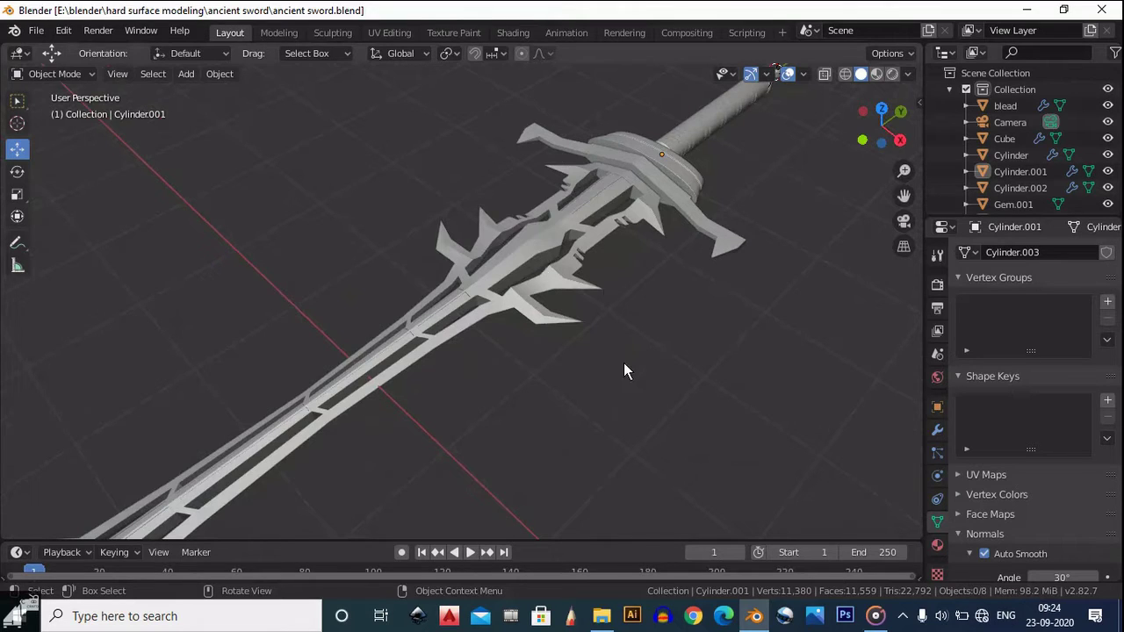
Hide the crossguard, the round collar and the grip of the sword so only the blade parts remain
{"action": "scroll", "coordinate": [614, 233], "scroll_direction": "down", "scroll_amount": 3}
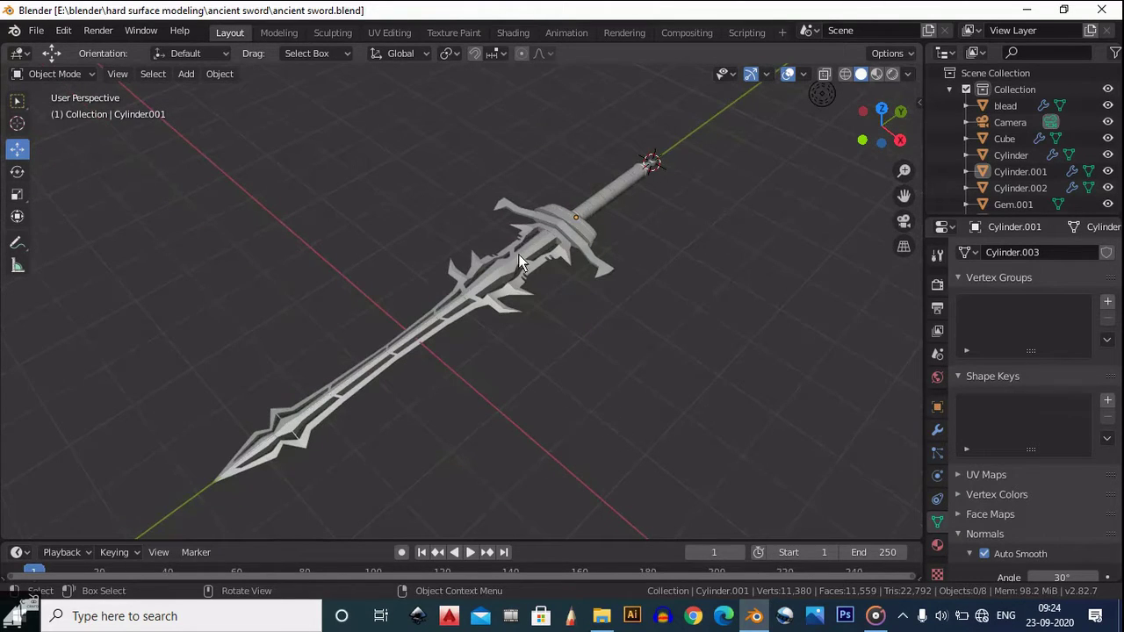
{"action": "left_click", "coordinate": [585, 258]}
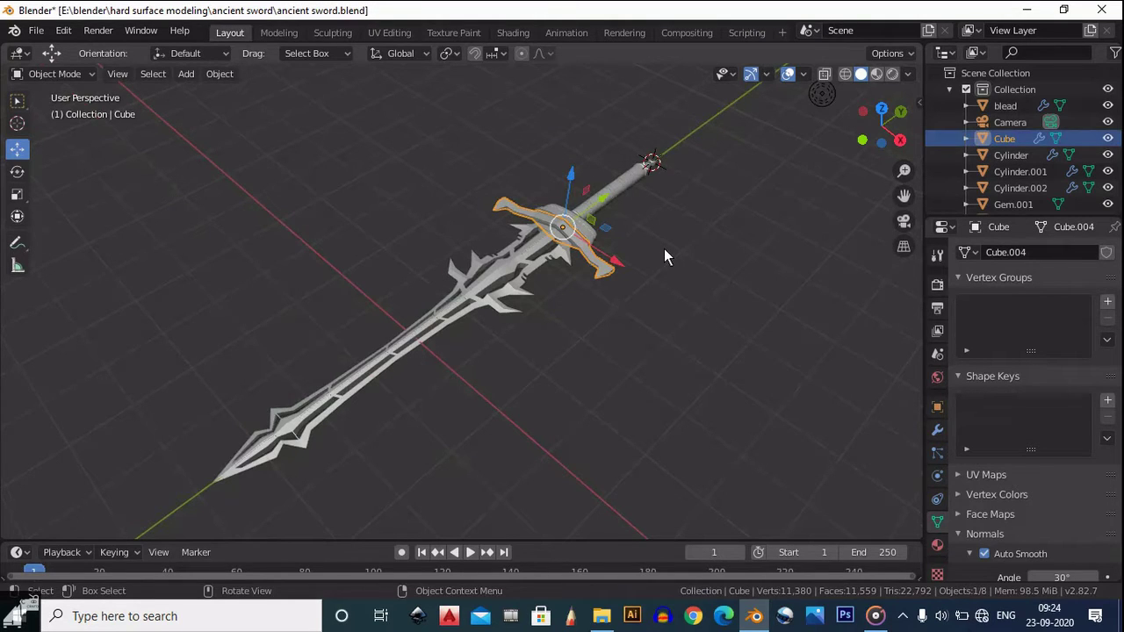
{"action": "middle_click_drag", "start_coordinate": [664, 249], "coordinate": [690, 236]}
{"action": "scroll", "coordinate": [669, 132], "scroll_direction": "up", "scroll_amount": 4}
{"action": "left_click", "coordinate": [478, 385], "text": "shift"}
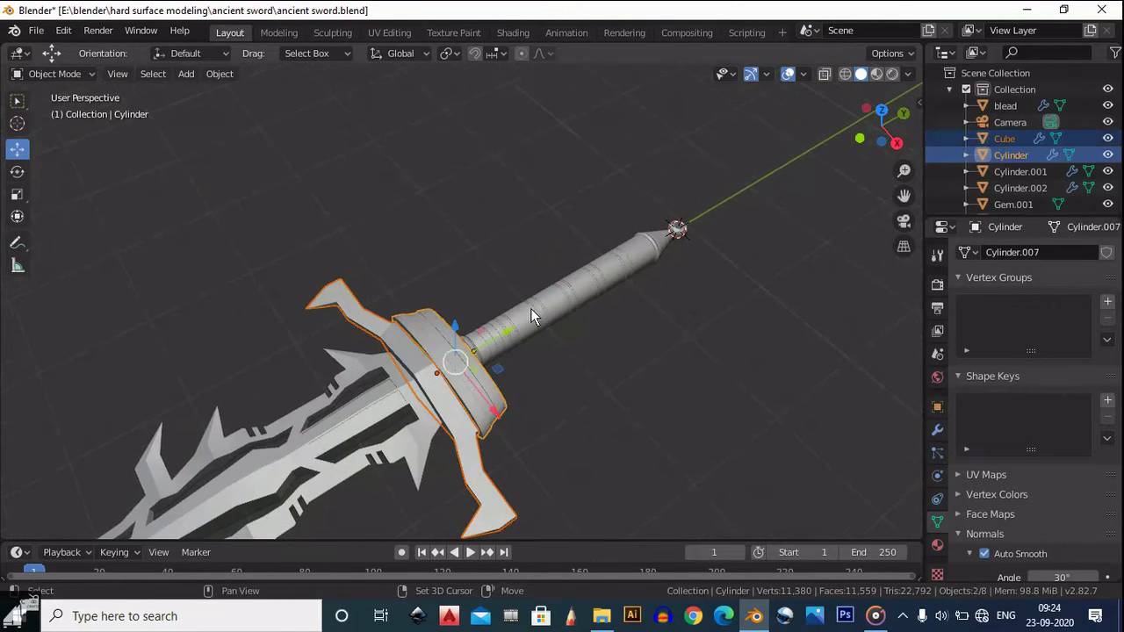
{"action": "left_click", "coordinate": [530, 308], "text": "shift"}
{"action": "middle_click_drag", "start_coordinate": [654, 281], "coordinate": [740, 243]}
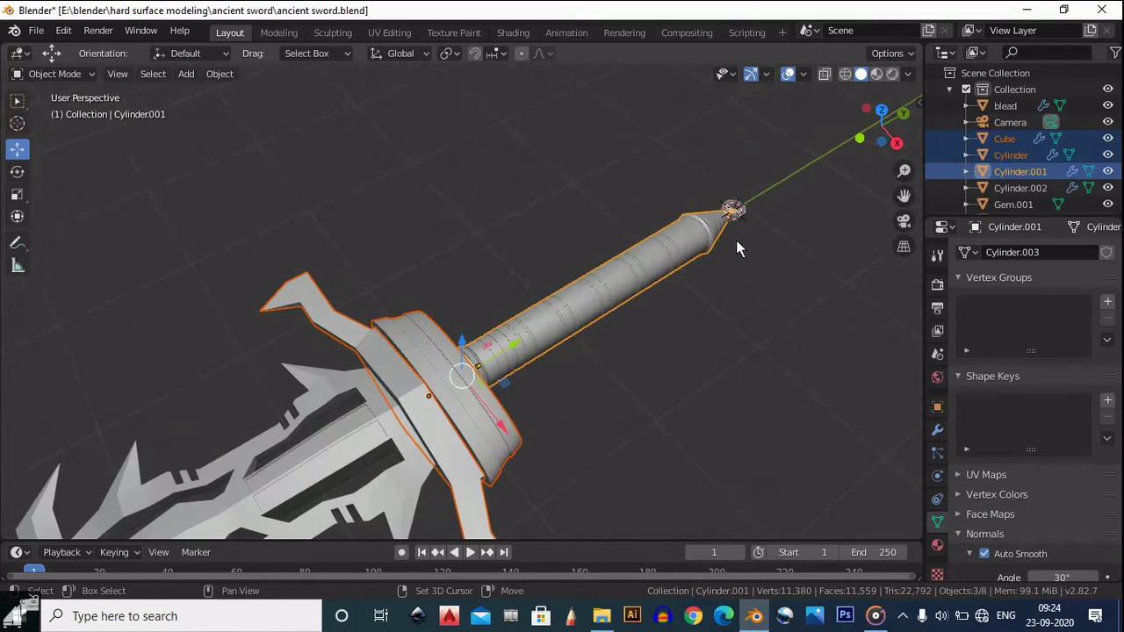
{"action": "left_click_drag", "start_coordinate": [1106, 140], "coordinate": [1106, 173]}
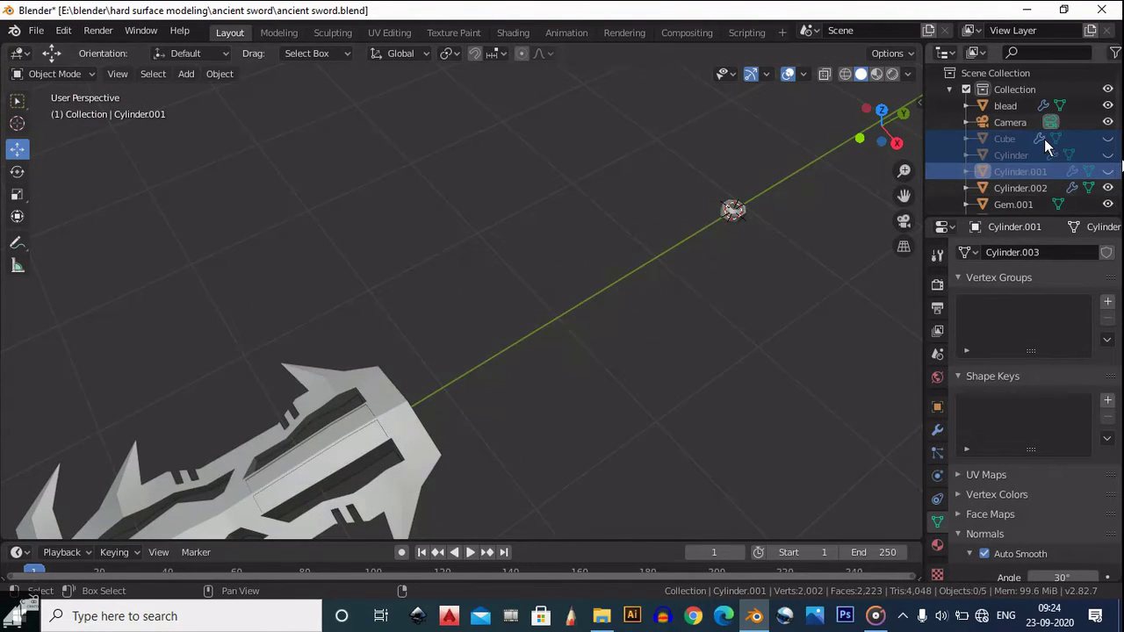
Apply the Mirror modifier on the blade object in Object Mode, keeping its Bevel modifier
{"action": "middle_click_drag", "start_coordinate": [626, 306], "coordinate": [687, 263]}
{"action": "left_click", "coordinate": [546, 337]}
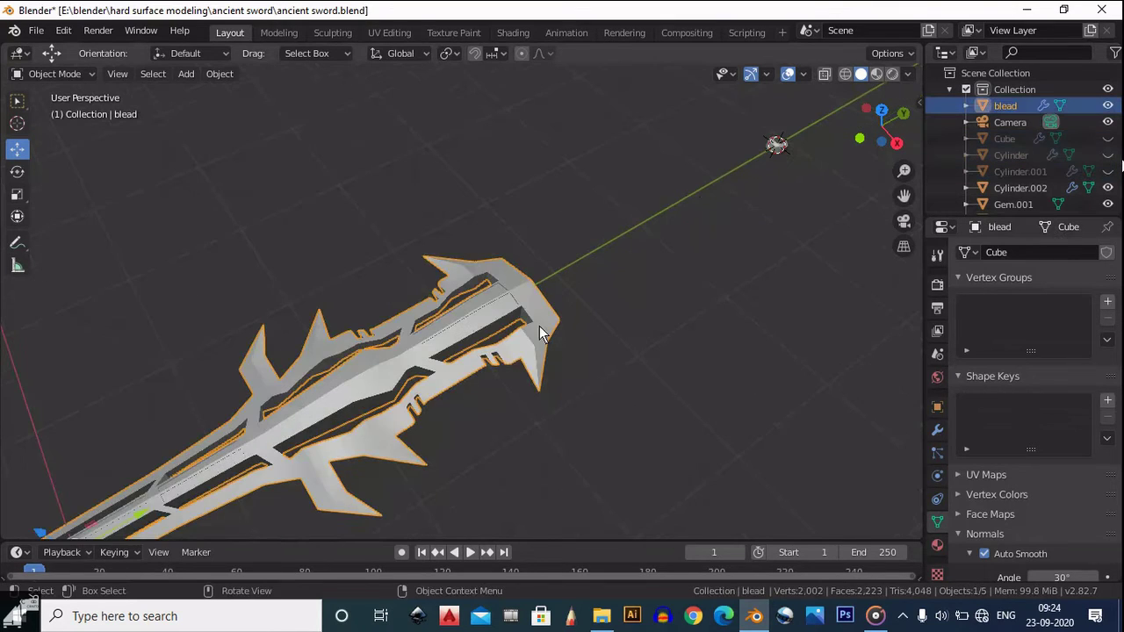
{"action": "middle_click_drag", "start_coordinate": [539, 326], "coordinate": [638, 252]}
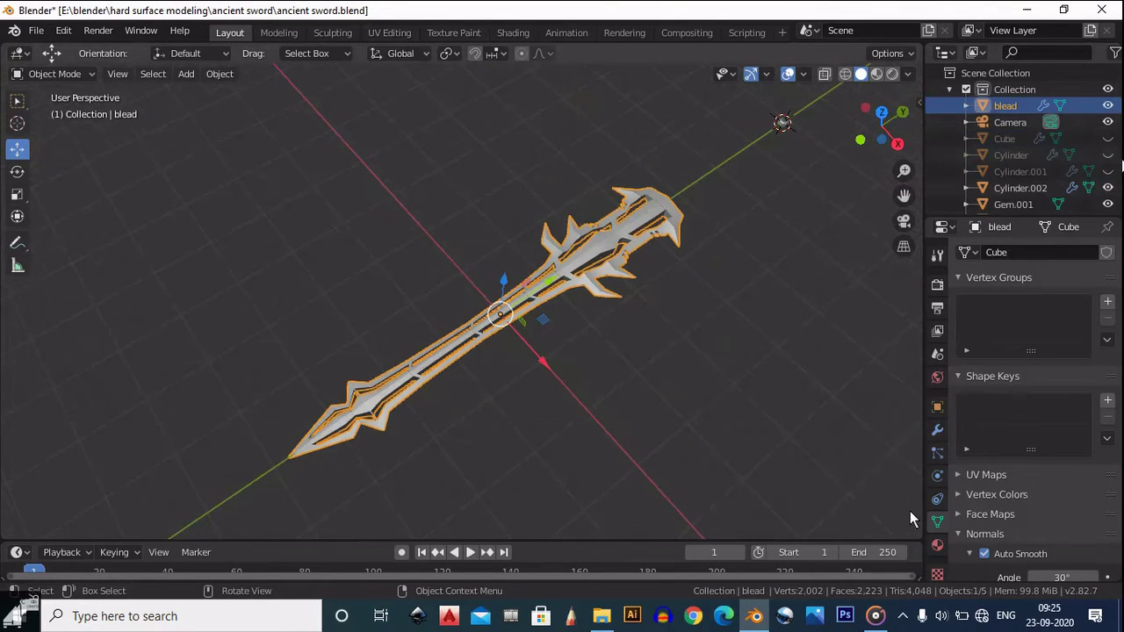
{"action": "key", "text": "Tab"}
{"action": "middle_click_drag", "start_coordinate": [632, 255], "coordinate": [639, 197], "text": "ctrl"}
{"action": "middle_click_drag", "start_coordinate": [639, 198], "coordinate": [747, 337]}
{"action": "left_click", "coordinate": [937, 430]}
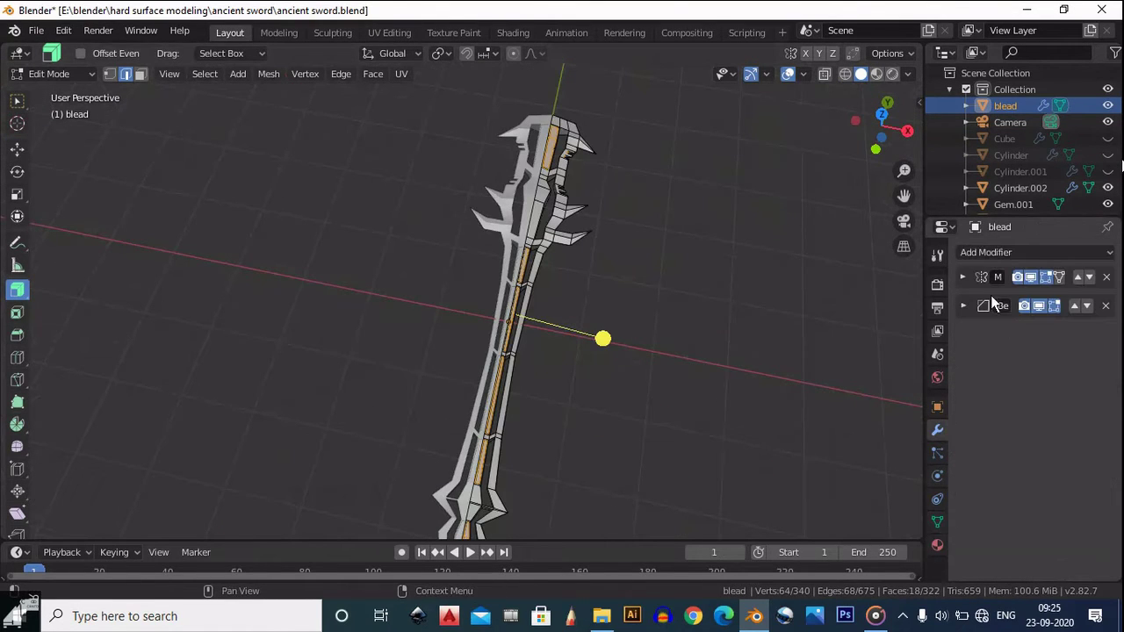
{"action": "left_click", "coordinate": [963, 277]}
{"action": "left_click", "coordinate": [995, 301]}
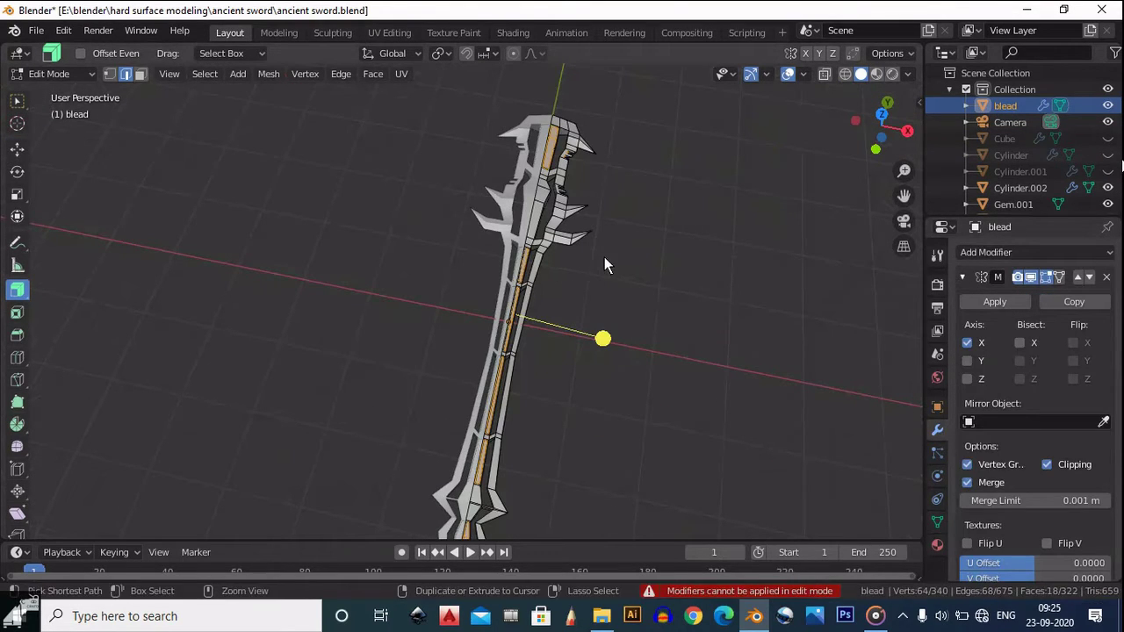
{"action": "key", "text": "Tab"}
{"action": "left_click", "coordinate": [991, 302]}
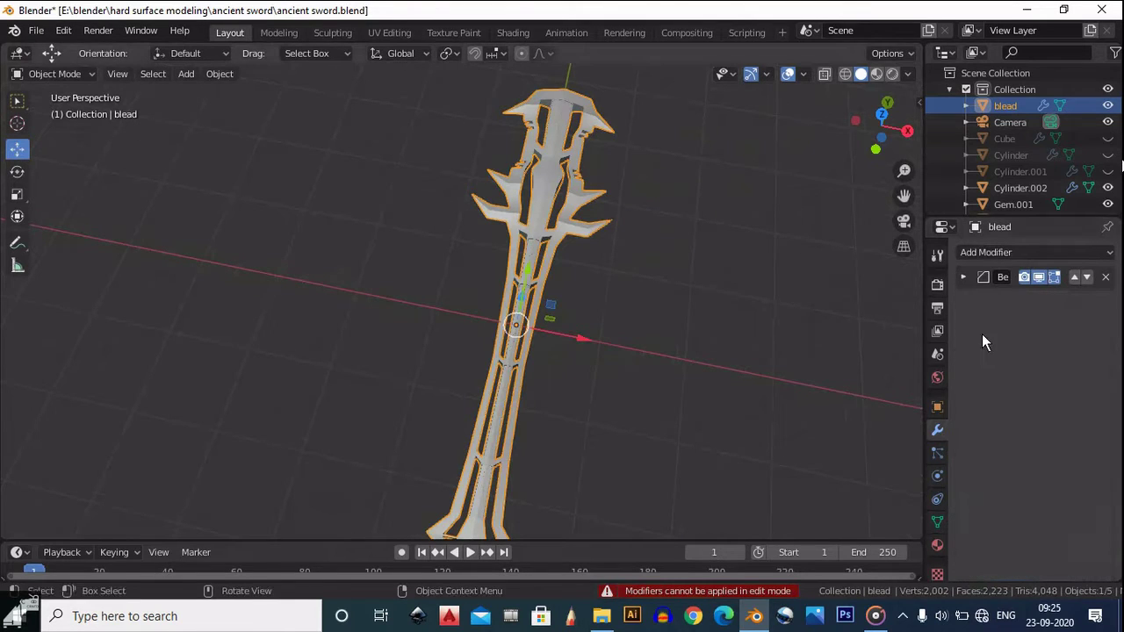
Select the blade's entire mesh in Edit Mode and create a new material for it
{"action": "middle_click_drag", "start_coordinate": [601, 247], "coordinate": [599, 288]}
{"action": "key", "text": "Tab"}
{"action": "key", "text": "a"}
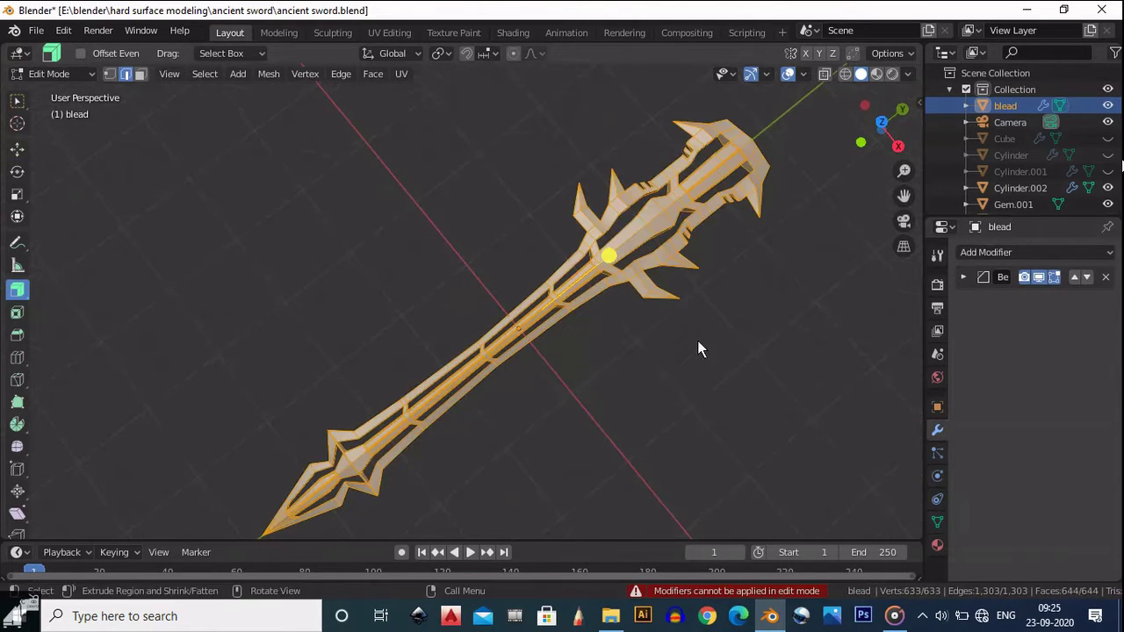
{"action": "middle_click_drag", "start_coordinate": [699, 348], "coordinate": [781, 439]}
{"action": "left_click", "coordinate": [936, 544]}
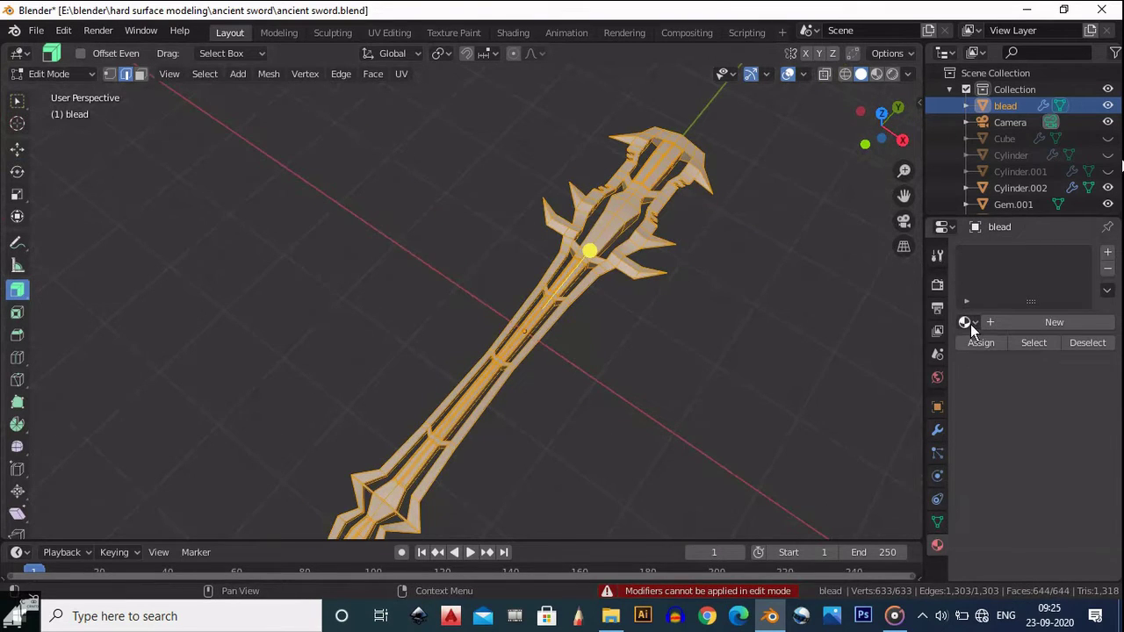
{"action": "left_click", "coordinate": [1001, 322]}
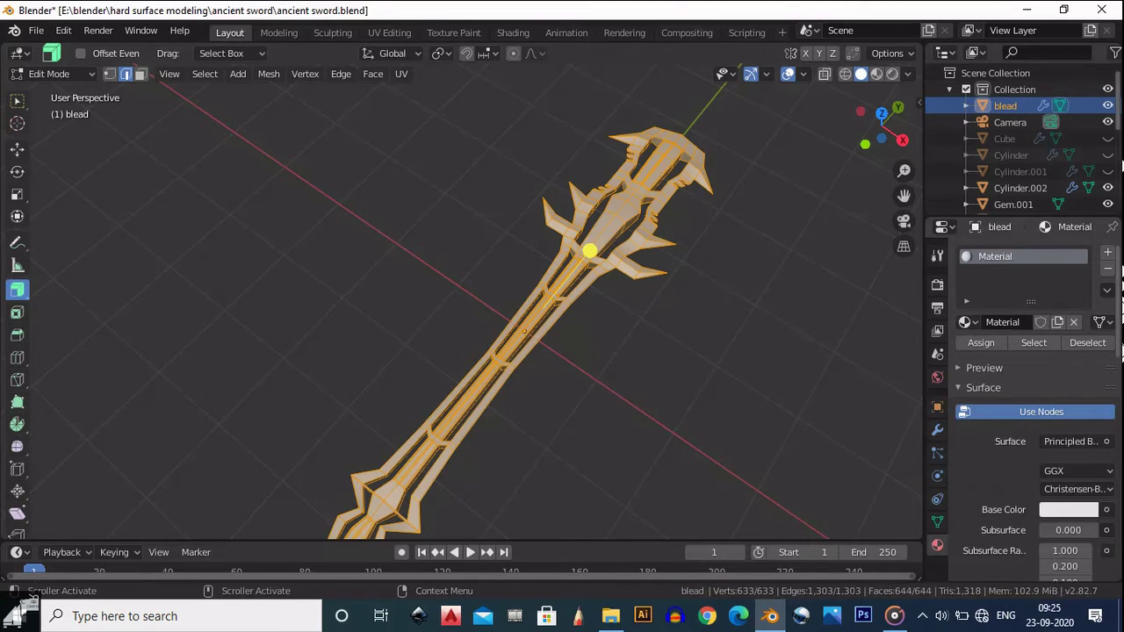
Use a Checker Texture as the Base Color of the blade's material
{"action": "scroll", "coordinate": [1119, 316], "scroll_direction": "down", "scroll_amount": 5}
{"action": "left_click", "coordinate": [1106, 310]}
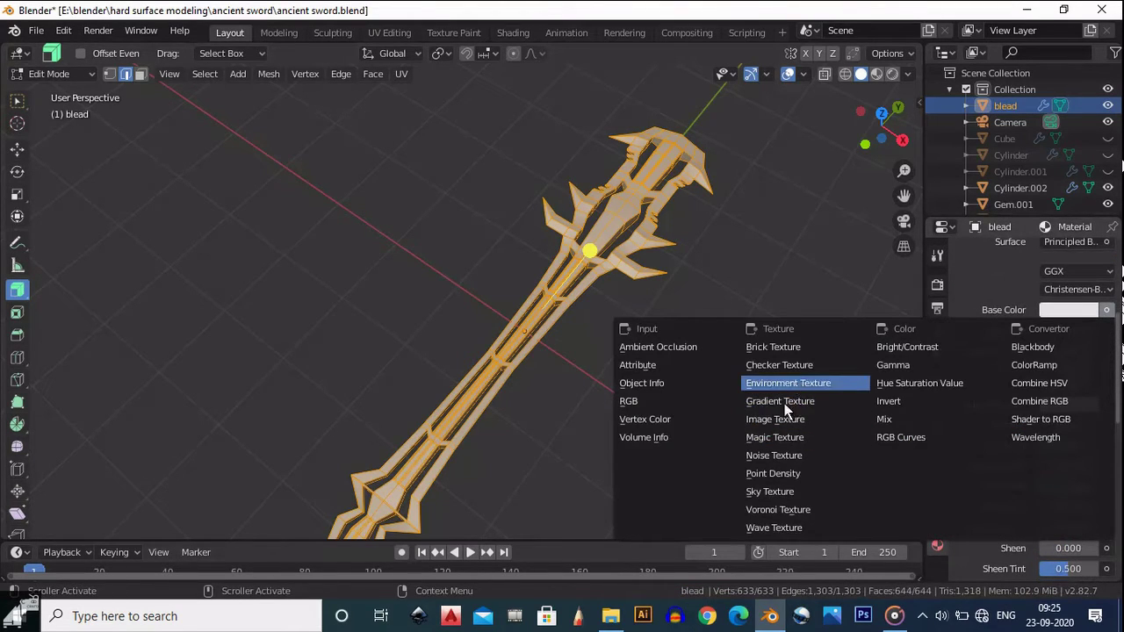
{"action": "left_click", "coordinate": [804, 365]}
{"action": "middle_click_drag", "start_coordinate": [716, 350], "coordinate": [667, 284]}
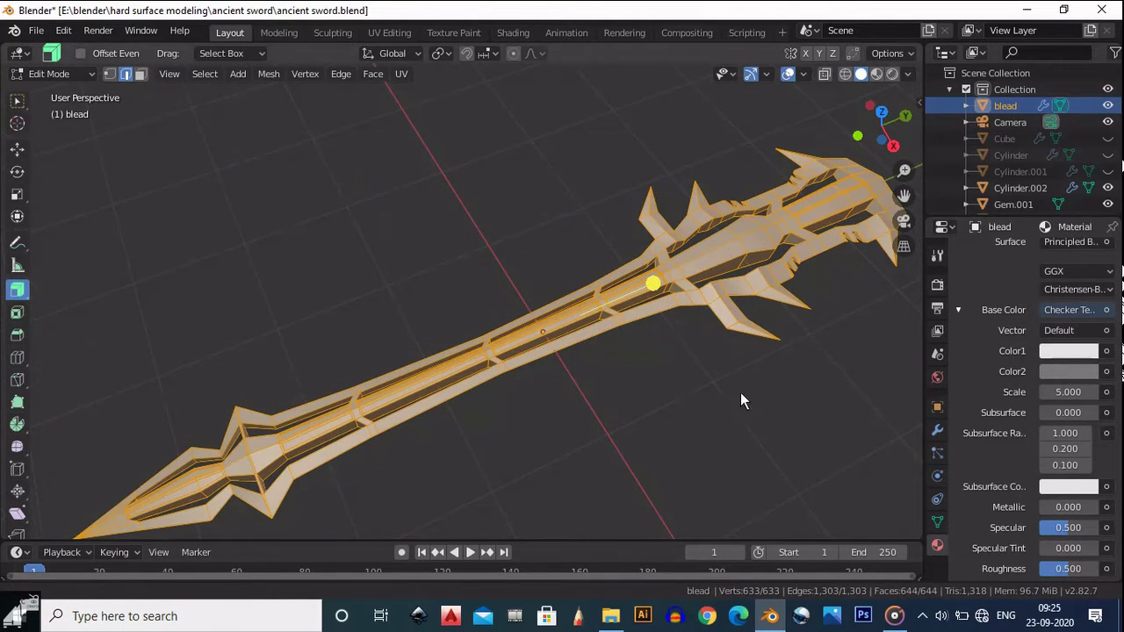
{"action": "middle_click_drag", "start_coordinate": [748, 381], "coordinate": [517, 257]}
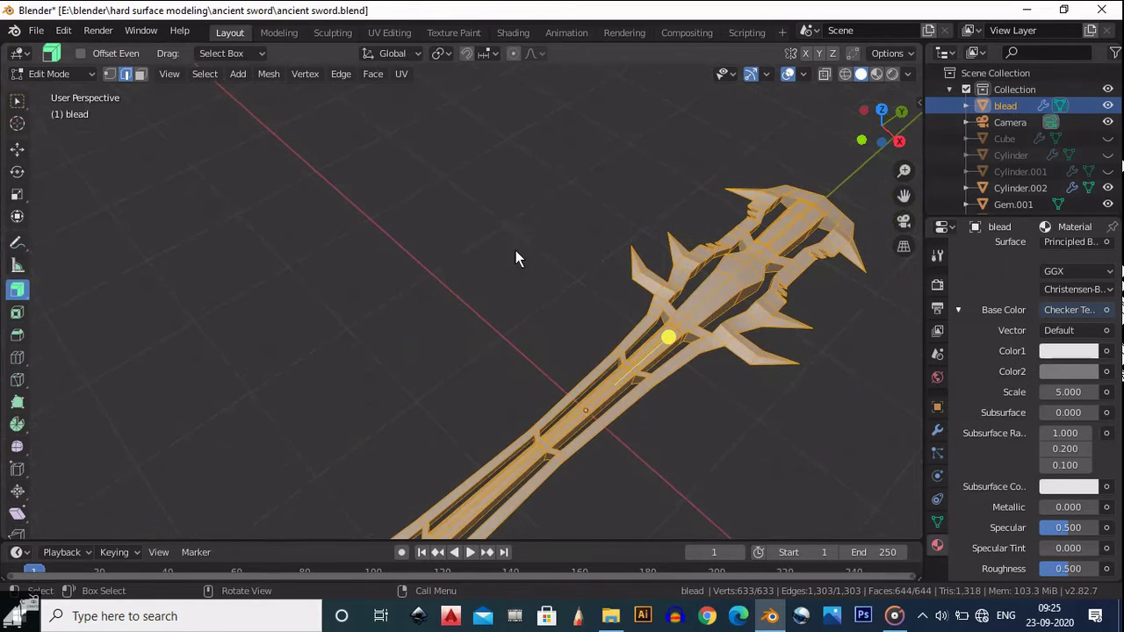
Switch to the UV Editing workspace and bring the spiked section of the blade into close view
{"action": "left_click", "coordinate": [398, 32]}
{"action": "middle_click_drag", "start_coordinate": [612, 363], "coordinate": [475, 359]}
{"action": "scroll", "coordinate": [651, 279], "scroll_direction": "up", "scroll_amount": 6}
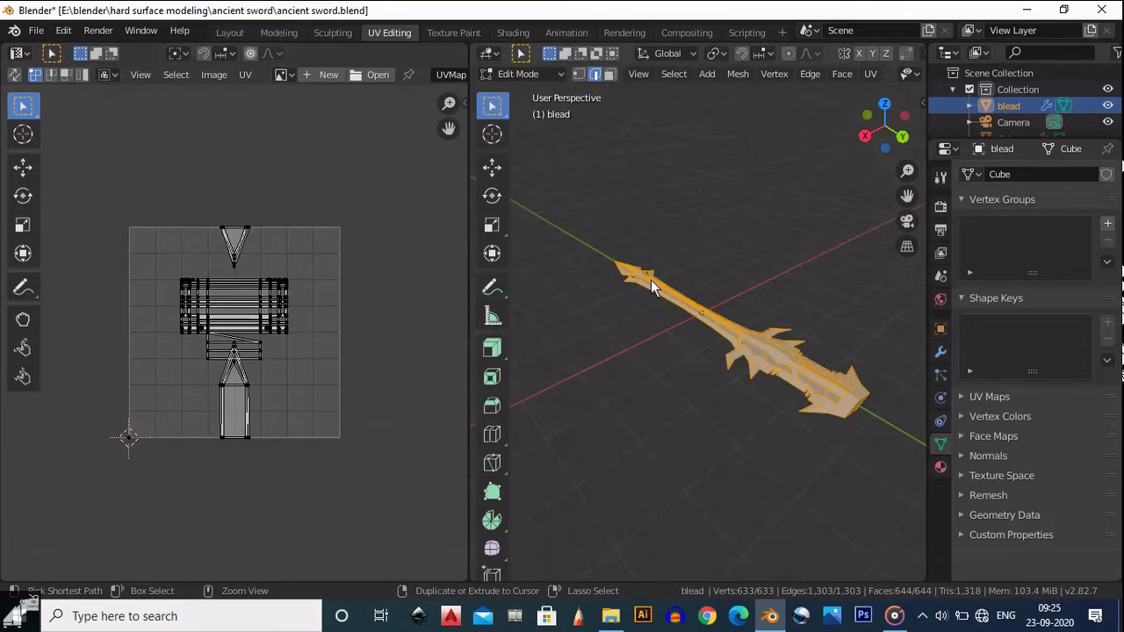
{"action": "middle_click_drag", "start_coordinate": [653, 295], "coordinate": [693, 345]}
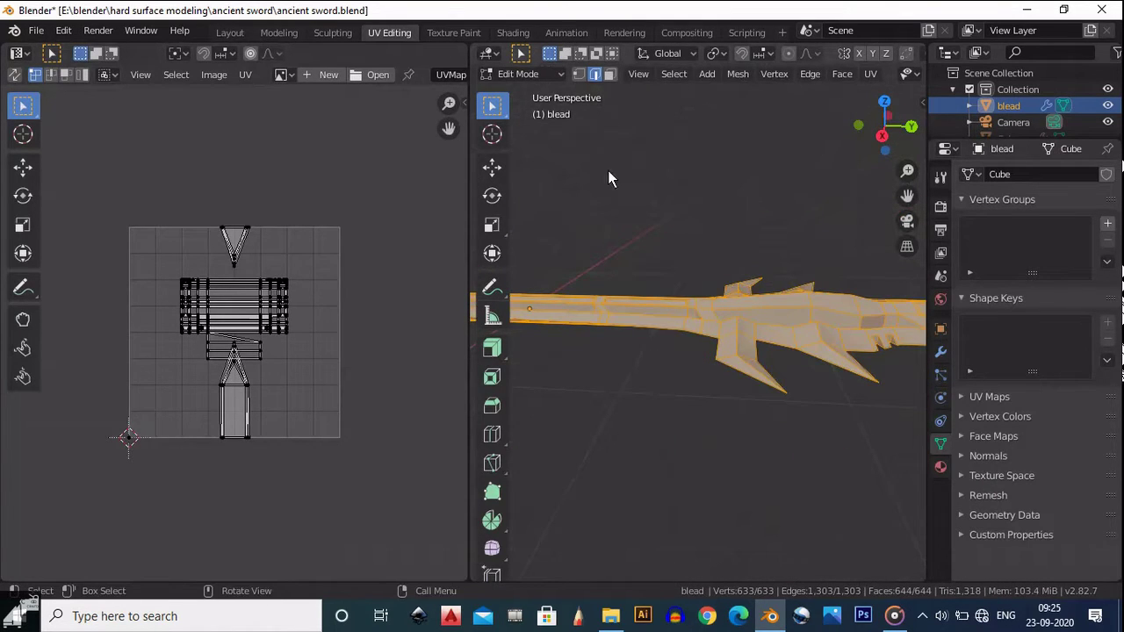
{"action": "middle_click_drag", "start_coordinate": [698, 350], "coordinate": [708, 316]}
Select the outer rim edges along one side of the blade's narrow section and around its two large spikes
{"action": "left_click", "coordinate": [715, 351]}
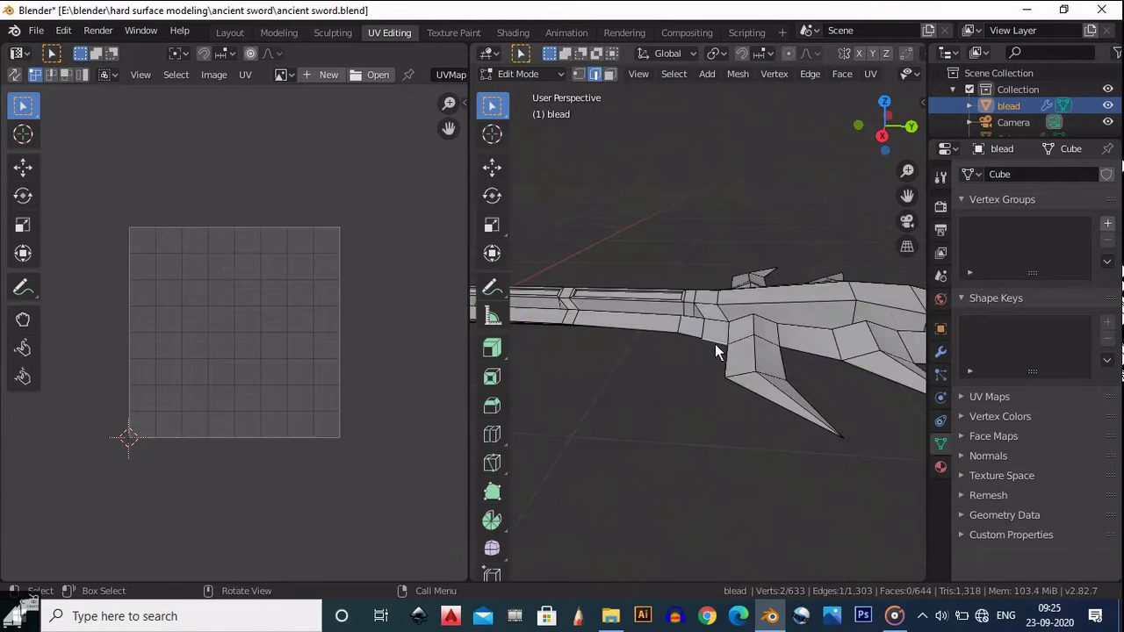
{"action": "left_click", "coordinate": [710, 349], "text": "alt"}
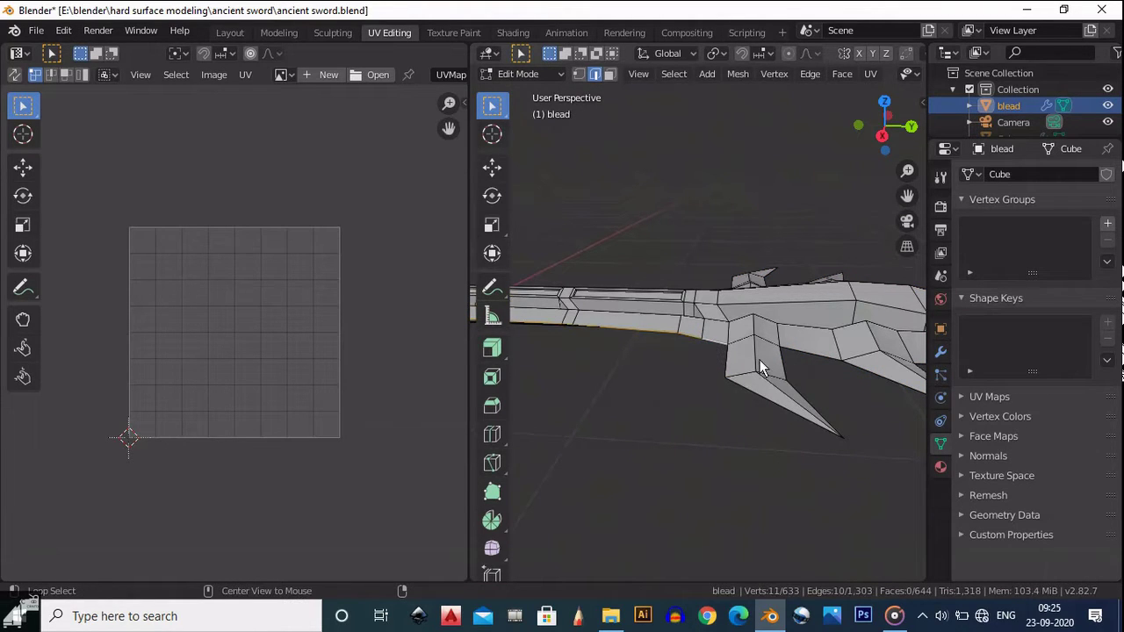
{"action": "left_click", "coordinate": [726, 366], "text": "alt+shift"}
{"action": "middle_click_drag", "start_coordinate": [823, 373], "coordinate": [767, 334]}
{"action": "left_click", "coordinate": [779, 400], "text": "shift"}
{"action": "left_click", "coordinate": [832, 392], "text": "alt+shift"}
Extend the edge selection around the first pair of notches and along the plain rim beyond them
{"action": "middle_click_drag", "start_coordinate": [772, 439], "coordinate": [777, 388], "text": "ctrl"}
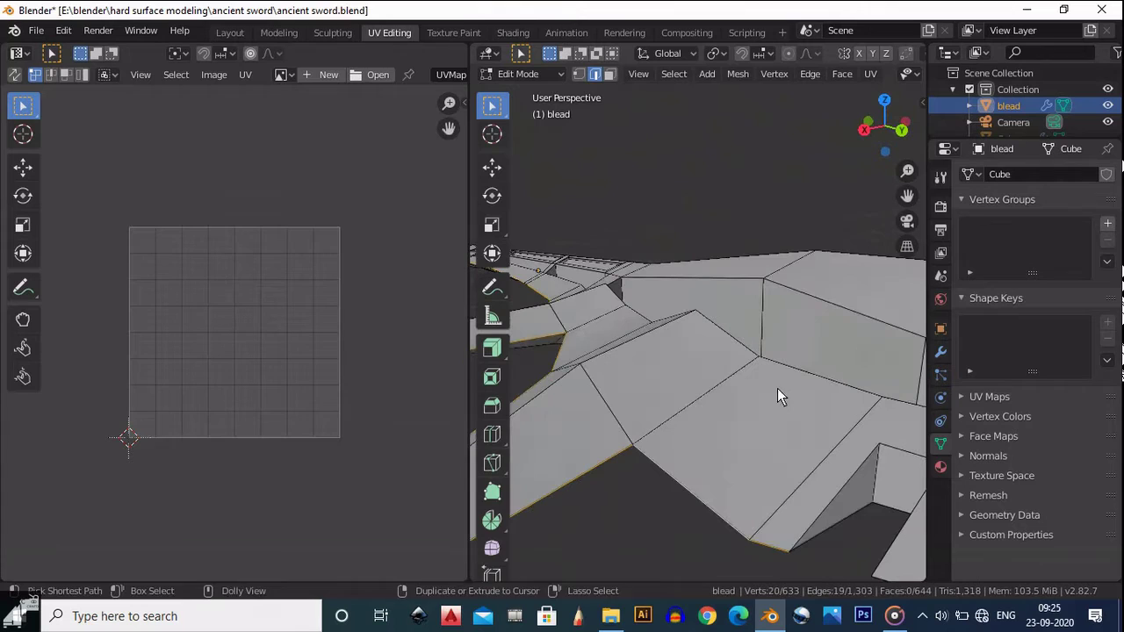
{"action": "left_click", "coordinate": [836, 509], "text": "alt+shift"}
{"action": "left_click", "coordinate": [837, 524], "text": "alt+shift"}
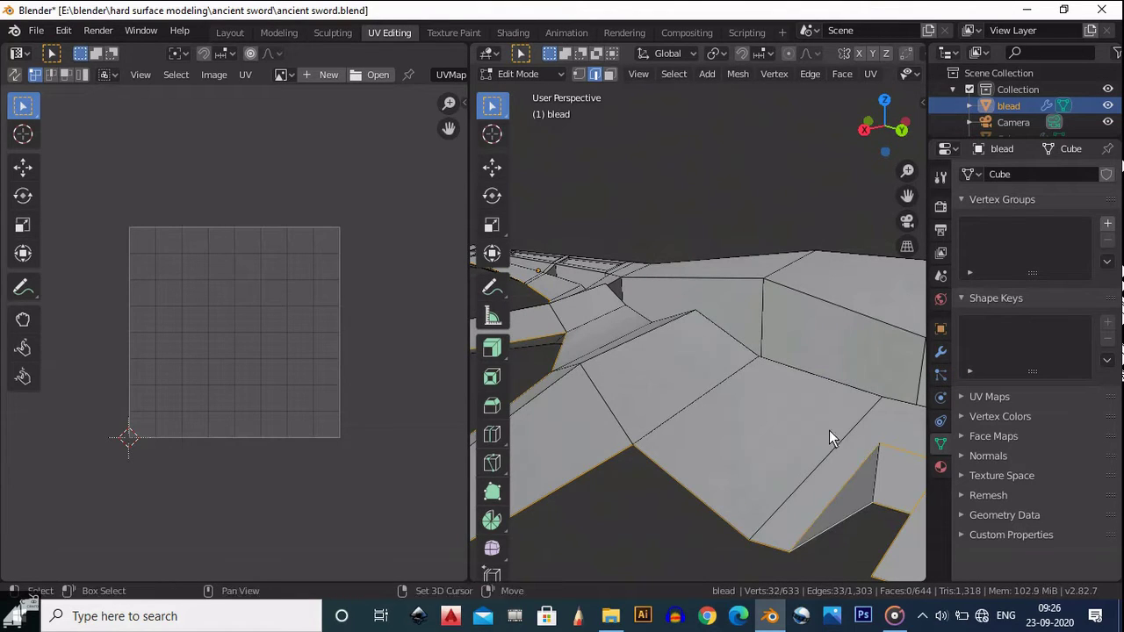
{"action": "middle_click_drag", "start_coordinate": [828, 430], "coordinate": [780, 398], "text": "ctrl"}
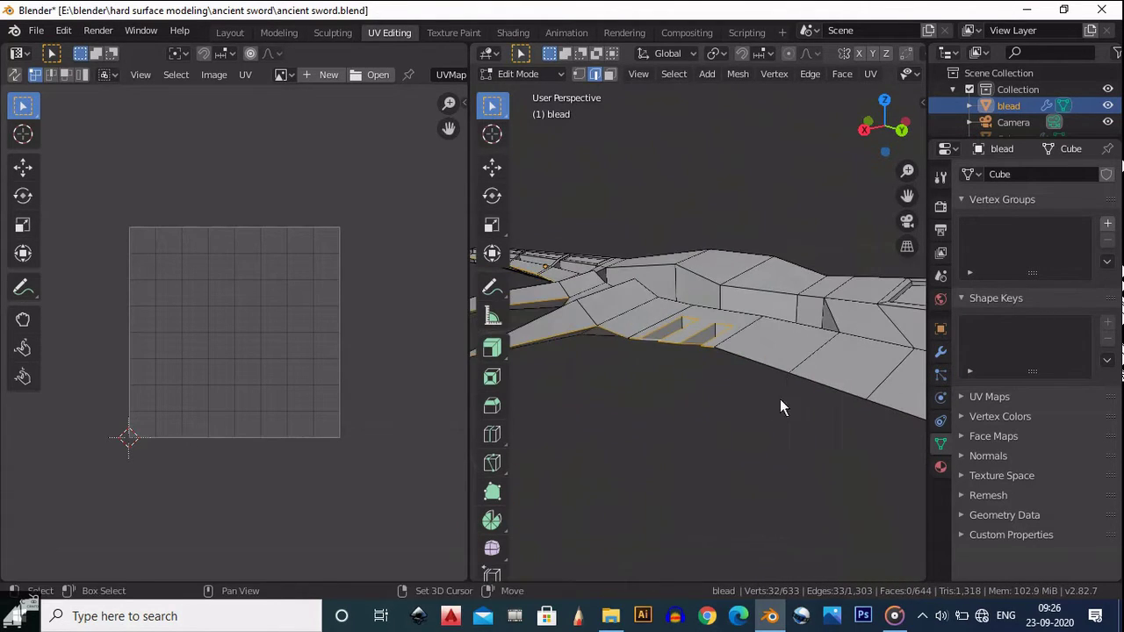
{"action": "left_click", "coordinate": [778, 370], "text": "alt+shift"}
Add the rim edges of the second pair of notches and the hilt-end spike to the selection
{"action": "middle_click_drag", "start_coordinate": [870, 369], "coordinate": [742, 321]}
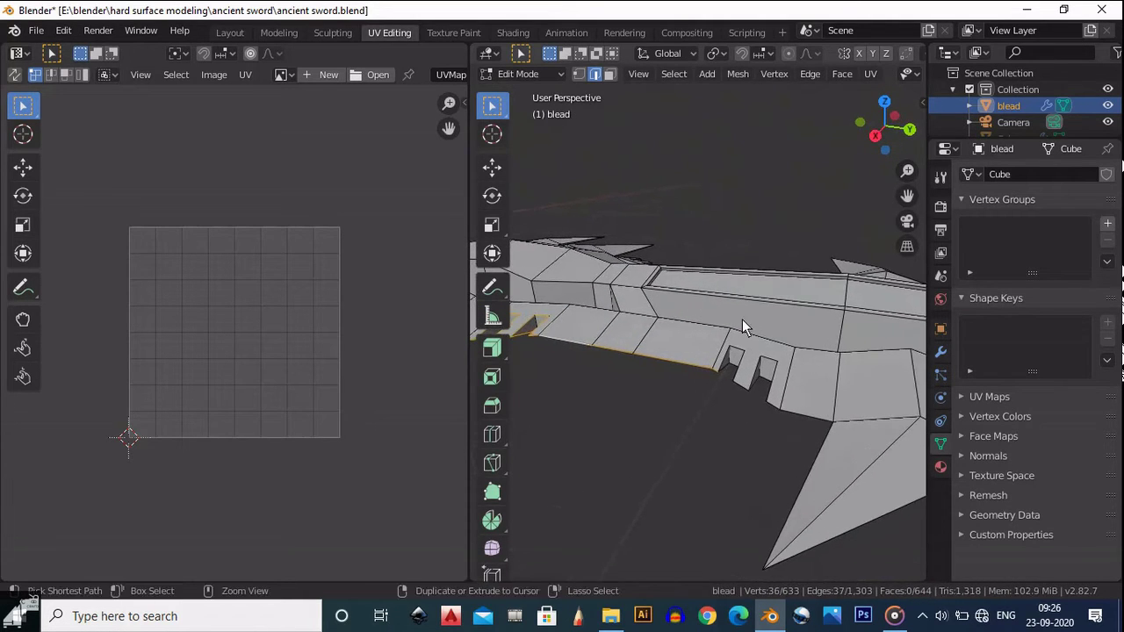
{"action": "middle_click_drag", "start_coordinate": [741, 377], "coordinate": [746, 347], "text": "ctrl"}
{"action": "left_click", "coordinate": [734, 377], "text": "alt+shift"}
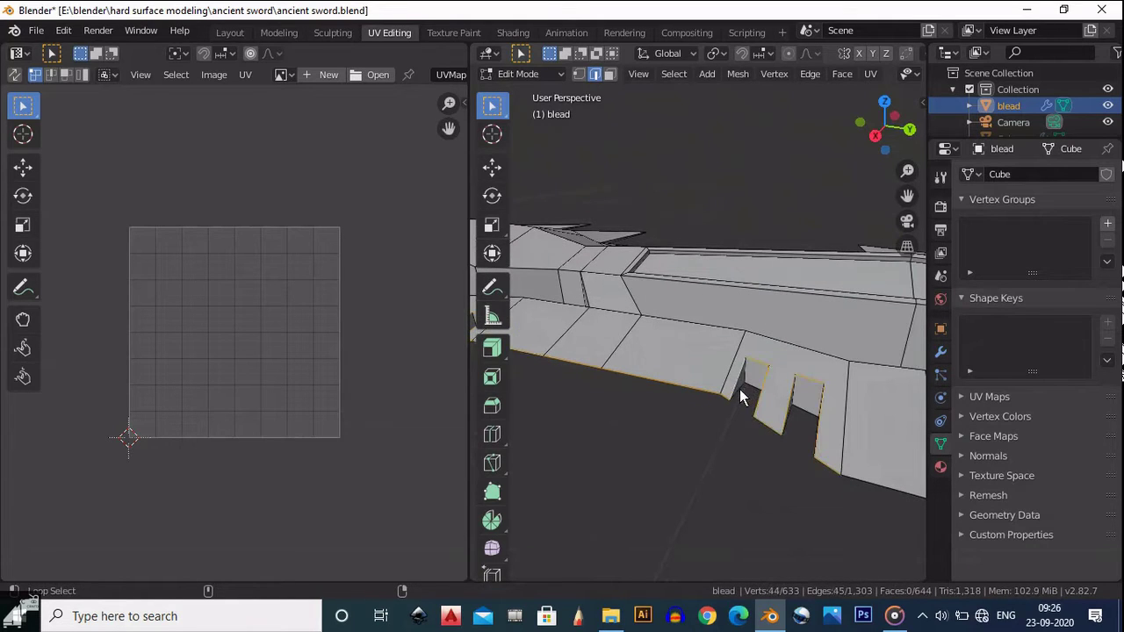
{"action": "left_click", "coordinate": [779, 344], "text": "shift"}
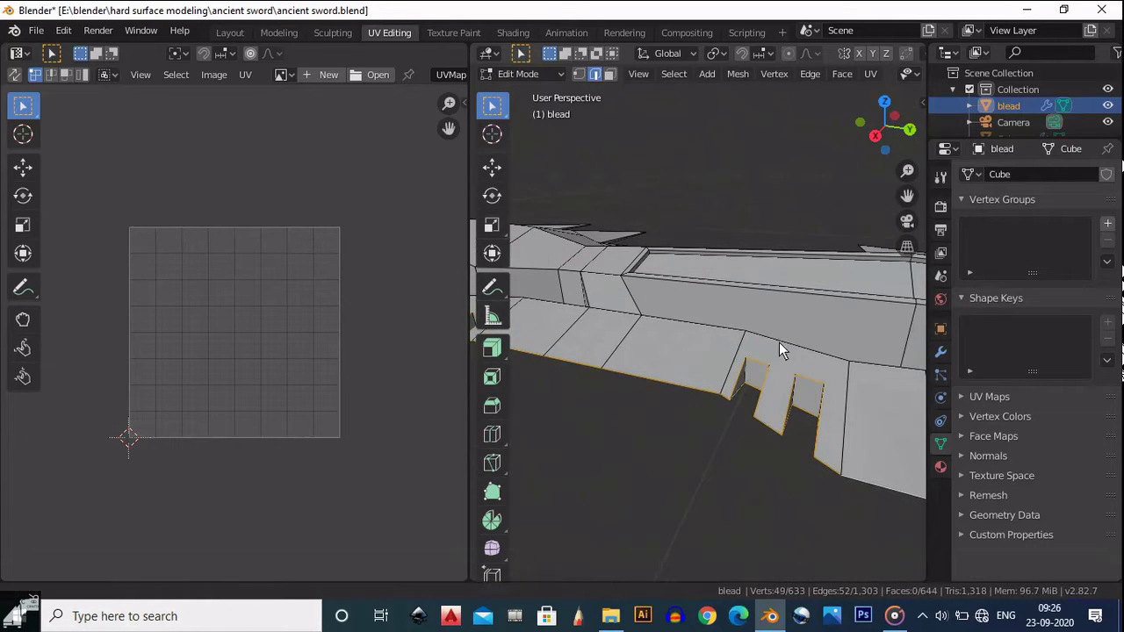
{"action": "mouse_move", "coordinate": [779, 344]}
{"action": "middle_mouse_down"}
{"action": "mouse_move", "coordinate": [779, 363]}
{"action": "mouse_move", "coordinate": [741, 350]}
{"action": "mouse_move", "coordinate": [771, 344]}
{"action": "middle_mouse_up"}
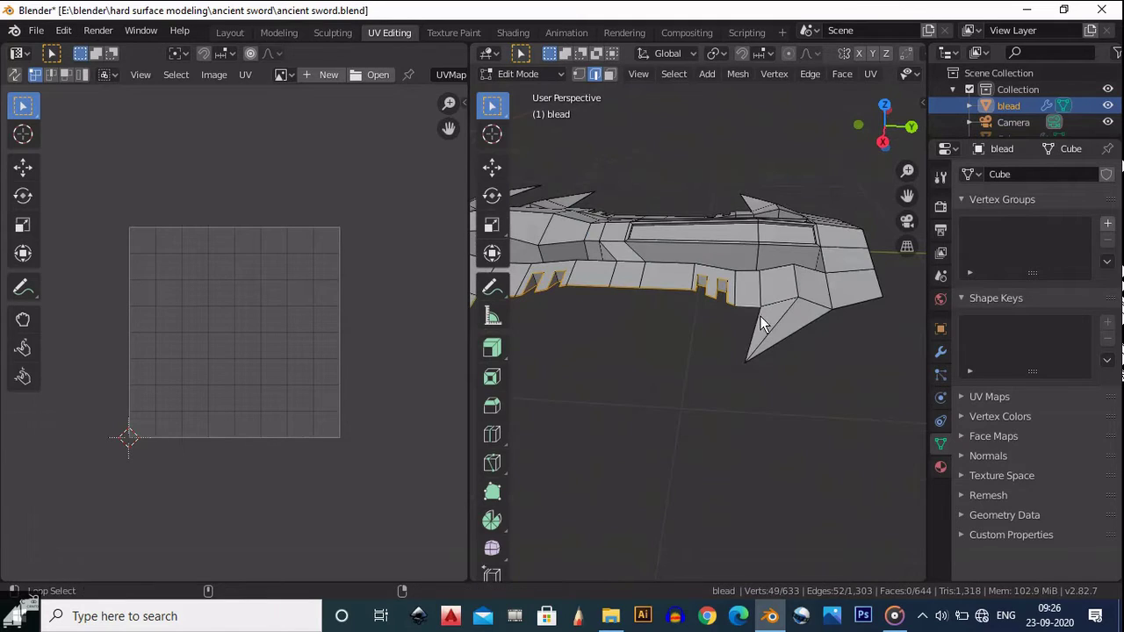
{"action": "left_click", "coordinate": [791, 335], "text": "alt+shift"}
{"action": "left_click", "coordinate": [856, 303], "text": "alt+shift"}
Add the outer rim edges around the blade's pointed tip section to the selection
{"action": "middle_click_drag", "start_coordinate": [822, 232], "coordinate": [723, 302], "text": "ctrl"}
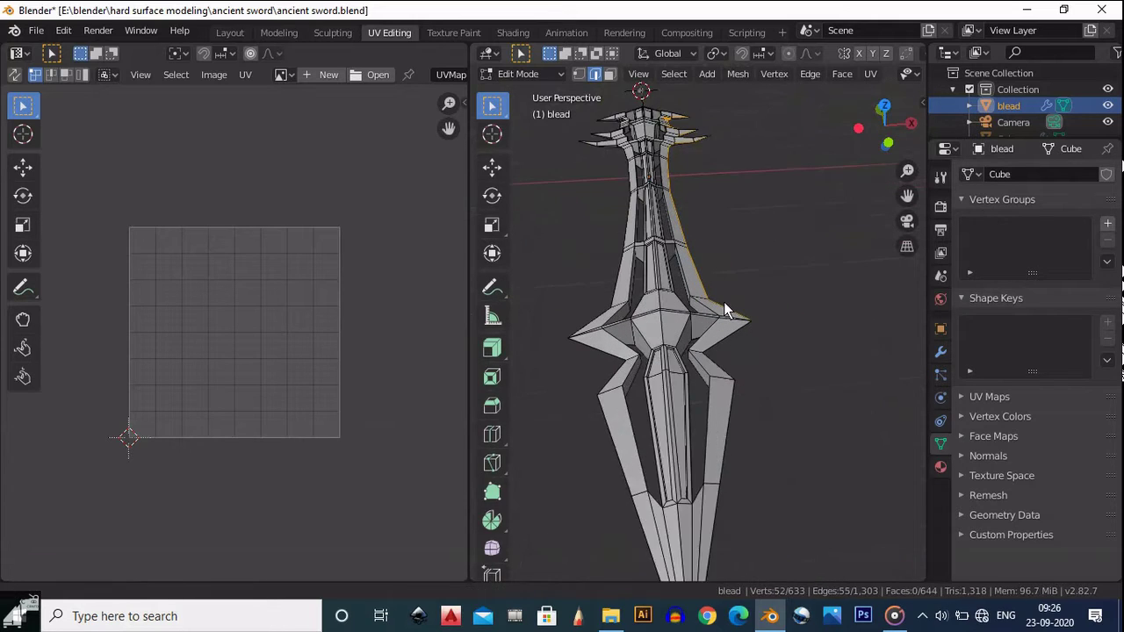
{"action": "scroll", "coordinate": [733, 325], "scroll_direction": "up", "scroll_amount": 2}
{"action": "left_click", "coordinate": [746, 345], "text": "alt+shift"}
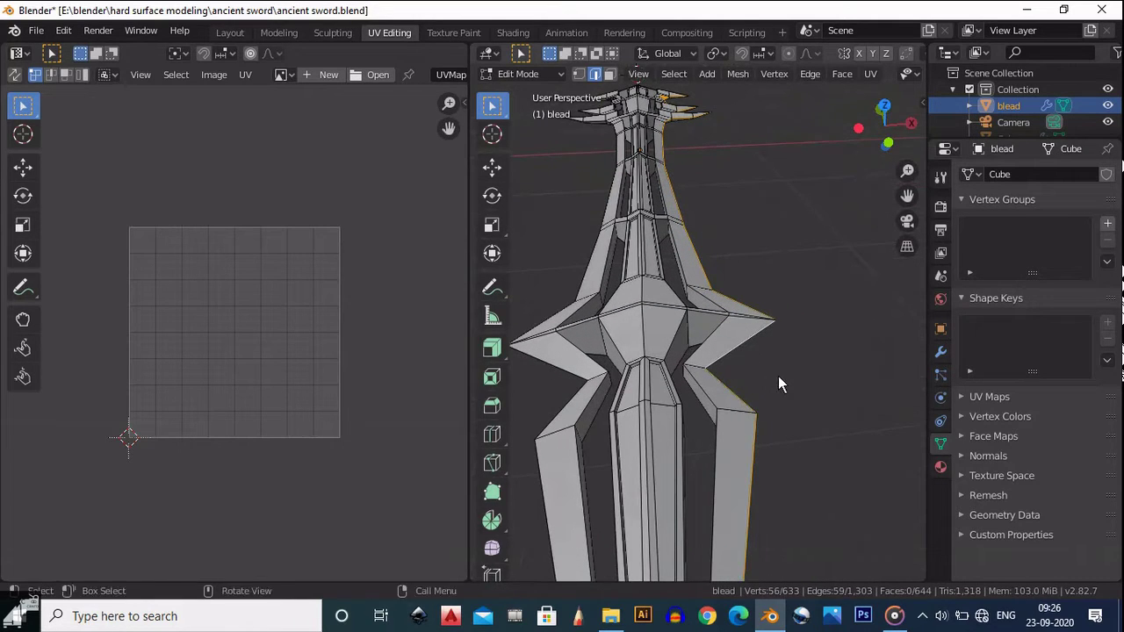
{"action": "middle_click_drag", "start_coordinate": [778, 376], "coordinate": [642, 357]}
{"action": "left_click", "coordinate": [553, 367], "text": "alt+shift"}
Continue the edge selection up the opposite long rim of the blade, starting at the tip's side barb
{"action": "middle_click_drag", "start_coordinate": [548, 369], "coordinate": [800, 350]}
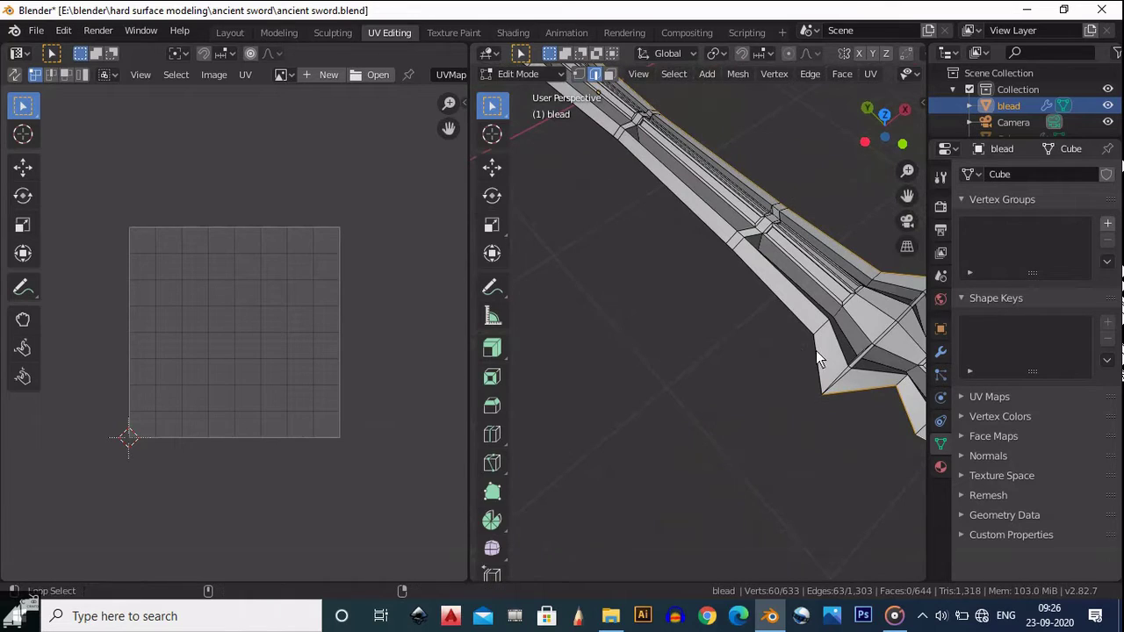
{"action": "left_click", "coordinate": [806, 322], "text": "alt+shift"}
{"action": "left_click", "coordinate": [796, 309], "text": "alt+shift"}
{"action": "left_click", "coordinate": [796, 313], "text": "alt+shift"}
Add the outline edges of the large spike nearest the narrow section on the opposite side to the selection
{"action": "middle_click_drag", "start_coordinate": [736, 341], "coordinate": [716, 263]}
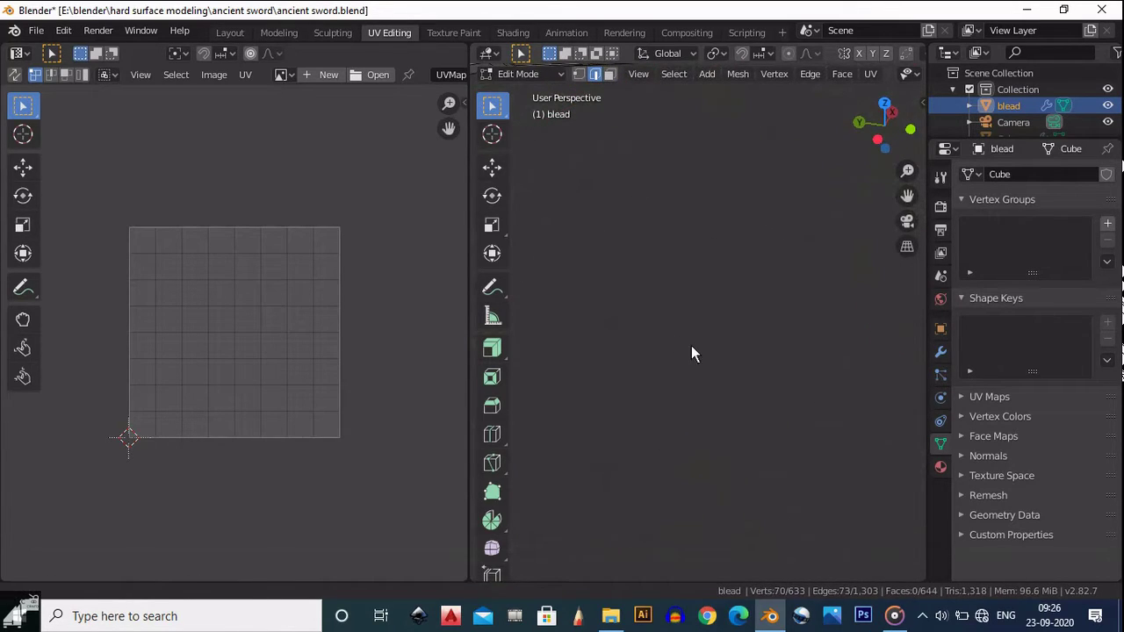
{"action": "middle_click_drag", "start_coordinate": [692, 347], "coordinate": [651, 310]}
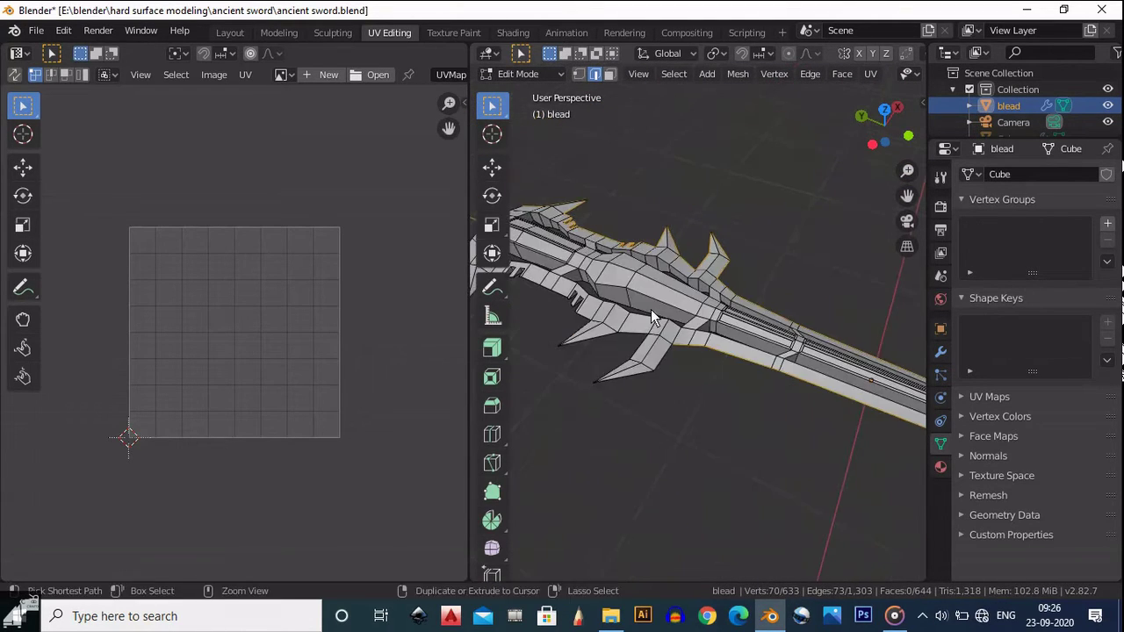
{"action": "scroll", "coordinate": [651, 316], "scroll_direction": "up", "scroll_amount": 8}
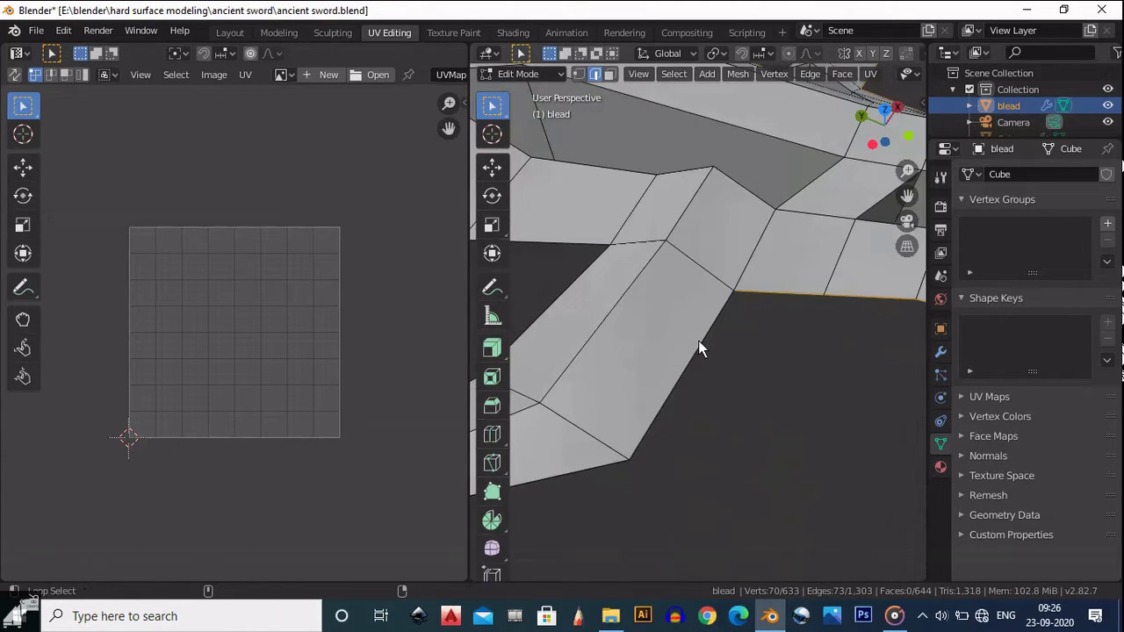
{"action": "left_click", "coordinate": [701, 341], "text": "alt+shift"}
{"action": "left_click", "coordinate": [564, 247], "text": "alt+shift"}
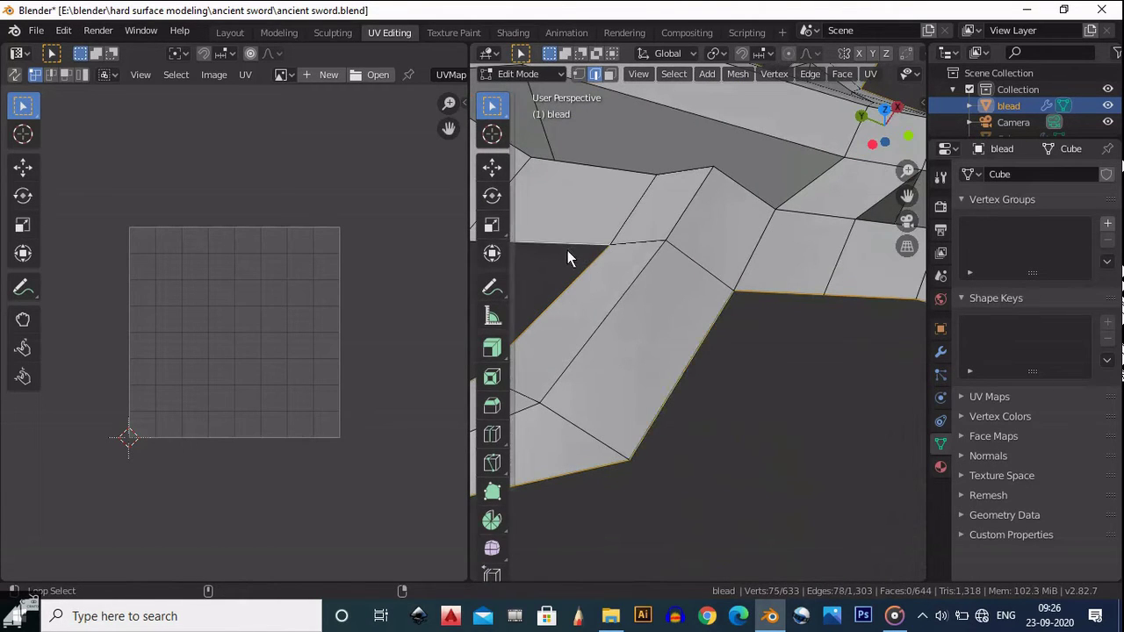
{"action": "middle_click_drag", "start_coordinate": [663, 238], "coordinate": [794, 347], "text": "shift"}
{"action": "scroll", "coordinate": [720, 329], "scroll_direction": "down", "scroll_amount": 5}
{"action": "scroll", "coordinate": [697, 332], "scroll_direction": "up", "scroll_amount": 5}
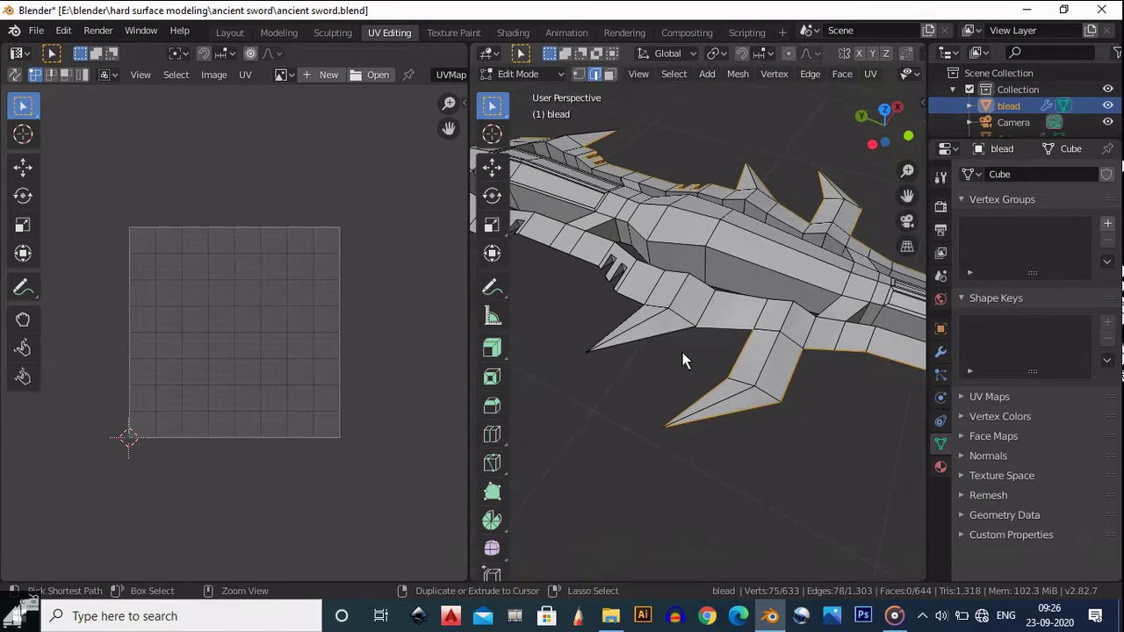
Add the outline edges of the next spike, the adjoining pair of notches and the rim stretch beyond them to the selection
{"action": "left_click", "coordinate": [647, 339], "text": "alt+shift"}
{"action": "left_click", "coordinate": [578, 277], "text": "alt+shift"}
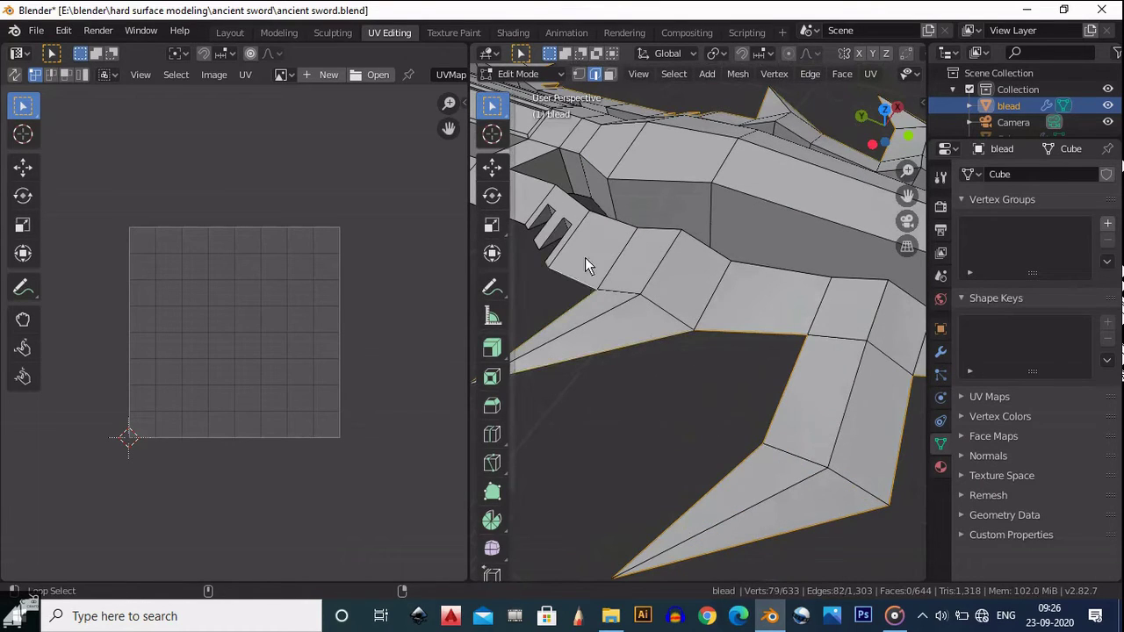
{"action": "middle_click_drag", "start_coordinate": [568, 226], "coordinate": [718, 264], "text": "shift"}
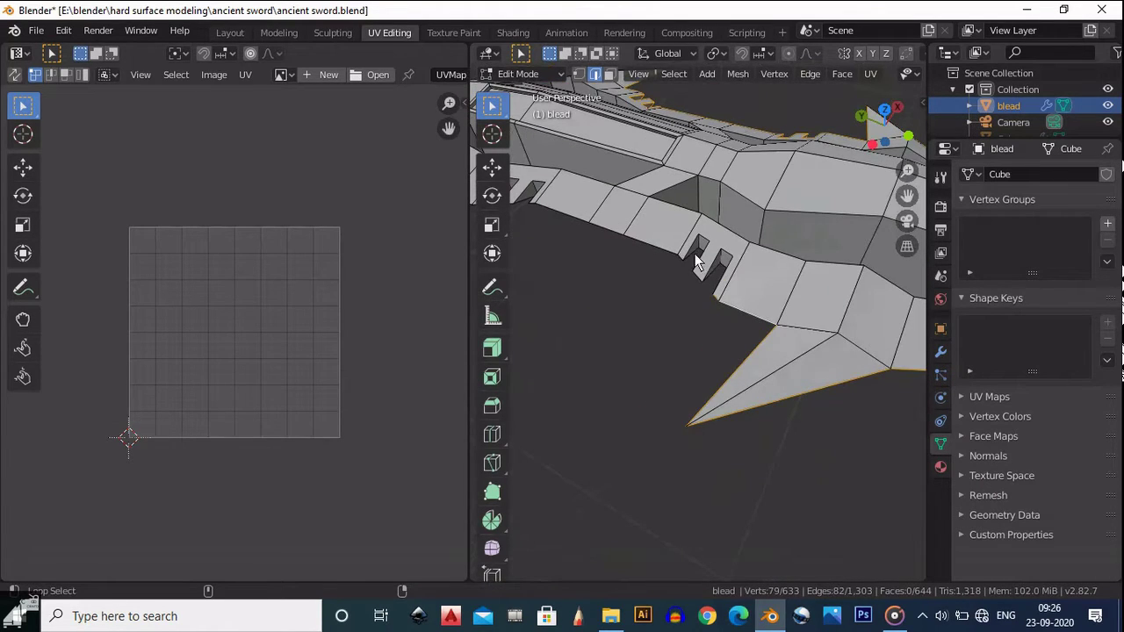
{"action": "left_click", "coordinate": [696, 252], "text": "alt+shift"}
{"action": "left_click", "coordinate": [614, 208], "text": "alt+shift"}
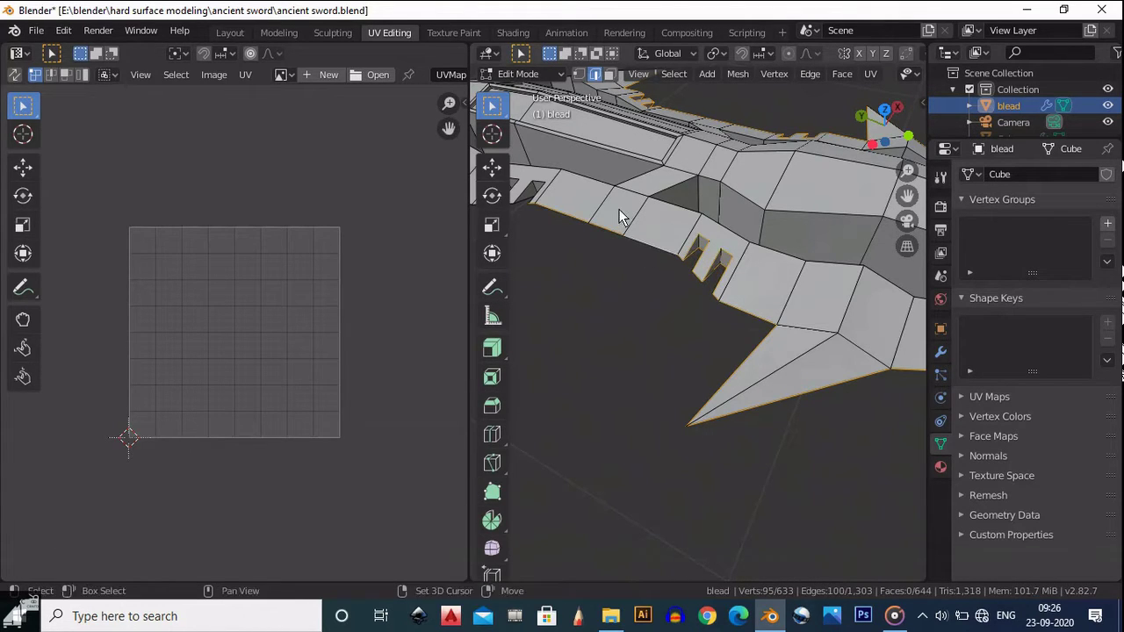
Complete the rim selection on this side with the edges of the hilt-side pair of notches and the hilt-end spike
{"action": "middle_click_drag", "start_coordinate": [619, 209], "coordinate": [702, 204]}
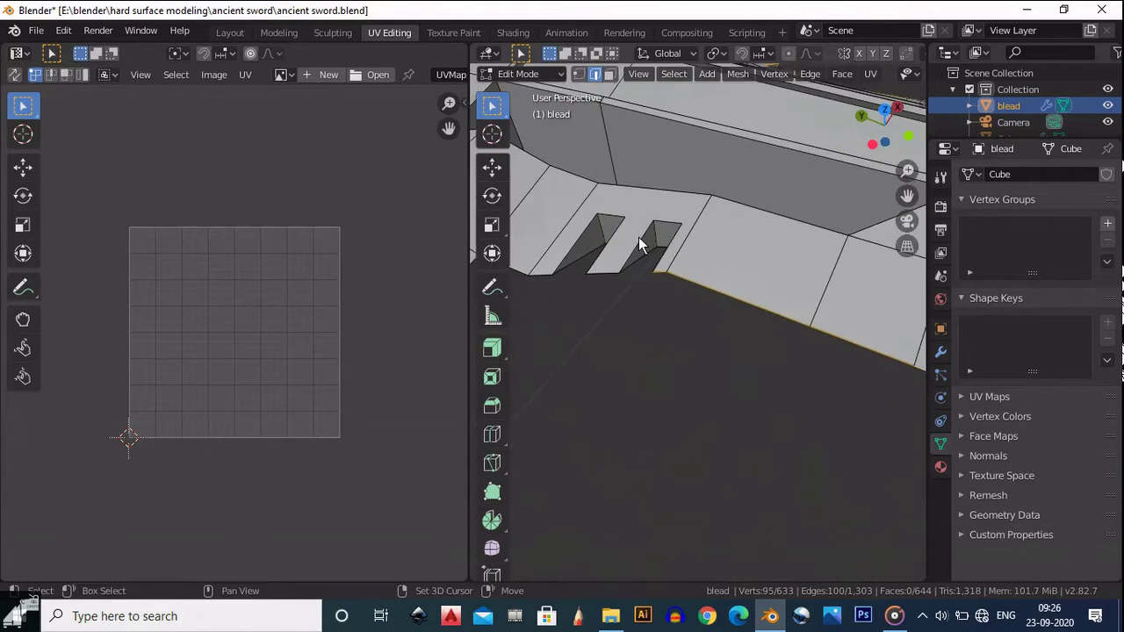
{"action": "left_click", "coordinate": [643, 246], "text": "alt+shift"}
{"action": "middle_click_drag", "start_coordinate": [620, 262], "coordinate": [746, 335]}
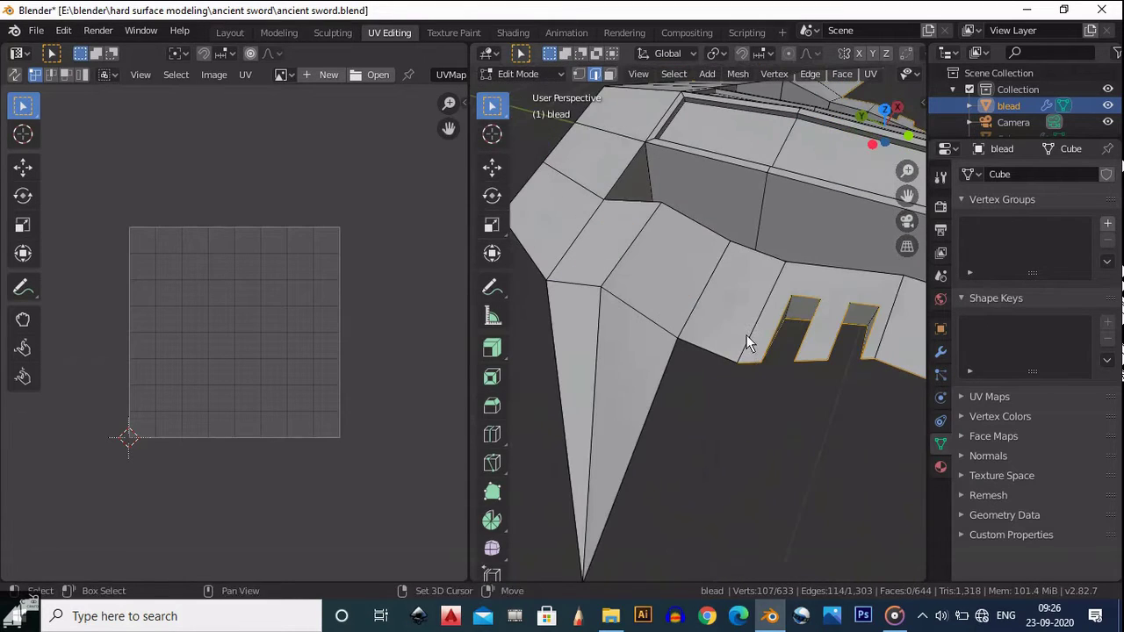
{"action": "left_click", "coordinate": [532, 257], "text": "alt+shift"}
{"action": "middle_click_drag", "start_coordinate": [696, 214], "coordinate": [654, 272]}
Mark the selected outer rim edges of the blade as a seam
{"action": "key", "text": "ctrl+e"}
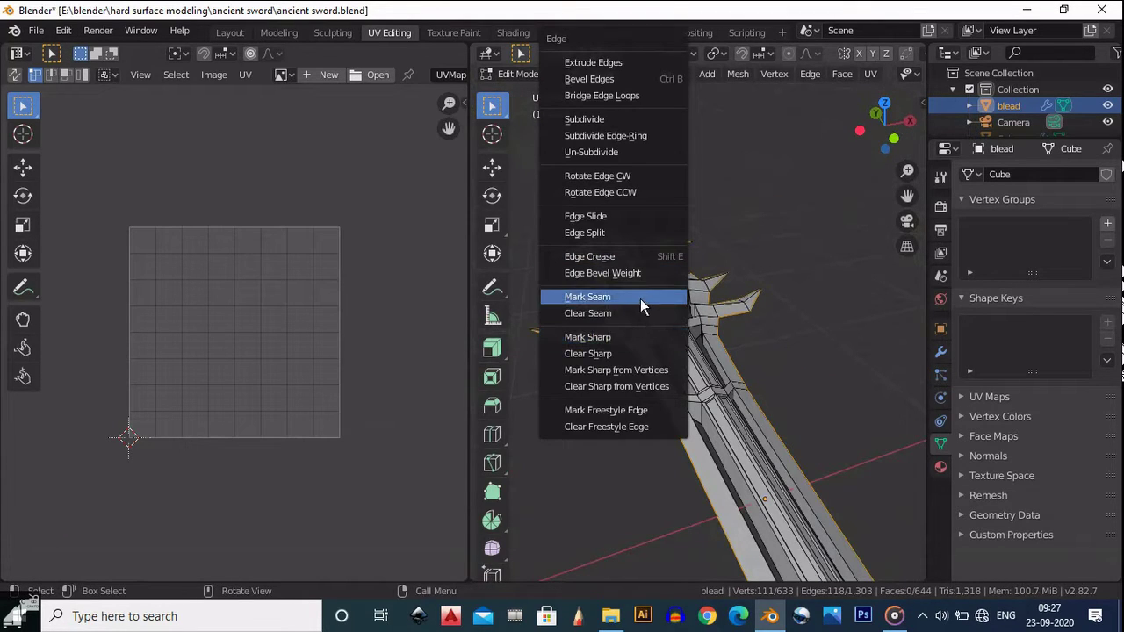
{"action": "left_click", "coordinate": [639, 299]}
{"action": "middle_click_drag", "start_coordinate": [639, 298], "coordinate": [810, 211]}
Project the entire blade's UVs from the top view with Project From View and select the whole UV layout
{"action": "left_click", "coordinate": [885, 123]}
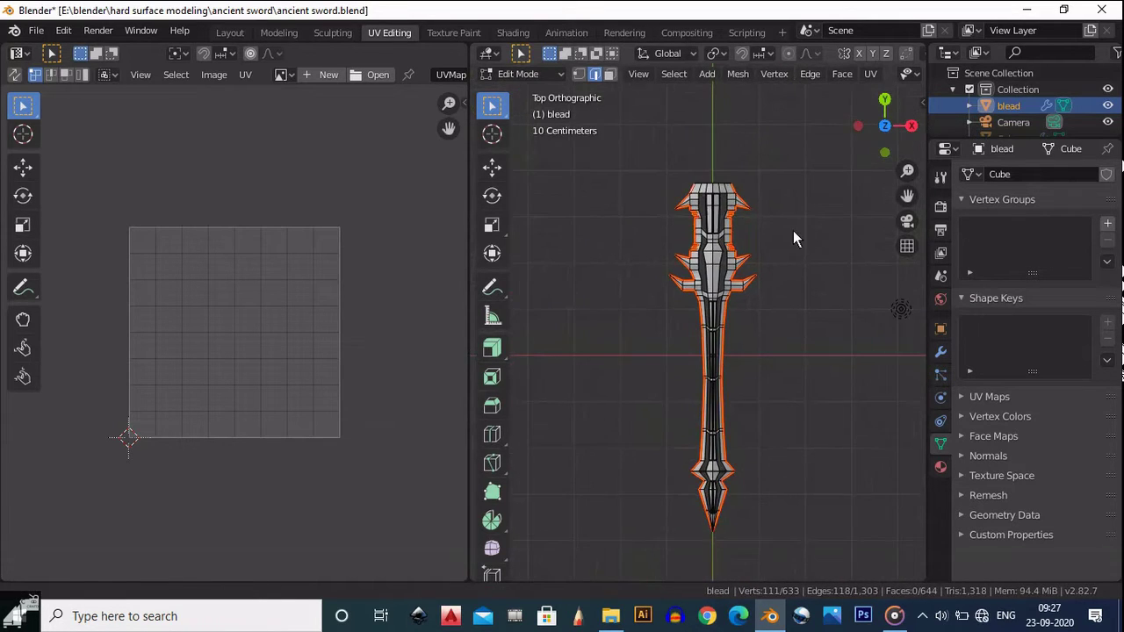
{"action": "scroll", "coordinate": [793, 230], "scroll_direction": "down", "scroll_amount": 2}
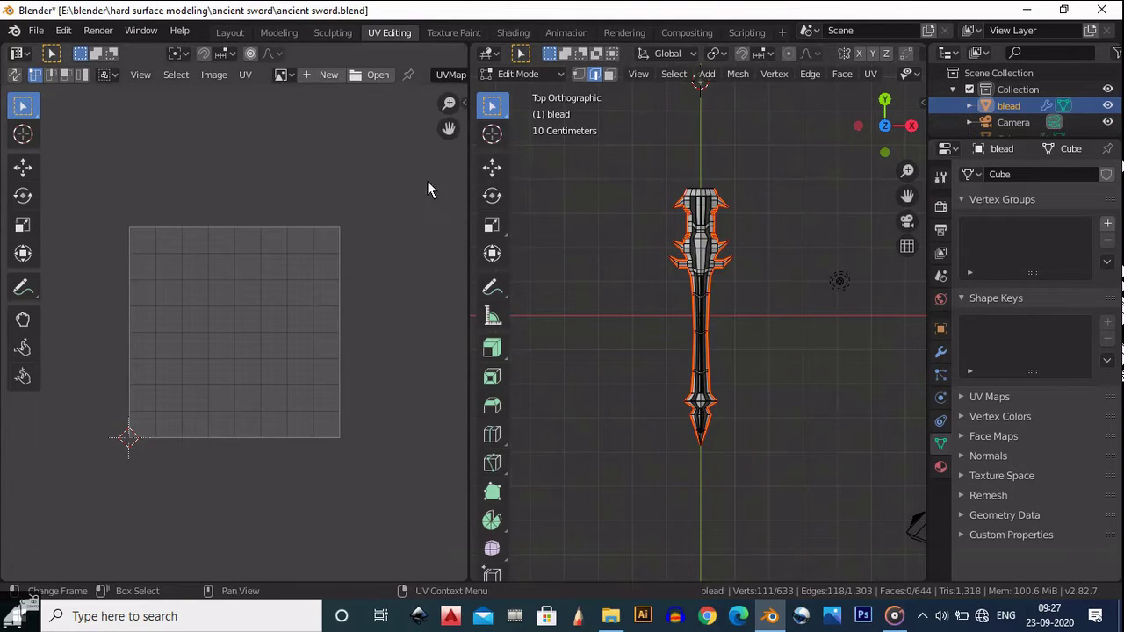
{"action": "scroll", "coordinate": [748, 227], "scroll_direction": "up", "scroll_amount": 3}
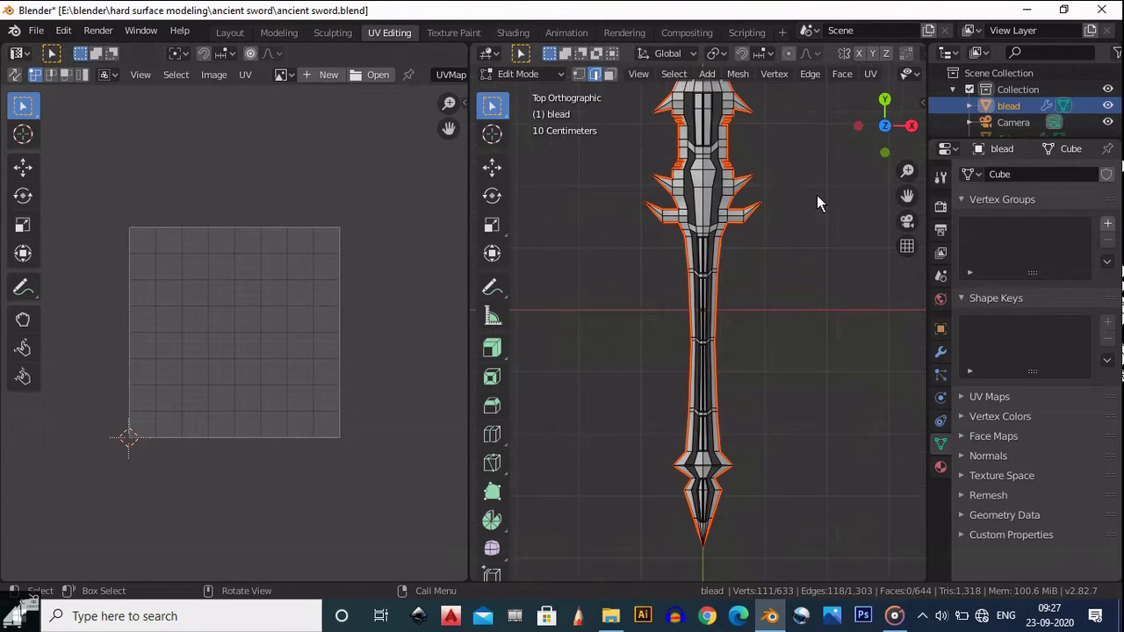
{"action": "key", "text": "s"}
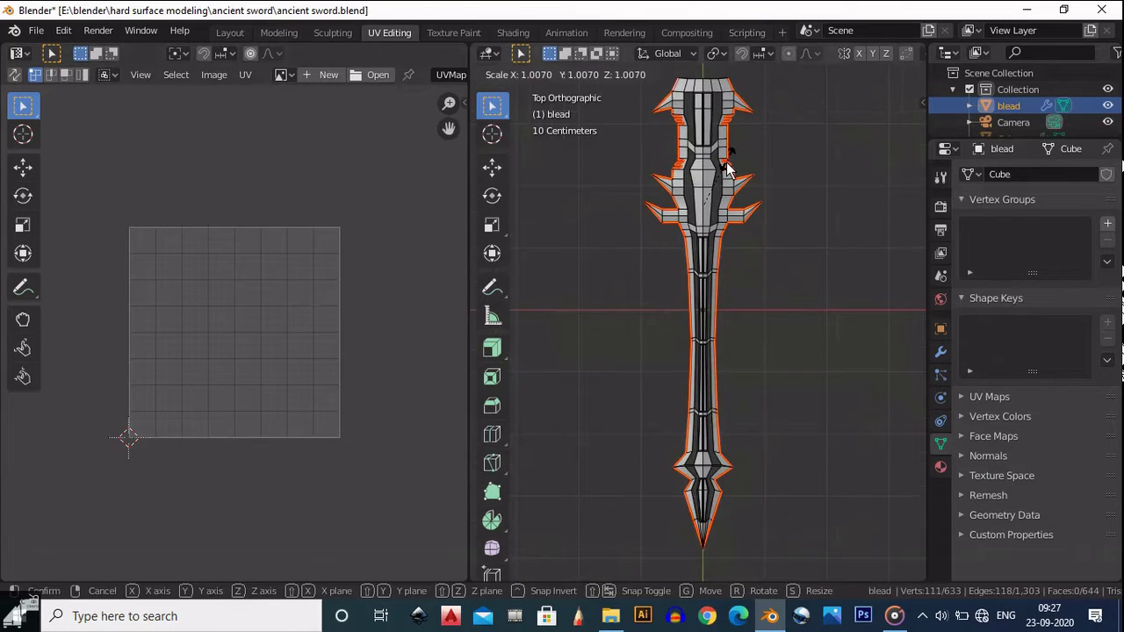
{"action": "right_click", "coordinate": [724, 167]}
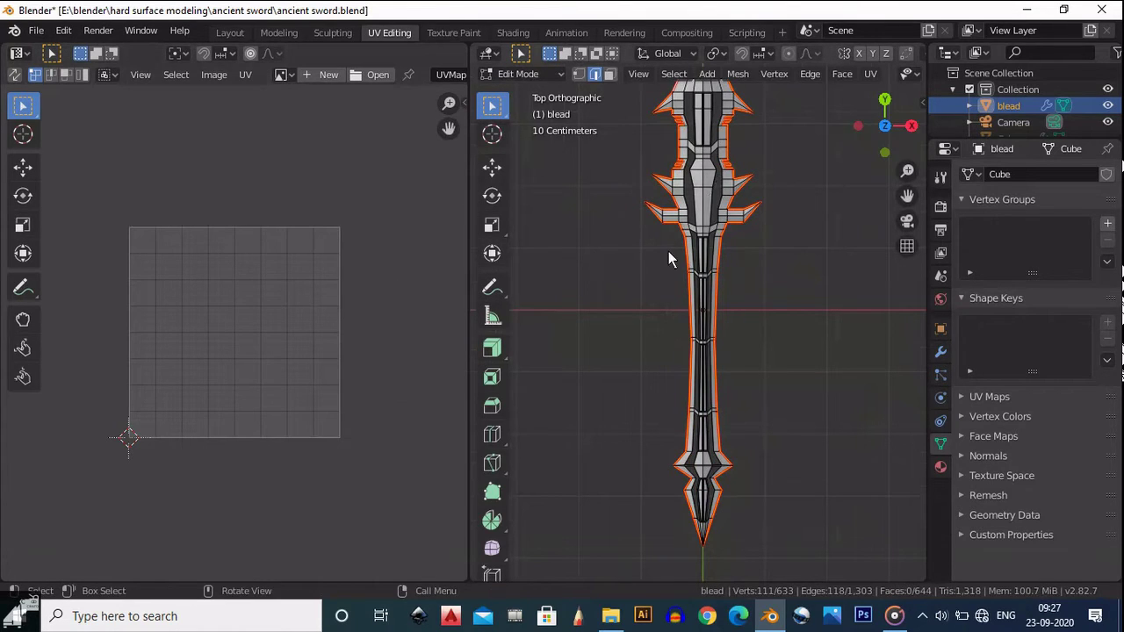
{"action": "key", "text": "a"}
{"action": "left_click", "coordinate": [870, 74]}
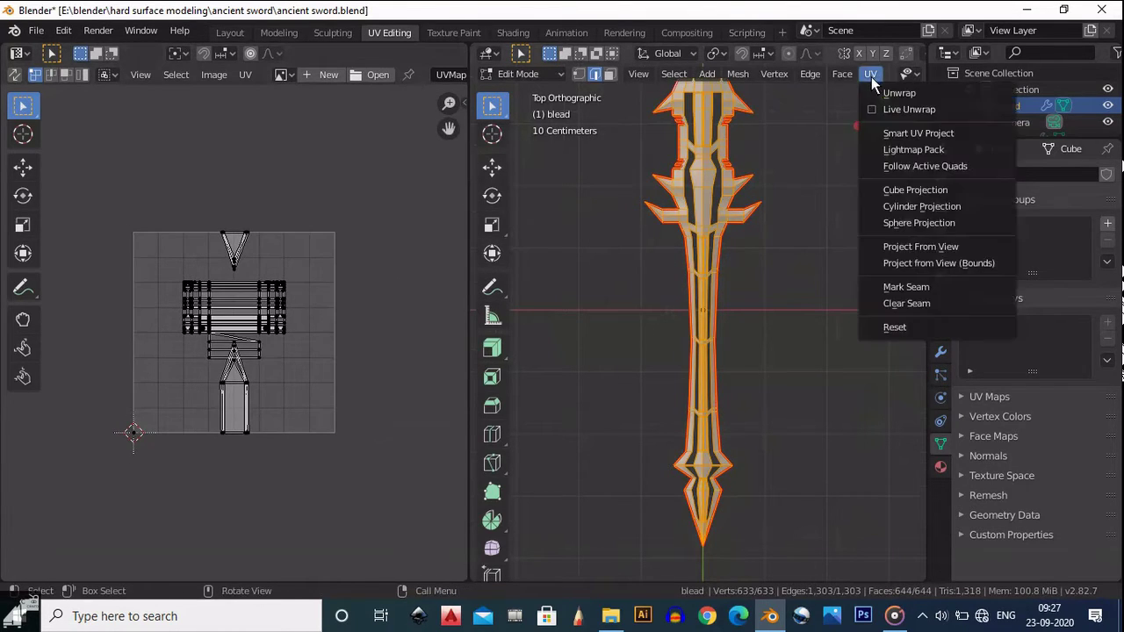
{"action": "left_click", "coordinate": [891, 250]}
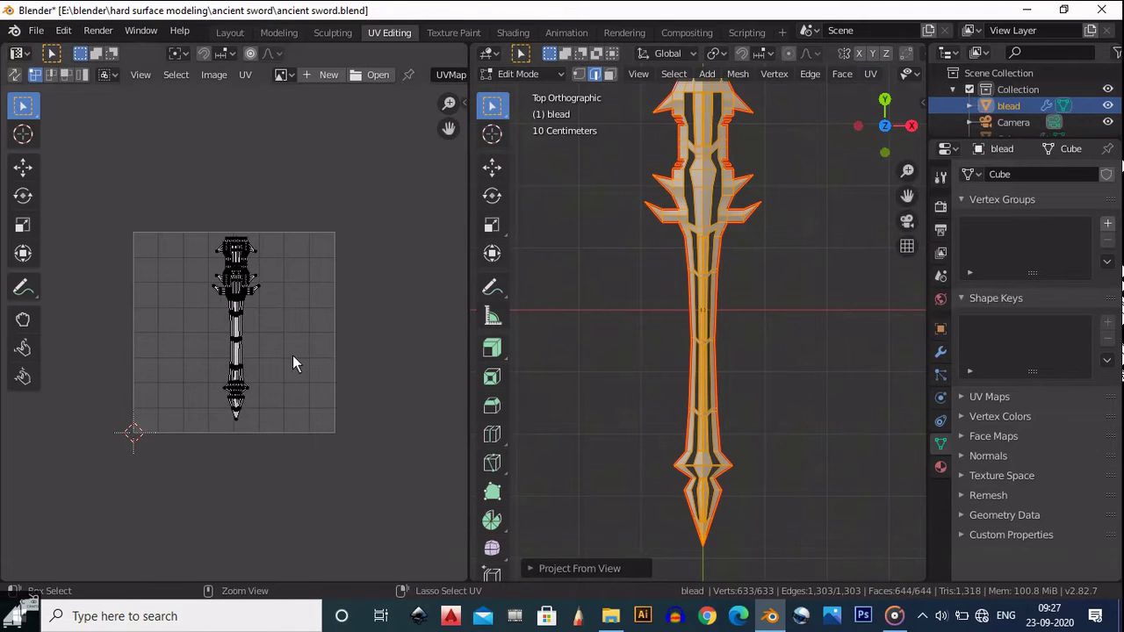
{"action": "scroll", "coordinate": [285, 220], "scroll_direction": "up", "scroll_amount": 3}
{"action": "key", "text": "a"}
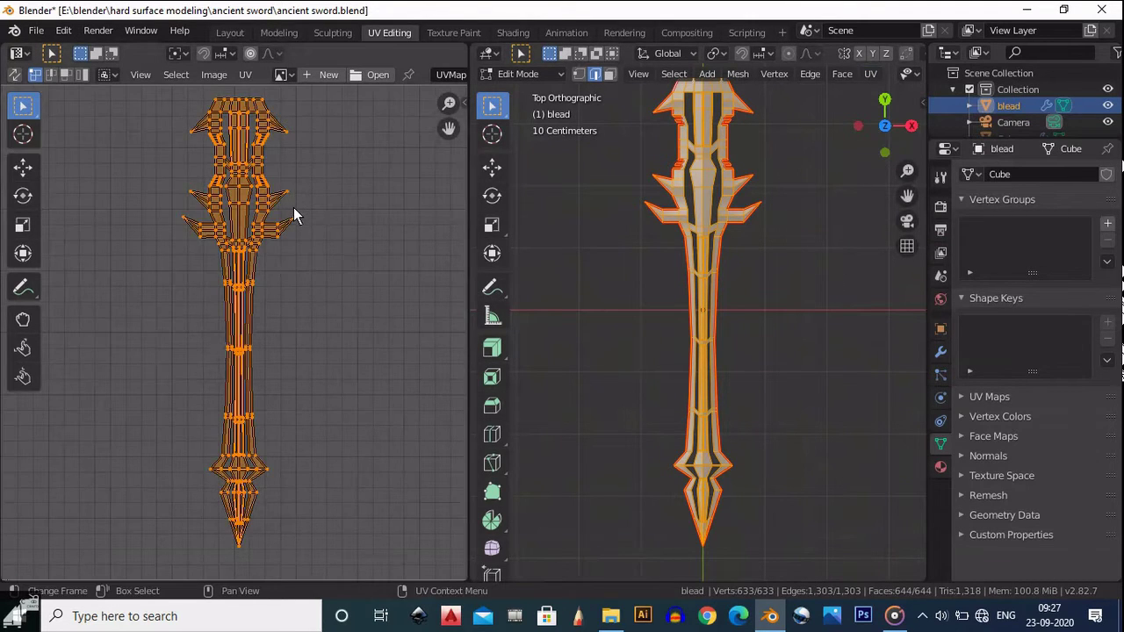
{"action": "key", "text": "Home"}
Set the Vector input of the blade material's checker texture to a Texture Coordinate output
{"action": "middle_click_drag", "start_coordinate": [830, 244], "coordinate": [773, 237]}
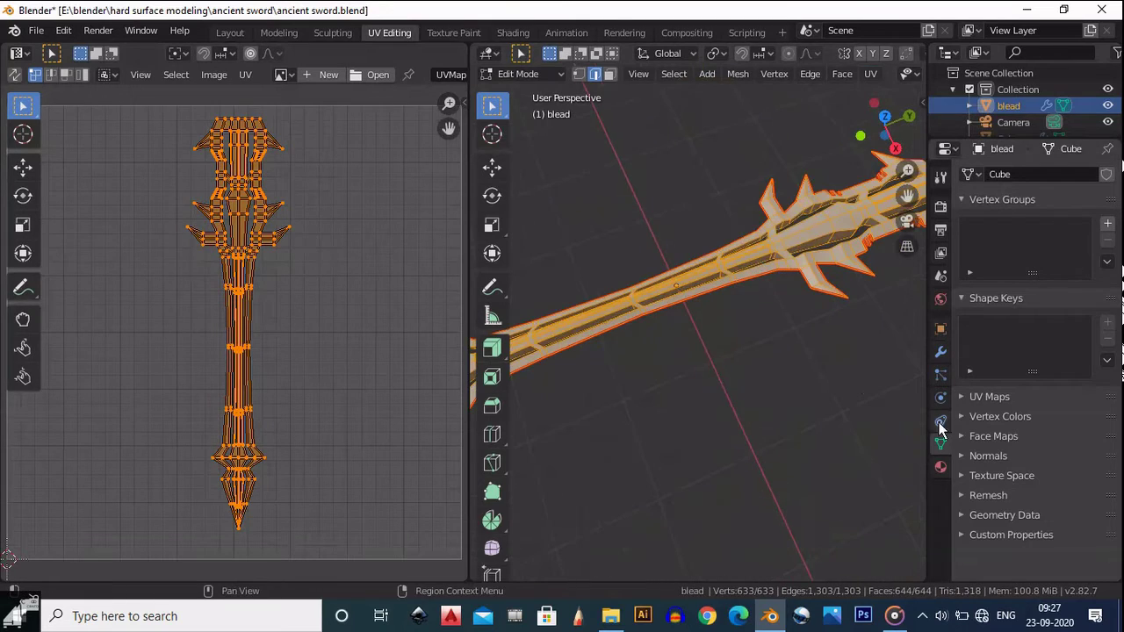
{"action": "left_click", "coordinate": [940, 467]}
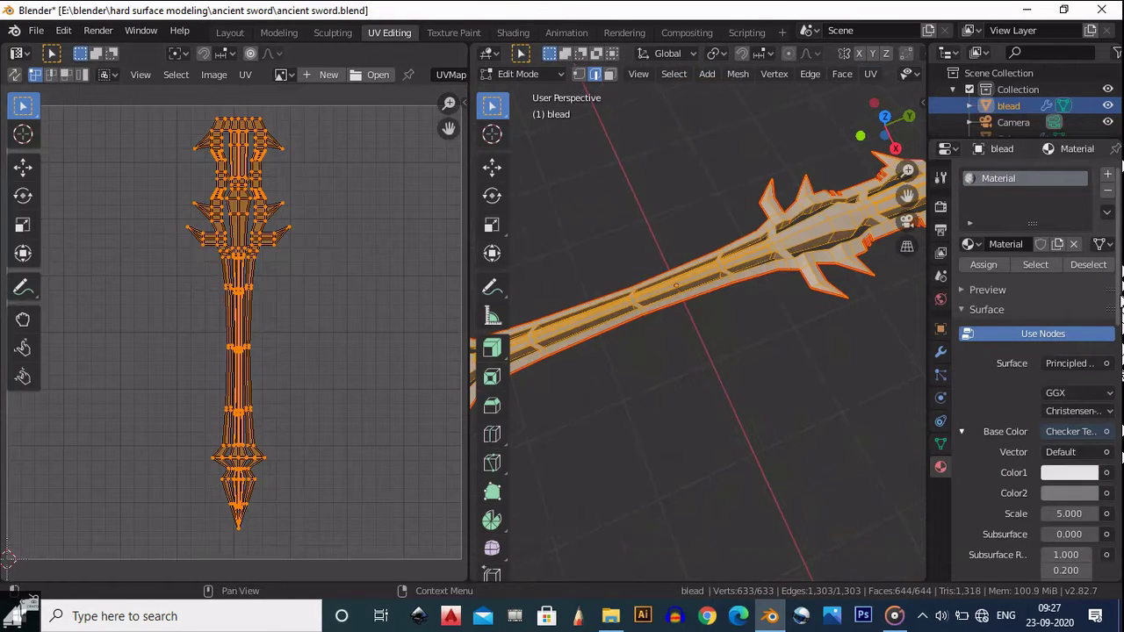
{"action": "scroll", "coordinate": [978, 450], "scroll_direction": "down", "scroll_amount": 5}
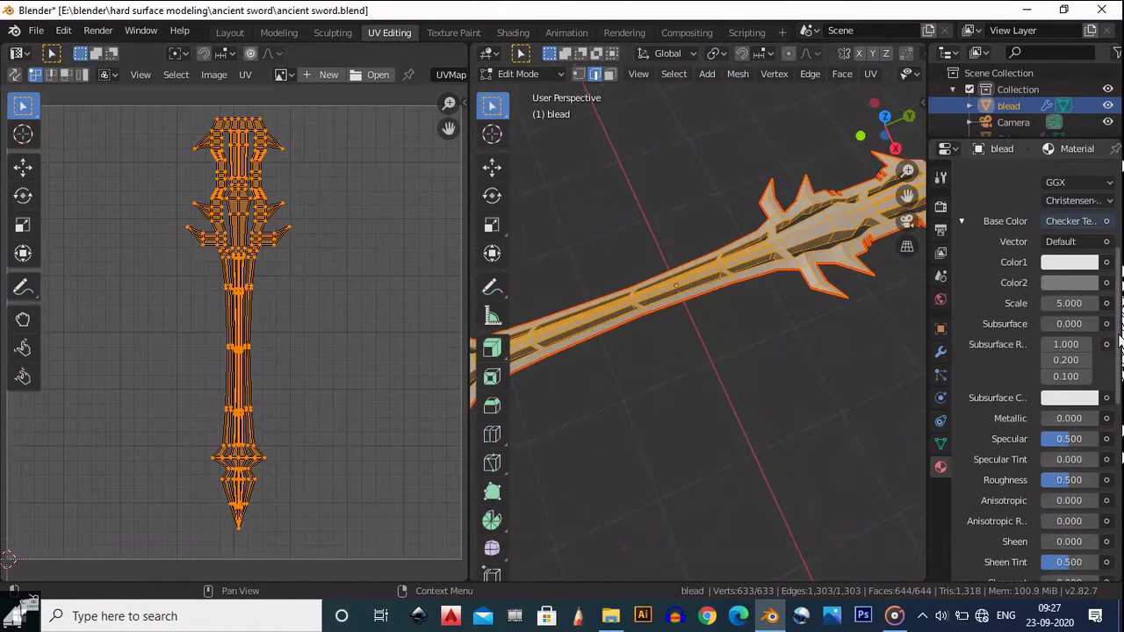
{"action": "scroll", "coordinate": [1118, 339], "scroll_direction": "down", "scroll_amount": 3}
{"action": "left_click_drag", "start_coordinate": [1118, 345], "coordinate": [1110, 210]}
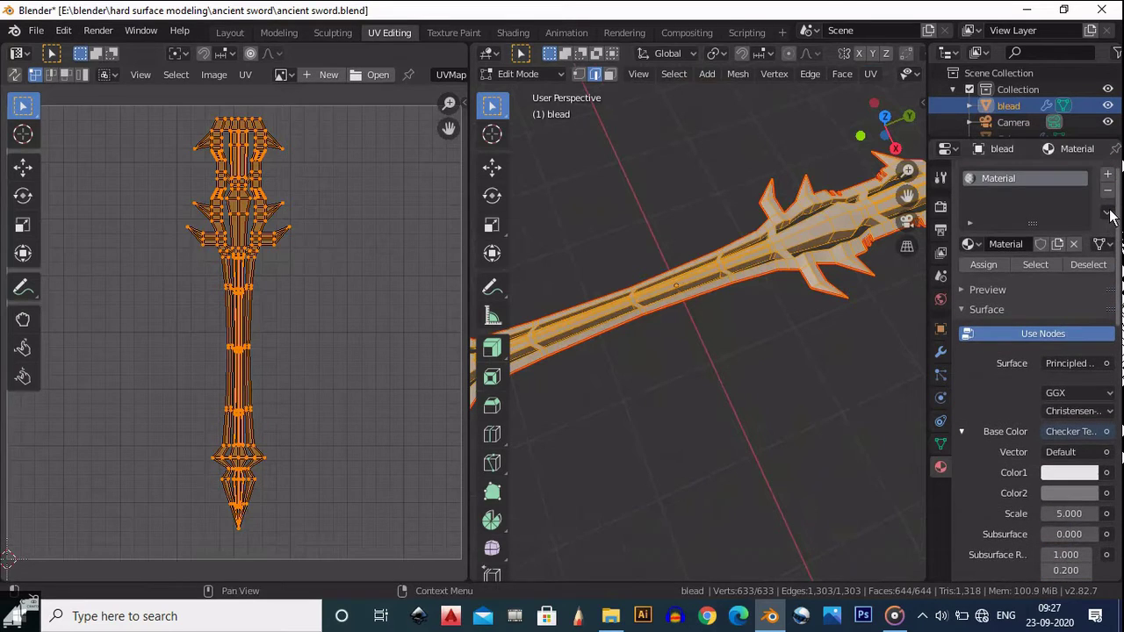
{"action": "scroll", "coordinate": [1115, 192], "scroll_direction": "down", "scroll_amount": 7}
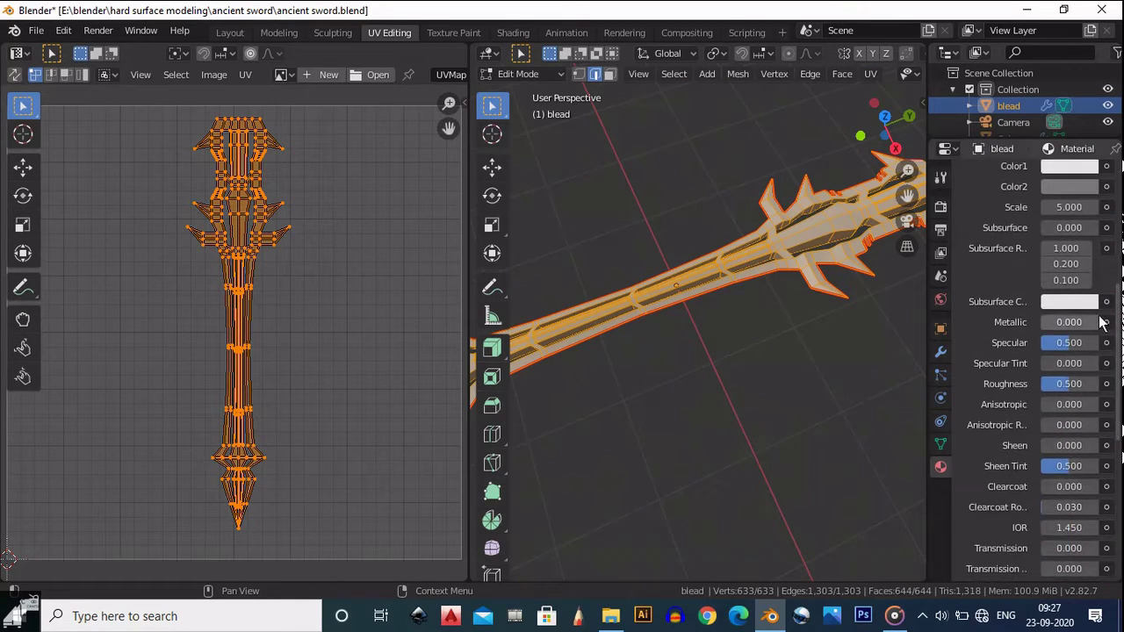
{"action": "scroll", "coordinate": [1117, 270], "scroll_direction": "up", "scroll_amount": 3}
{"action": "scroll", "coordinate": [1117, 270], "scroll_direction": "up", "scroll_amount": 1}
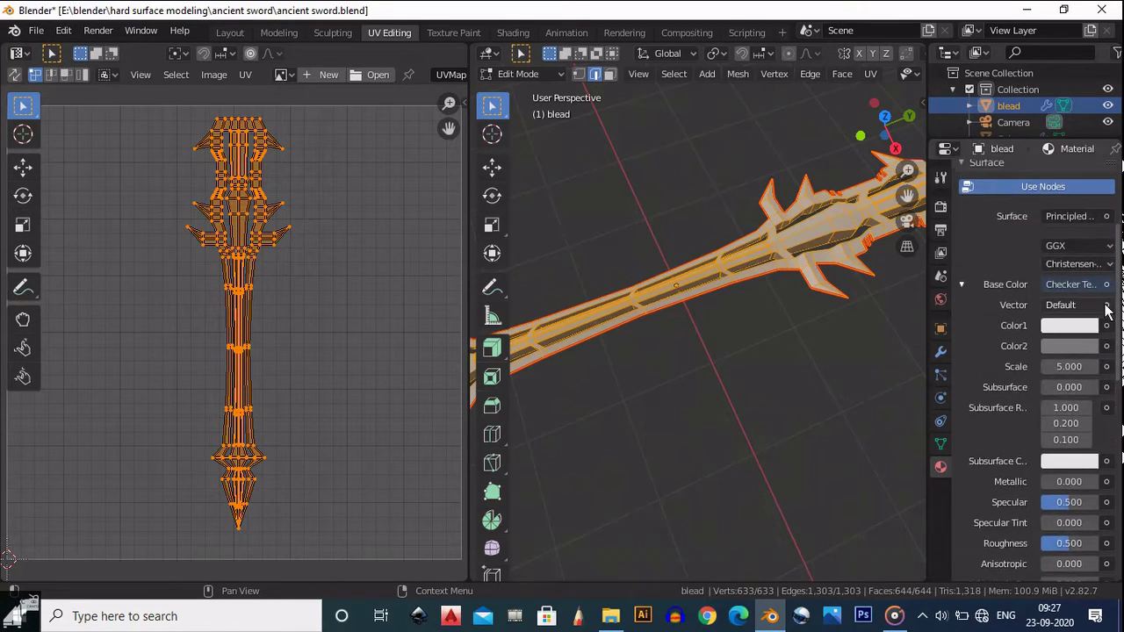
{"action": "left_click", "coordinate": [1069, 304]}
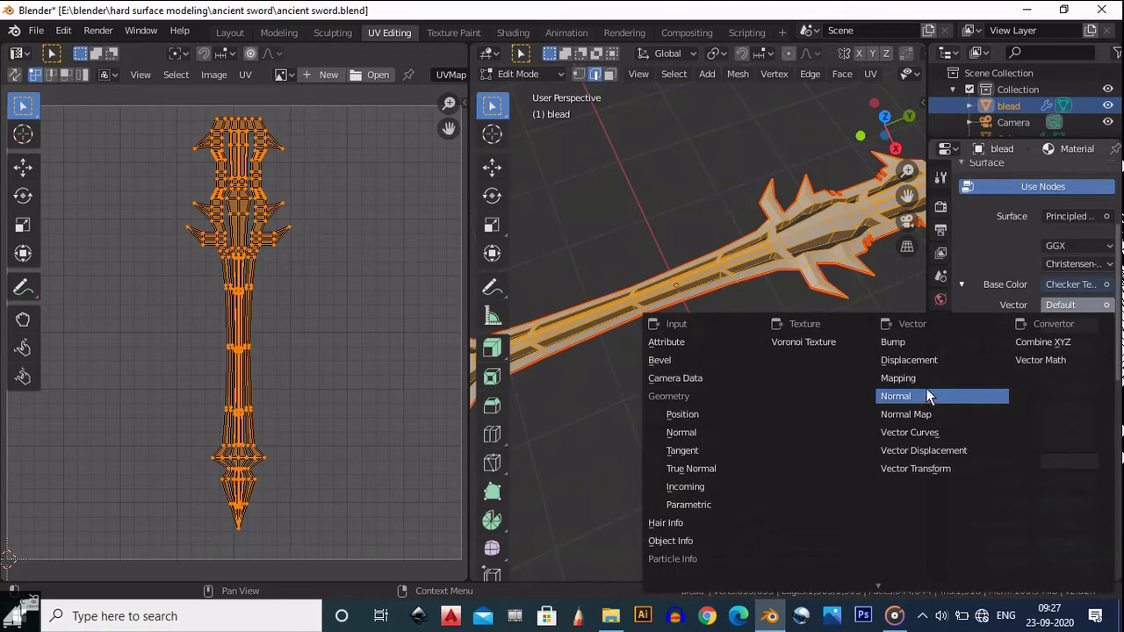
{"action": "mouse_move", "coordinate": [883, 584]}
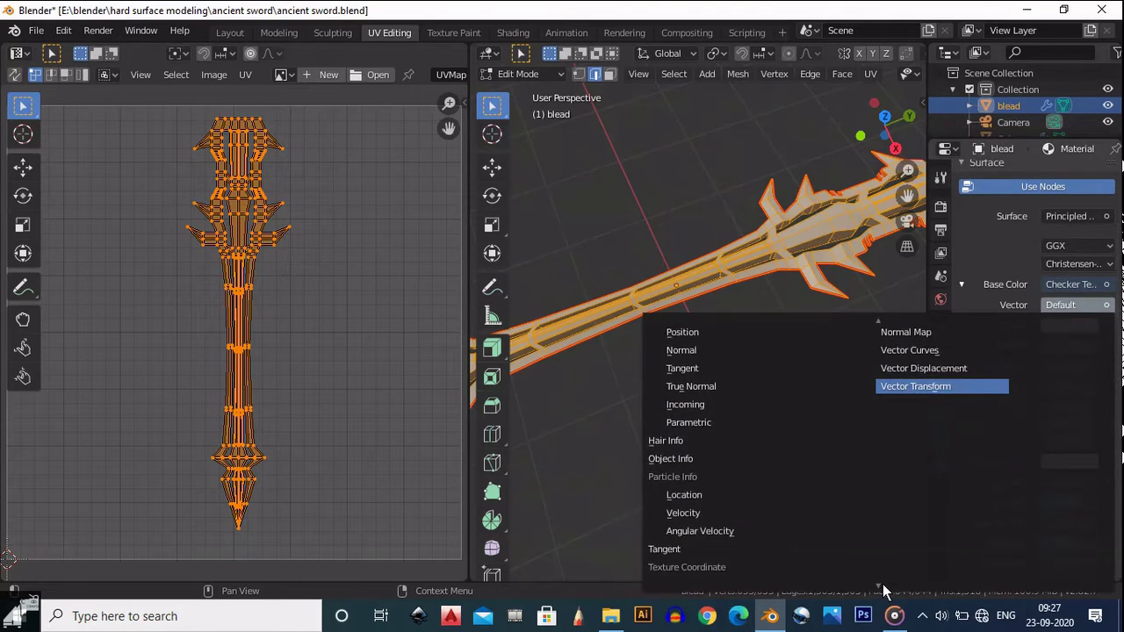
{"action": "left_click", "coordinate": [701, 489]}
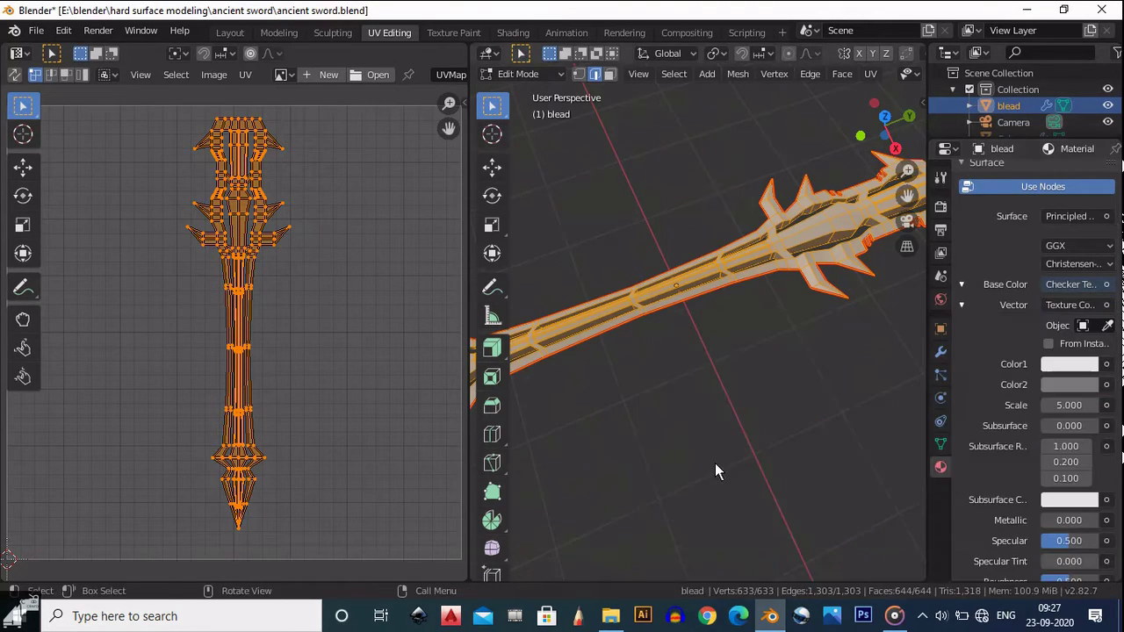
Return the blade to Object Mode, deselect it and display it with Material Preview shading
{"action": "middle_click_drag", "start_coordinate": [714, 465], "coordinate": [812, 320]}
{"action": "key", "text": "Tab"}
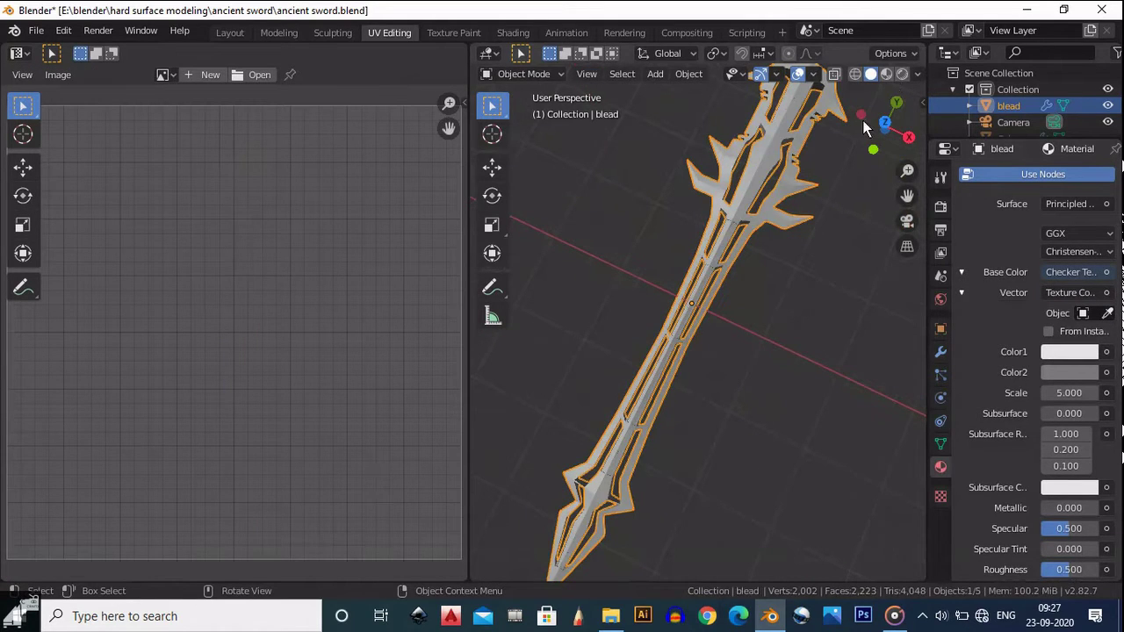
{"action": "left_click", "coordinate": [863, 225]}
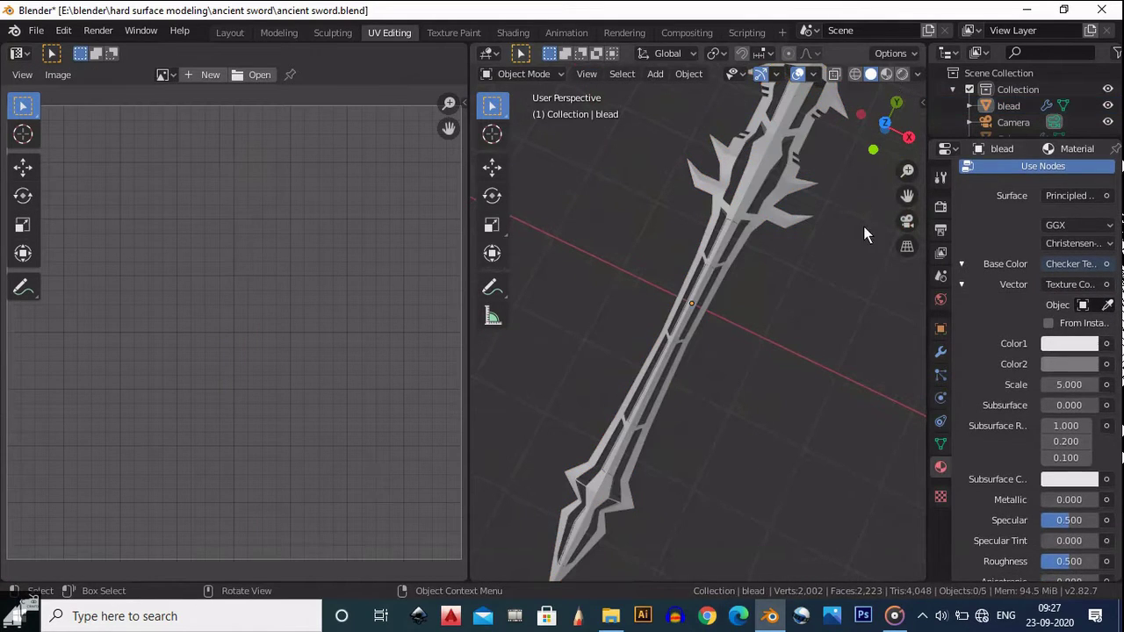
{"action": "left_click", "coordinate": [885, 75]}
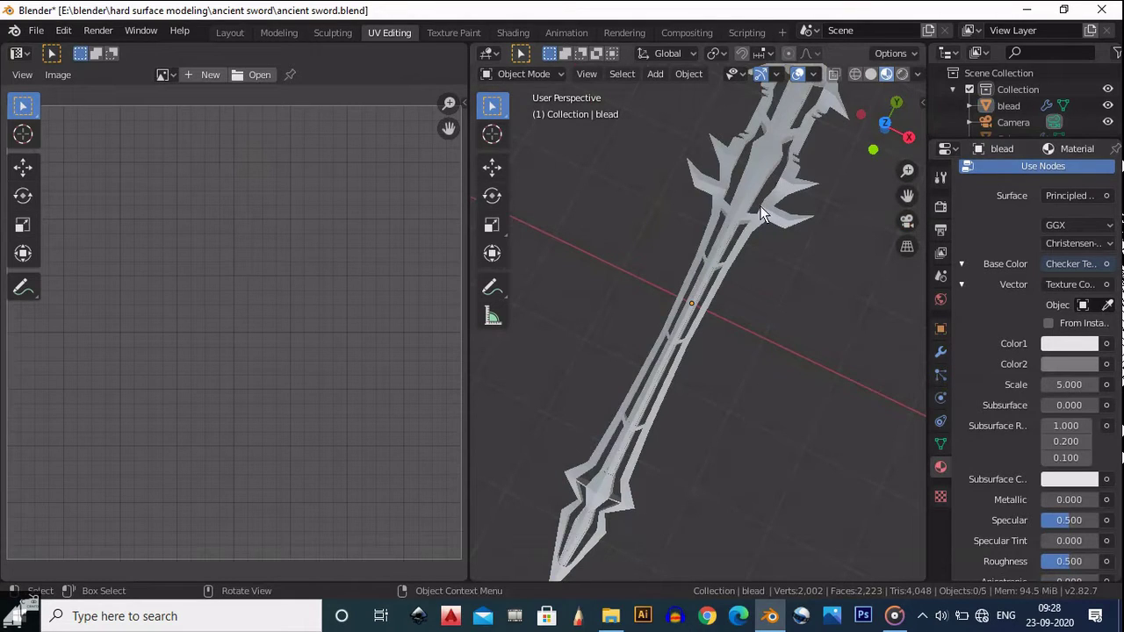
Examine the checker pattern on the blade from the side, back, front and top
{"action": "middle_click_drag", "start_coordinate": [773, 235], "coordinate": [414, 185]}
{"action": "scroll", "coordinate": [806, 205], "scroll_direction": "up", "scroll_amount": 5}
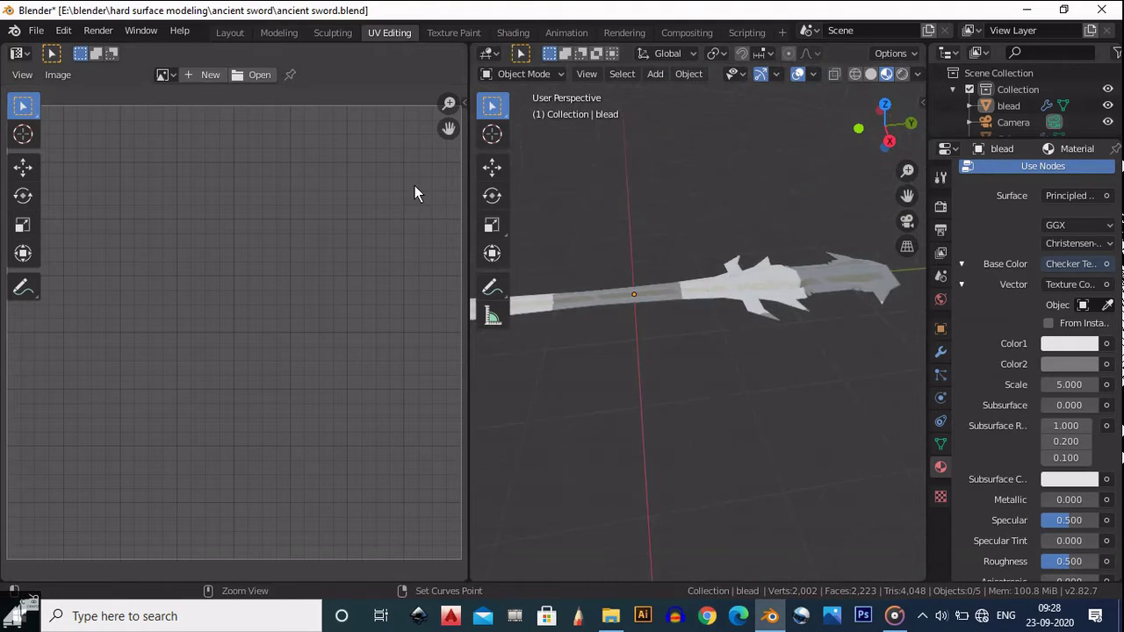
{"action": "middle_click_drag", "start_coordinate": [743, 277], "coordinate": [904, 123]}
{"action": "left_click", "coordinate": [902, 109]}
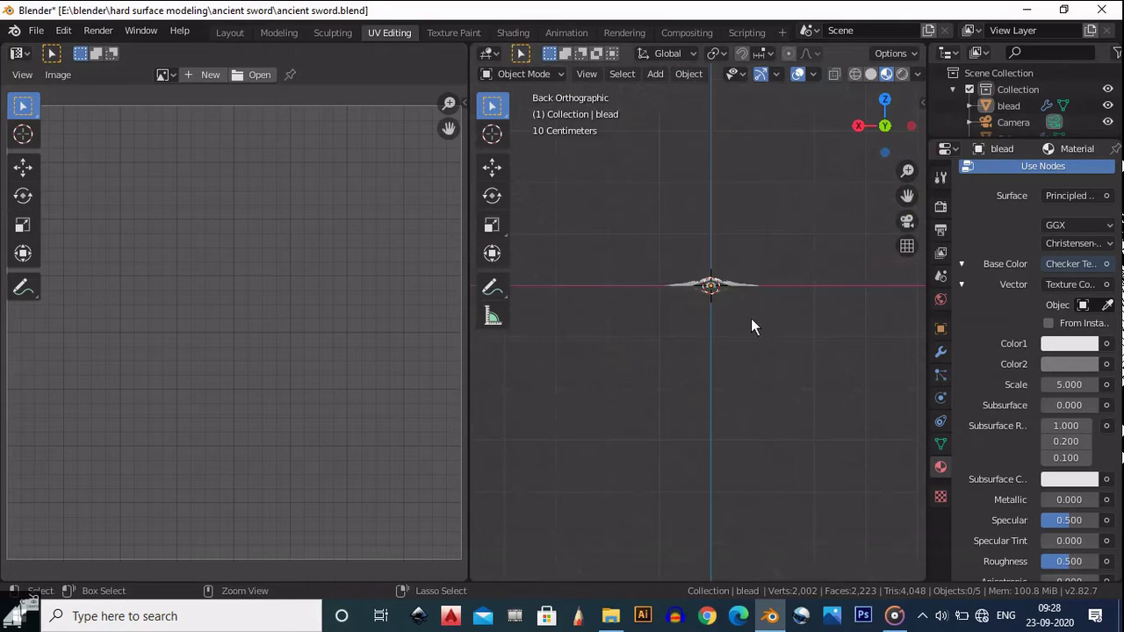
{"action": "left_click", "coordinate": [879, 131]}
{"action": "key", "text": "KP_5"}
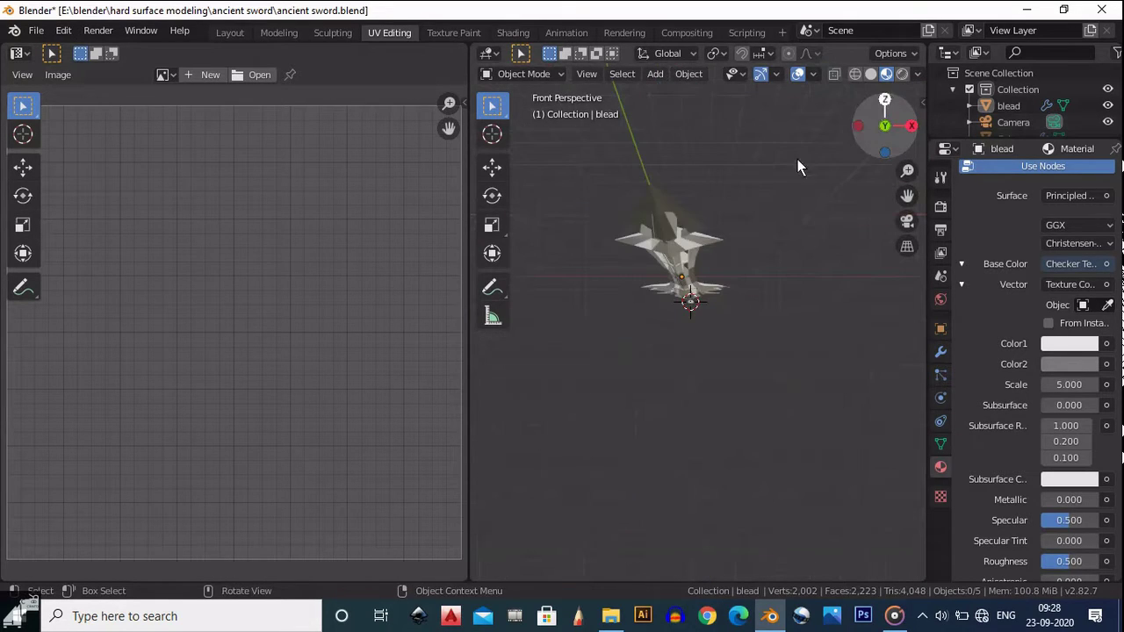
{"action": "left_click", "coordinate": [884, 99]}
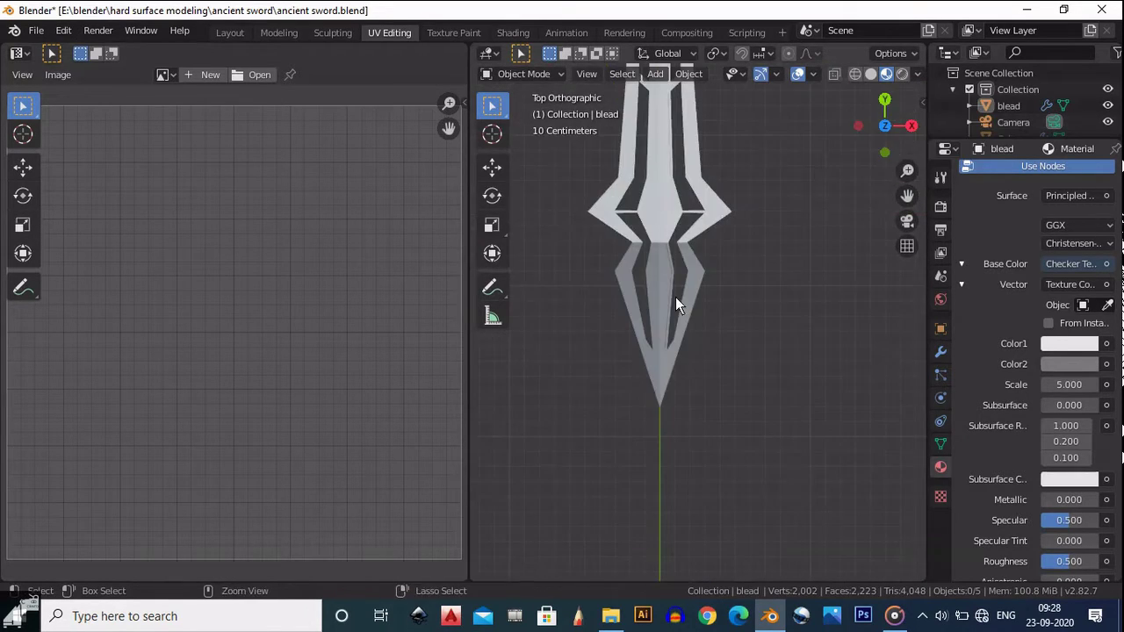
{"action": "scroll", "coordinate": [706, 314], "scroll_direction": "up", "scroll_amount": 3, "text": "shift"}
Enter Edit Mode on the blade and create a 1024 × 1024 px UV Grid image behind its UV layout
{"action": "key", "text": "Tab"}
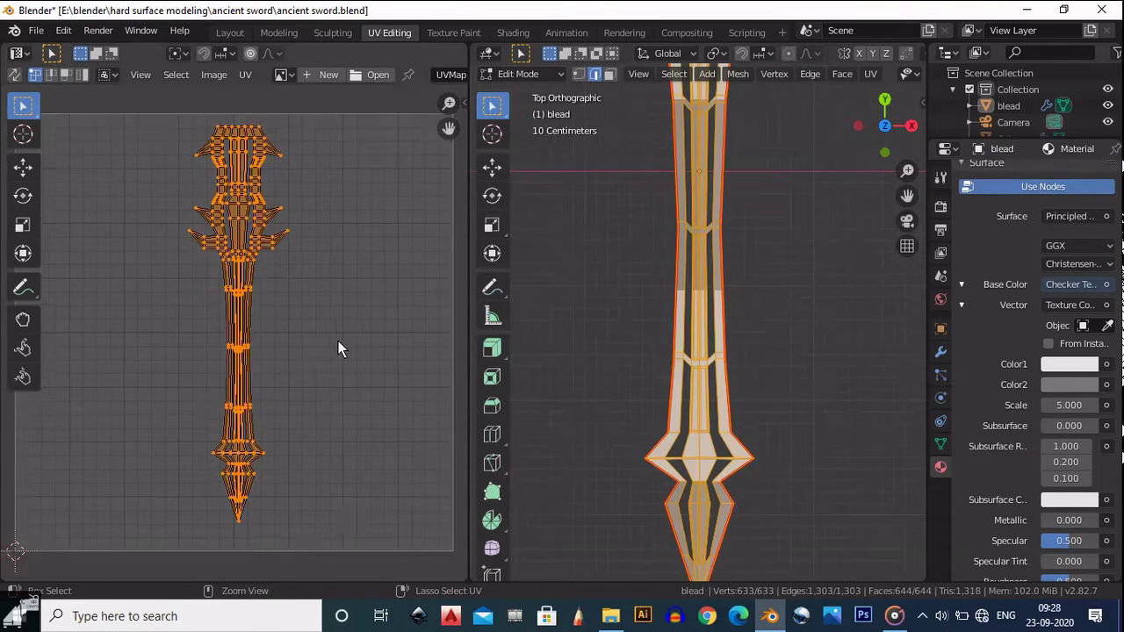
{"action": "scroll", "coordinate": [334, 263], "scroll_direction": "down", "scroll_amount": 3}
{"action": "left_click", "coordinate": [292, 76]}
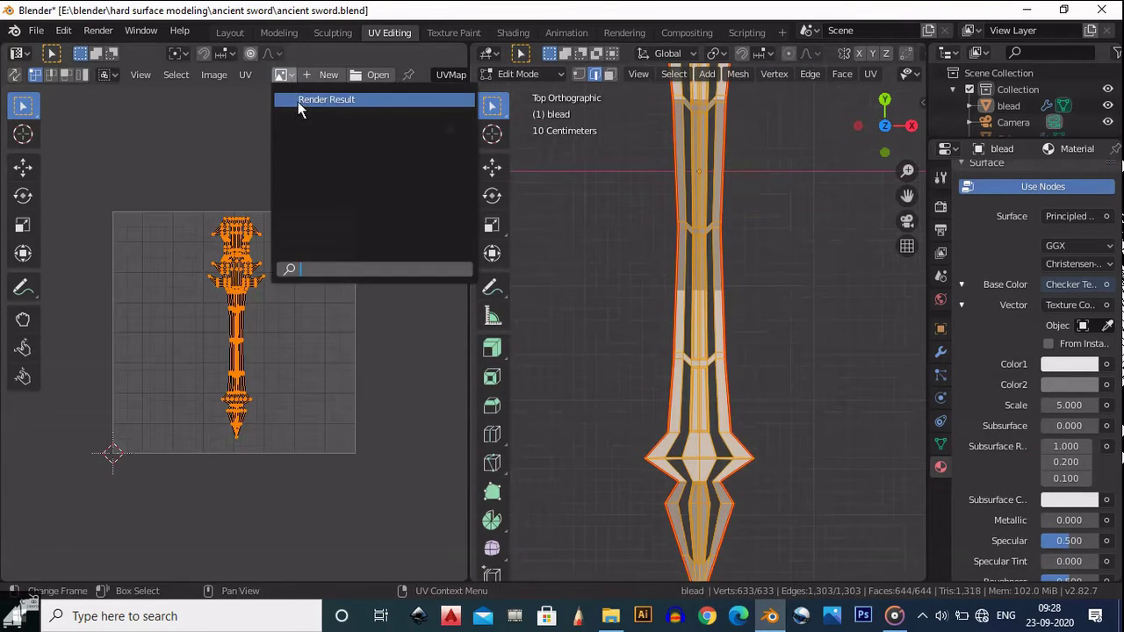
{"action": "left_click", "coordinate": [216, 146]}
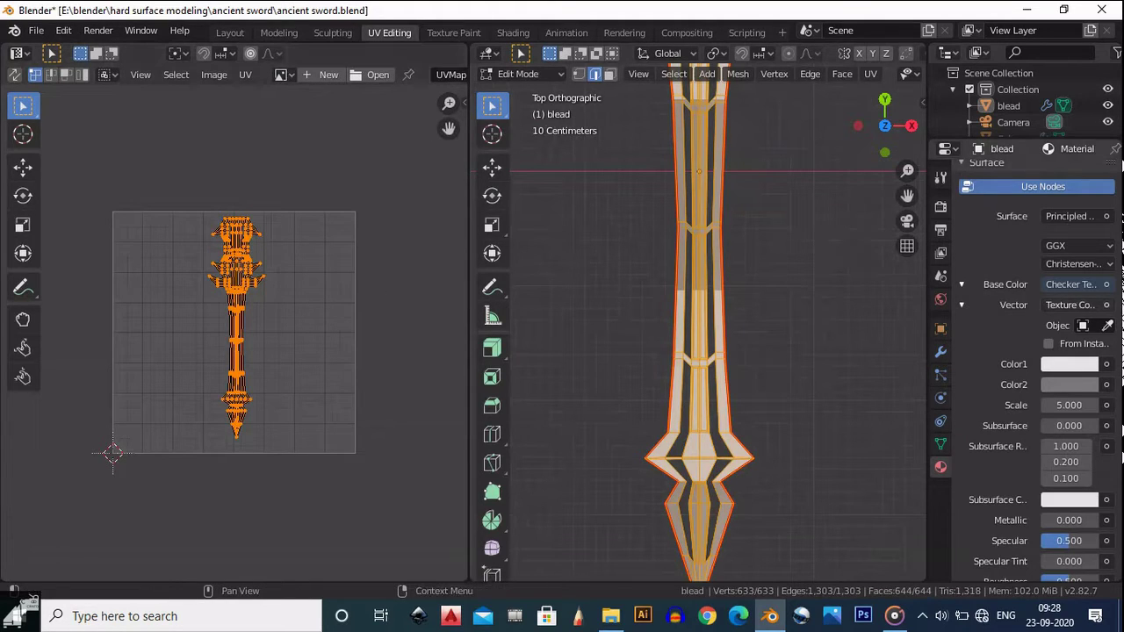
{"action": "left_click_drag", "start_coordinate": [1118, 335], "coordinate": [1115, 223]}
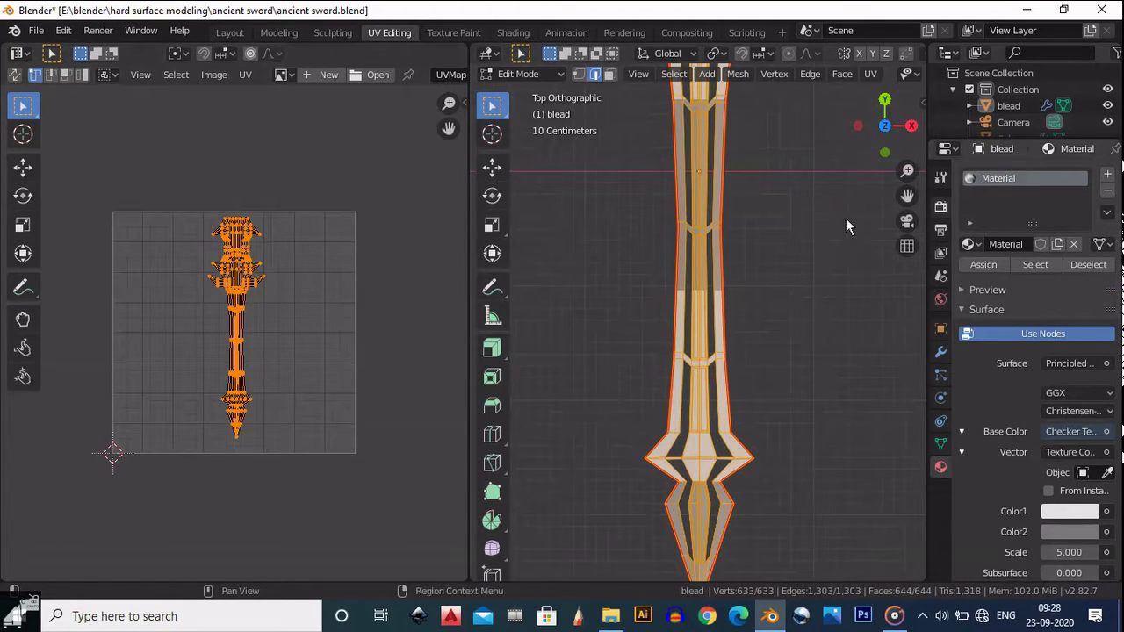
{"action": "left_click", "coordinate": [331, 75]}
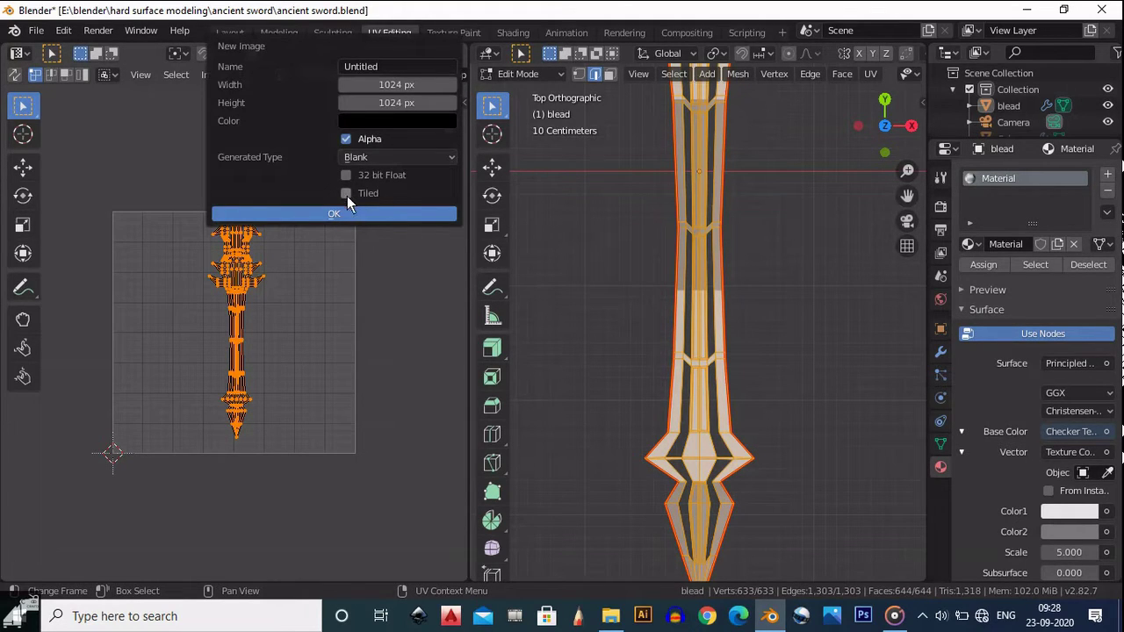
{"action": "left_click", "coordinate": [406, 161]}
{"action": "left_click", "coordinate": [391, 194]}
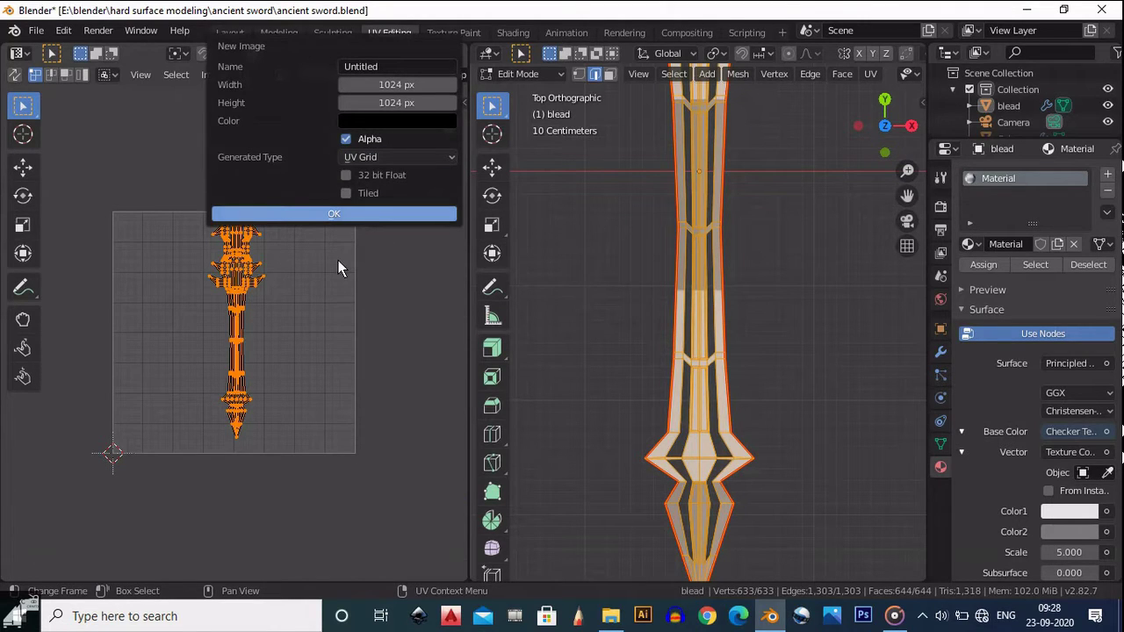
{"action": "middle_click_drag", "start_coordinate": [336, 213], "coordinate": [346, 277], "text": "ctrl"}
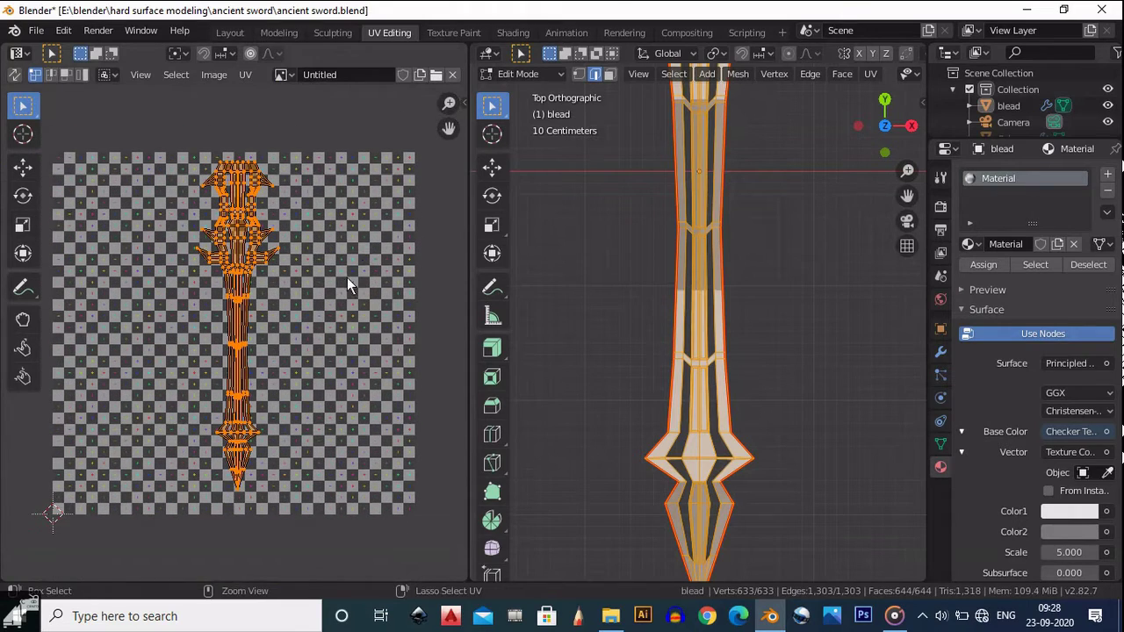
Try enlarging the blade's entire UV layout to about 3.1 times its size, inspect the checker on the blade, and undo the scaling
{"action": "scroll", "coordinate": [855, 189], "scroll_direction": "up", "scroll_amount": 4}
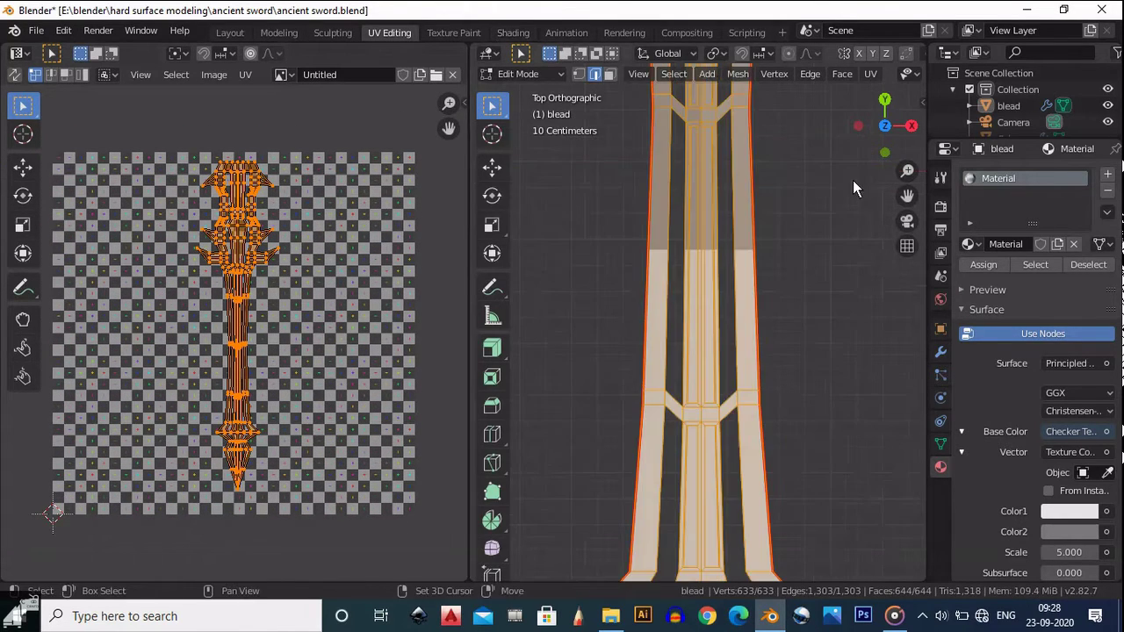
{"action": "middle_click_drag", "start_coordinate": [853, 180], "coordinate": [647, 177]}
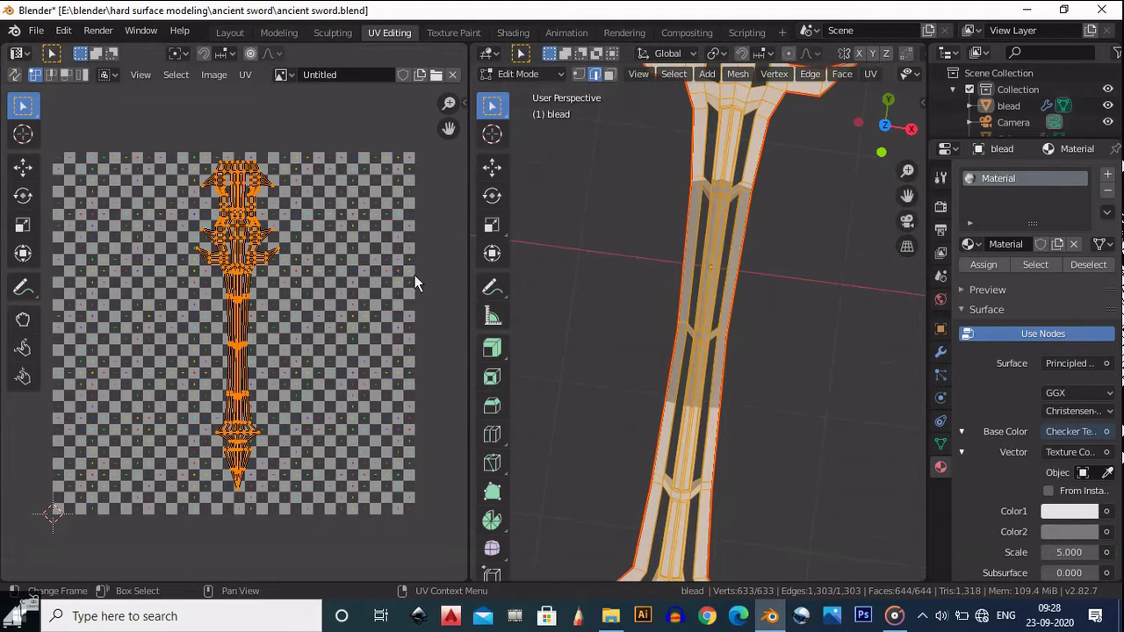
{"action": "middle_click_drag", "start_coordinate": [746, 342], "coordinate": [799, 339]}
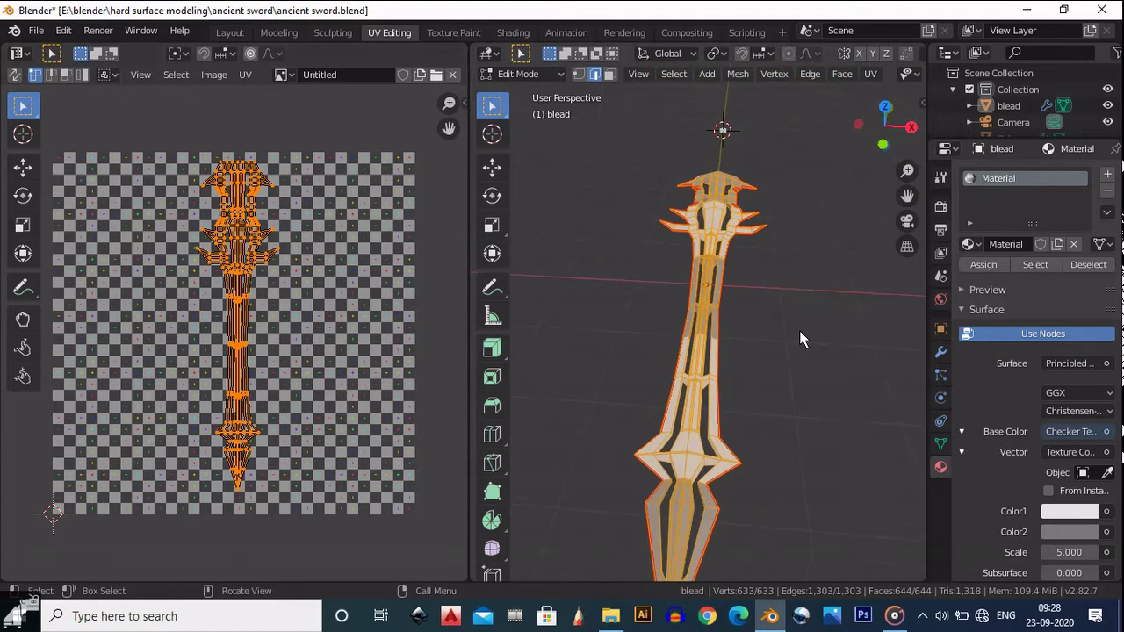
{"action": "key", "text": "s"}
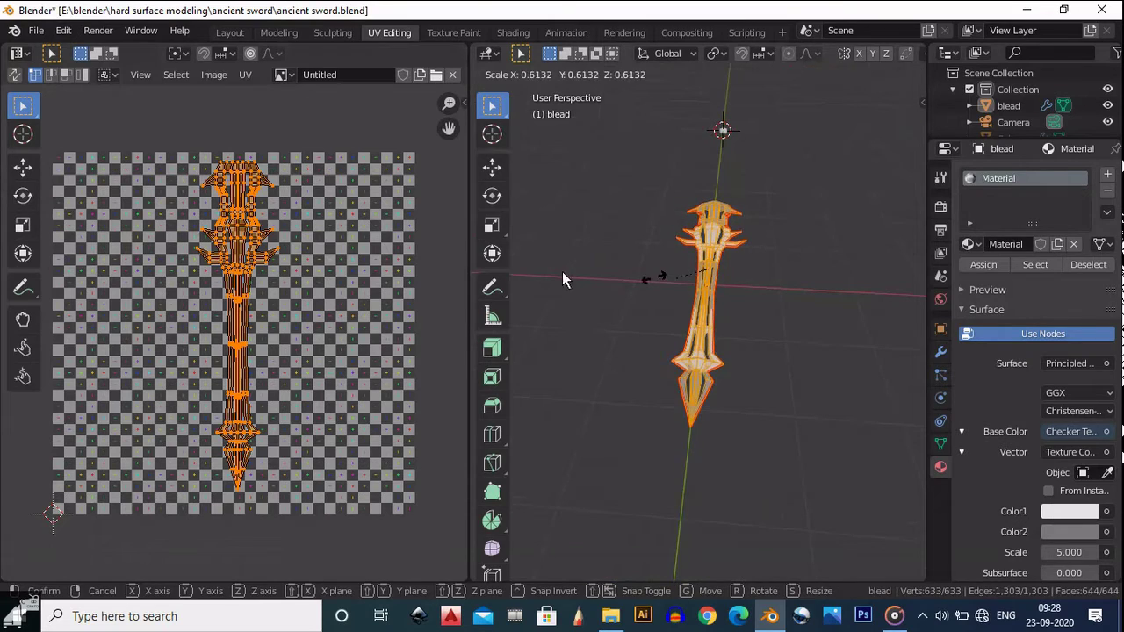
{"action": "key", "text": "Escape"}
{"action": "key", "text": "s"}
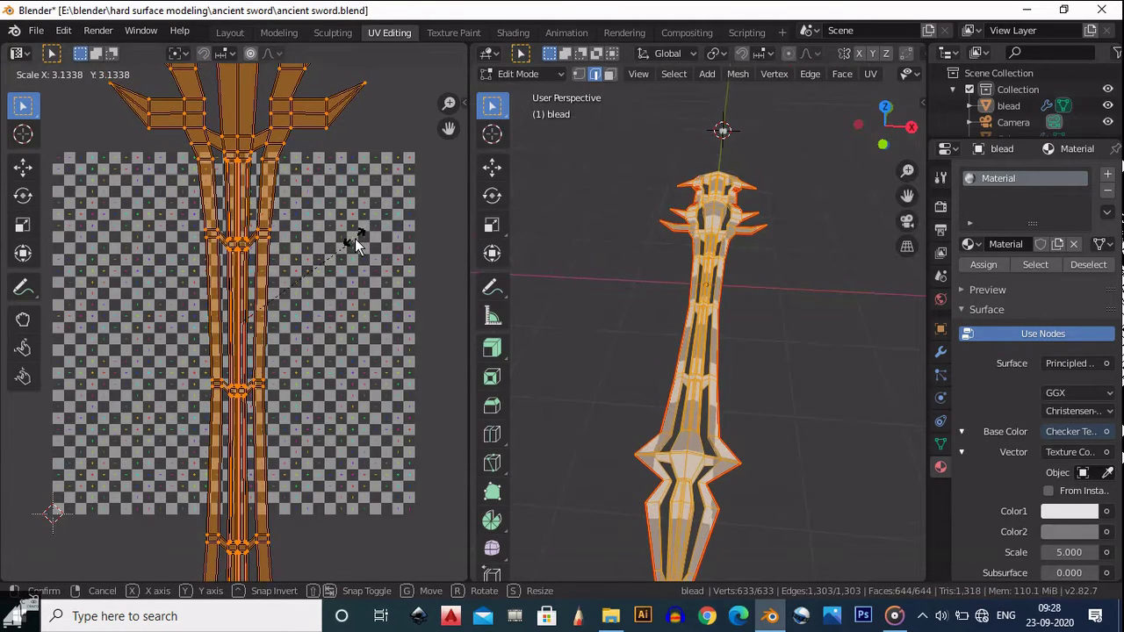
{"action": "left_click", "coordinate": [357, 238]}
{"action": "middle_click_drag", "start_coordinate": [622, 213], "coordinate": [653, 307]}
{"action": "scroll", "coordinate": [658, 264], "scroll_direction": "up", "scroll_amount": 10}
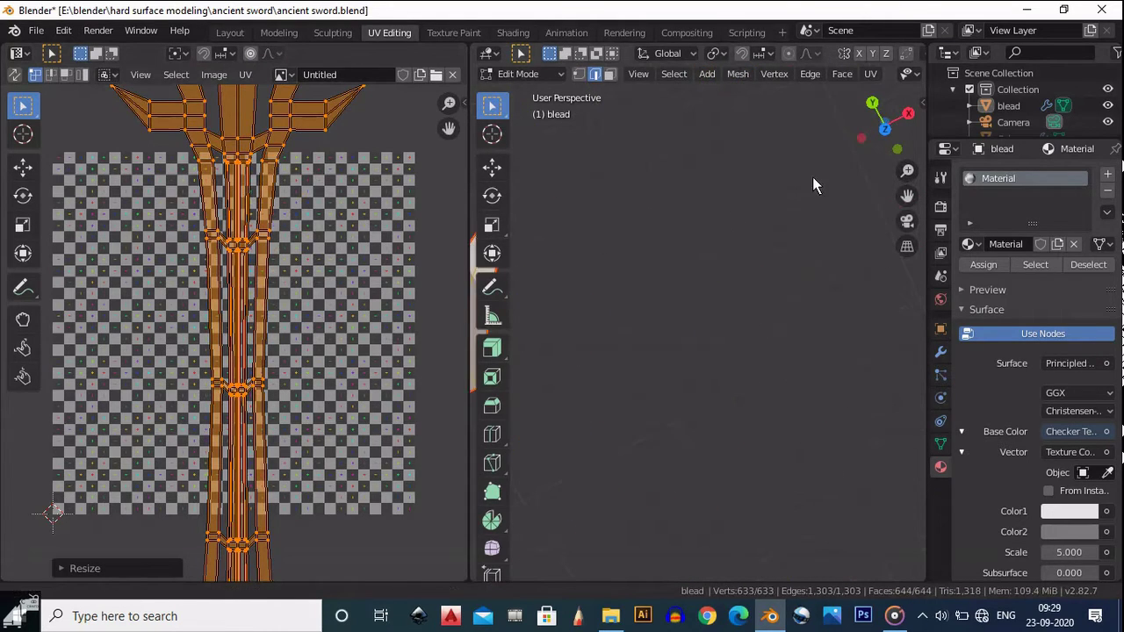
{"action": "scroll", "coordinate": [666, 265], "scroll_direction": "down", "scroll_amount": 4}
{"action": "middle_click_drag", "start_coordinate": [666, 265], "coordinate": [684, 230]}
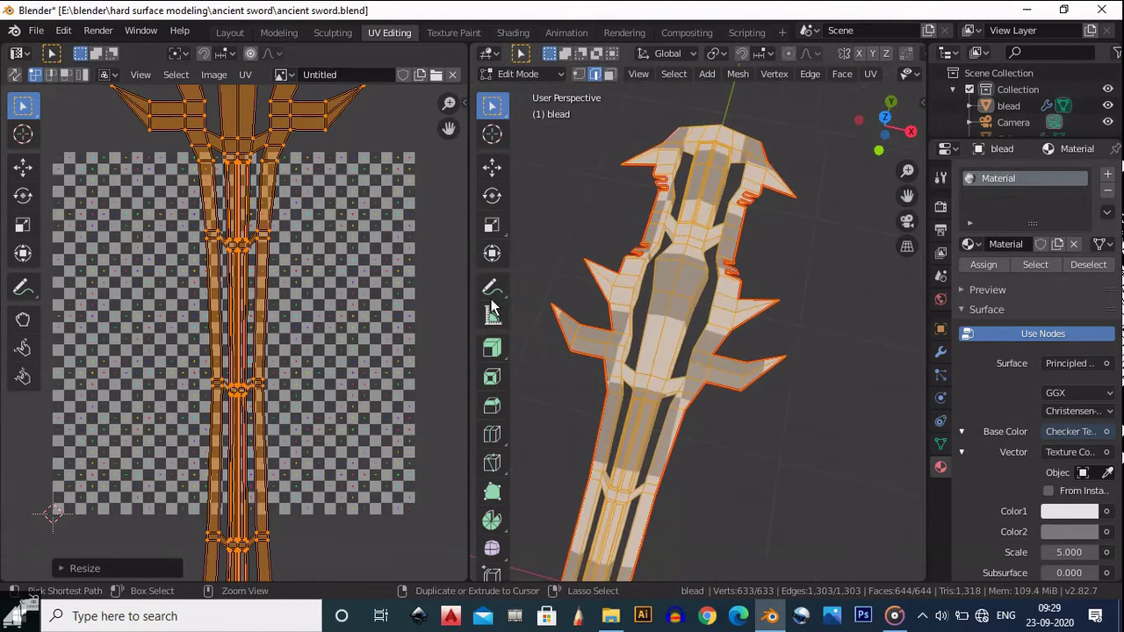
{"action": "key", "text": "ctrl+z"}
Apply Average Islands Scale to the blade's selected UV islands and inspect the checker around the side spikes
{"action": "scroll", "coordinate": [319, 227], "scroll_direction": "down", "scroll_amount": 1}
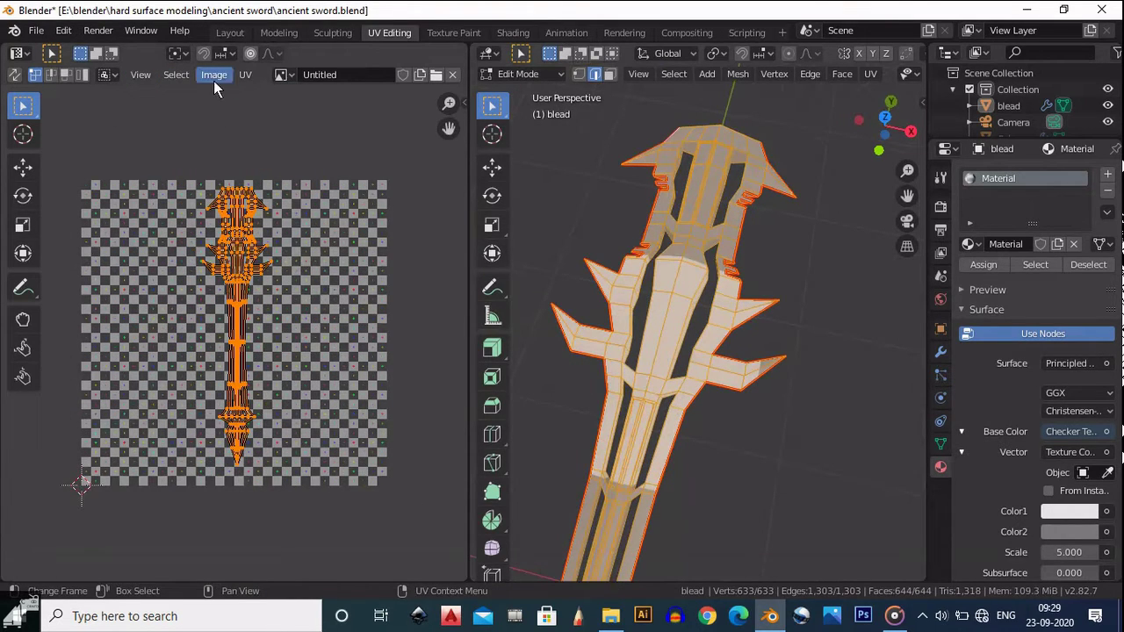
{"action": "left_click", "coordinate": [245, 76]}
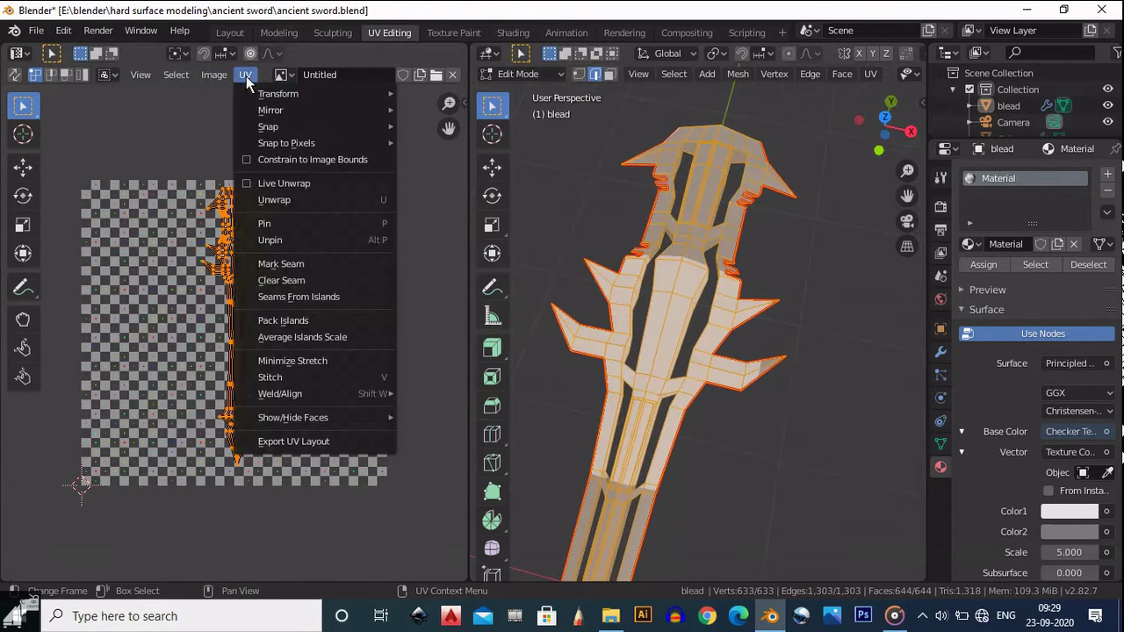
{"action": "left_click", "coordinate": [304, 338]}
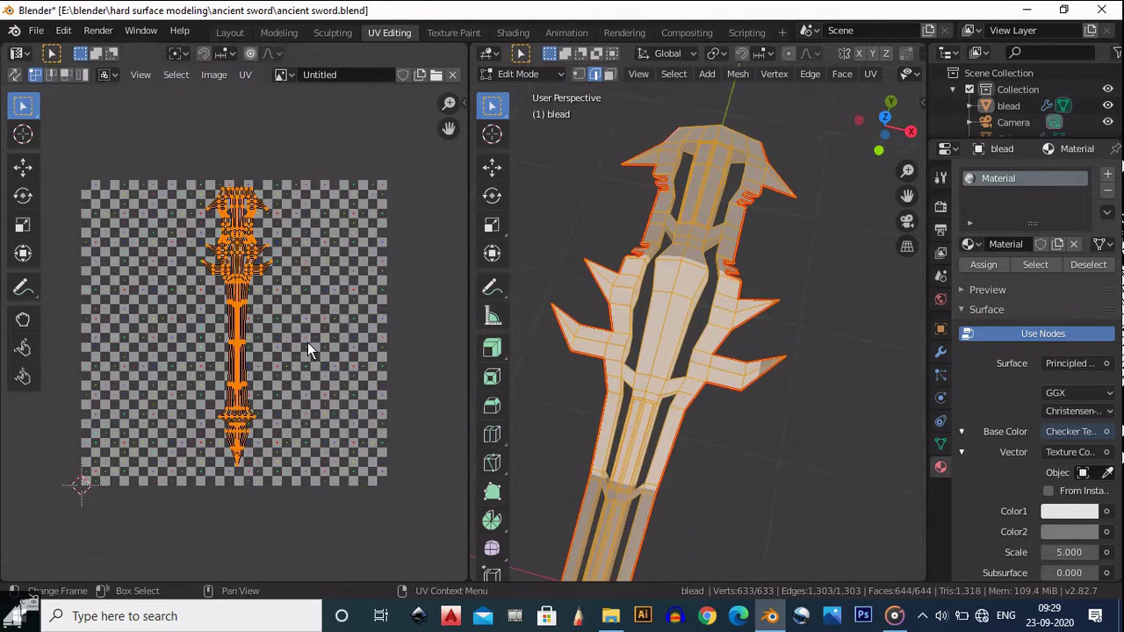
{"action": "scroll", "coordinate": [720, 246], "scroll_direction": "up", "scroll_amount": 2}
{"action": "middle_click_drag", "start_coordinate": [721, 247], "coordinate": [735, 322]}
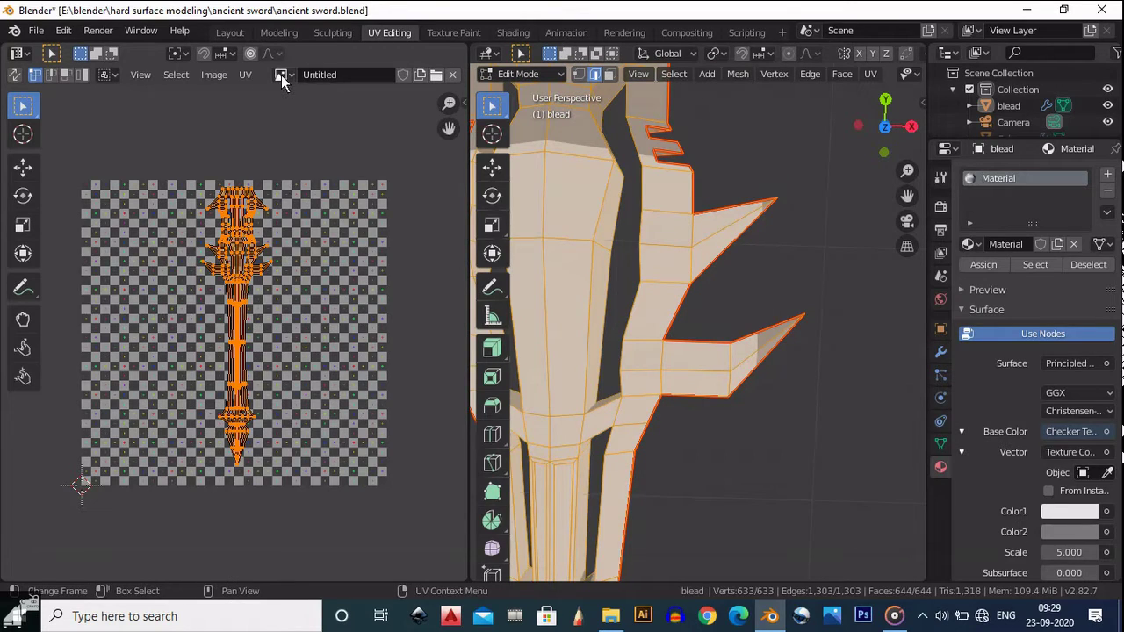
Pack the blade's UV islands and check the result on the model
{"action": "left_click", "coordinate": [245, 75]}
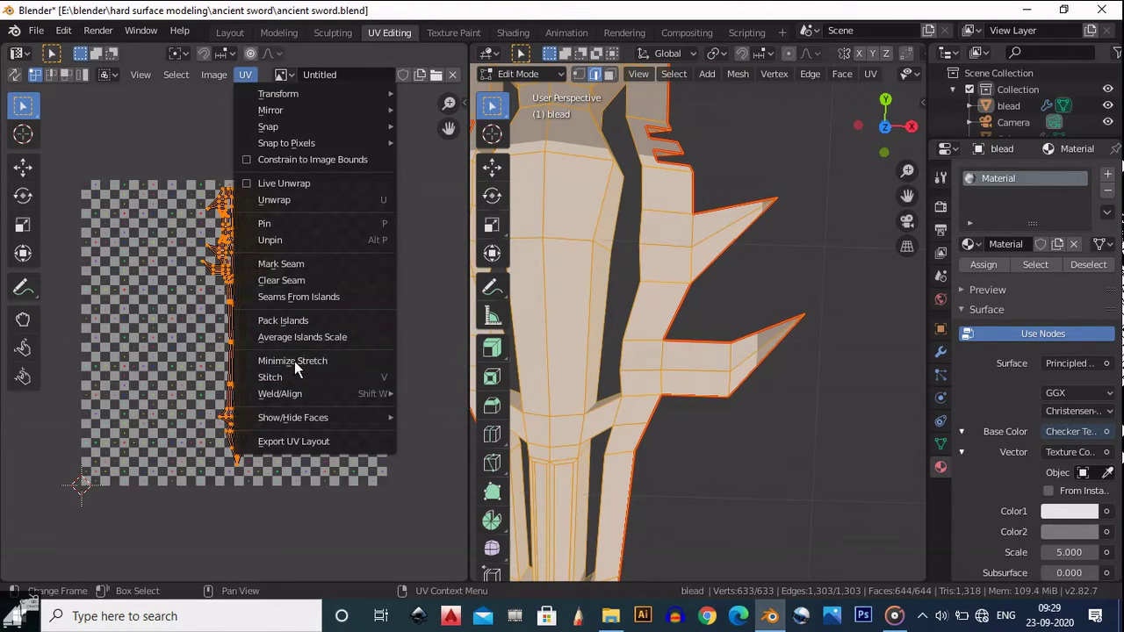
{"action": "left_click", "coordinate": [290, 322]}
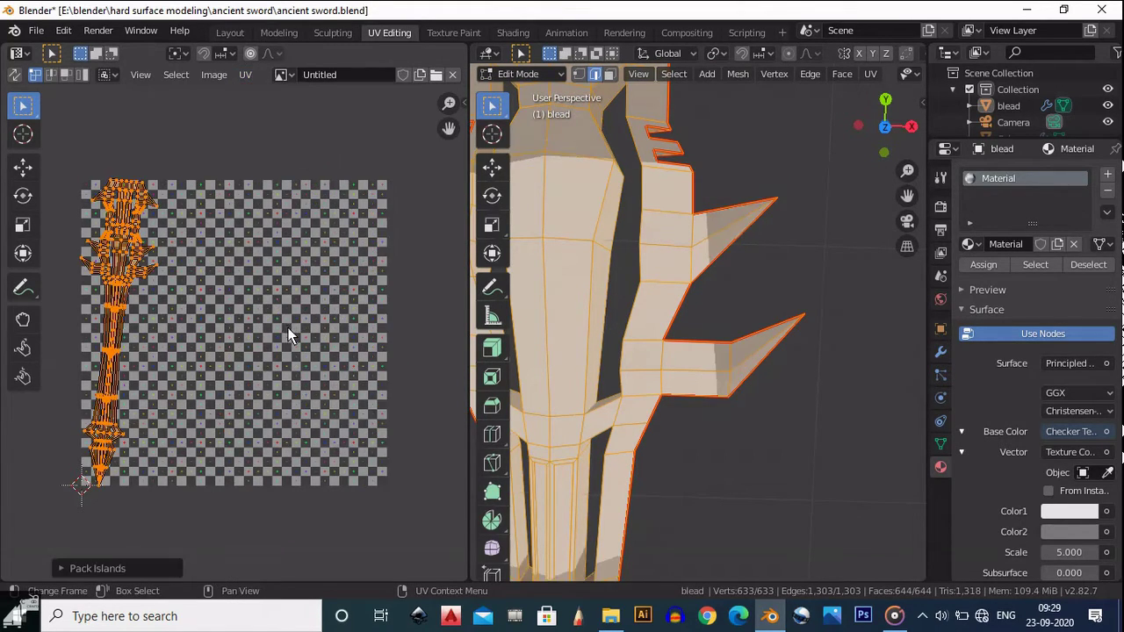
{"action": "scroll", "coordinate": [579, 205], "scroll_direction": "down", "scroll_amount": 5}
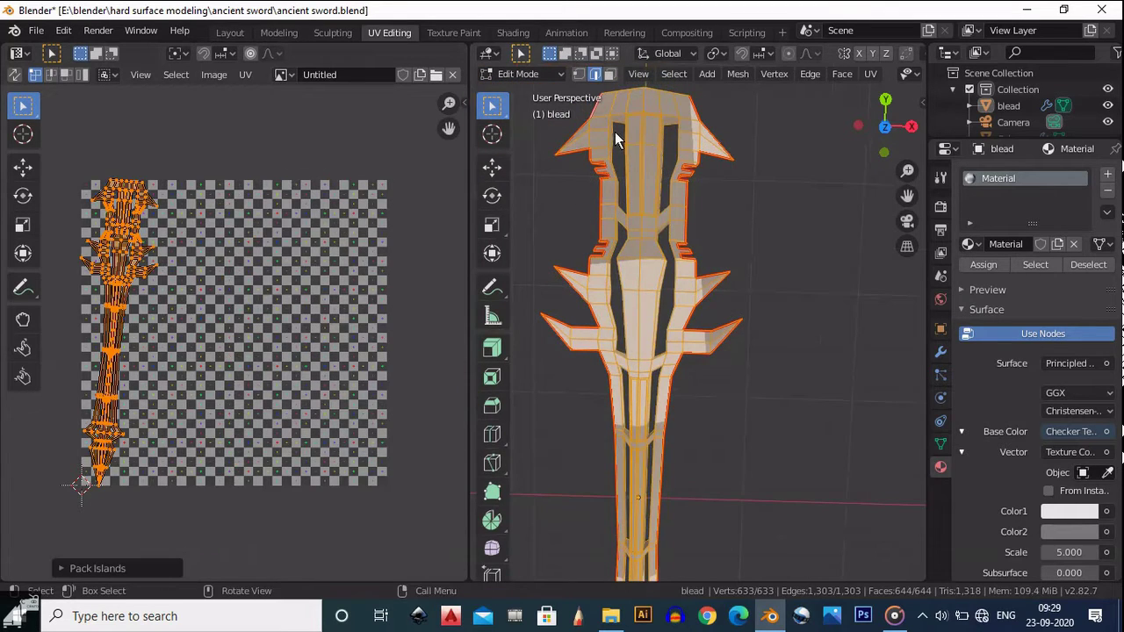
{"action": "middle_click_drag", "start_coordinate": [578, 205], "coordinate": [604, 246]}
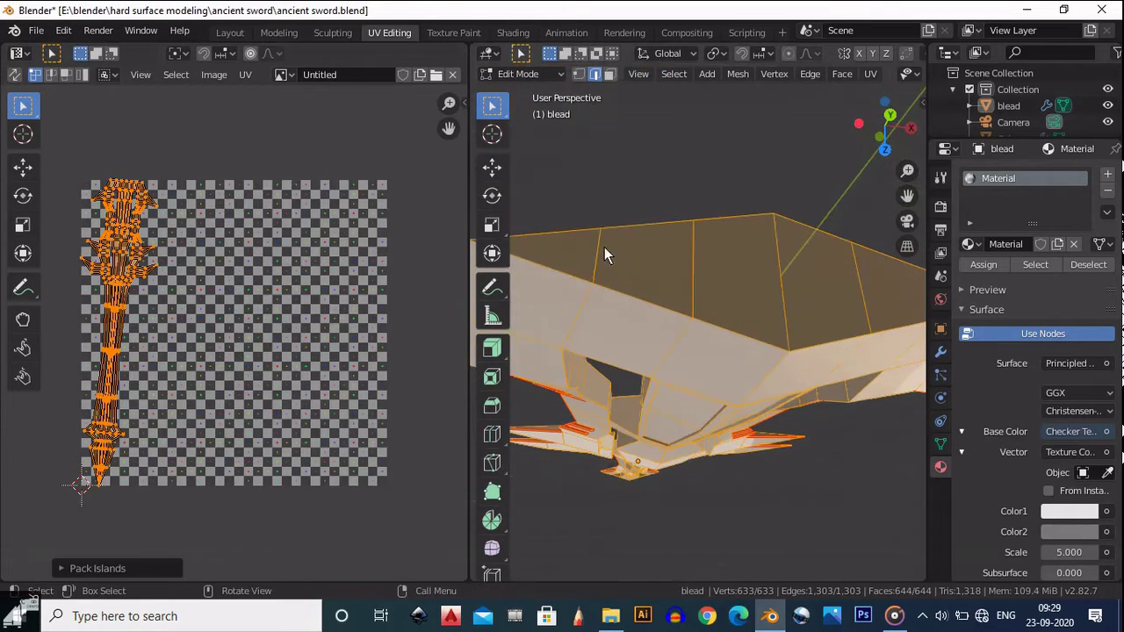
Rotate the packed UV layout until the blade stands upright and move it to the middle of the UV grid
{"action": "scroll", "coordinate": [320, 205], "scroll_direction": "up", "scroll_amount": 1}
{"action": "middle_click_drag", "start_coordinate": [319, 206], "coordinate": [380, 177]}
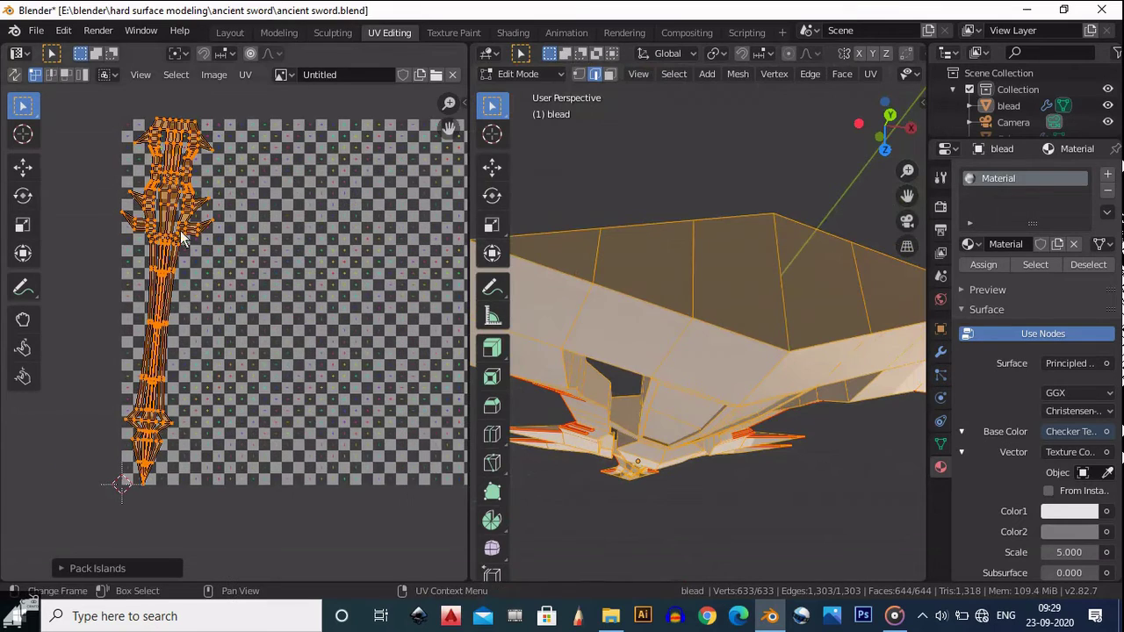
{"action": "left_click", "coordinate": [21, 196]}
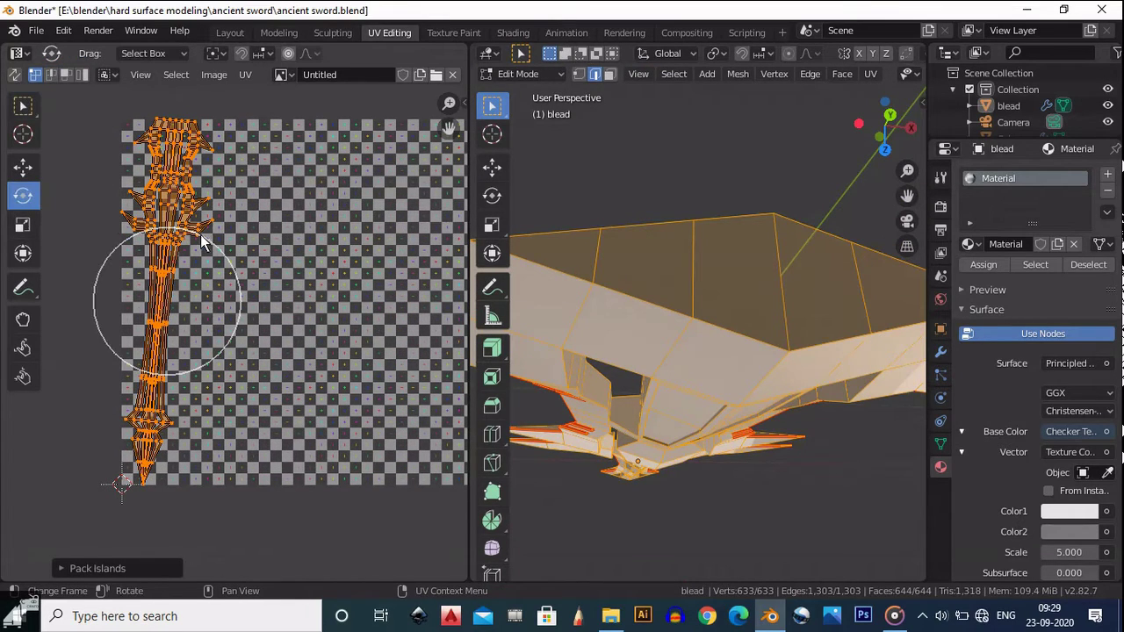
{"action": "mouse_move", "coordinate": [200, 235]}
{"action": "left_mouse_down"}
{"action": "mouse_move", "coordinate": [188, 234]}
{"action": "mouse_move", "coordinate": [199, 237]}
{"action": "left_mouse_up"}
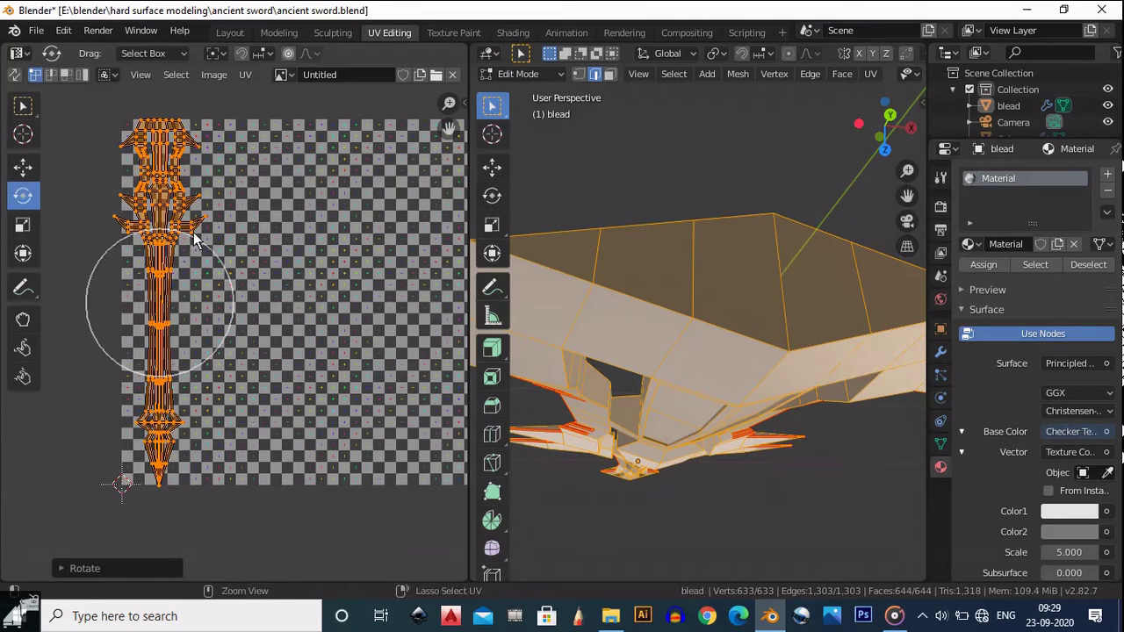
{"action": "left_click", "coordinate": [22, 166]}
{"action": "left_click_drag", "start_coordinate": [223, 303], "coordinate": [336, 313]}
{"action": "scroll", "coordinate": [273, 304], "scroll_direction": "down", "scroll_amount": 2}
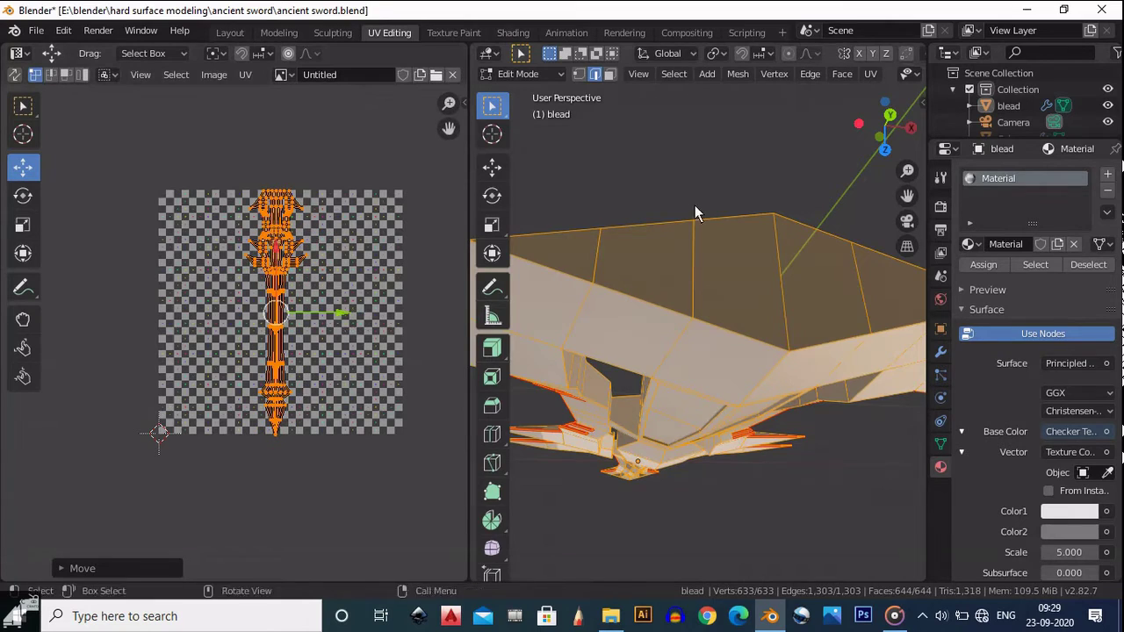
Return the blade to Object Mode and examine its checker pattern from several angles
{"action": "middle_click_drag", "start_coordinate": [694, 204], "coordinate": [636, 354]}
{"action": "key", "text": "Tab"}
{"action": "scroll", "coordinate": [723, 272], "scroll_direction": "up", "scroll_amount": 5}
{"action": "scroll", "coordinate": [698, 290], "scroll_direction": "down", "scroll_amount": 1}
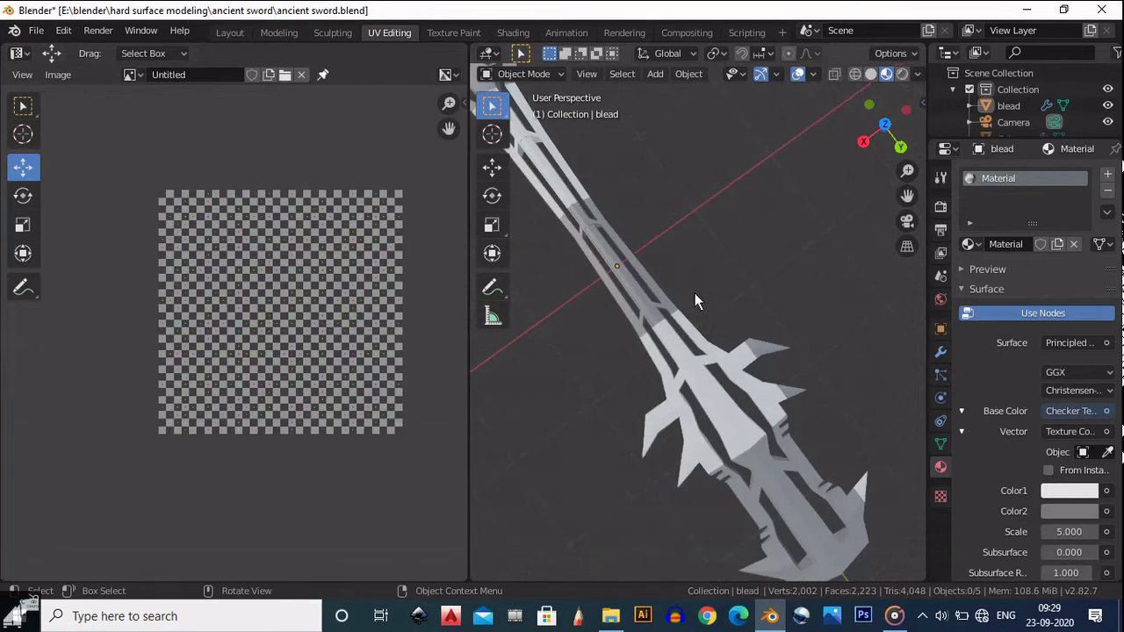
{"action": "middle_click_drag", "start_coordinate": [695, 293], "coordinate": [736, 301]}
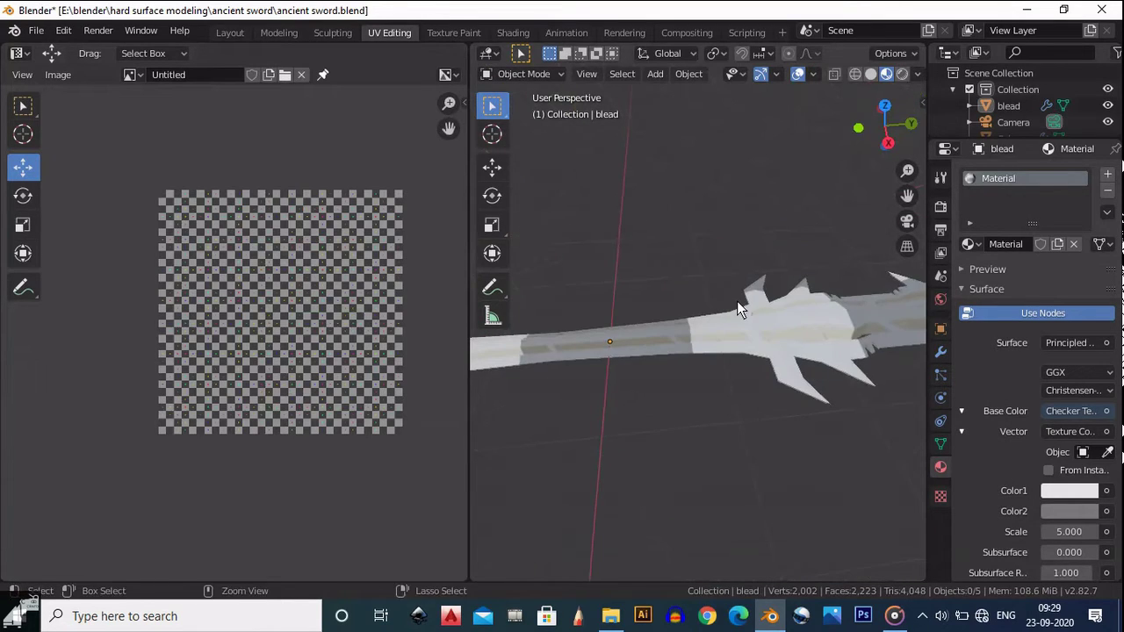
{"action": "scroll", "coordinate": [798, 327], "scroll_direction": "down", "scroll_amount": 3}
{"action": "middle_click_drag", "start_coordinate": [702, 338], "coordinate": [795, 356]}
{"action": "middle_click_drag", "start_coordinate": [697, 371], "coordinate": [638, 369]}
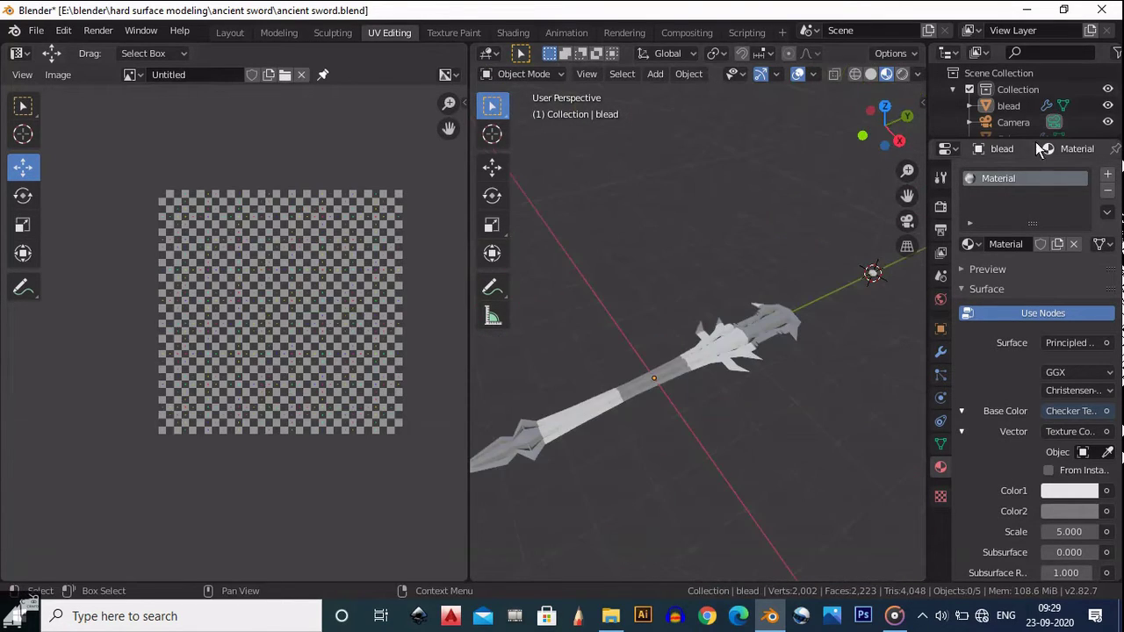
Unhide the Cube crossguard object and select it in the viewport
{"action": "left_click_drag", "start_coordinate": [1024, 141], "coordinate": [1052, 209]}
{"action": "left_click", "coordinate": [1107, 138]}
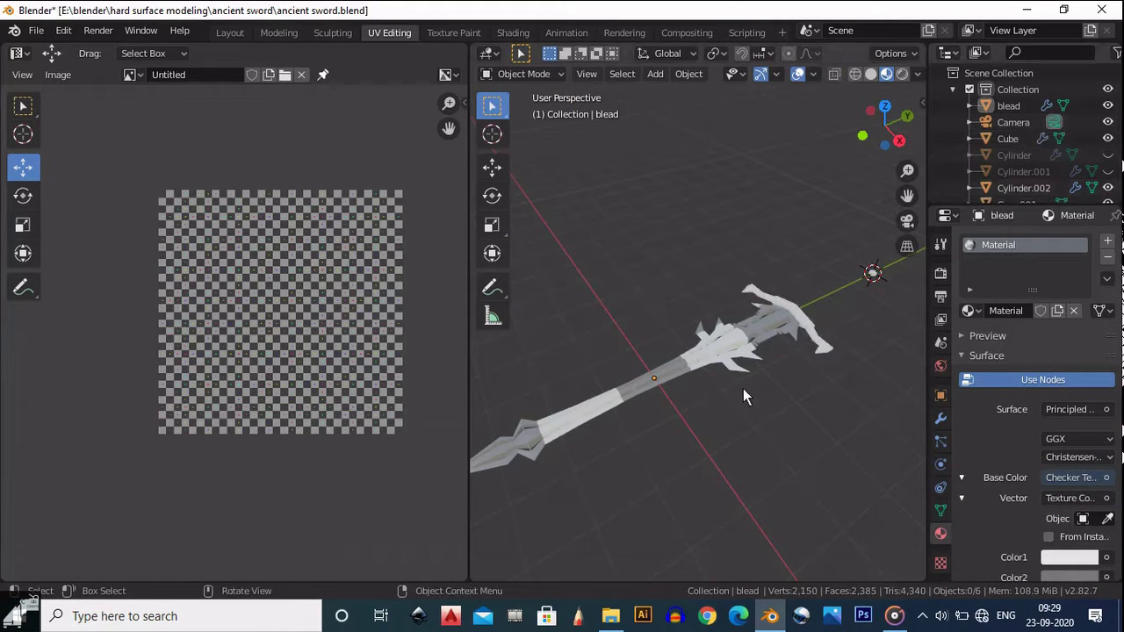
{"action": "middle_click_drag", "start_coordinate": [812, 425], "coordinate": [798, 326]}
{"action": "scroll", "coordinate": [741, 323], "scroll_direction": "up", "scroll_amount": 3}
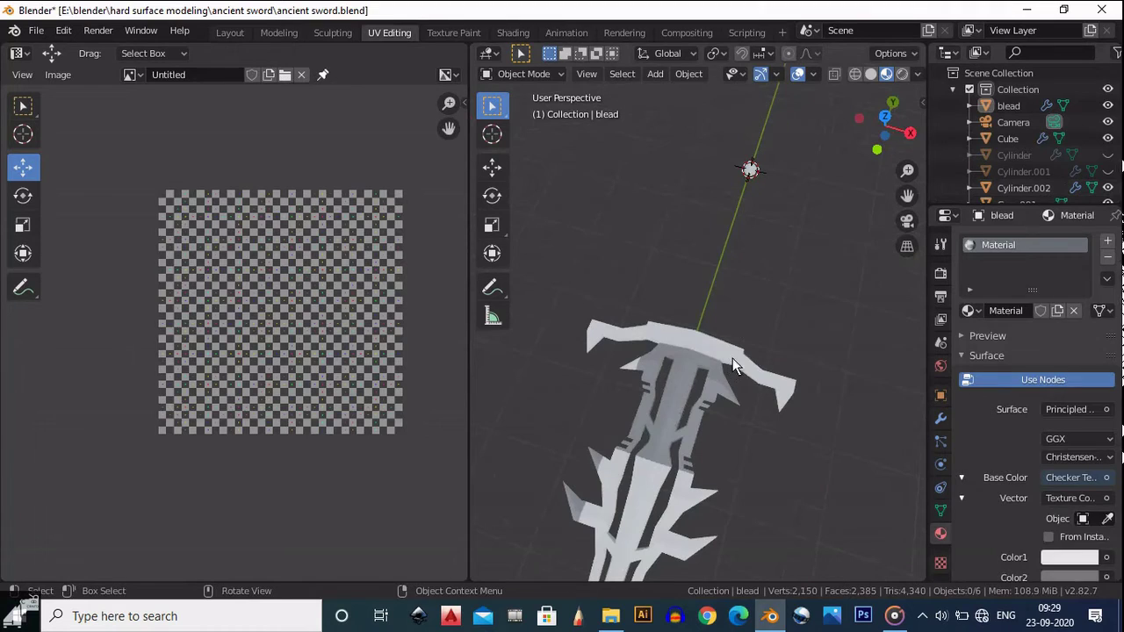
{"action": "left_click", "coordinate": [763, 406]}
{"action": "middle_click_drag", "start_coordinate": [763, 405], "coordinate": [767, 397]}
Apply the Mirror modifier on the Cube crossguard and enter Edit Mode on it
{"action": "key", "text": "Tab"}
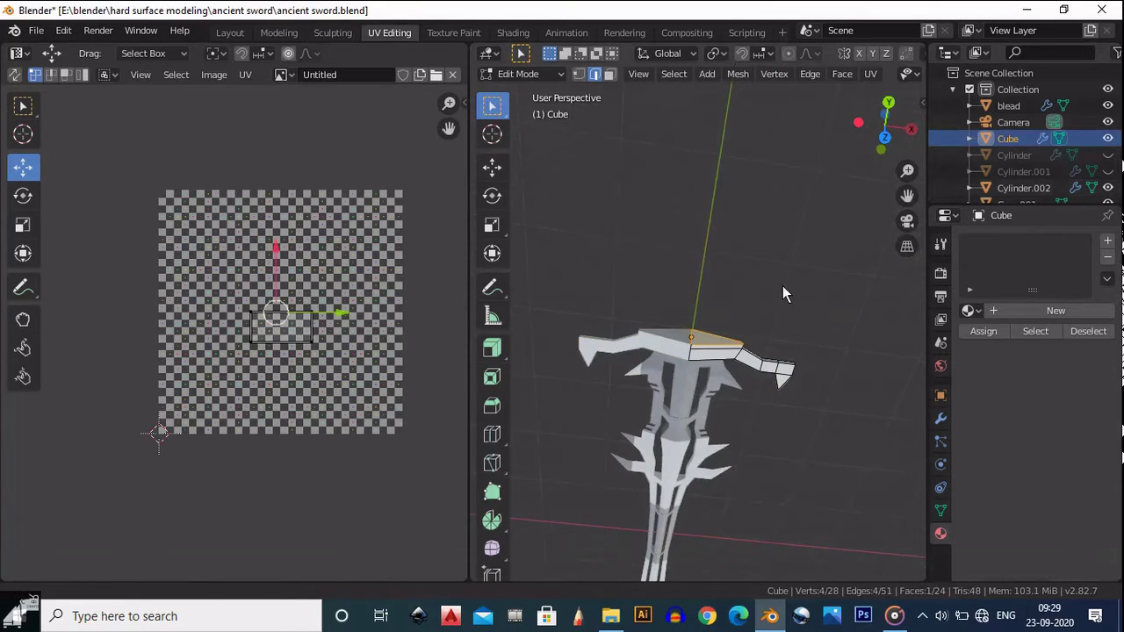
{"action": "scroll", "coordinate": [795, 299], "scroll_direction": "up", "scroll_amount": 4}
{"action": "scroll", "coordinate": [795, 299], "scroll_direction": "up", "scroll_amount": 2}
{"action": "key", "text": "Tab"}
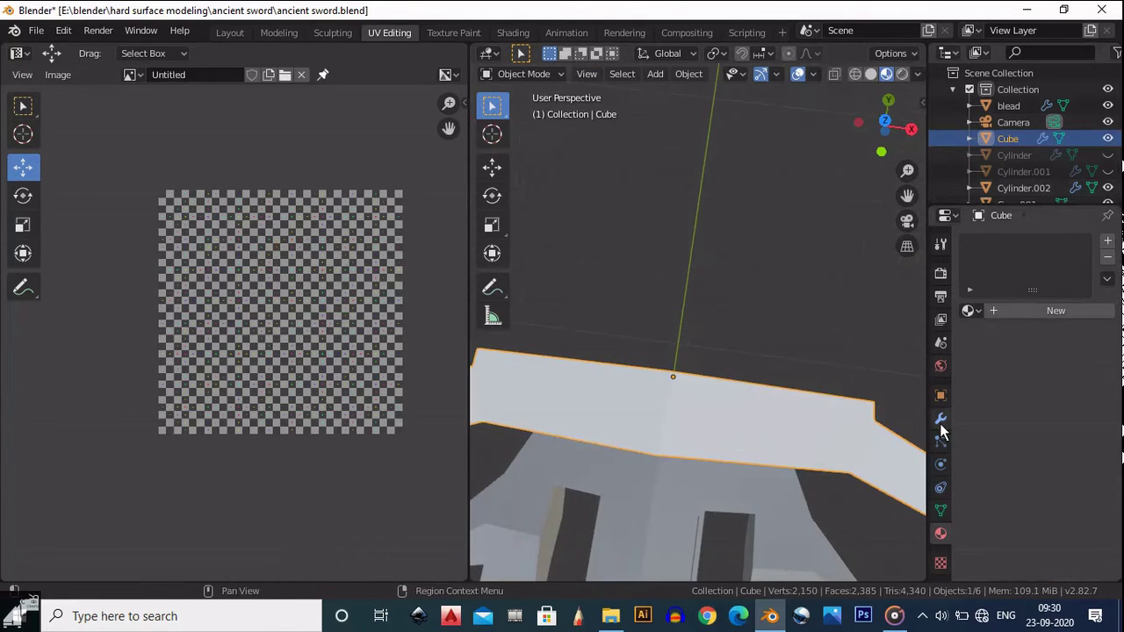
{"action": "left_click", "coordinate": [940, 419]}
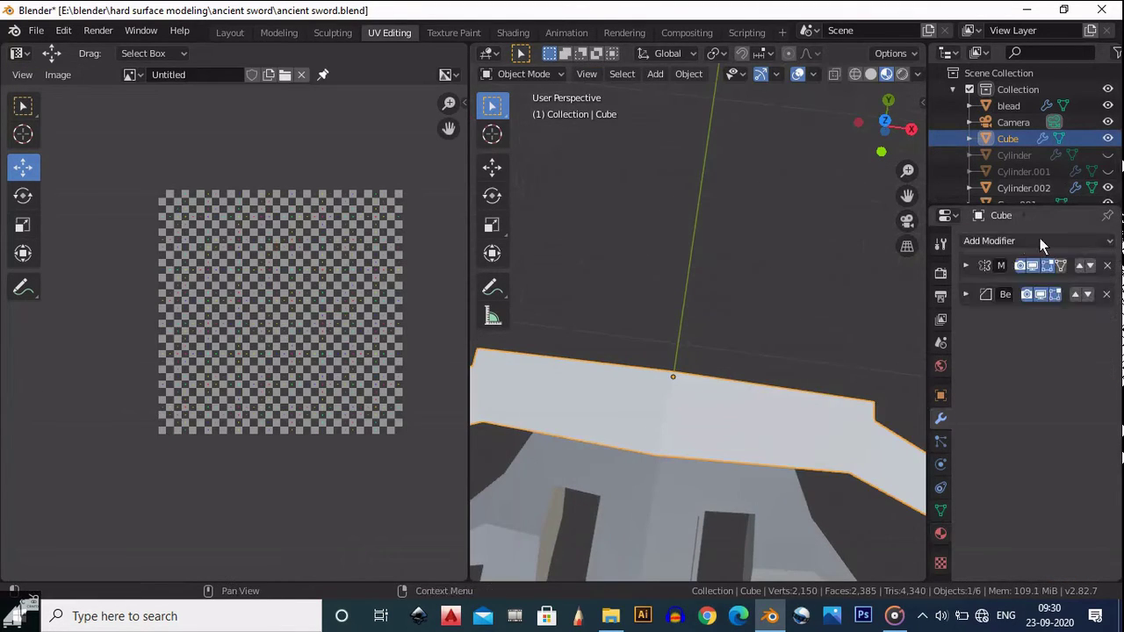
{"action": "left_click", "coordinate": [966, 265]}
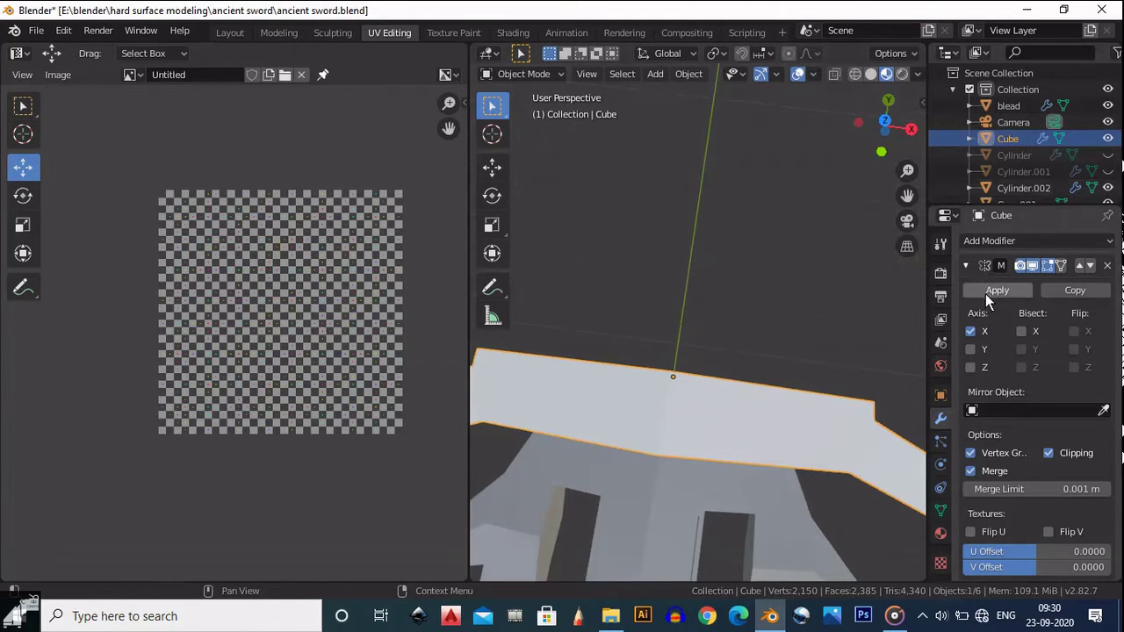
{"action": "left_click", "coordinate": [985, 294]}
{"action": "middle_click_drag", "start_coordinate": [716, 371], "coordinate": [674, 402]}
{"action": "key", "text": "Tab"}
Try to select the edge loops along the inner side of the crossguard's arm and around its pointed tip
{"action": "middle_click_drag", "start_coordinate": [745, 431], "coordinate": [700, 333]}
{"action": "key", "text": "a"}
{"action": "left_click", "coordinate": [697, 325], "text": "alt"}
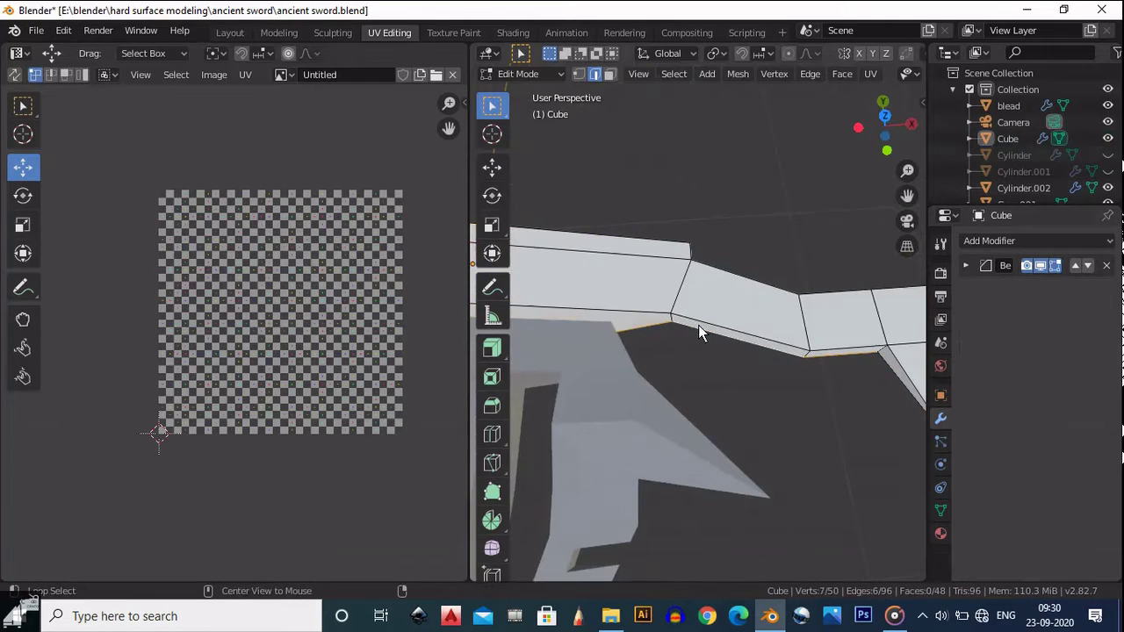
{"action": "left_click", "coordinate": [698, 319], "text": "alt"}
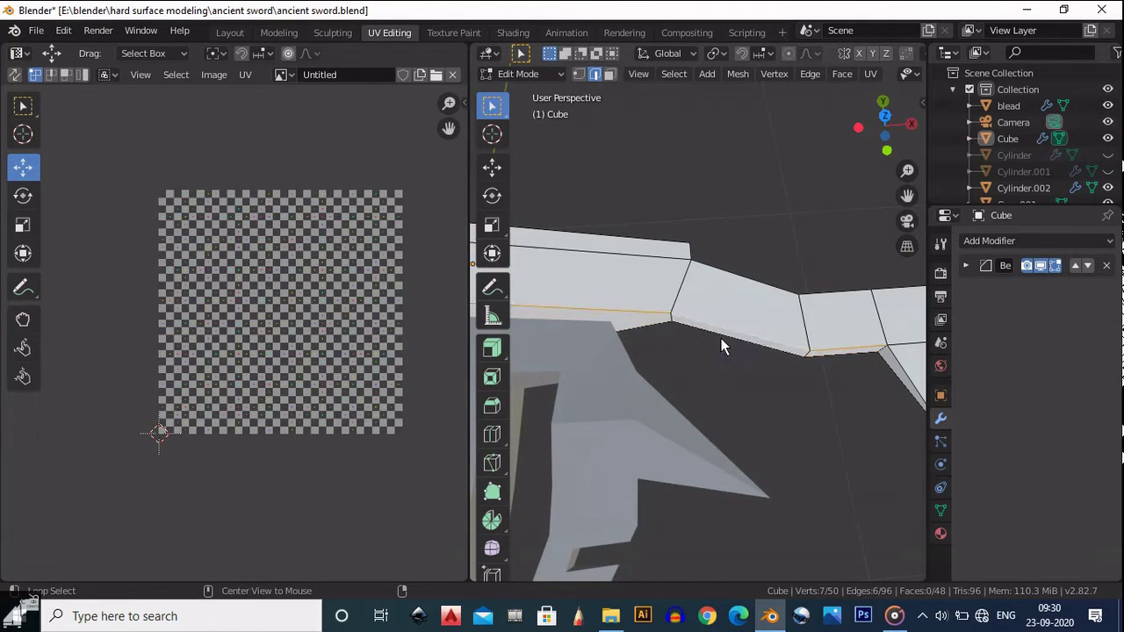
{"action": "left_click", "coordinate": [759, 350], "text": "alt+shift"}
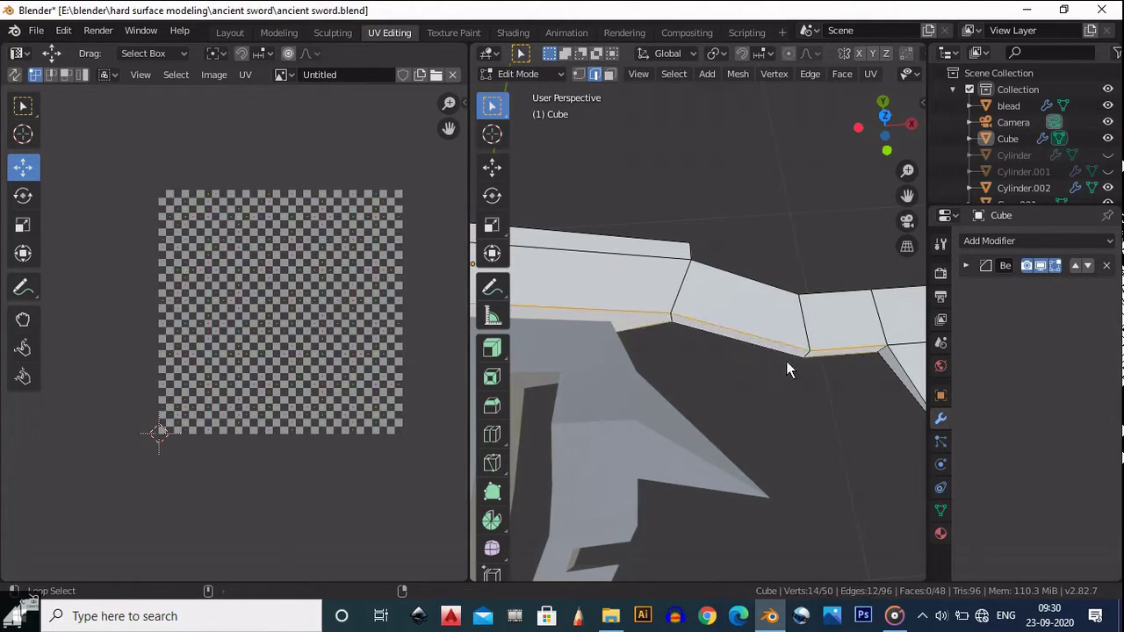
{"action": "middle_click_drag", "start_coordinate": [840, 332], "coordinate": [720, 287]}
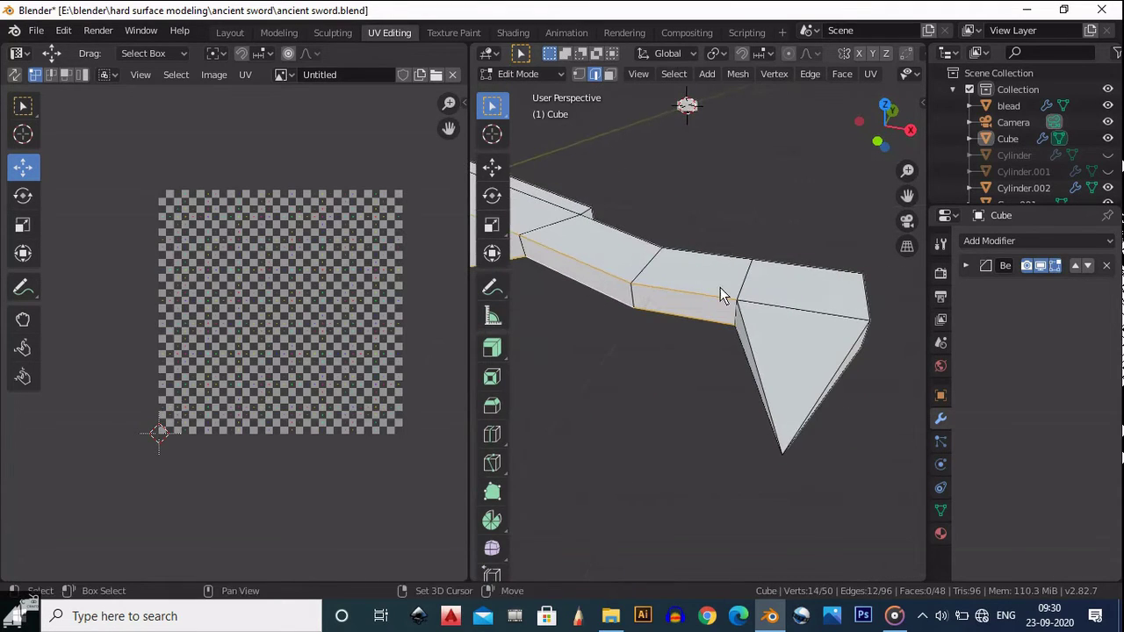
{"action": "left_click", "coordinate": [751, 343], "text": "alt+shift"}
{"action": "left_click", "coordinate": [744, 360], "text": "alt+shift"}
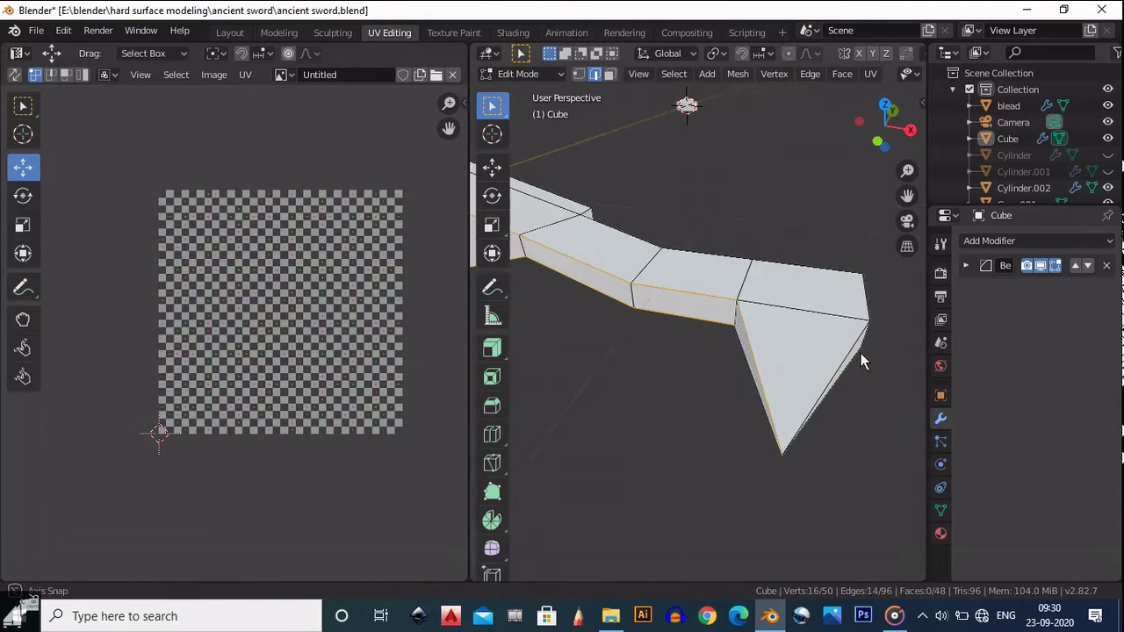
{"action": "middle_click_drag", "start_coordinate": [860, 353], "coordinate": [748, 255]}
{"action": "left_click", "coordinate": [739, 300], "text": "alt+shift"}
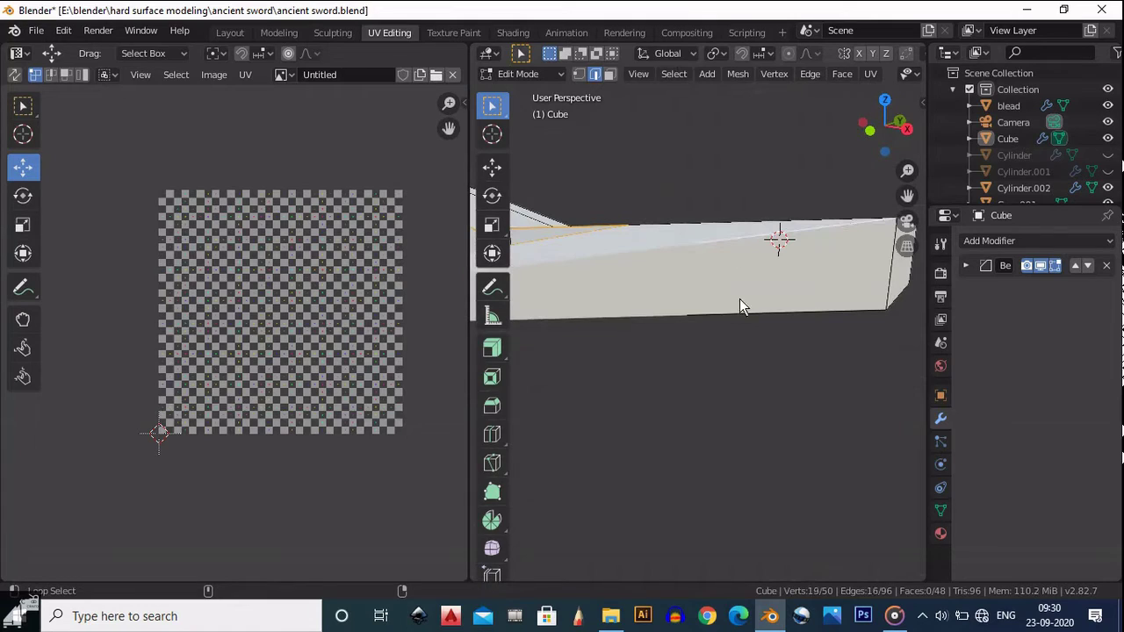
{"action": "left_click", "coordinate": [748, 323], "text": "alt+shift"}
{"action": "left_click", "coordinate": [646, 251], "text": "alt+shift"}
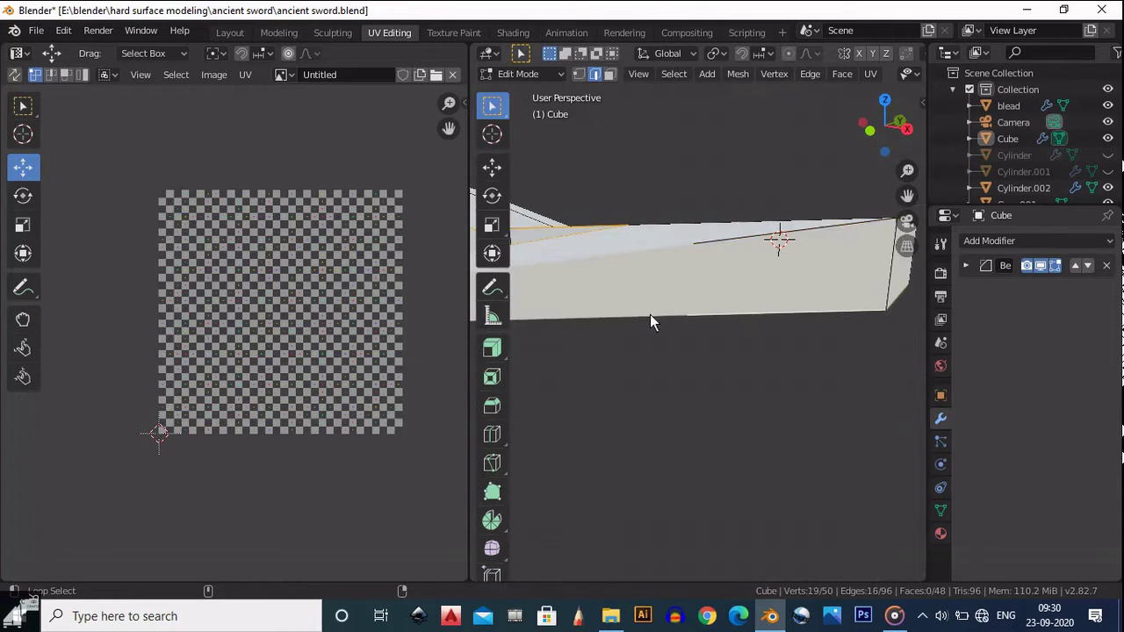
{"action": "left_click", "coordinate": [650, 315], "text": "alt+shift"}
{"action": "left_click", "coordinate": [702, 261]}
{"action": "middle_click_drag", "start_coordinate": [705, 261], "coordinate": [742, 281]}
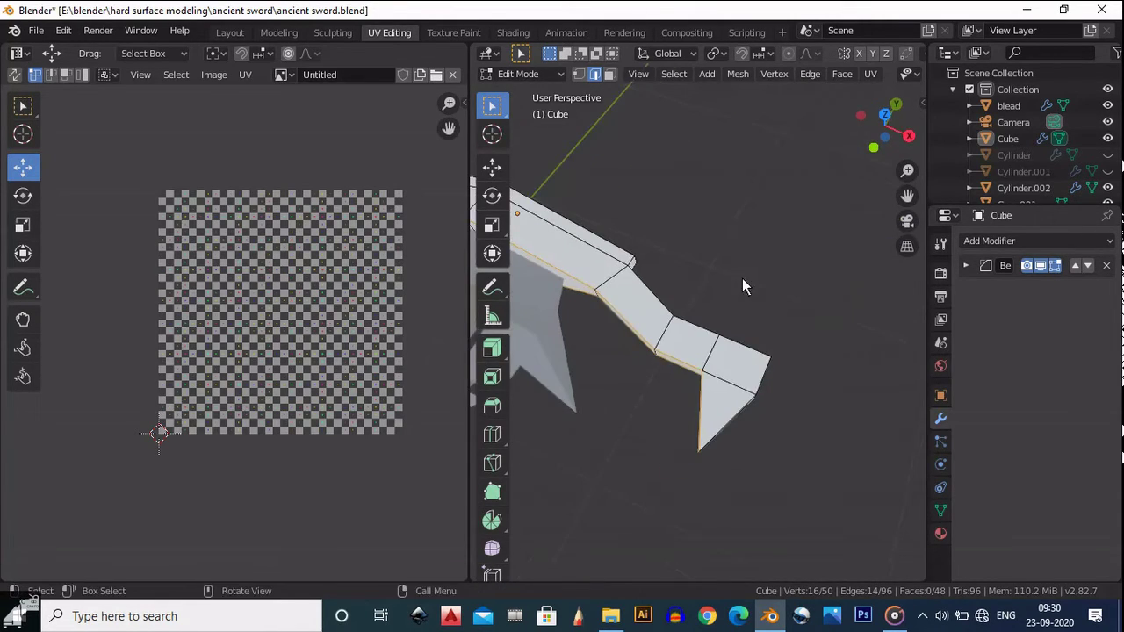
Select the whole crossguard mesh and unwrap it with Project From View in the top orthographic view
{"action": "key", "text": "a"}
{"action": "left_click", "coordinate": [884, 114]}
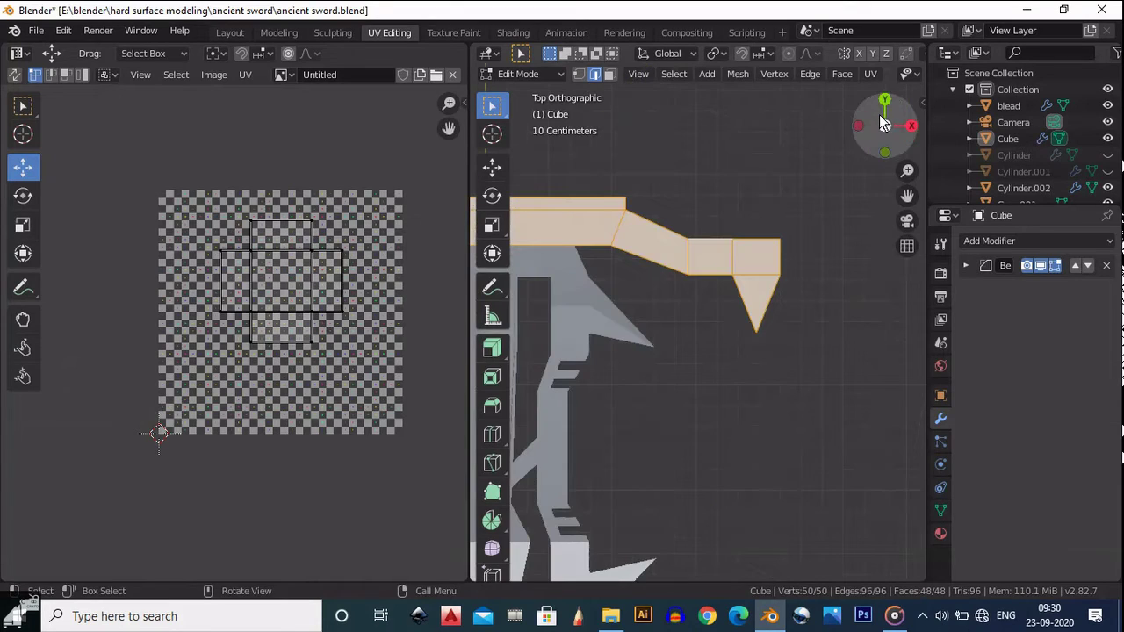
{"action": "middle_click_drag", "start_coordinate": [802, 187], "coordinate": [880, 230], "text": "ctrl"}
{"action": "middle_click_drag", "start_coordinate": [800, 138], "coordinate": [857, 95], "text": "ctrl"}
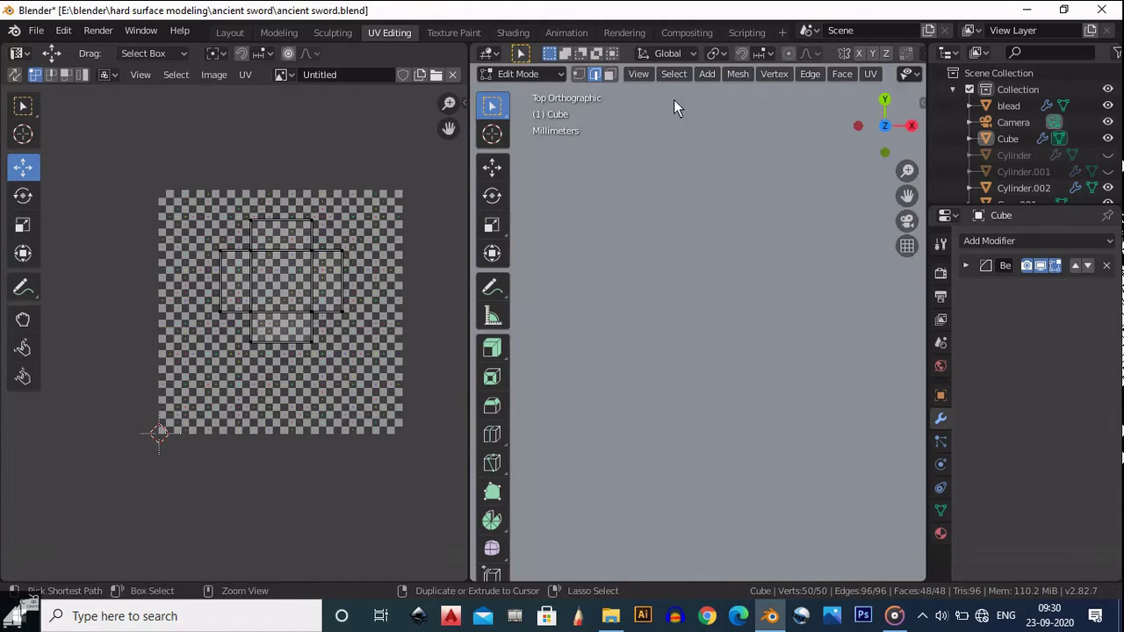
{"action": "scroll", "coordinate": [678, 193], "scroll_direction": "down", "scroll_amount": 3}
{"action": "scroll", "coordinate": [690, 183], "scroll_direction": "down", "scroll_amount": 4}
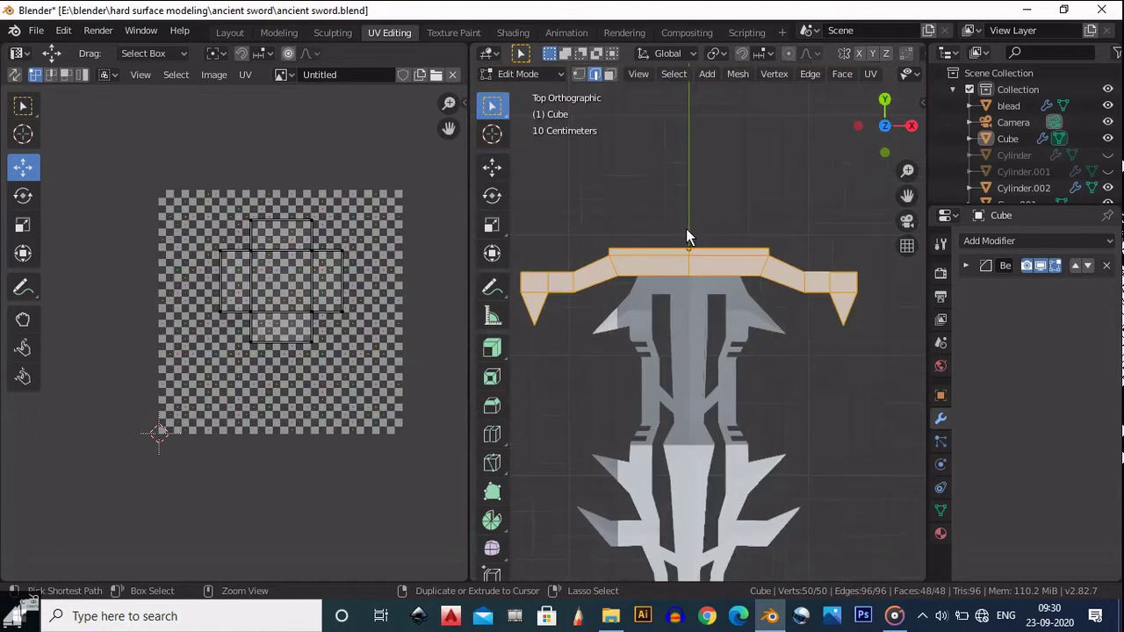
{"action": "scroll", "coordinate": [685, 228], "scroll_direction": "up", "scroll_amount": 1}
{"action": "left_click", "coordinate": [870, 74]}
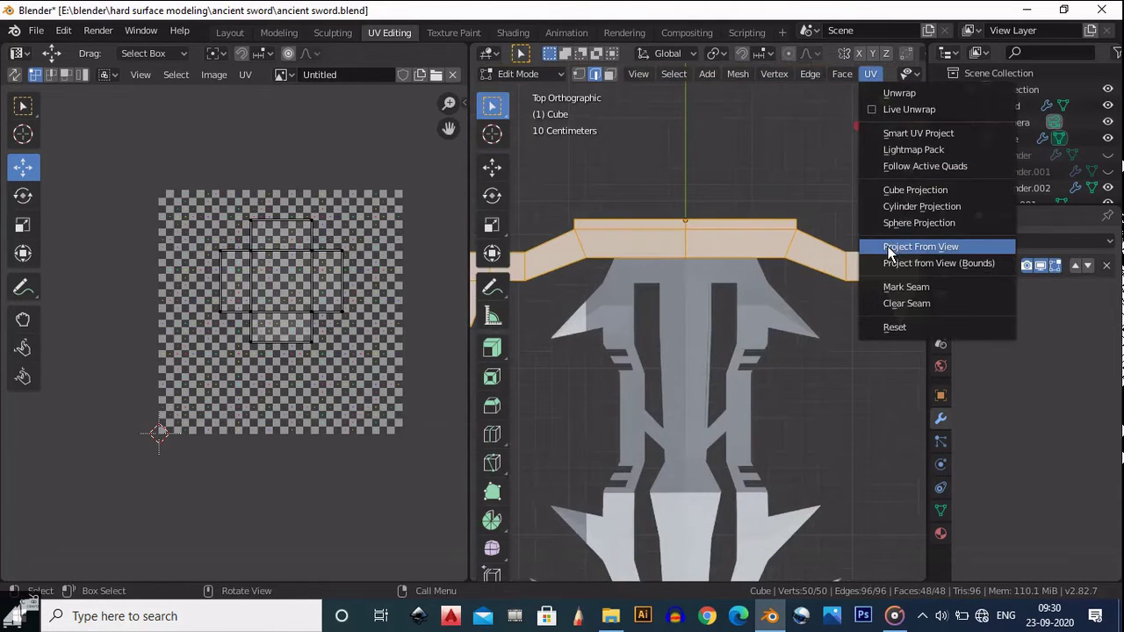
{"action": "left_click", "coordinate": [896, 250]}
{"action": "scroll", "coordinate": [562, 275], "scroll_direction": "down", "scroll_amount": 3}
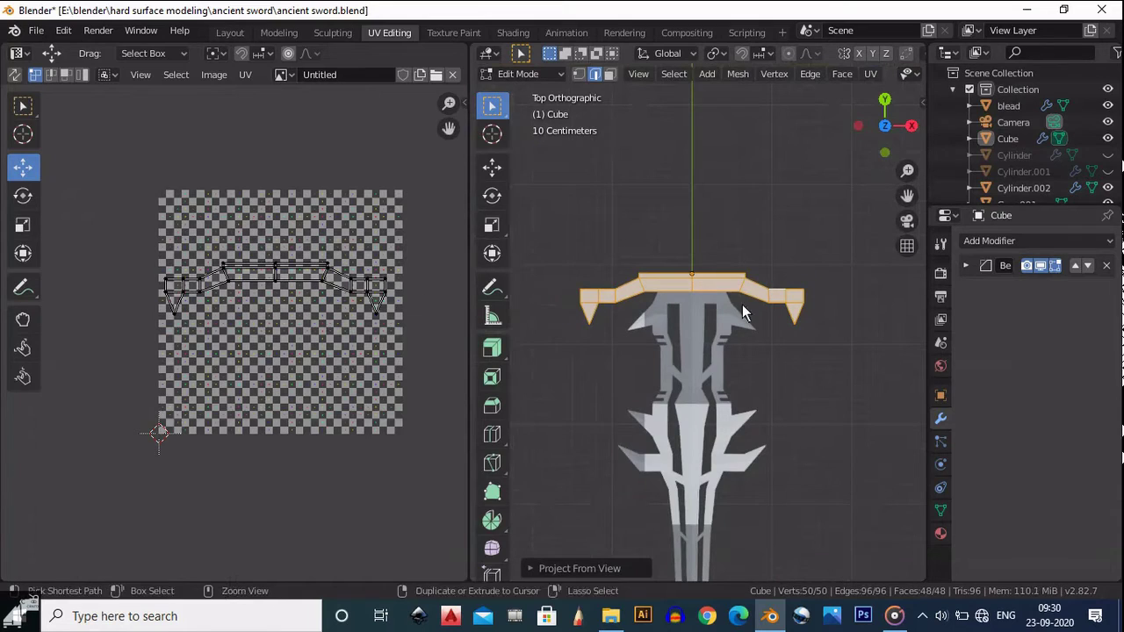
{"action": "scroll", "coordinate": [740, 265], "scroll_direction": "up", "scroll_amount": 2}
Assign the existing checker material named Material to the crossguard and look through its settings
{"action": "left_click", "coordinate": [941, 533]}
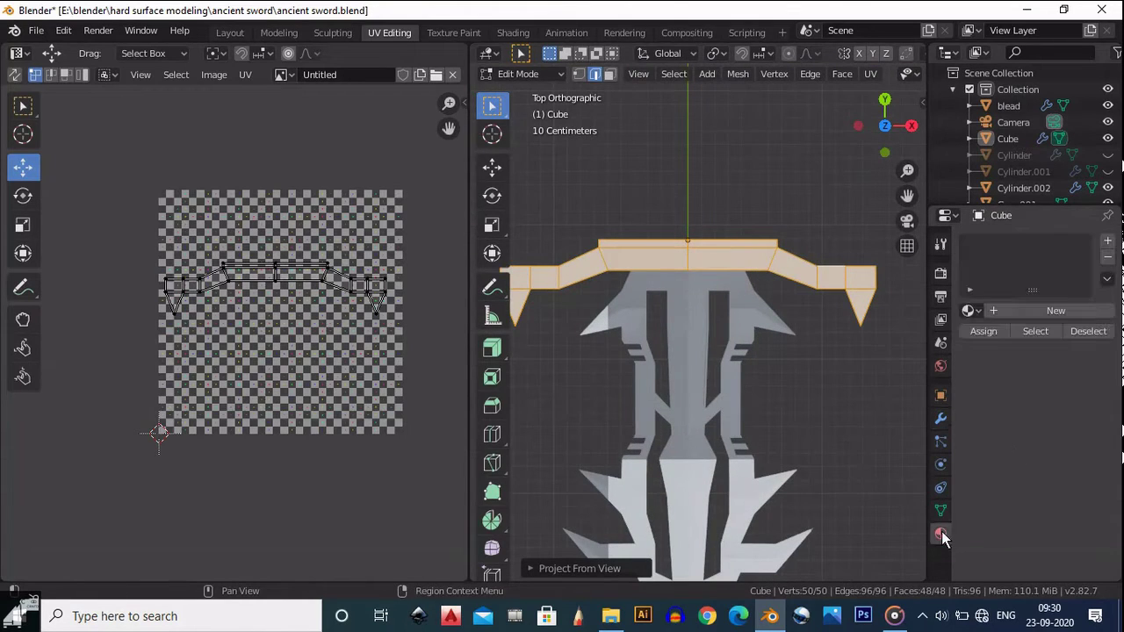
{"action": "left_click", "coordinate": [970, 310]}
{"action": "left_click", "coordinate": [931, 338]}
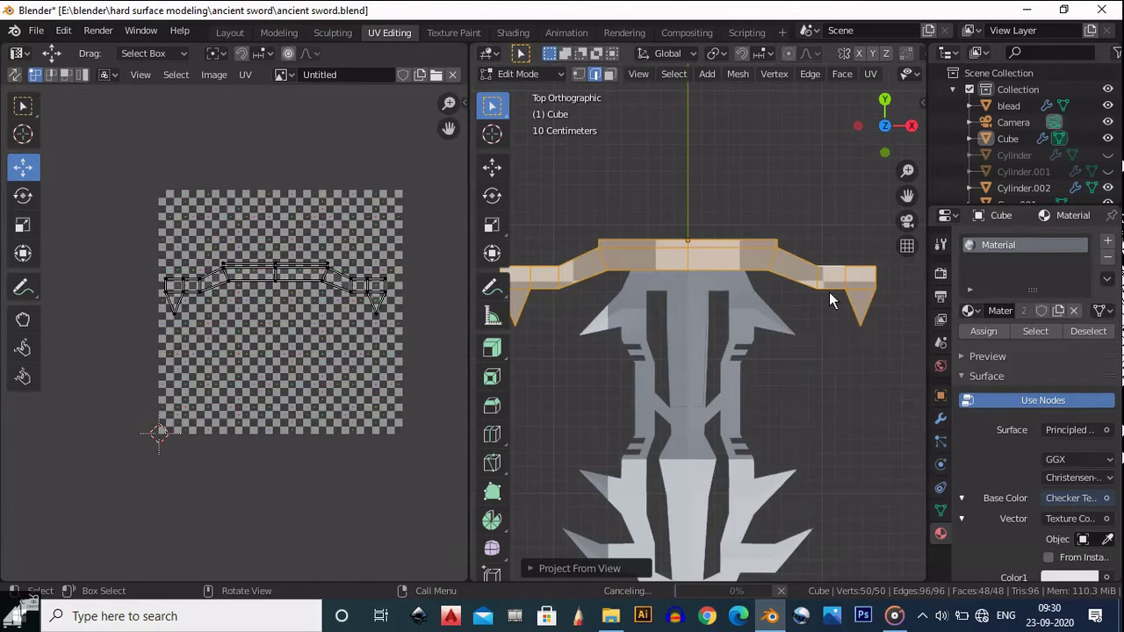
{"action": "scroll", "coordinate": [843, 272], "scroll_direction": "down", "scroll_amount": 3}
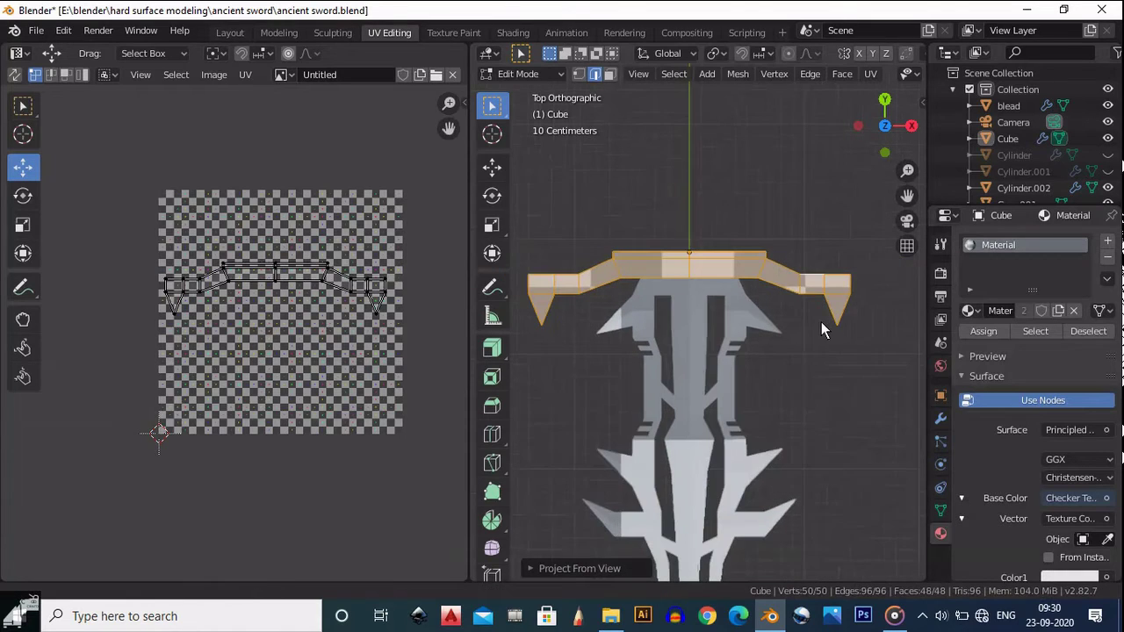
{"action": "scroll", "coordinate": [1035, 404], "scroll_direction": "down", "scroll_amount": 8}
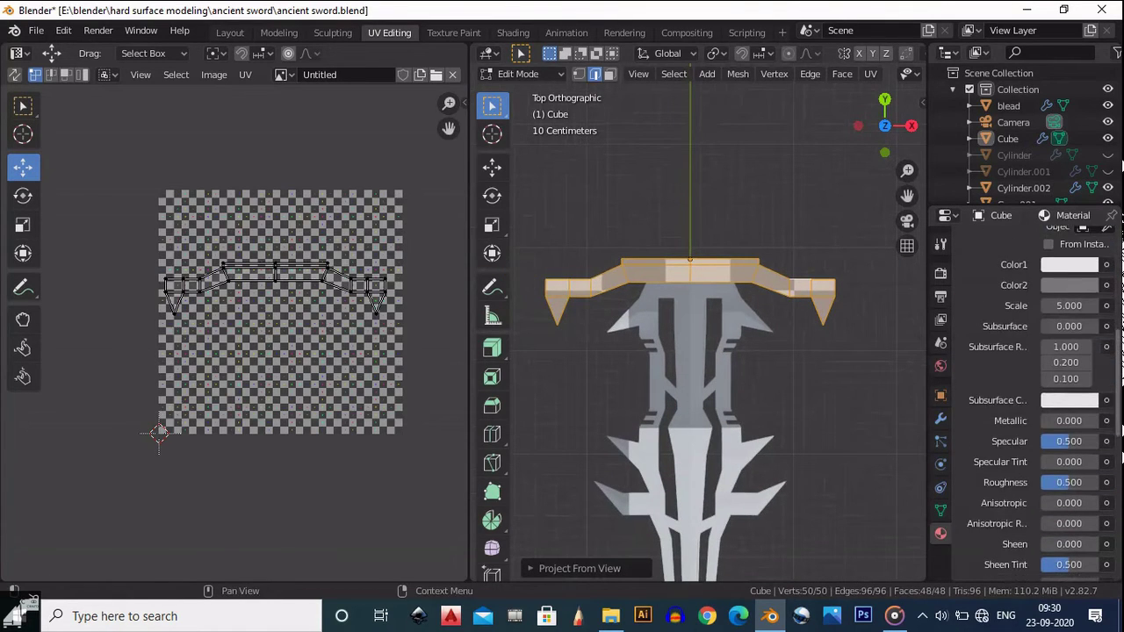
{"action": "scroll", "coordinate": [678, 256], "scroll_direction": "up", "scroll_amount": 3}
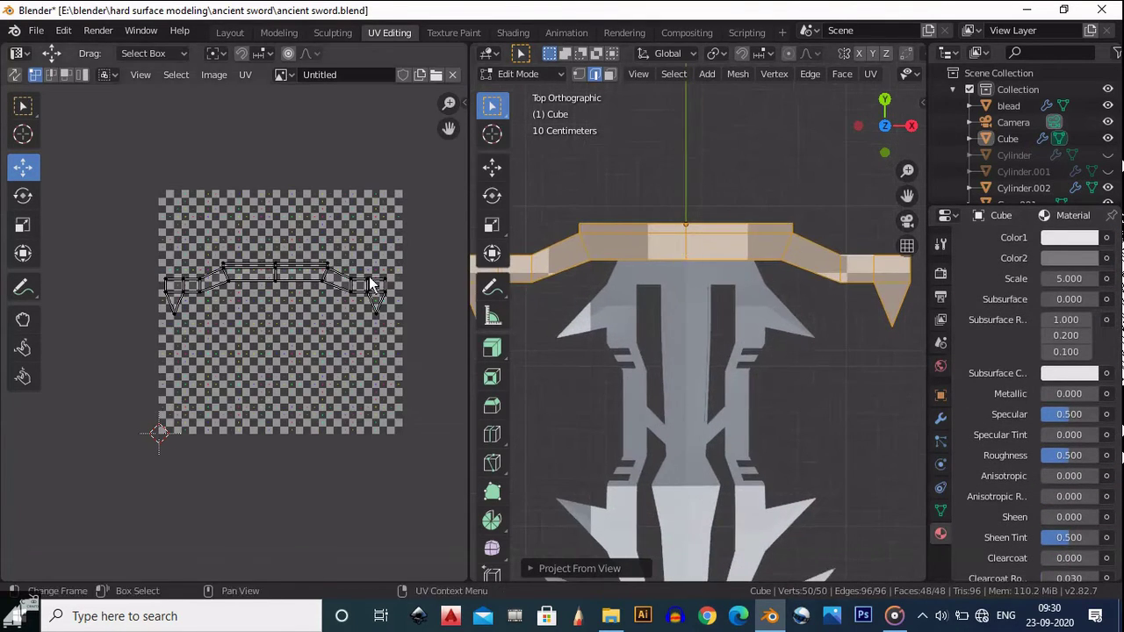
Select all of the crossguard's UVs and scale them up by about 7.8
{"action": "key", "text": "a"}
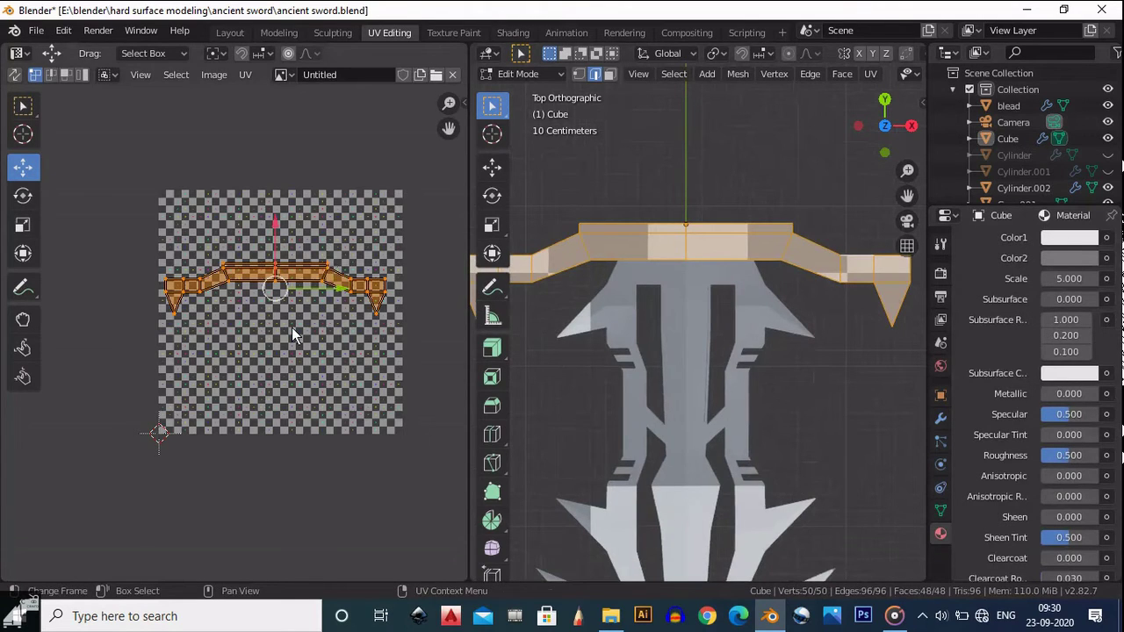
{"action": "key", "text": "s"}
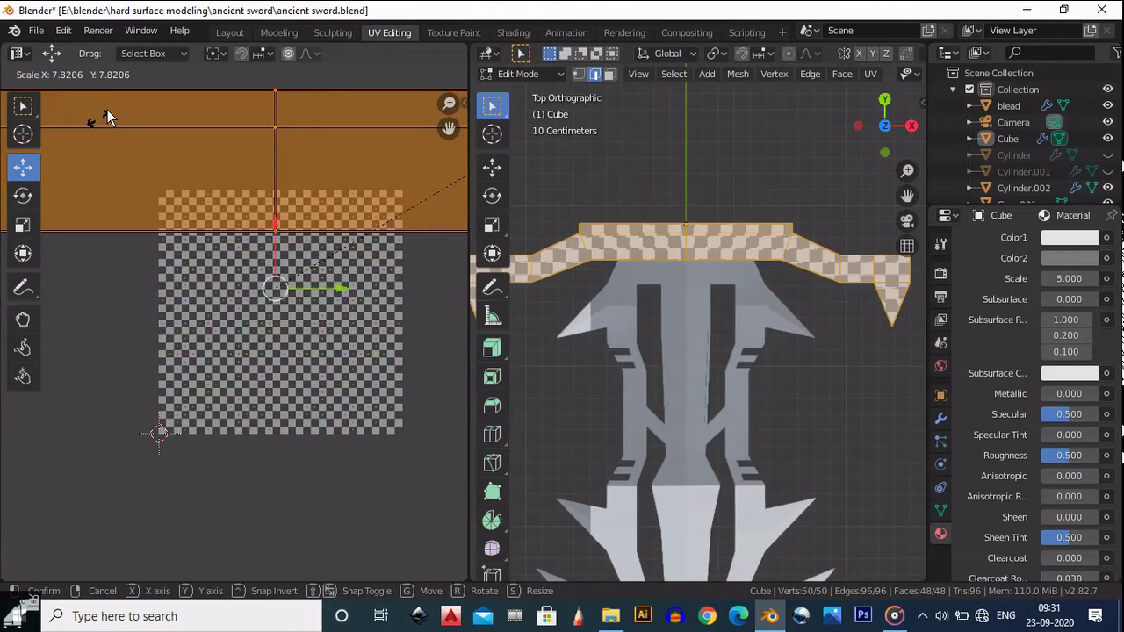
{"action": "left_click", "coordinate": [107, 109]}
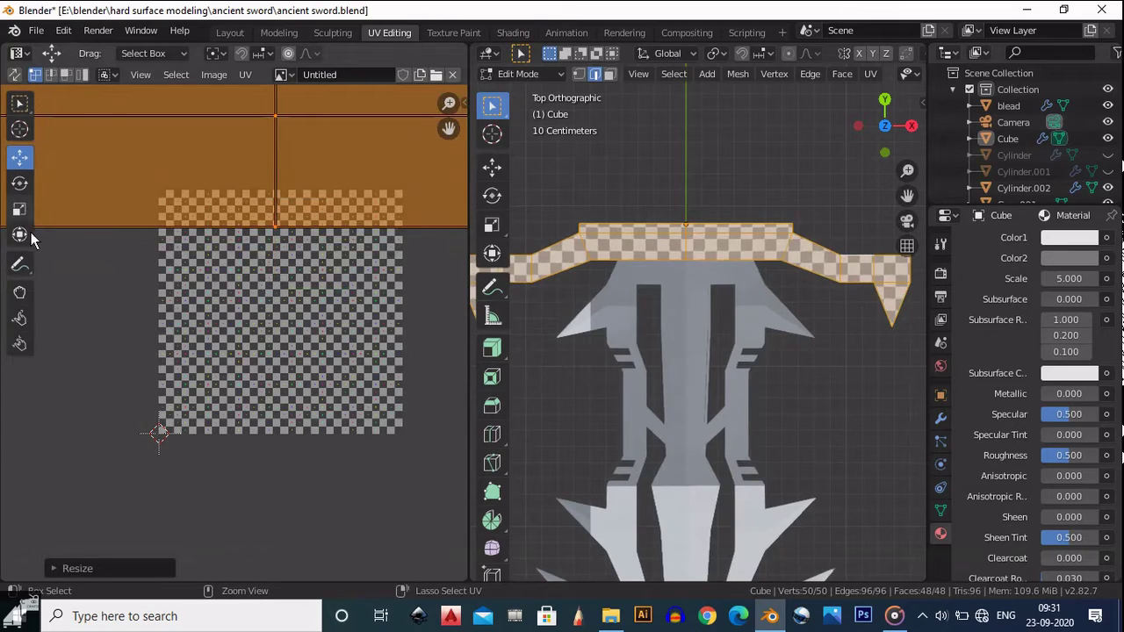
{"action": "middle_click_drag", "start_coordinate": [33, 126], "coordinate": [102, 312], "text": "ctrl"}
{"action": "middle_click_drag", "start_coordinate": [104, 144], "coordinate": [30, 175], "text": "ctrl"}
{"action": "middle_click_drag", "start_coordinate": [26, 89], "coordinate": [61, 215], "text": "ctrl"}
{"action": "left_click_drag", "start_coordinate": [79, 268], "coordinate": [46, 329]}
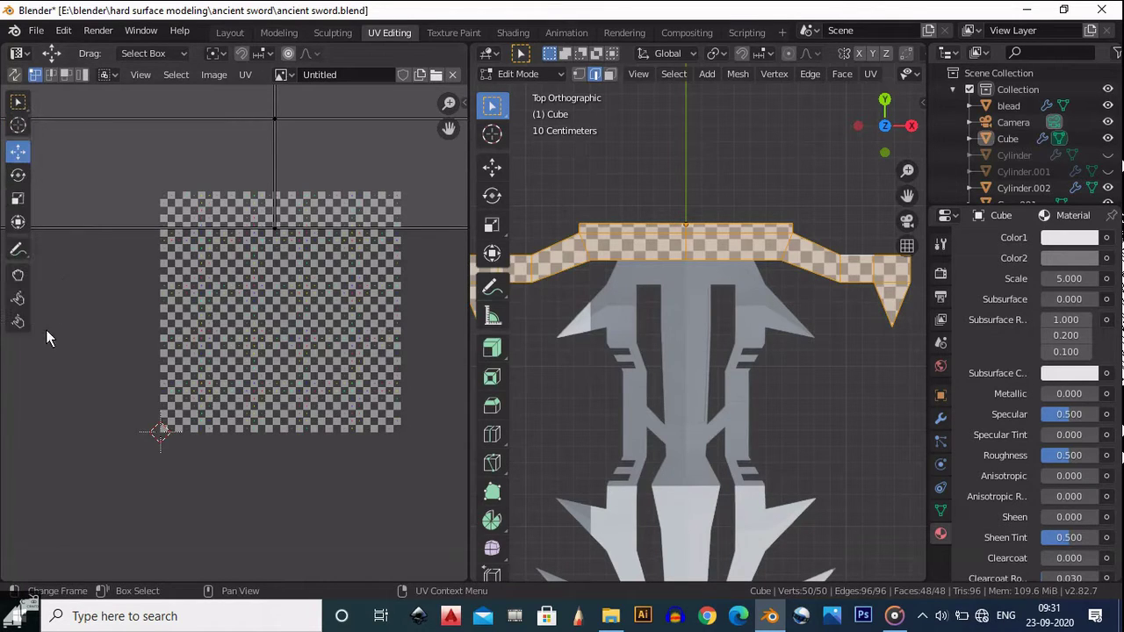
{"action": "scroll", "coordinate": [293, 284], "scroll_direction": "down", "scroll_amount": 2}
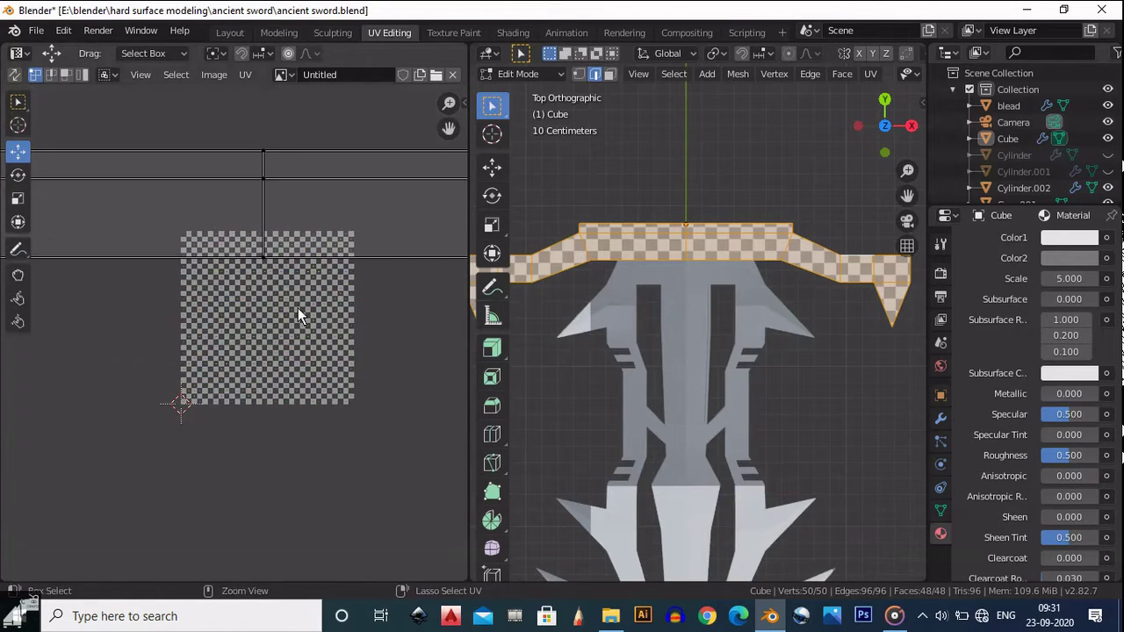
Examine the crossguard's checker pattern from an angle and from the top, and return to Object Mode
{"action": "middle_click_drag", "start_coordinate": [765, 329], "coordinate": [696, 369]}
{"action": "scroll", "coordinate": [587, 292], "scroll_direction": "up", "scroll_amount": 5}
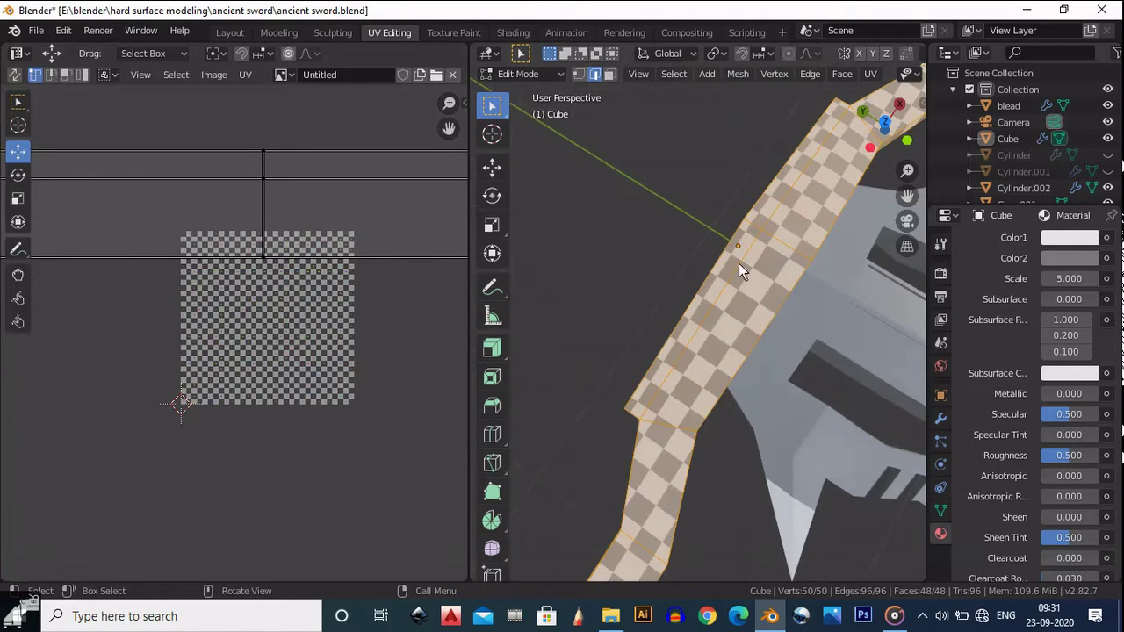
{"action": "scroll", "coordinate": [746, 372], "scroll_direction": "down", "scroll_amount": 3}
{"action": "left_click", "coordinate": [887, 123]}
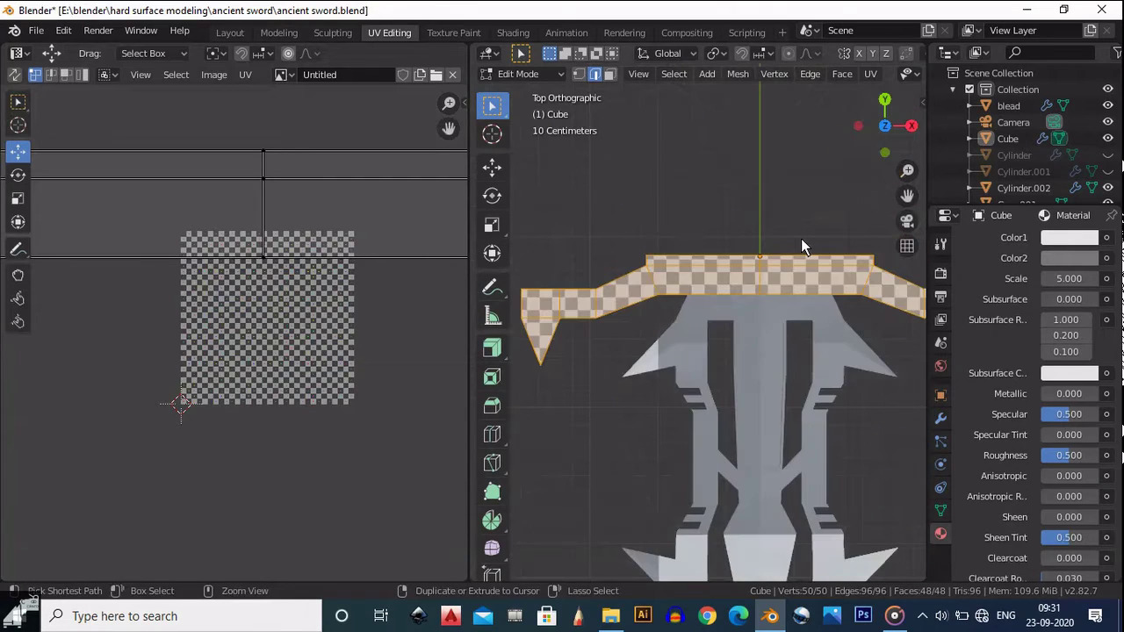
{"action": "scroll", "coordinate": [753, 372], "scroll_direction": "down", "scroll_amount": 6}
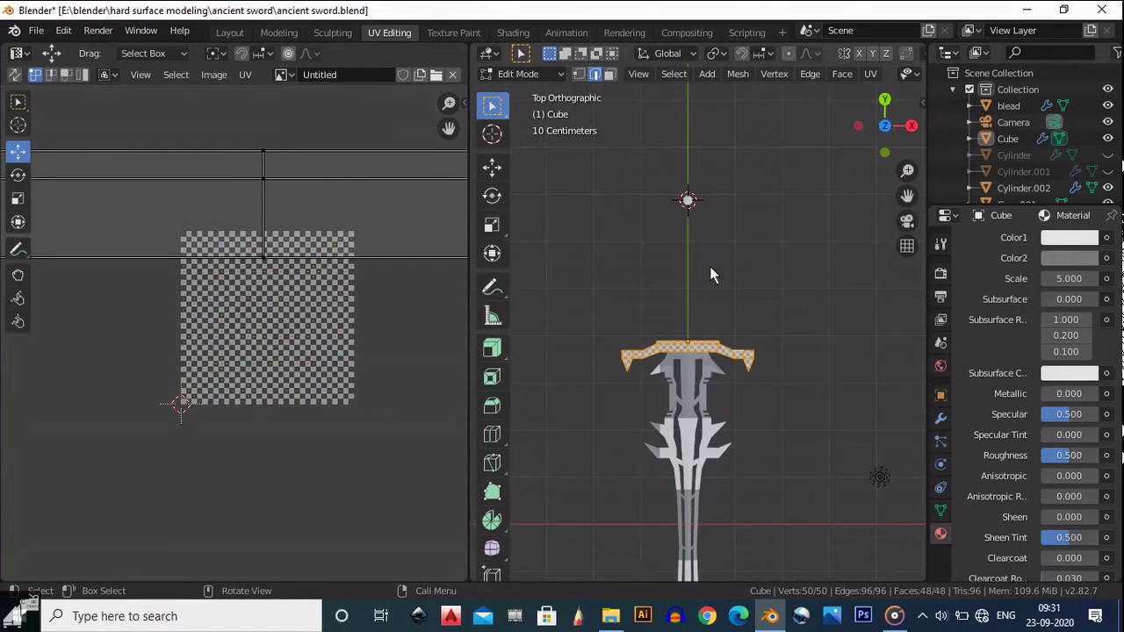
{"action": "key", "text": "Tab"}
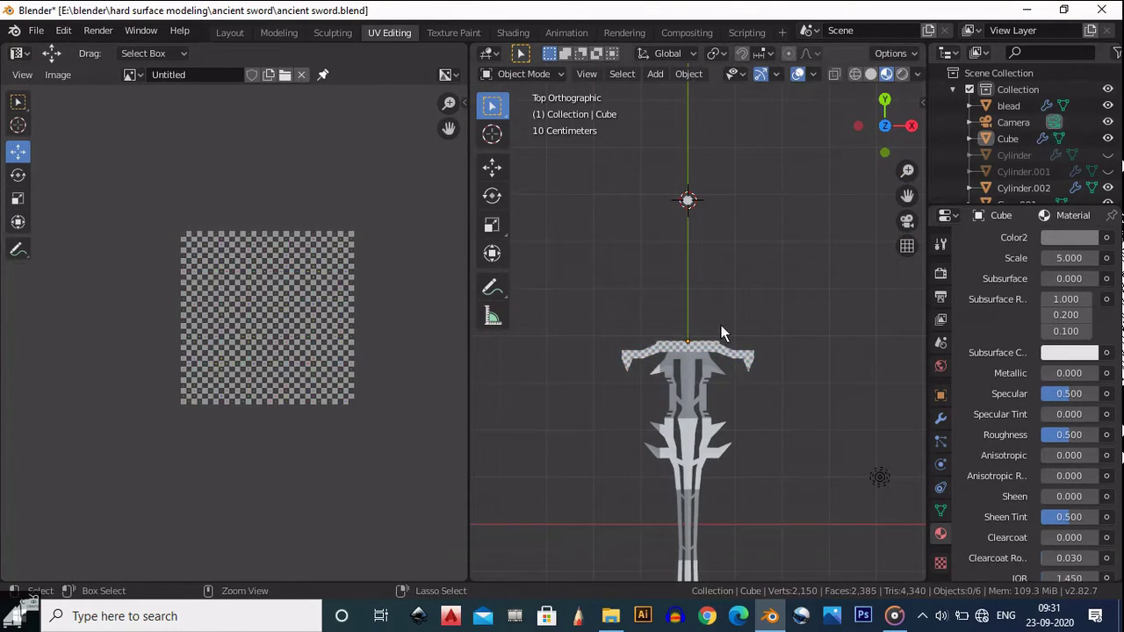
Unhide the Cylinder object above the crossguard and select it in the viewport
{"action": "left_click", "coordinate": [1107, 154]}
{"action": "scroll", "coordinate": [689, 356], "scroll_direction": "up", "scroll_amount": 5}
{"action": "scroll", "coordinate": [729, 343], "scroll_direction": "up", "scroll_amount": 3}
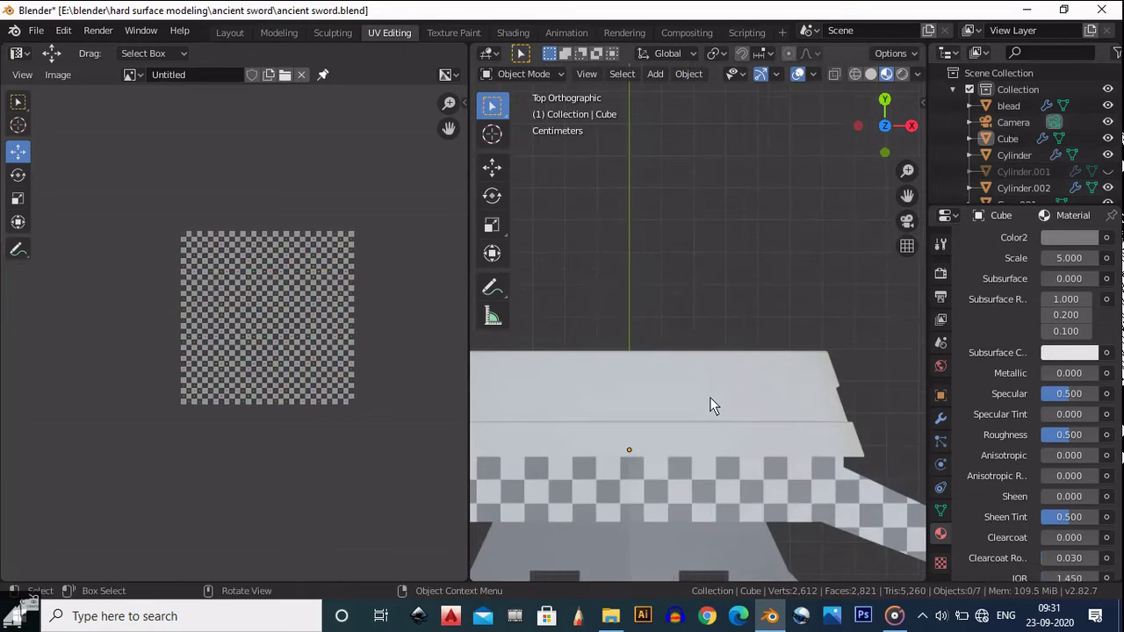
{"action": "left_click", "coordinate": [709, 402]}
Show the Cylinder's modifiers and enter Edit Mode with the part viewed from an angle
{"action": "left_click", "coordinate": [942, 420]}
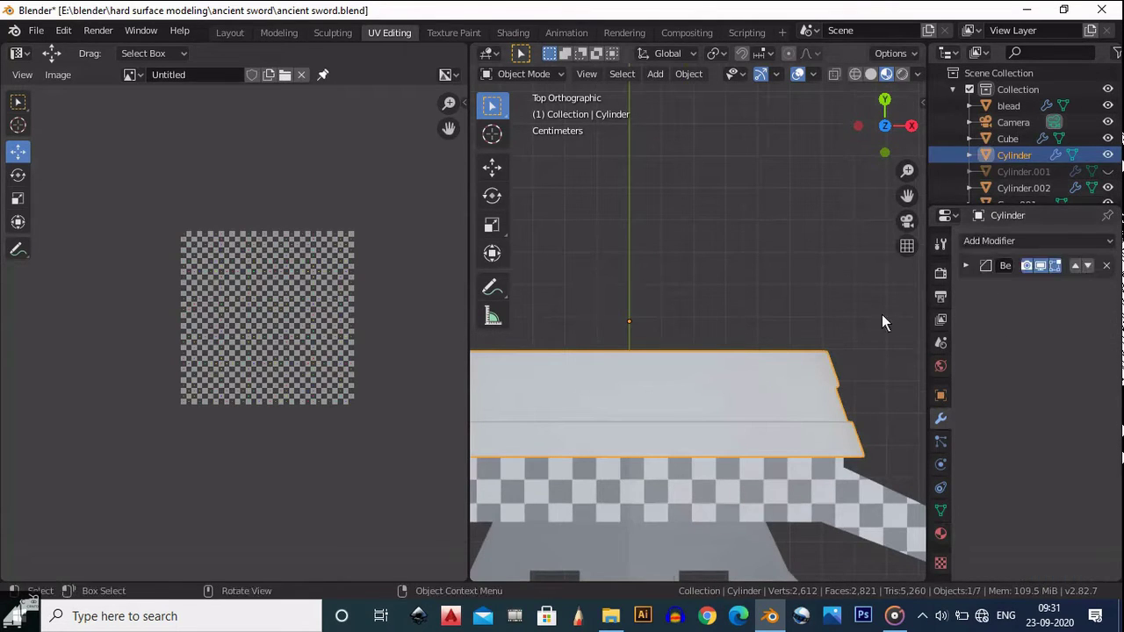
{"action": "scroll", "coordinate": [802, 377], "scroll_direction": "down", "scroll_amount": 3}
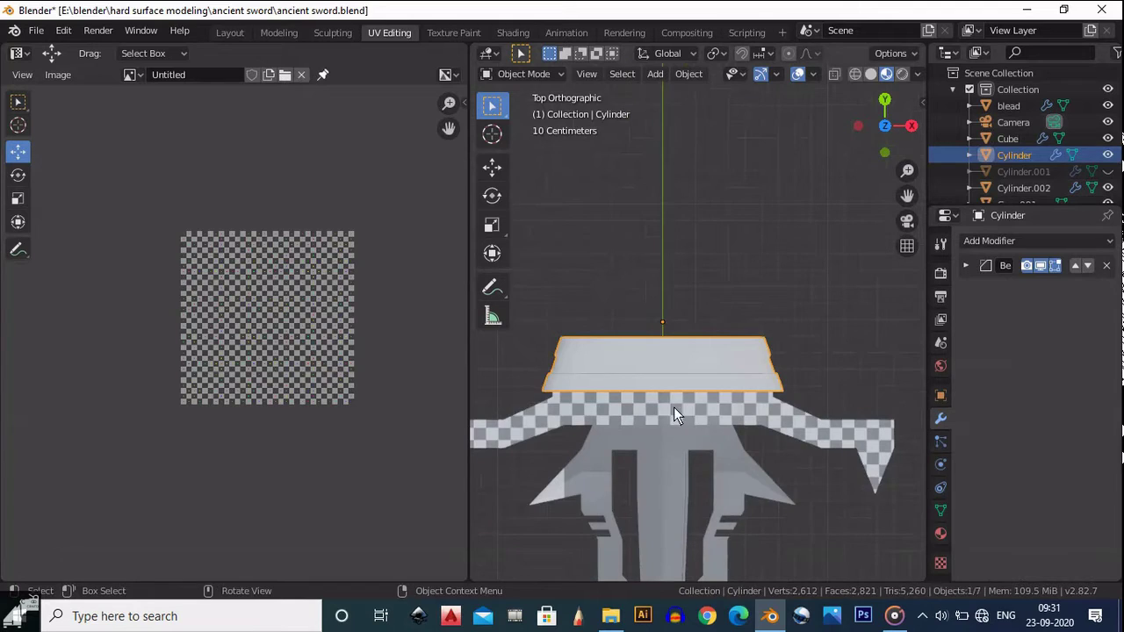
{"action": "middle_click_drag", "start_coordinate": [674, 406], "coordinate": [724, 364]}
{"action": "key", "text": "Tab"}
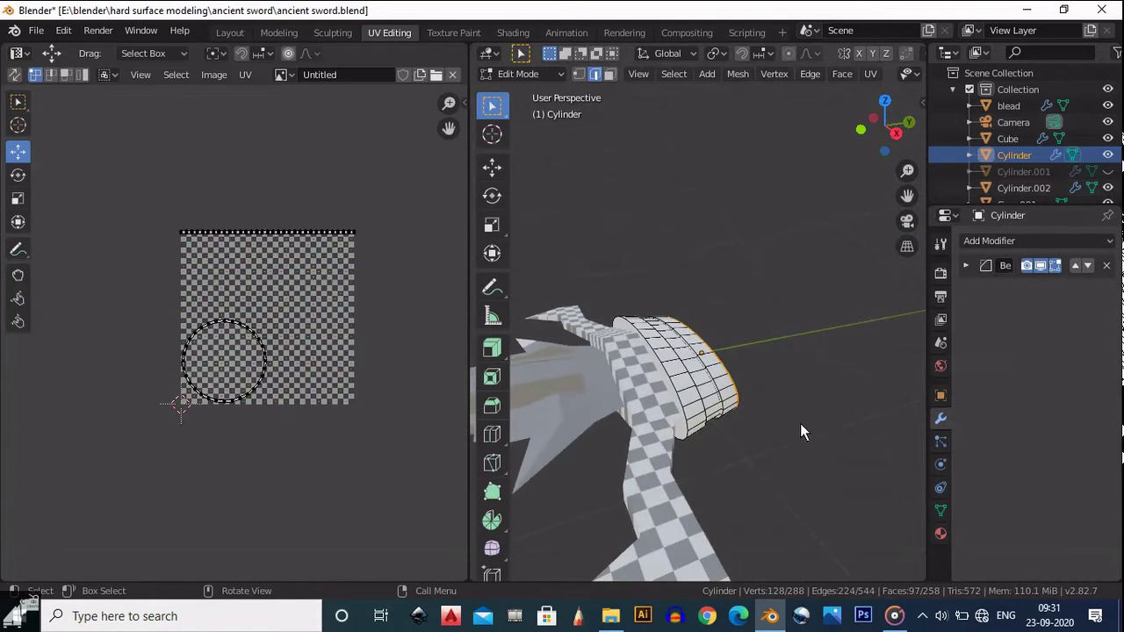
Return to Object Mode and select only the Cylinder above the crossguard
{"action": "key", "text": "Tab"}
{"action": "middle_click_drag", "start_coordinate": [722, 405], "coordinate": [789, 453]}
{"action": "key", "text": "a"}
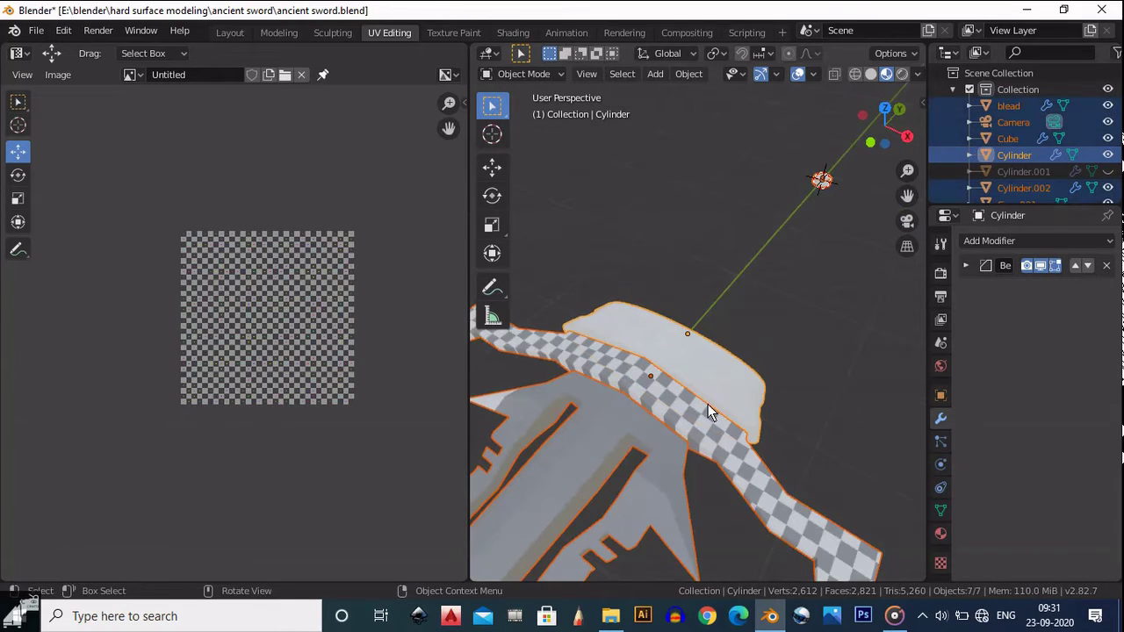
{"action": "left_click", "coordinate": [708, 404]}
{"action": "left_click", "coordinate": [769, 378]}
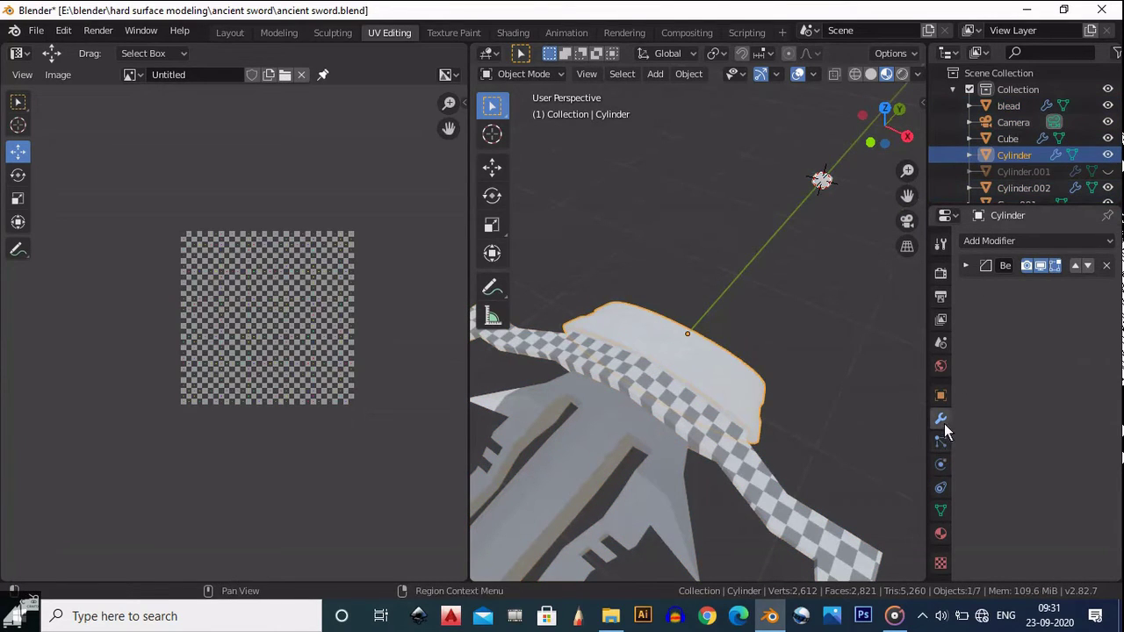
{"action": "left_click", "coordinate": [966, 266]}
{"action": "left_click", "coordinate": [966, 266]}
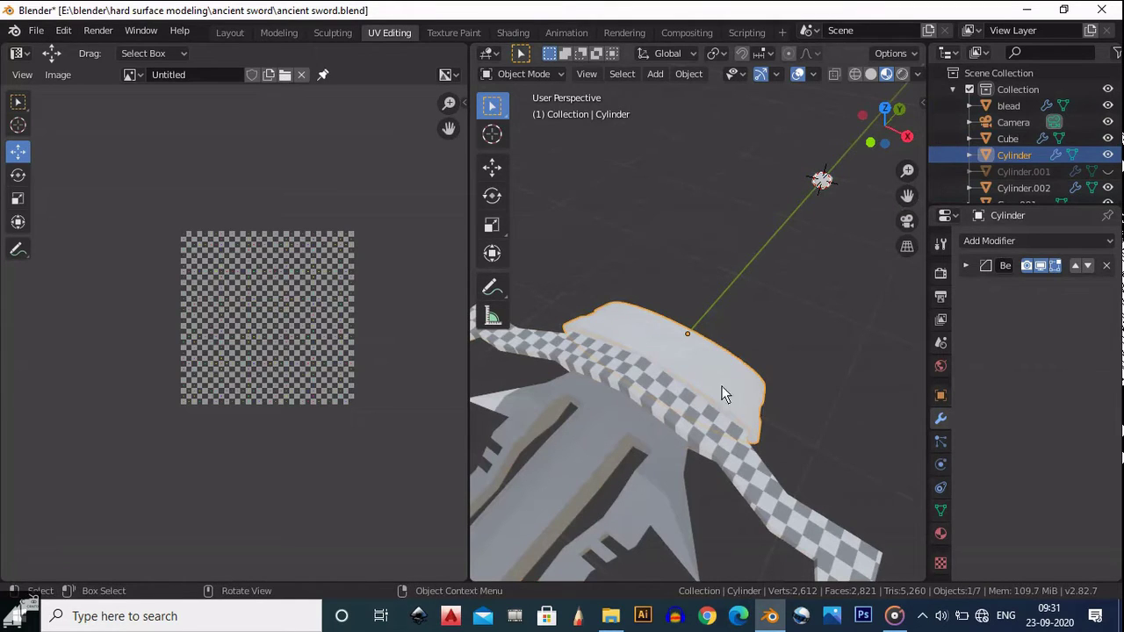
{"action": "left_click", "coordinate": [1053, 241]}
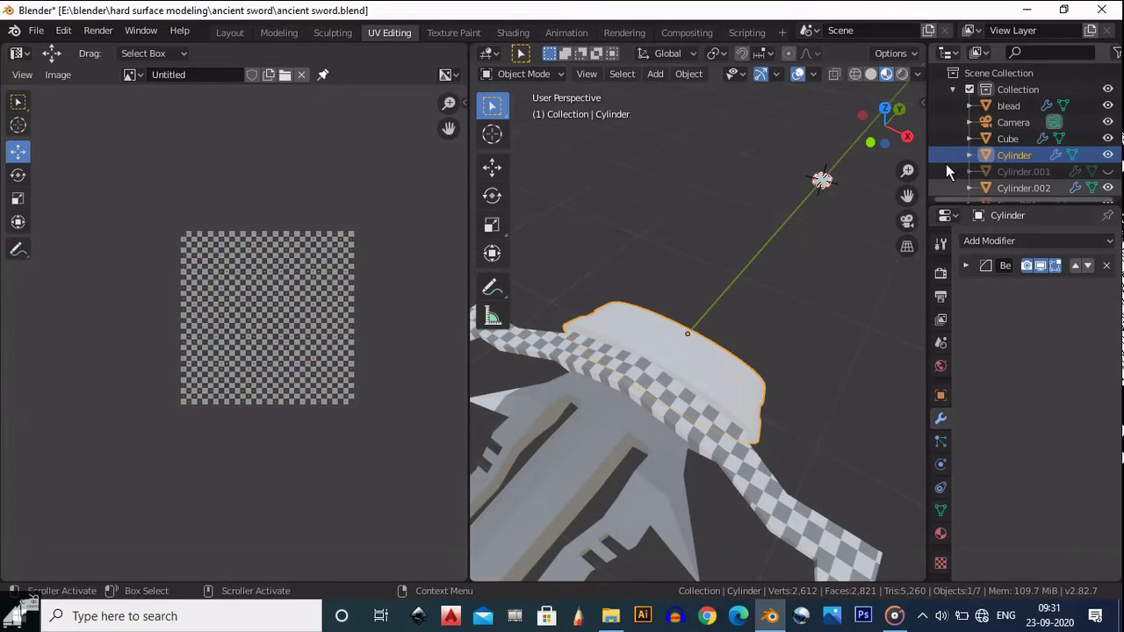
Assign the existing checker material named Material to the Cylinder and enter Edit Mode in top view
{"action": "left_click", "coordinate": [941, 533]}
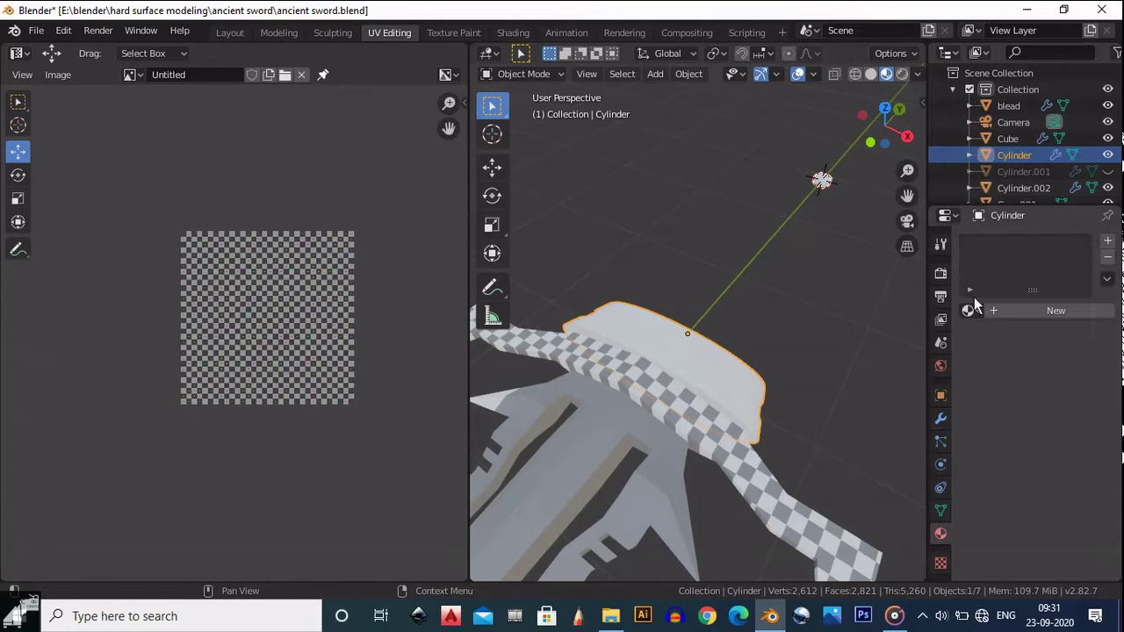
{"action": "left_click", "coordinate": [970, 310]}
{"action": "left_click", "coordinate": [879, 340]}
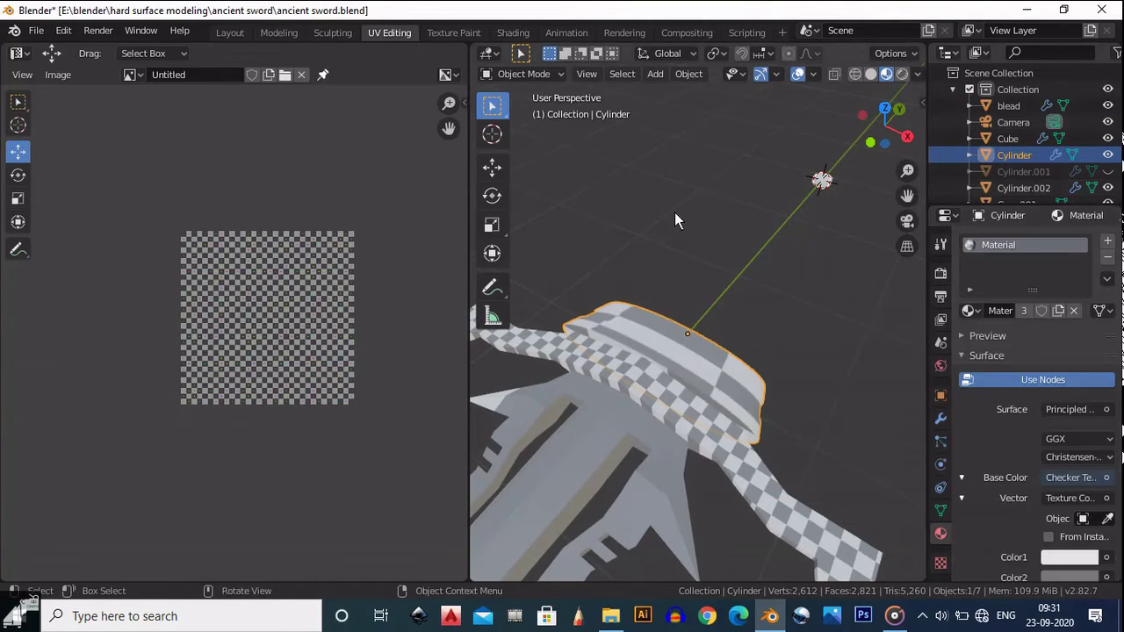
{"action": "middle_click_drag", "start_coordinate": [676, 285], "coordinate": [785, 351]}
{"action": "scroll", "coordinate": [784, 351], "scroll_direction": "up", "scroll_amount": 3}
{"action": "key", "text": "Tab"}
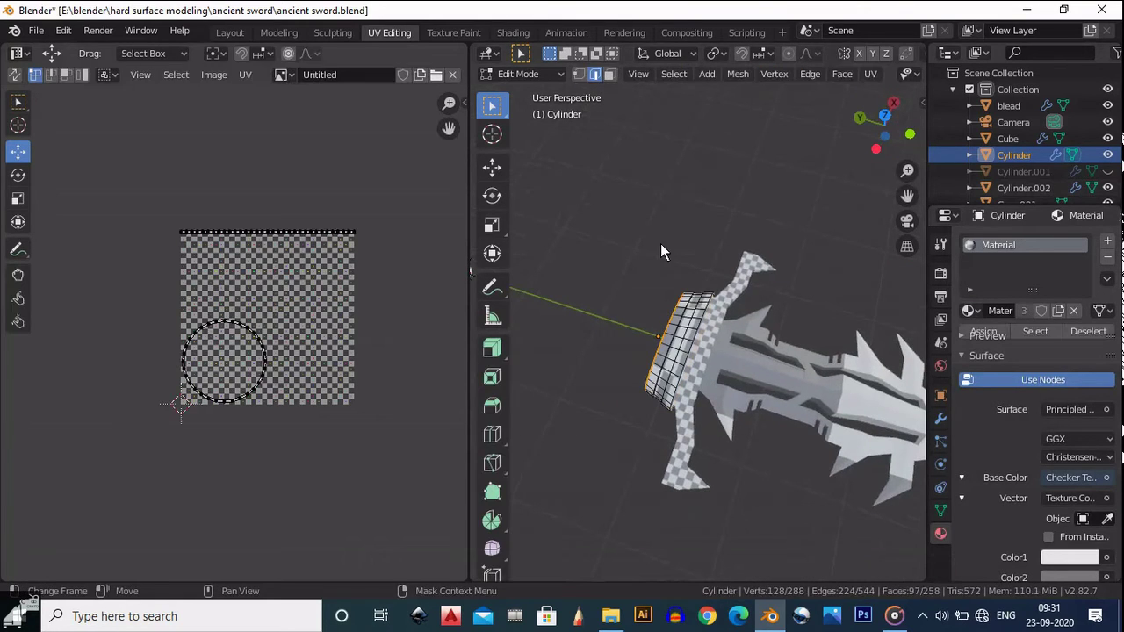
{"action": "left_click", "coordinate": [885, 119]}
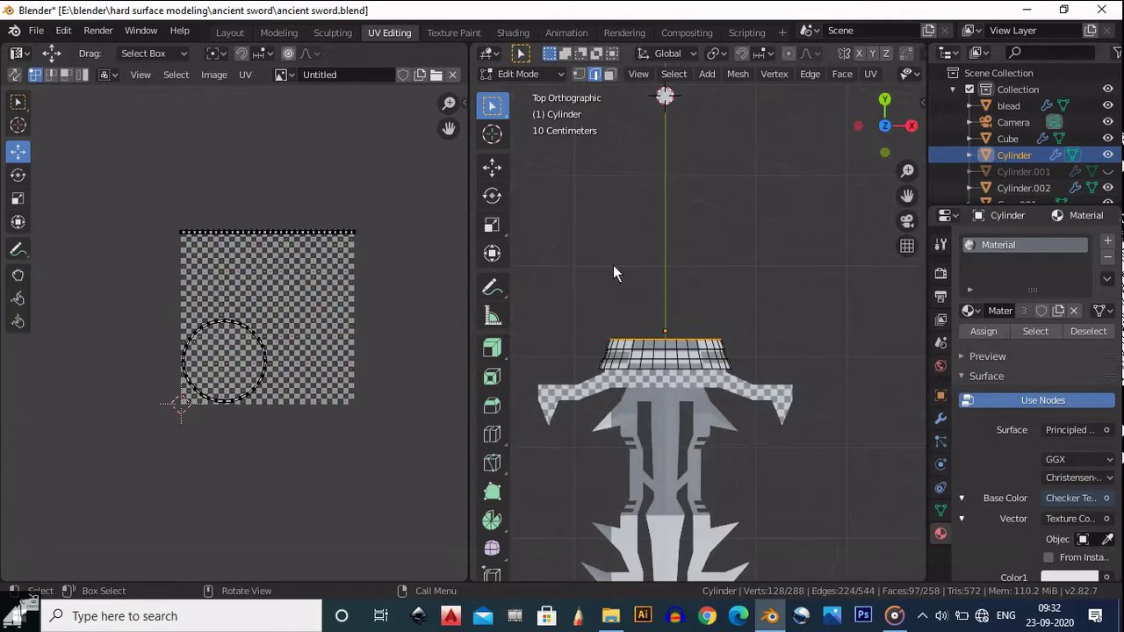
{"action": "key", "text": "a"}
{"action": "key", "text": "s"}
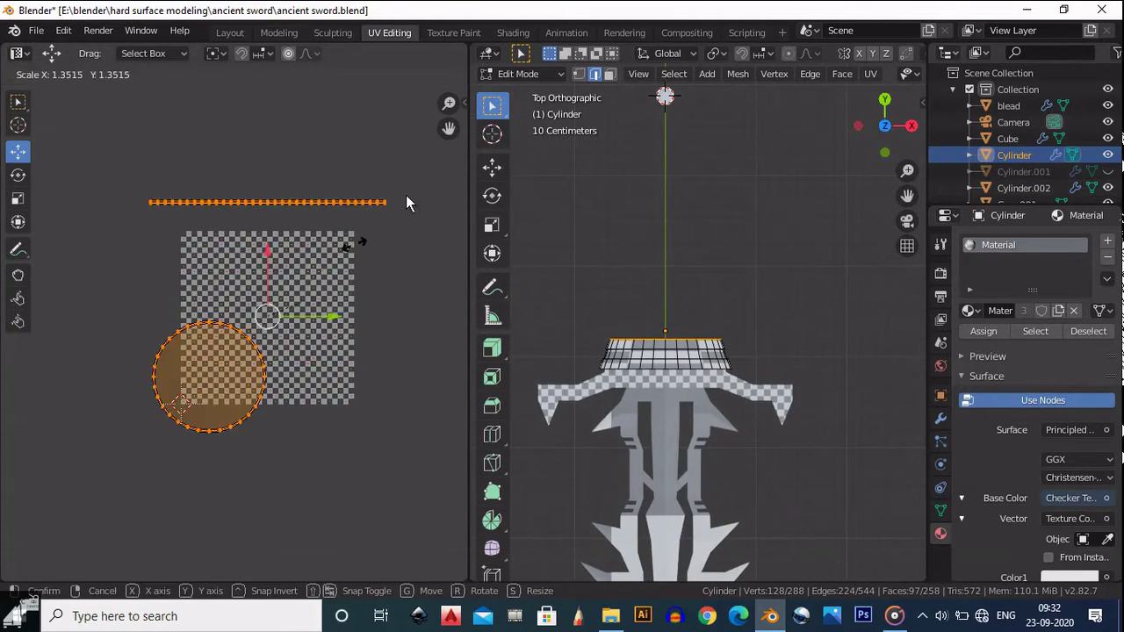
{"action": "left_click", "coordinate": [333, 314]}
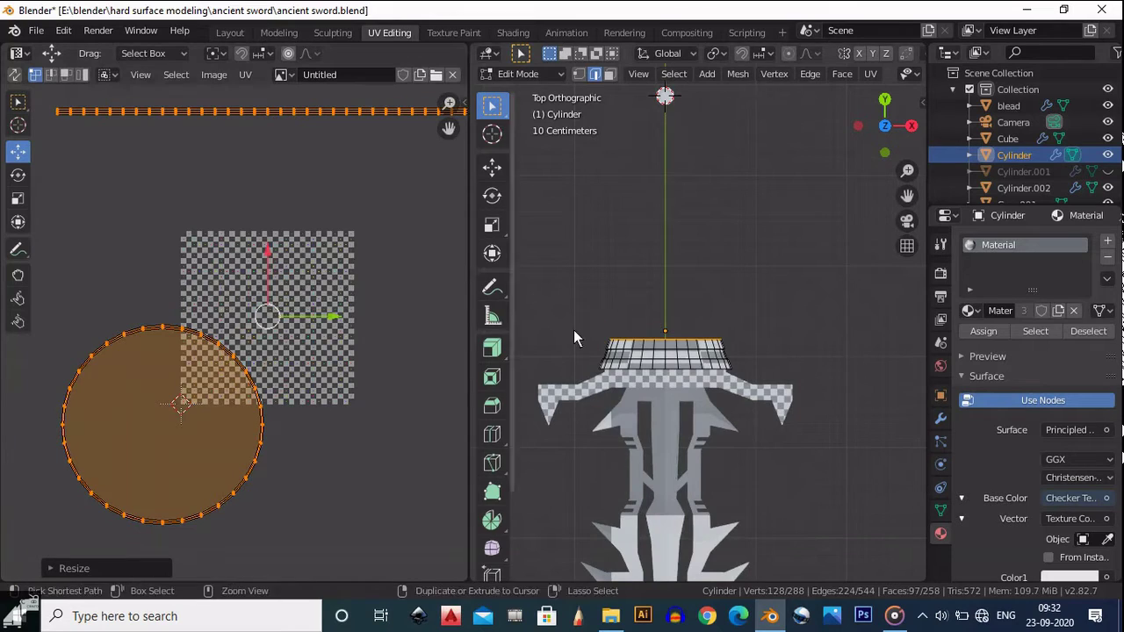
{"action": "scroll", "coordinate": [594, 245], "scroll_direction": "up", "scroll_amount": 5}
{"action": "key", "text": "ctrl+z"}
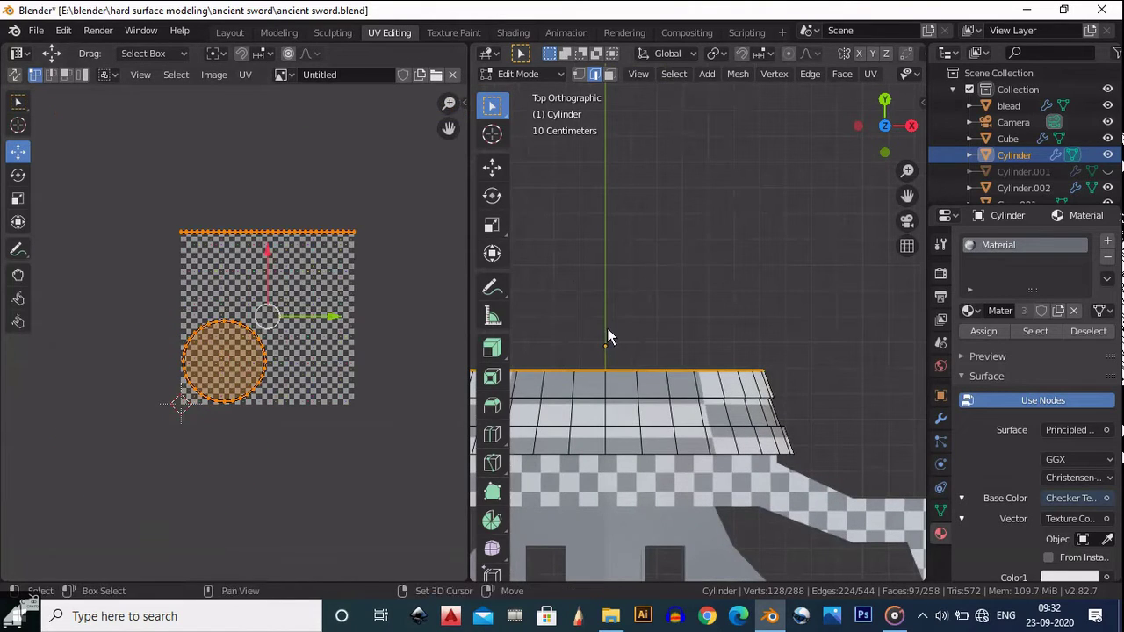
Select the Cylinder's whole mesh and all its UVs, and scale the UVs up by about 4
{"action": "middle_click_drag", "start_coordinate": [607, 333], "coordinate": [705, 220], "text": "shift"}
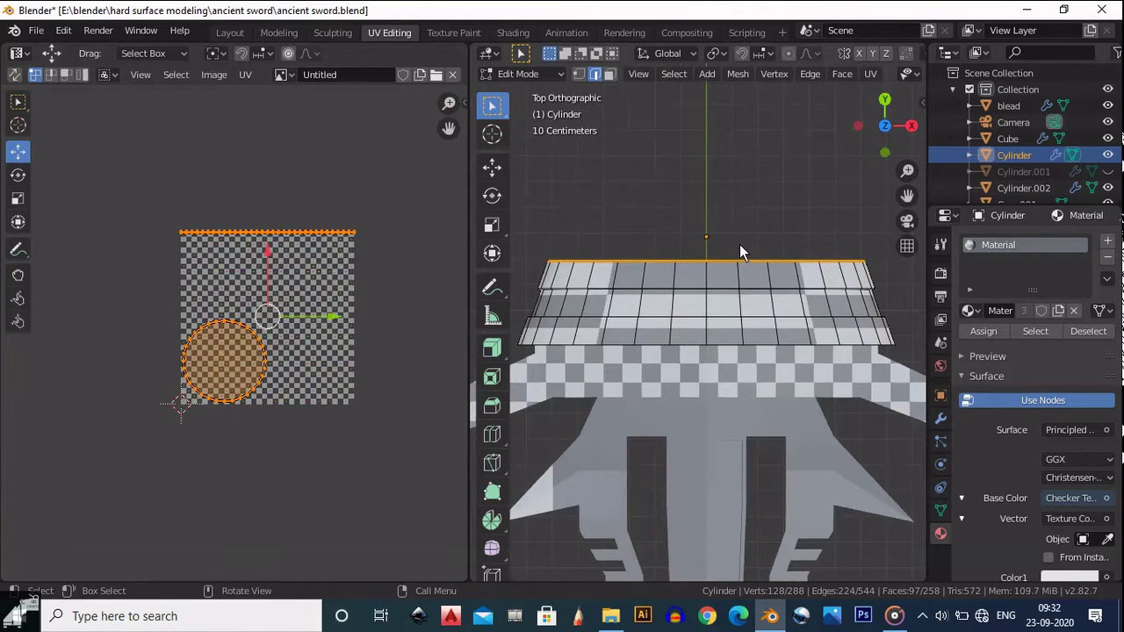
{"action": "key", "text": "a"}
{"action": "key", "text": "s"}
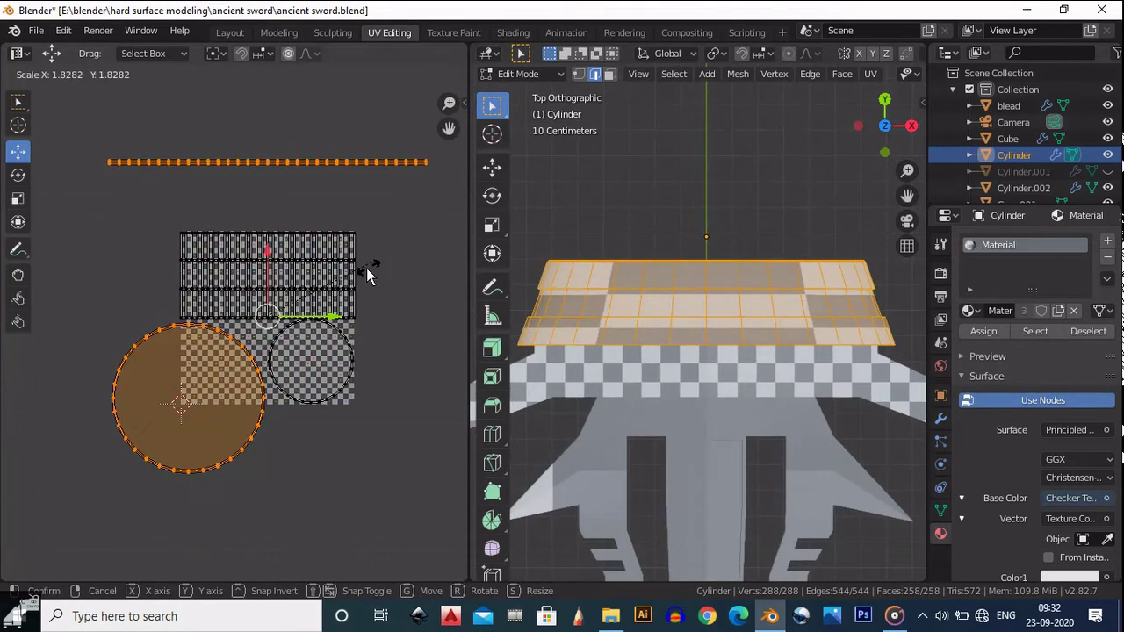
{"action": "key", "text": "Escape"}
{"action": "key", "text": "s"}
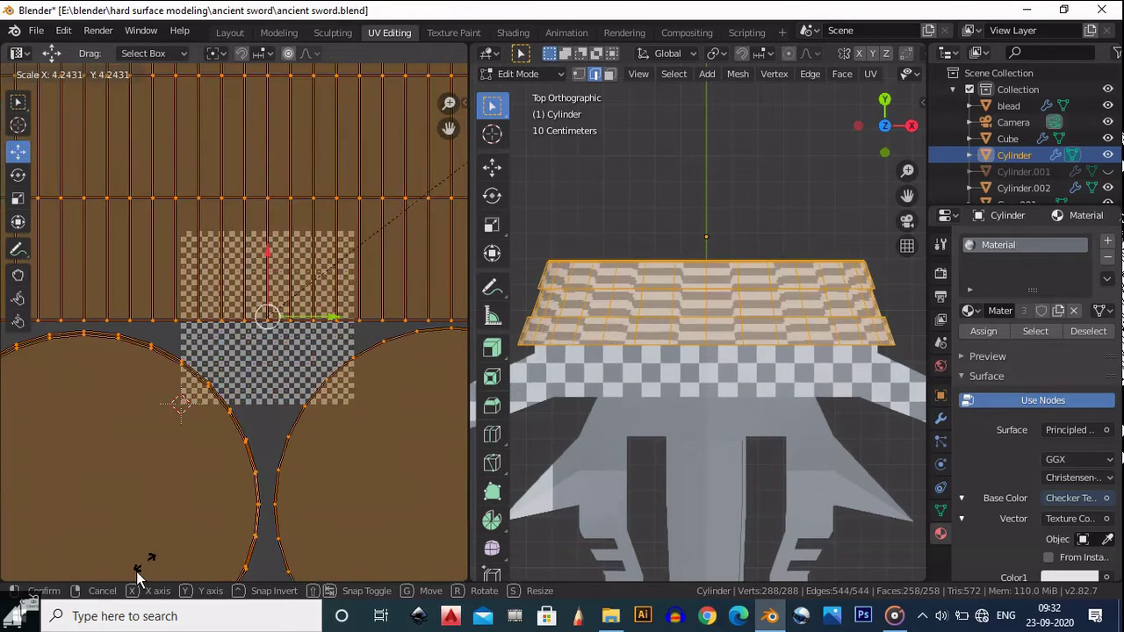
{"action": "left_click", "coordinate": [370, 111]}
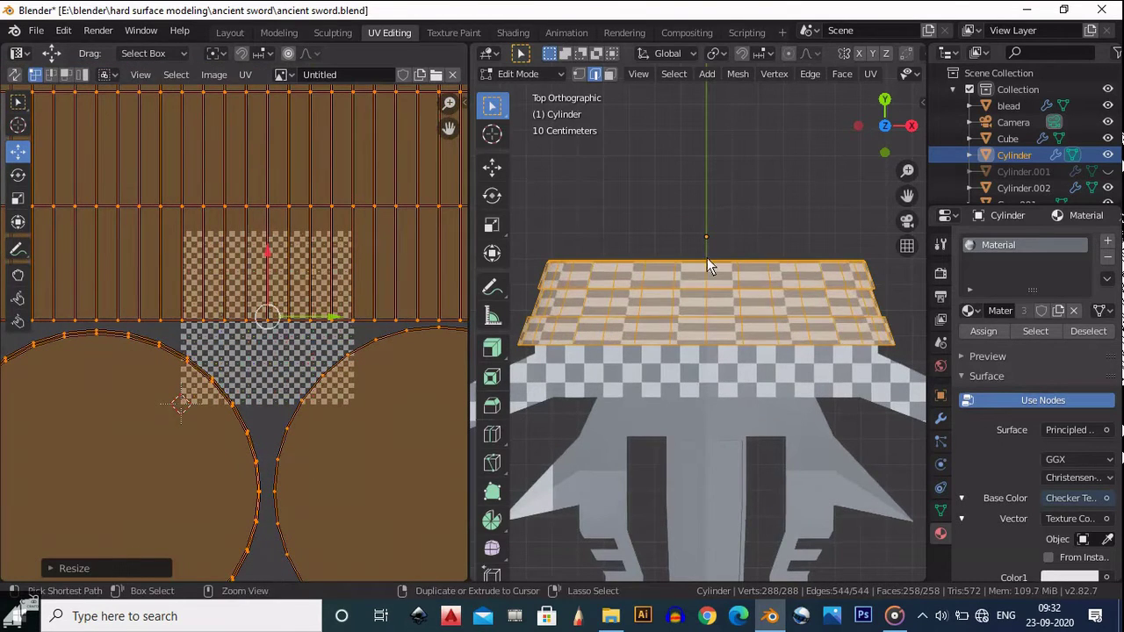
Examine the checker pattern on the Cylinder's side and flat cap from an angle and from the back
{"action": "middle_click_drag", "start_coordinate": [734, 314], "coordinate": [641, 167]}
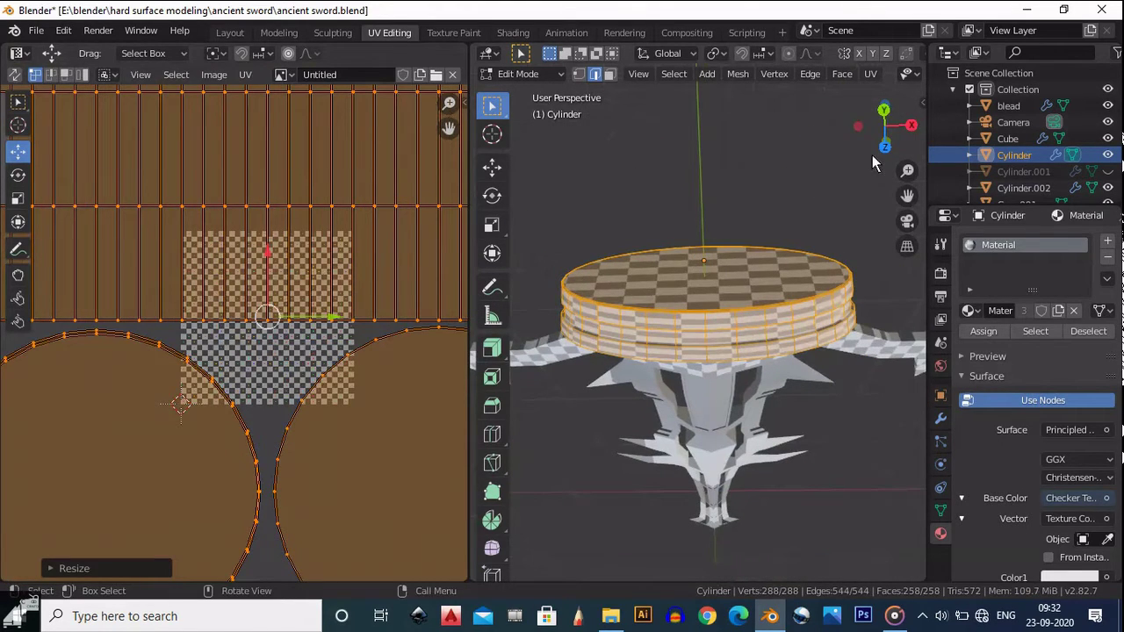
{"action": "middle_click_drag", "start_coordinate": [873, 162], "coordinate": [699, 268]}
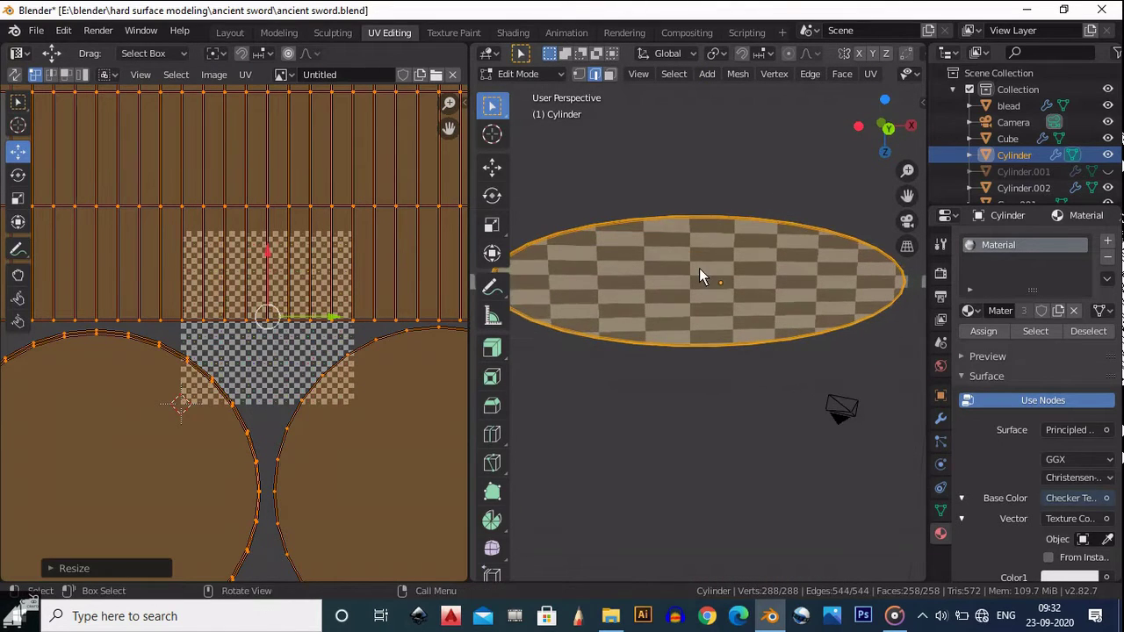
{"action": "left_click", "coordinate": [887, 126]}
{"action": "left_click", "coordinate": [887, 127]}
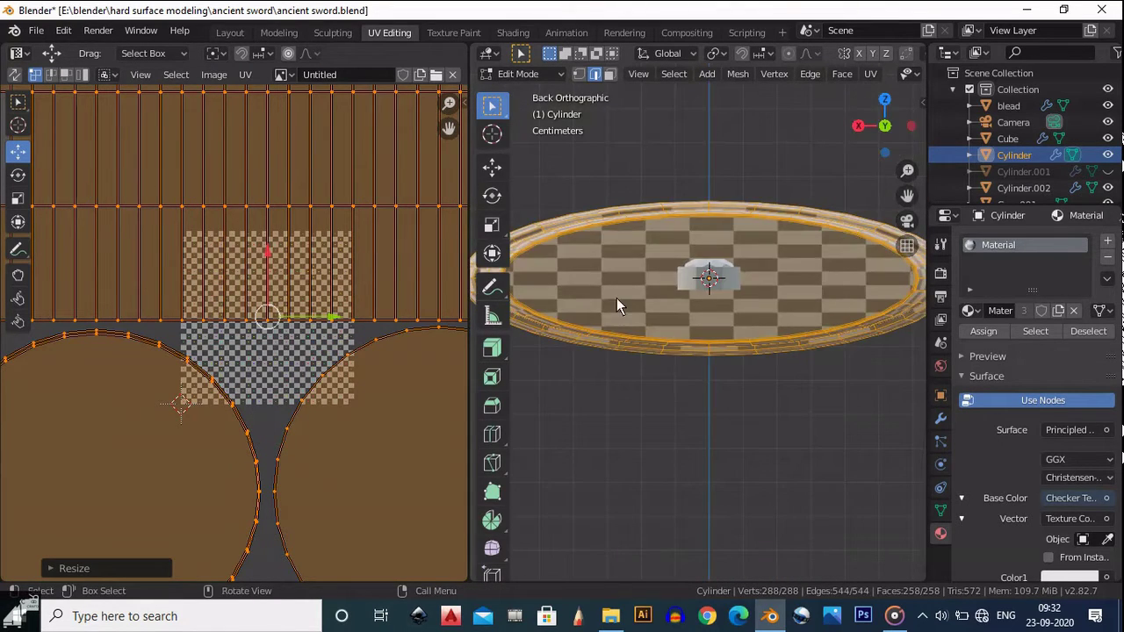
Scale all of the Cylinder's UVs vertically to about a third of their height with the Scale tool
{"action": "scroll", "coordinate": [415, 470], "scroll_direction": "down", "scroll_amount": 1}
{"action": "scroll", "coordinate": [430, 438], "scroll_direction": "down", "scroll_amount": 2}
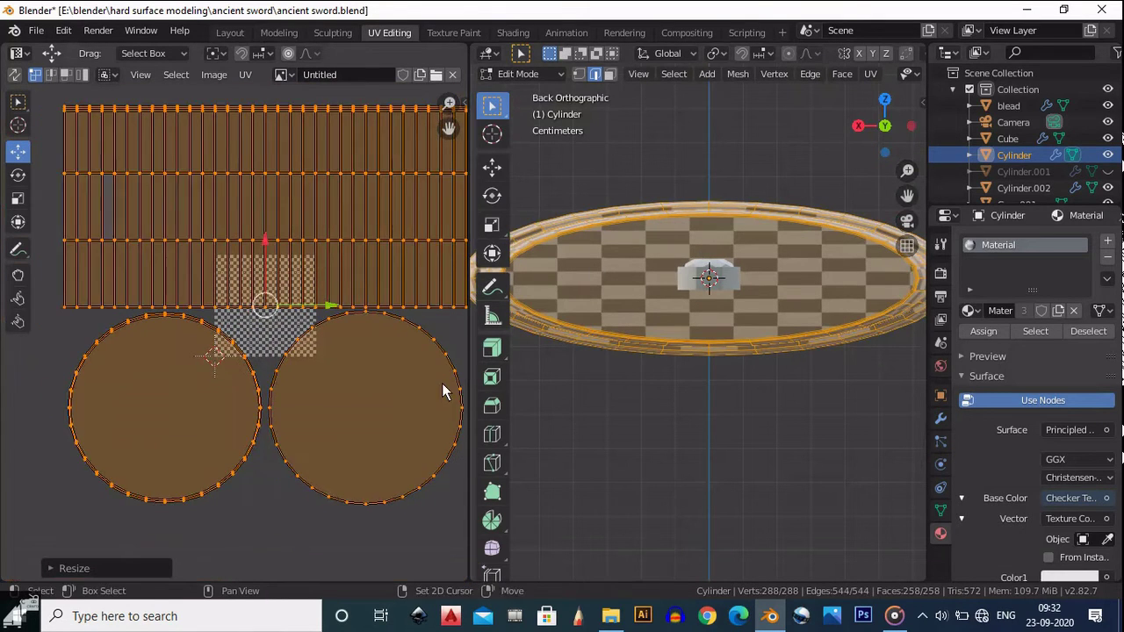
{"action": "left_click", "coordinate": [17, 202]}
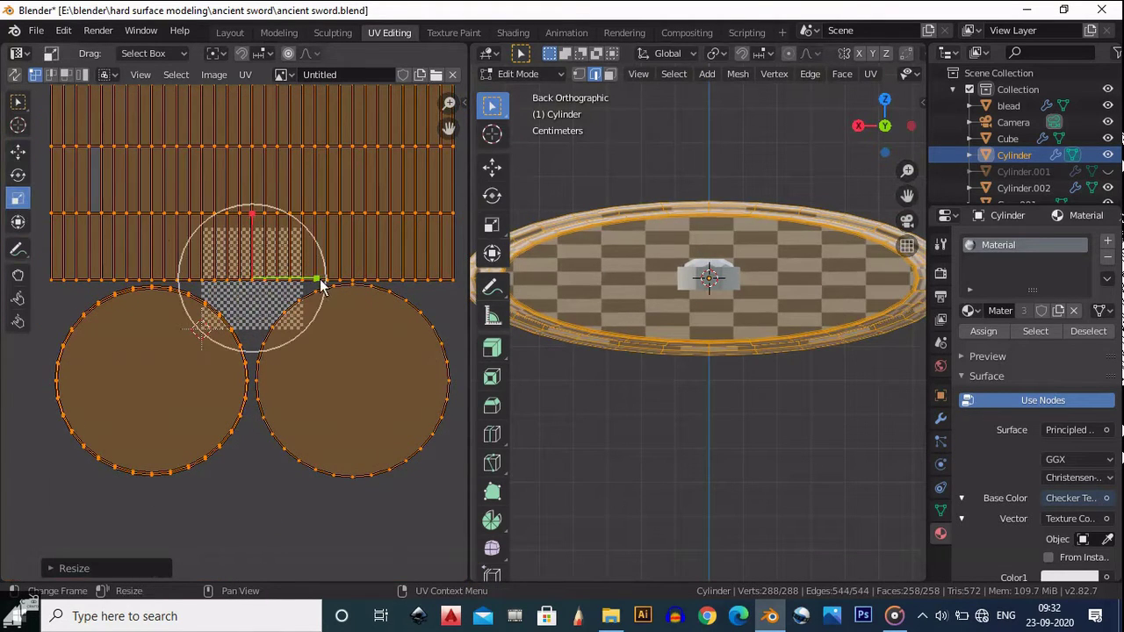
{"action": "left_click_drag", "start_coordinate": [316, 283], "coordinate": [339, 276]}
{"action": "key", "text": "ctrl+z"}
{"action": "left_click_drag", "start_coordinate": [253, 218], "coordinate": [263, 263]}
{"action": "scroll", "coordinate": [700, 204], "scroll_direction": "down", "scroll_amount": 3}
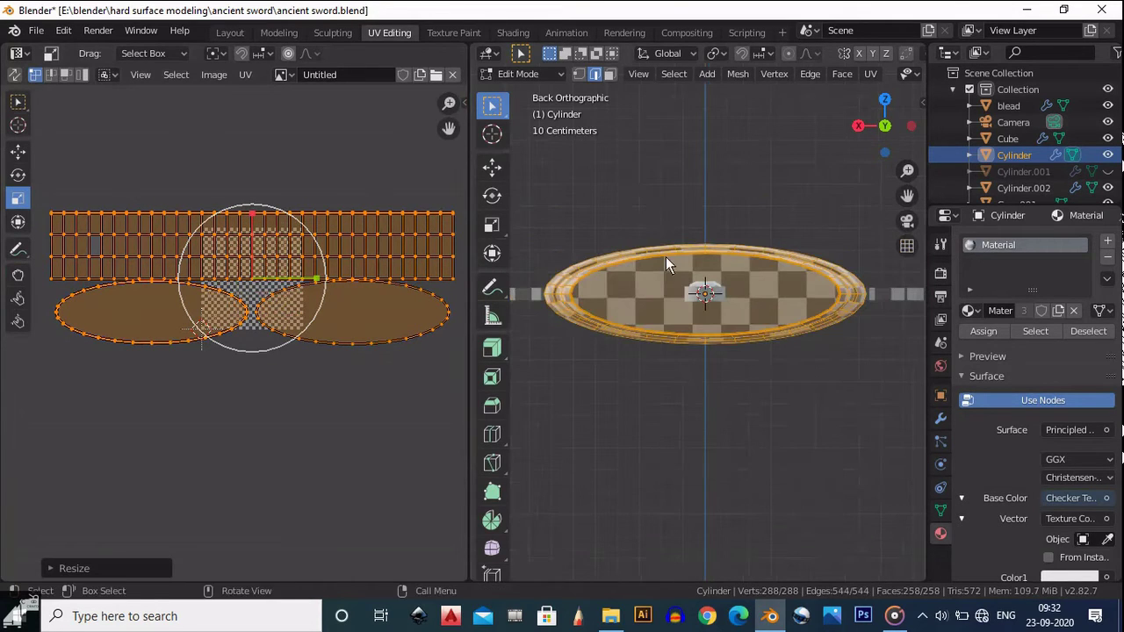
{"action": "left_click_drag", "start_coordinate": [251, 217], "coordinate": [254, 207]}
Compare the Cylinder's checker squares with the crossguard's from the side and from the top
{"action": "middle_click_drag", "start_coordinate": [785, 311], "coordinate": [763, 351]}
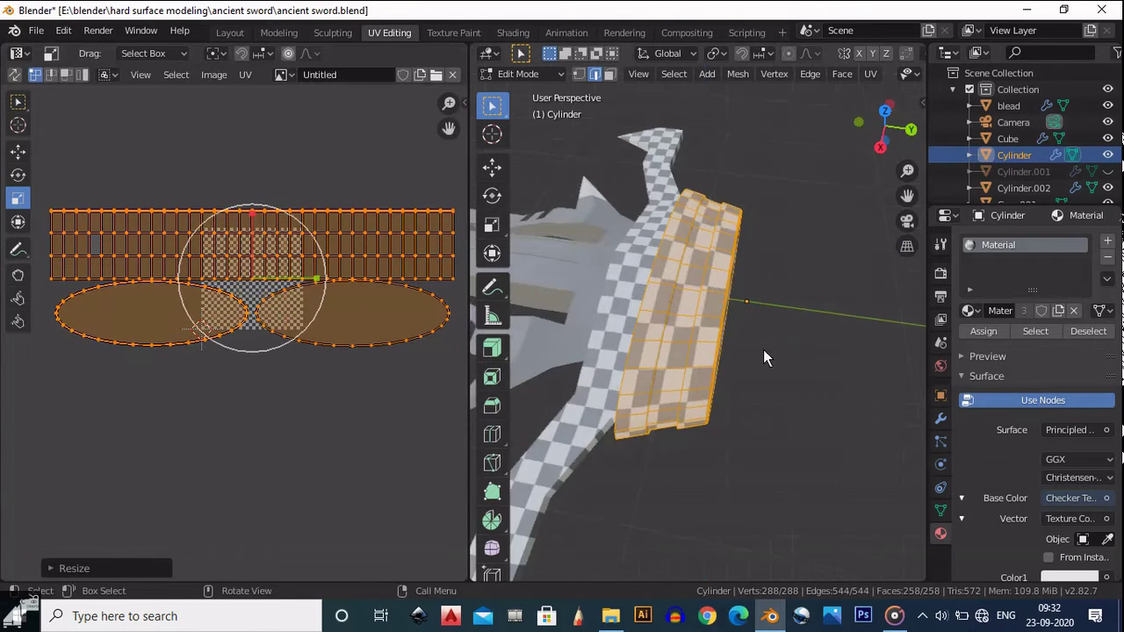
{"action": "middle_click_drag", "start_coordinate": [714, 294], "coordinate": [748, 171]}
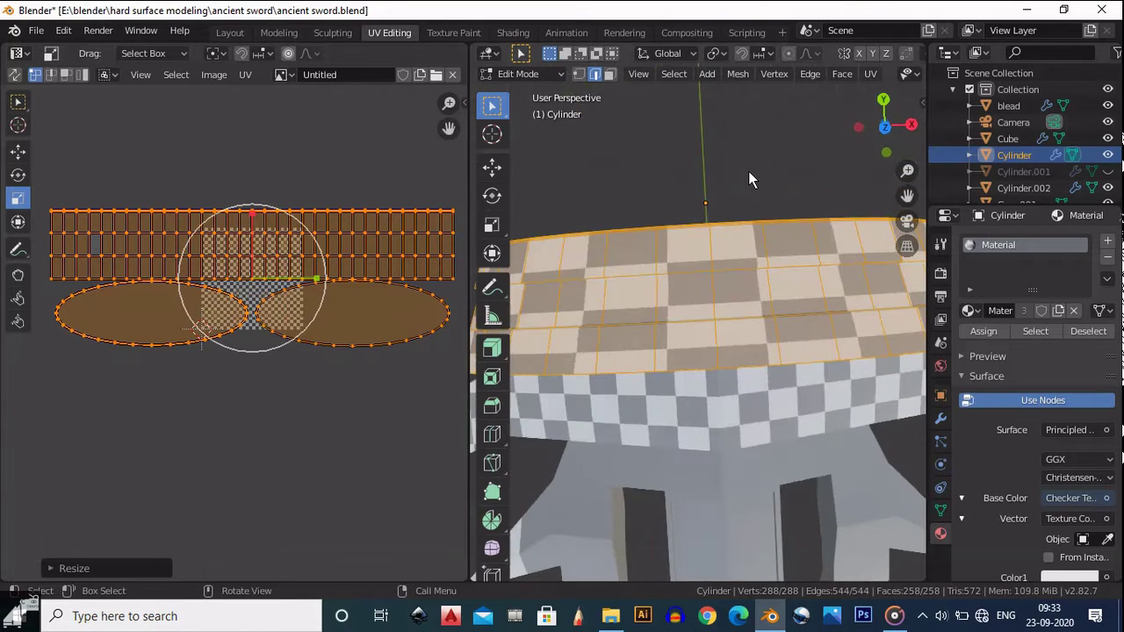
{"action": "left_click", "coordinate": [884, 127]}
{"action": "scroll", "coordinate": [755, 206], "scroll_direction": "down", "scroll_amount": 6}
{"action": "scroll", "coordinate": [783, 267], "scroll_direction": "up", "scroll_amount": 1}
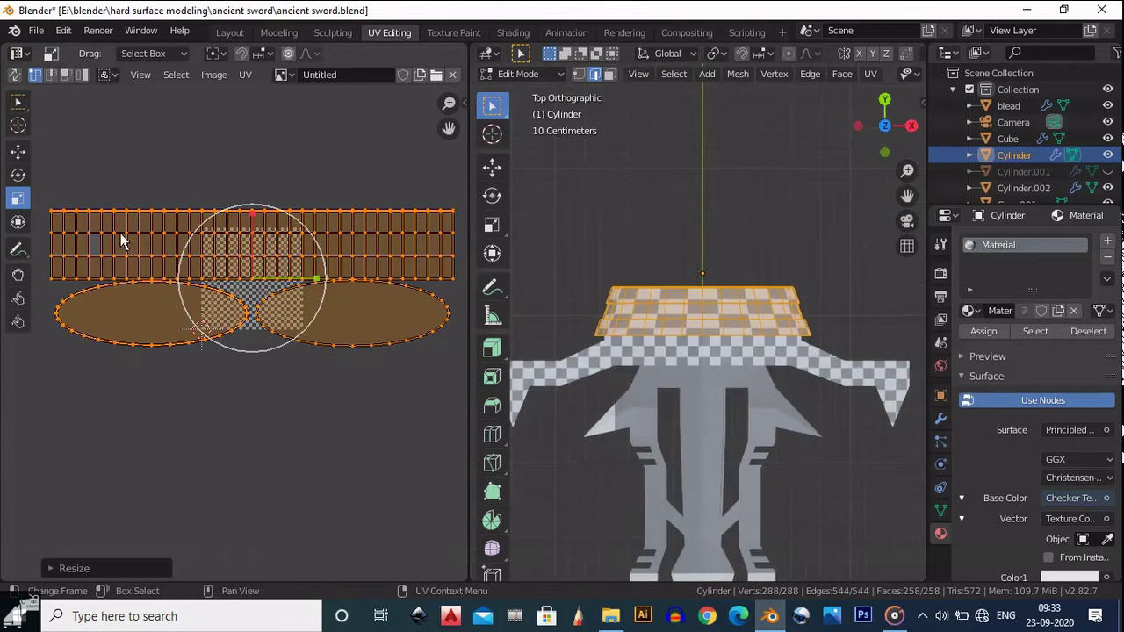
Enable UV sync selection with face select mode and select only the UV island of the Cylinder's side strip
{"action": "left_click", "coordinate": [15, 73]}
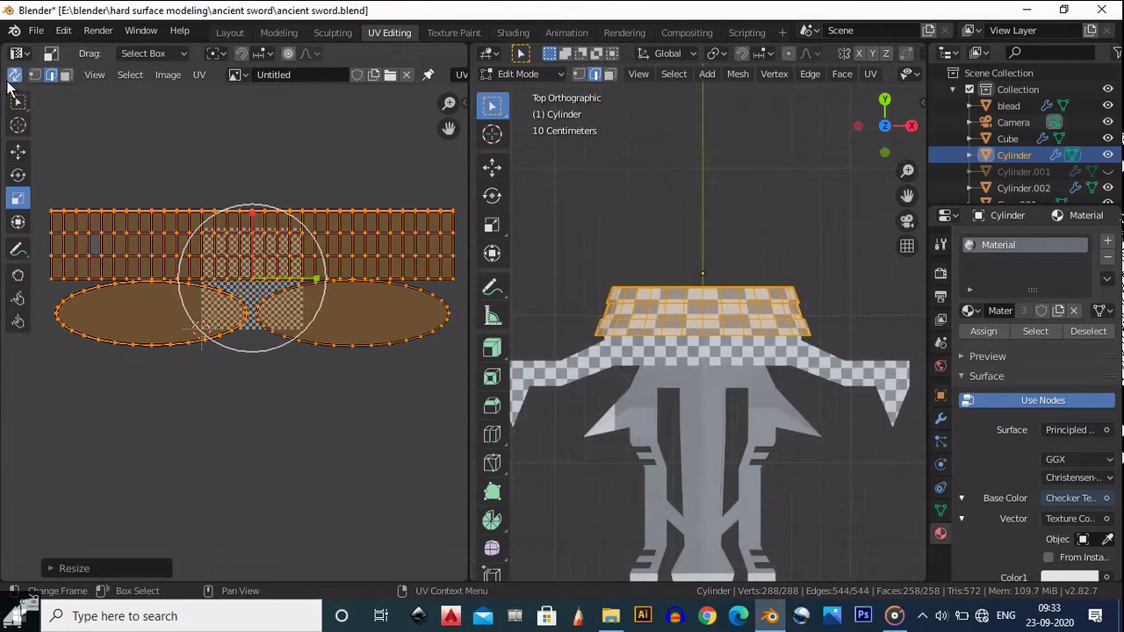
{"action": "key", "text": "l"}
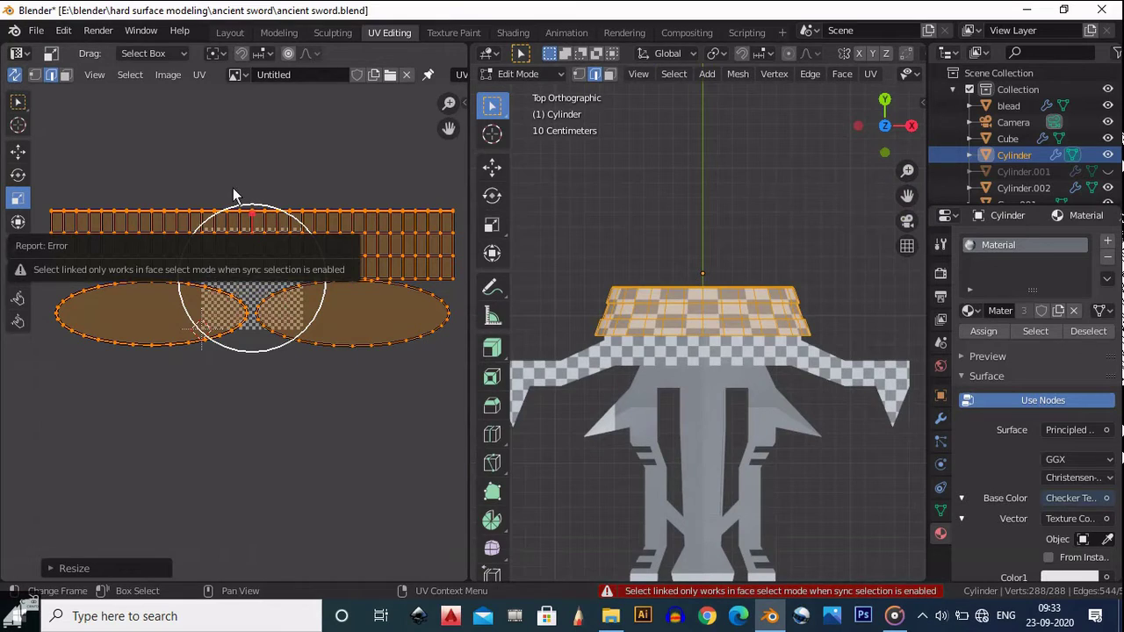
{"action": "key", "text": "Escape"}
{"action": "key", "text": "alt+a"}
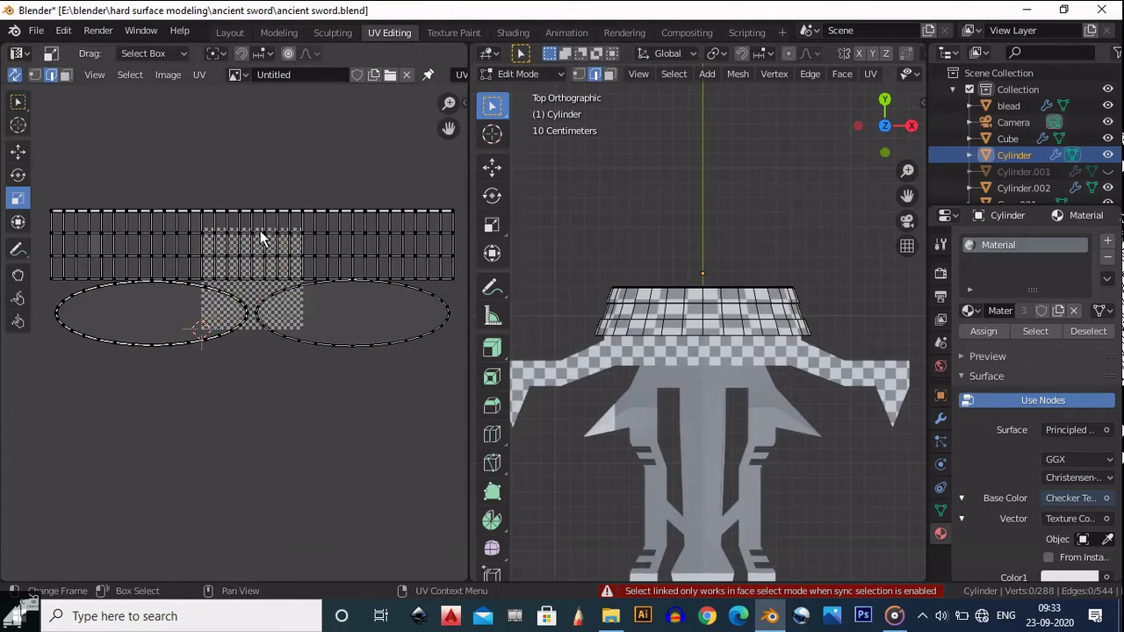
{"action": "key", "text": "l"}
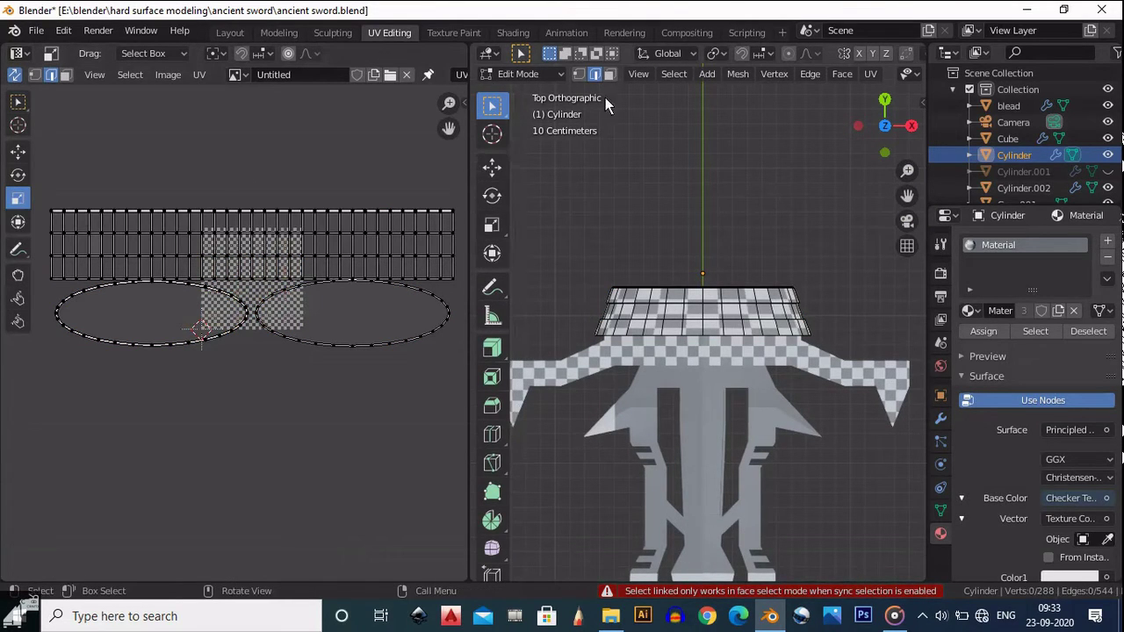
{"action": "left_click", "coordinate": [609, 74]}
{"action": "key", "text": "l"}
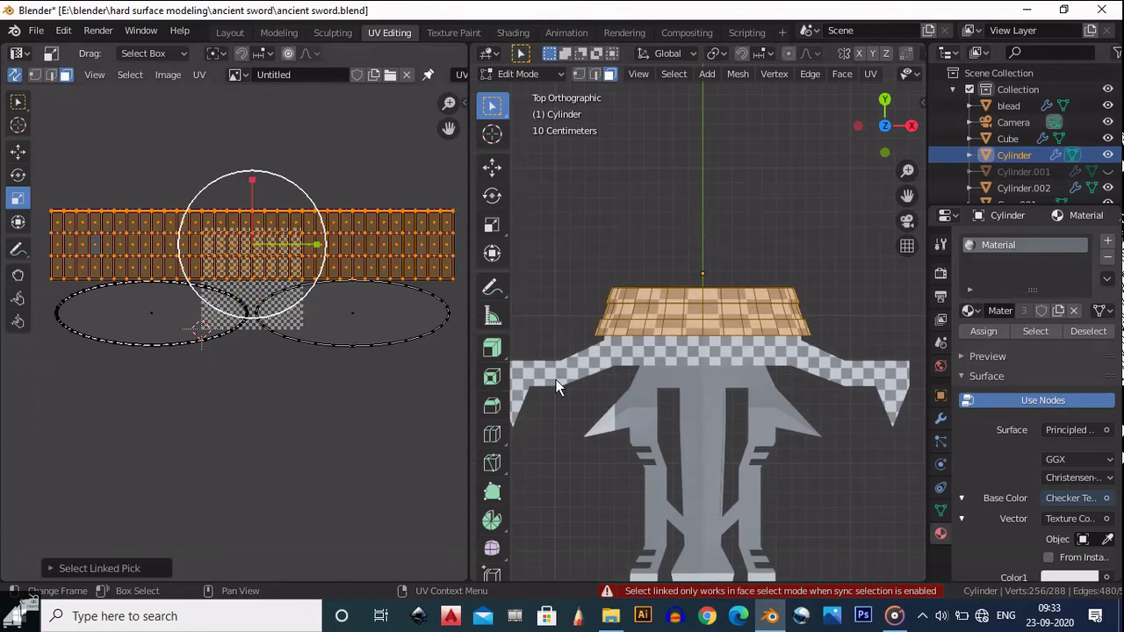
Stretch the side strip's UV island horizontally and return to Object Mode
{"action": "scroll", "coordinate": [693, 299], "scroll_direction": "up", "scroll_amount": 3}
{"action": "scroll", "coordinate": [693, 292], "scroll_direction": "up", "scroll_amount": 2}
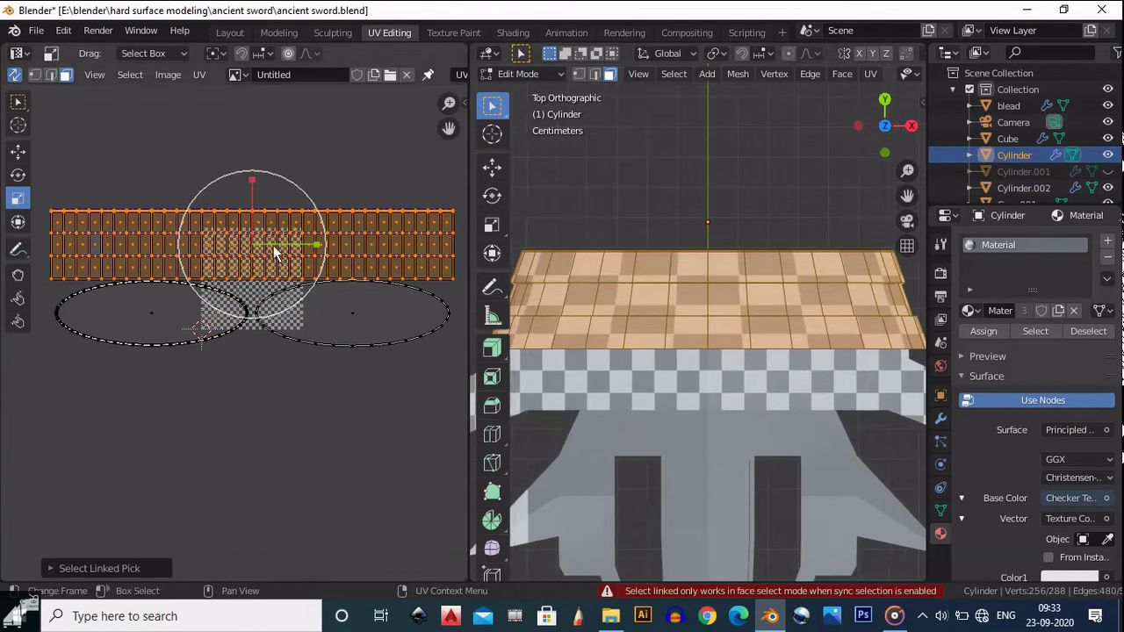
{"action": "left_click_drag", "start_coordinate": [321, 243], "coordinate": [390, 220]}
{"action": "scroll", "coordinate": [706, 280], "scroll_direction": "down", "scroll_amount": 4}
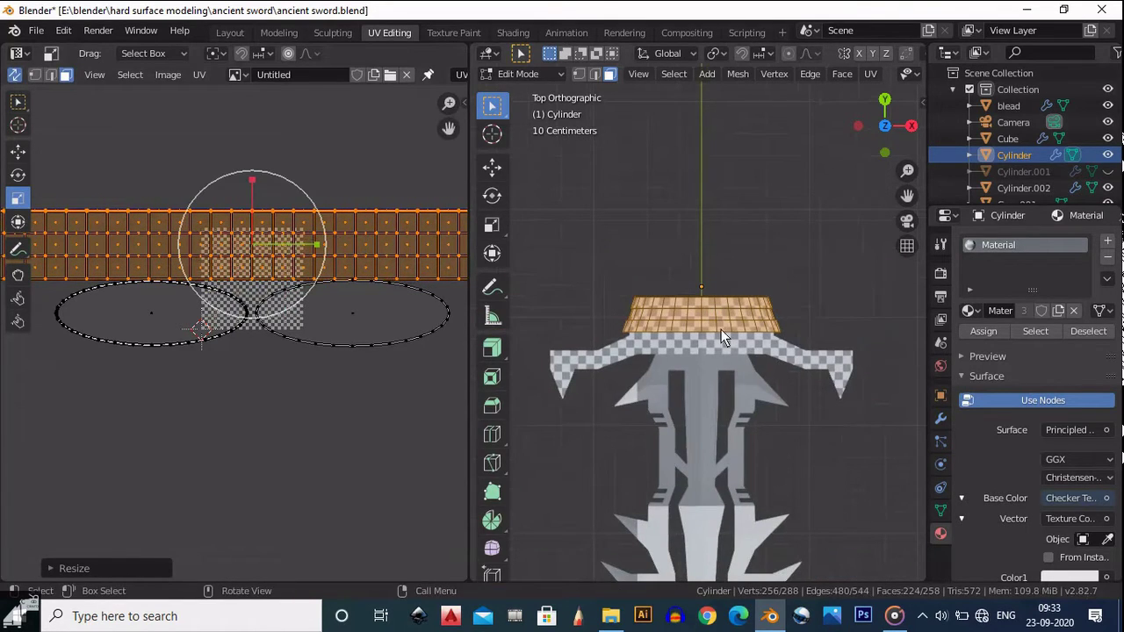
{"action": "middle_click_drag", "start_coordinate": [720, 329], "coordinate": [700, 448]}
{"action": "key", "text": "Tab"}
{"action": "scroll", "coordinate": [692, 293], "scroll_direction": "up", "scroll_amount": 4}
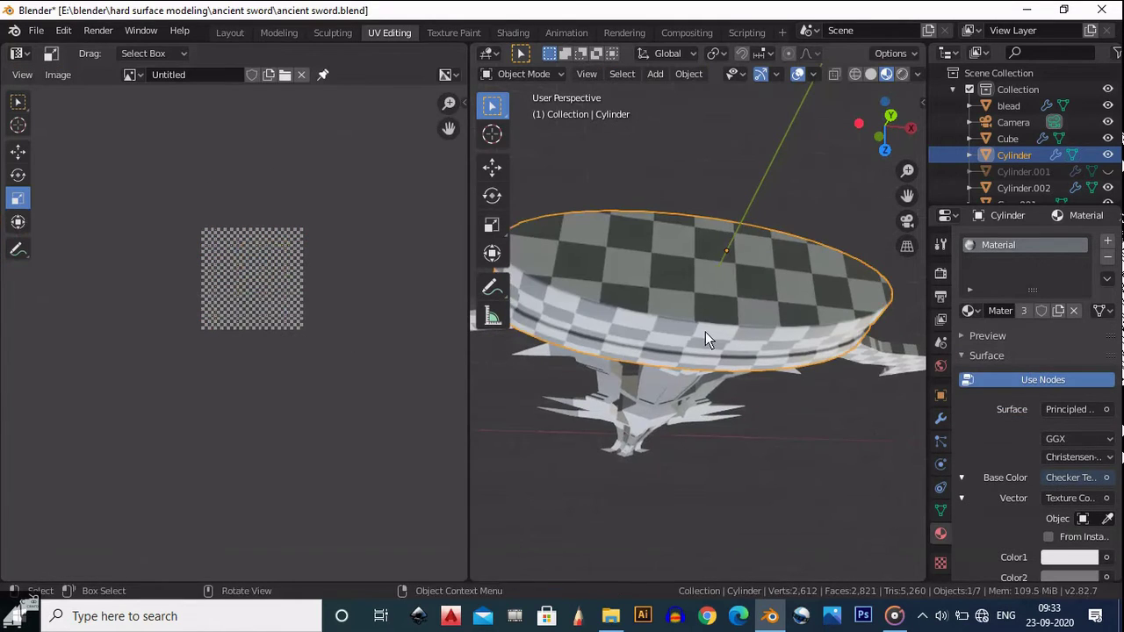
Unhide the Cylinder.001 object, the sword's grip above the Cylinder, and bring it into view
{"action": "middle_click_drag", "start_coordinate": [705, 332], "coordinate": [741, 224]}
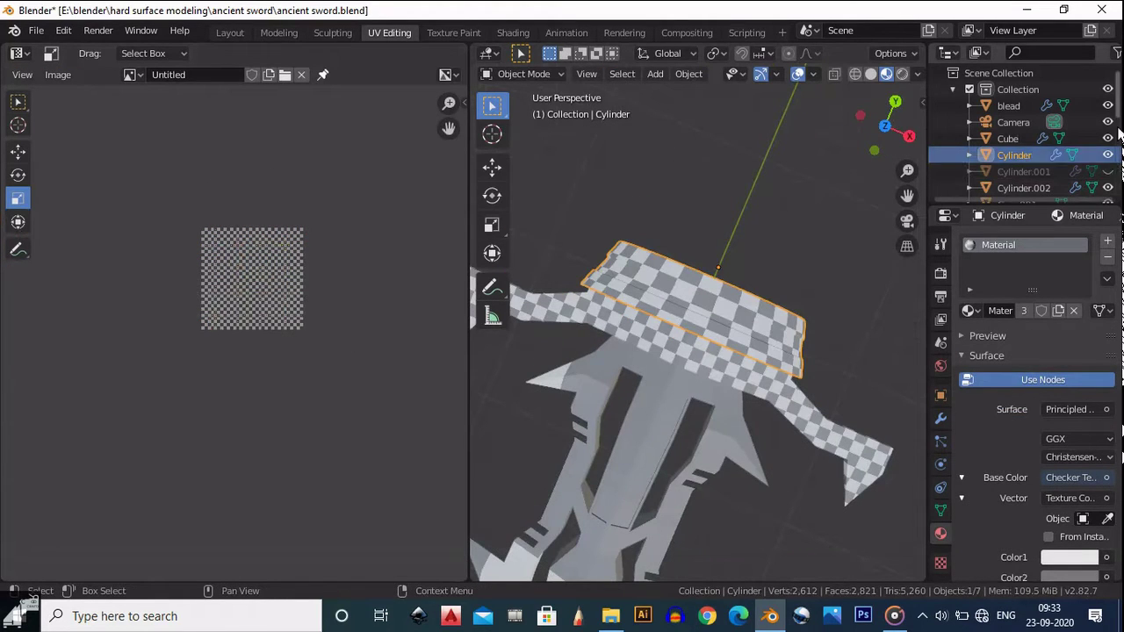
{"action": "scroll", "coordinate": [1115, 131], "scroll_direction": "down", "scroll_amount": 2}
{"action": "left_click", "coordinate": [1107, 140]}
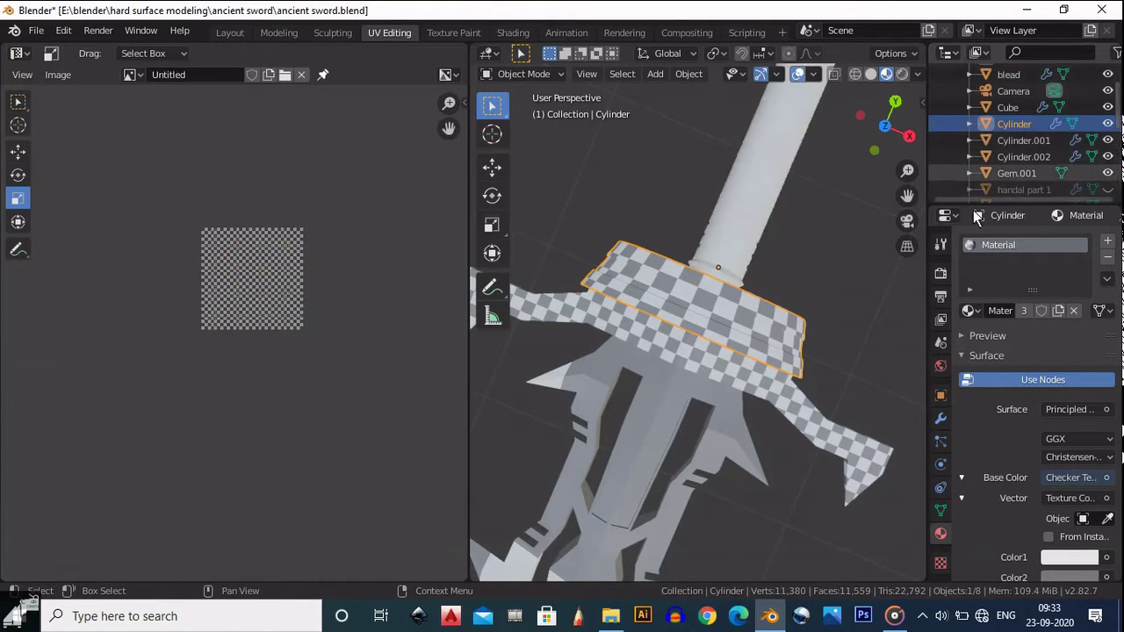
{"action": "middle_click_drag", "start_coordinate": [755, 252], "coordinate": [879, 205]}
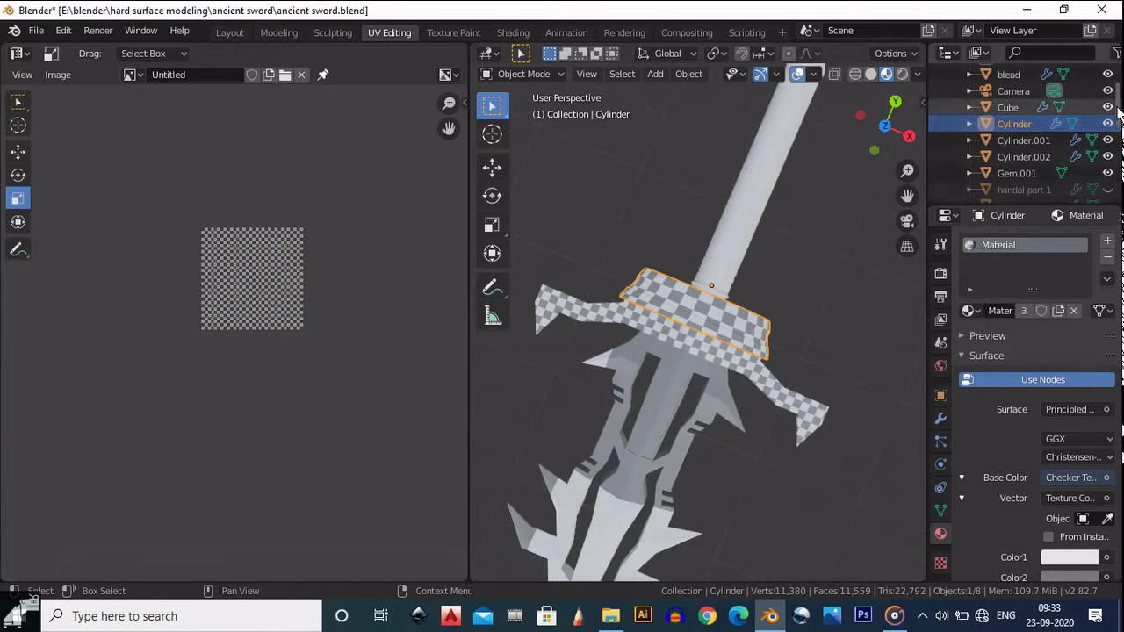
Select the Cylinder.001 grip and assign the existing checker Material to it
{"action": "scroll", "coordinate": [1115, 115], "scroll_direction": "up", "scroll_amount": 2}
{"action": "middle_click_drag", "start_coordinate": [748, 259], "coordinate": [845, 211]}
{"action": "left_click", "coordinate": [761, 299]}
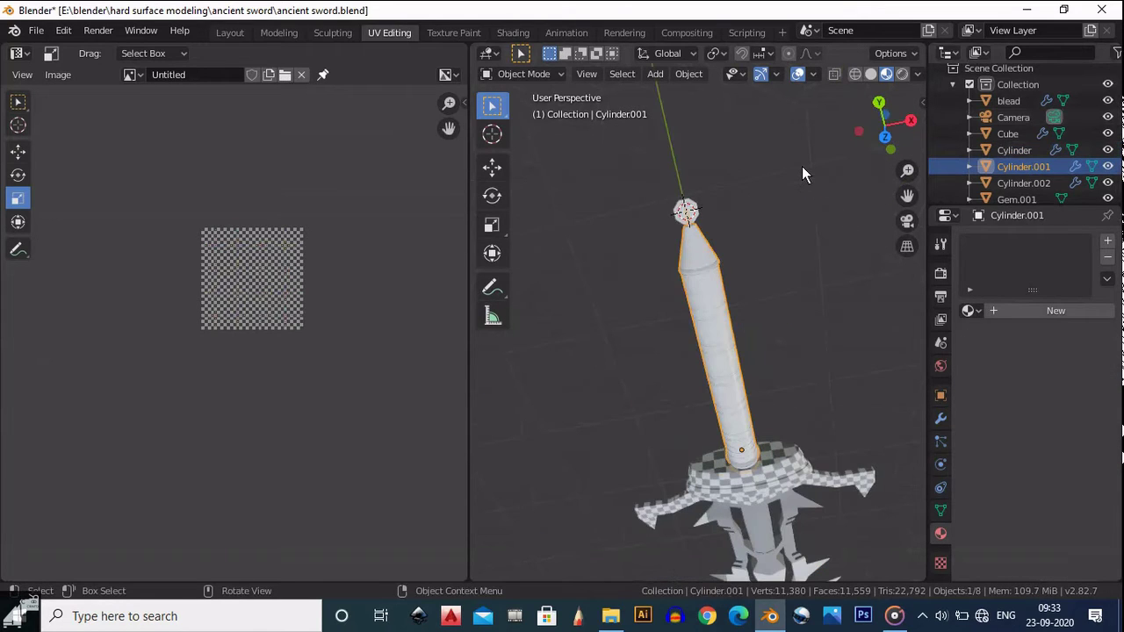
{"action": "left_click", "coordinate": [971, 311]}
{"action": "left_click", "coordinate": [881, 337]}
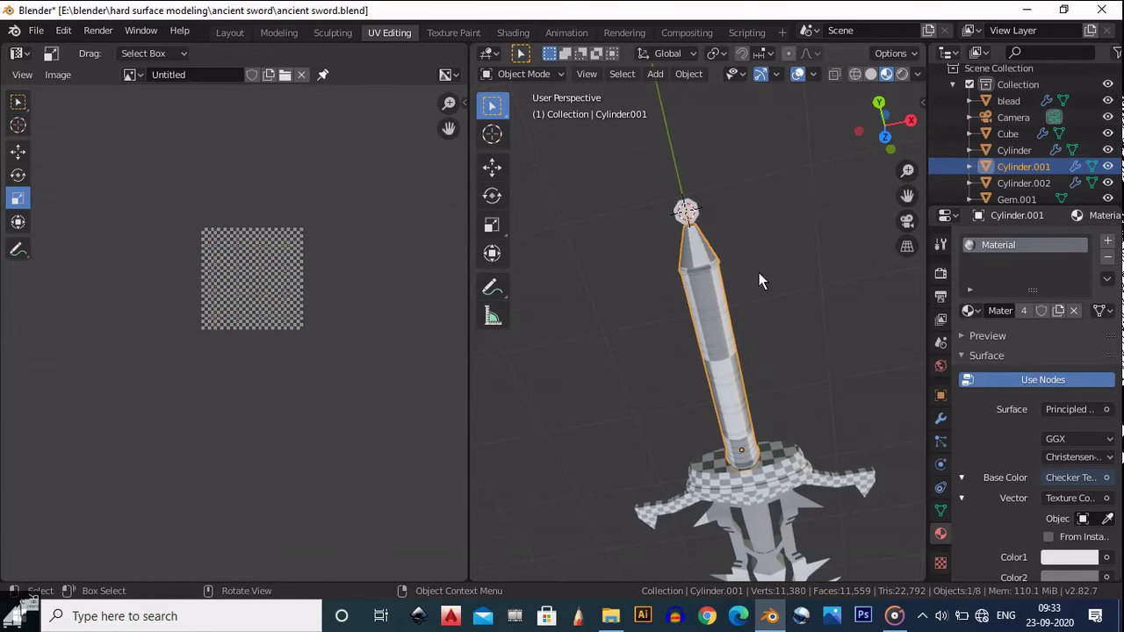
Put the grip in Edit Mode and enlarge all of its UV islands uniformly to get smaller checker squares
{"action": "middle_click_drag", "start_coordinate": [758, 272], "coordinate": [759, 301]}
{"action": "scroll", "coordinate": [765, 277], "scroll_direction": "up", "scroll_amount": 2}
{"action": "middle_click_drag", "start_coordinate": [772, 349], "coordinate": [790, 316]}
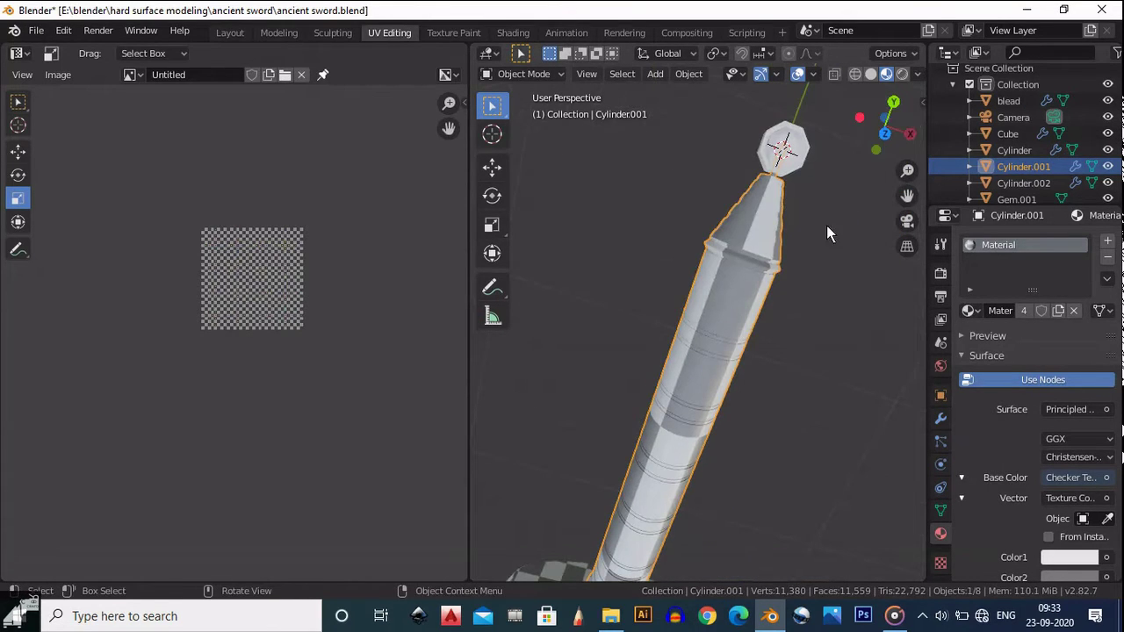
{"action": "left_click", "coordinate": [886, 134]}
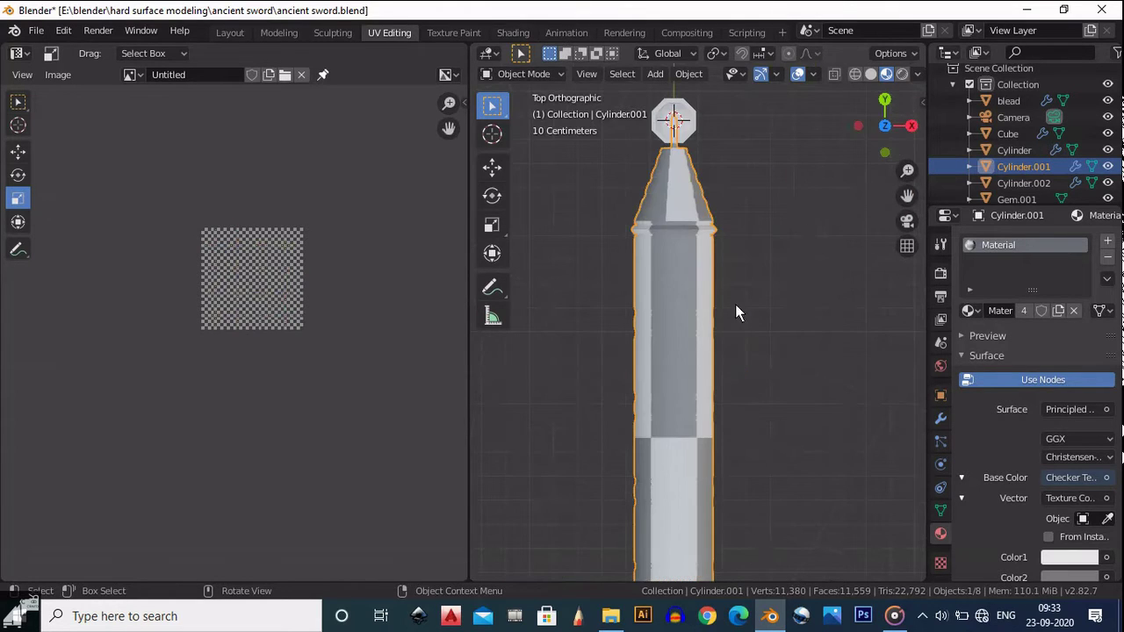
{"action": "key", "text": "Tab"}
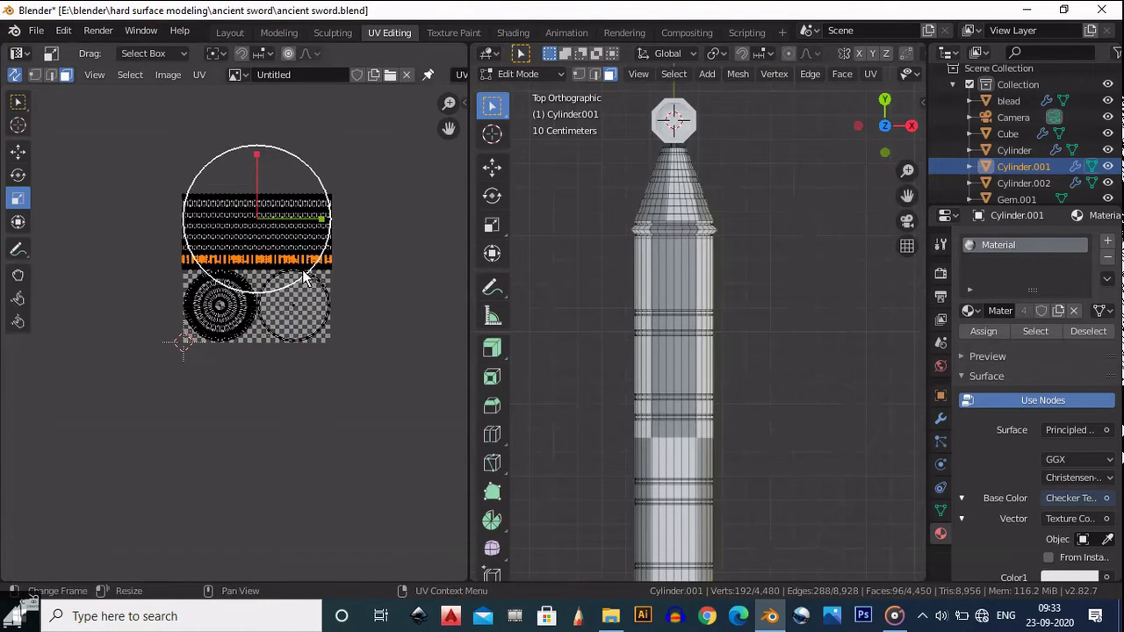
{"action": "scroll", "coordinate": [305, 277], "scroll_direction": "up", "scroll_amount": 2}
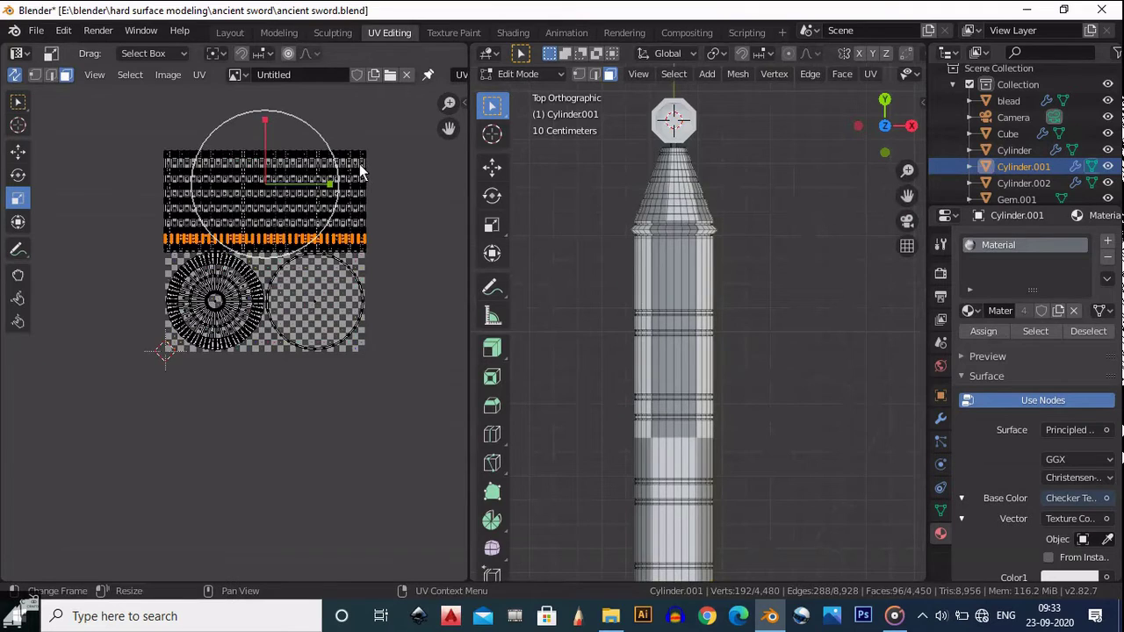
{"action": "key", "text": "a"}
{"action": "scroll", "coordinate": [308, 301], "scroll_direction": "down", "scroll_amount": 4}
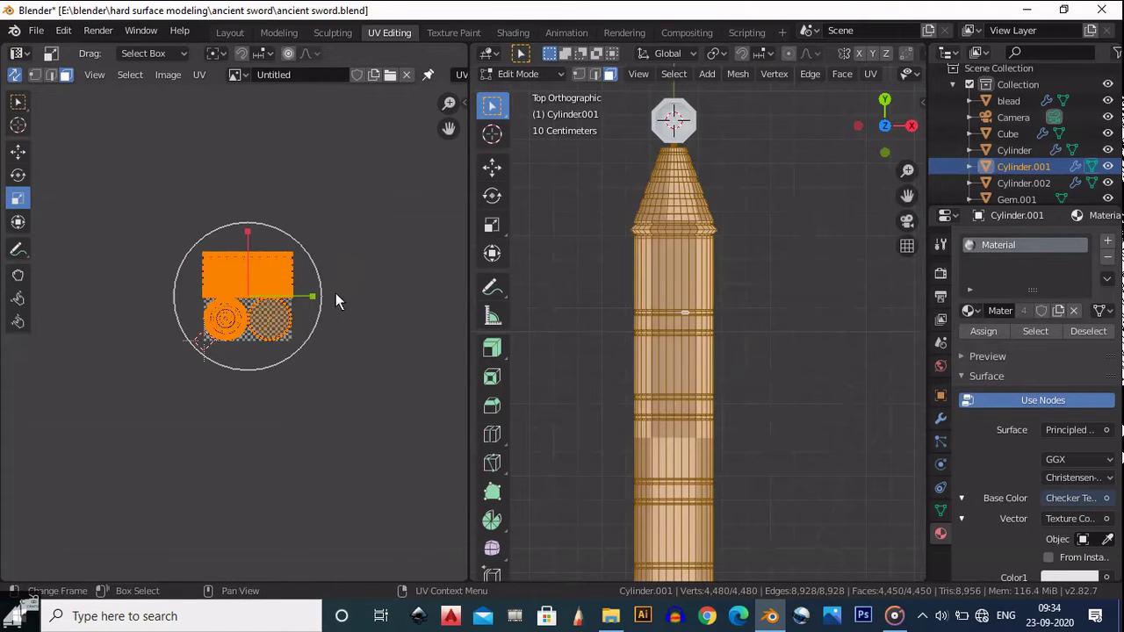
{"action": "key", "text": "s"}
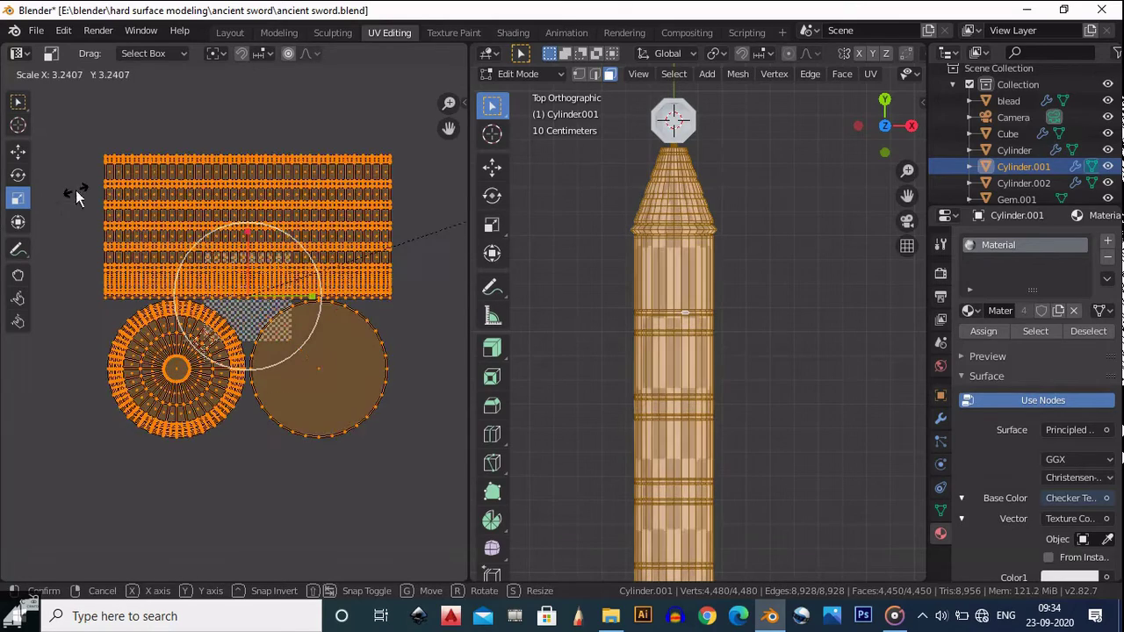
{"action": "left_click", "coordinate": [10, 239]}
{"action": "scroll", "coordinate": [372, 236], "scroll_direction": "up", "scroll_amount": 2}
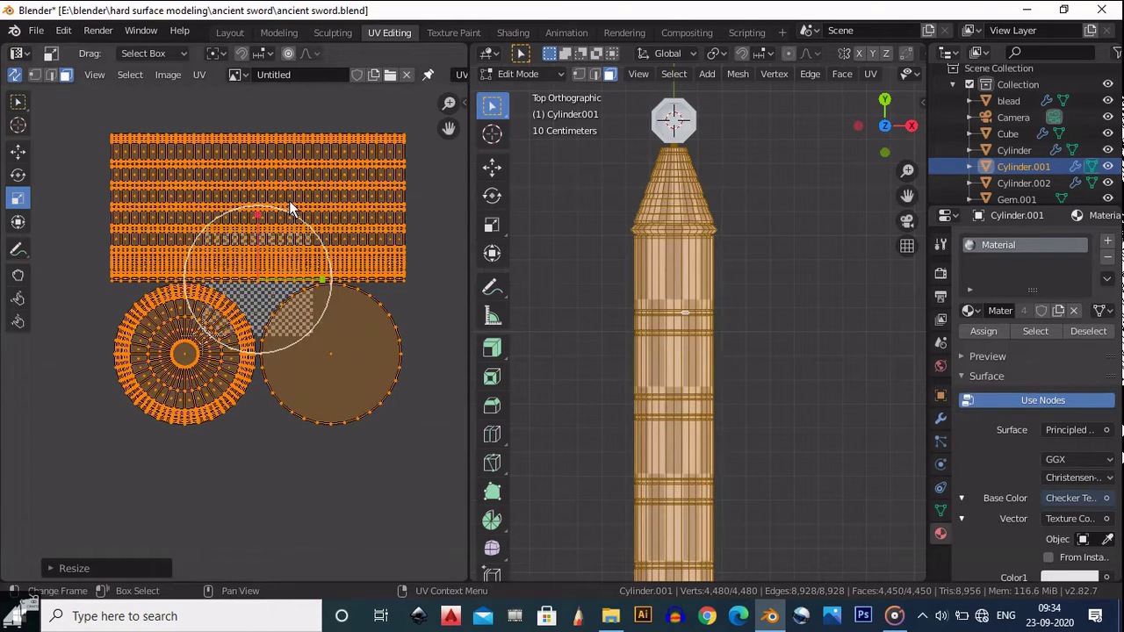
Select only the UV island of the grip's straight shaft, narrow it horizontally and stretch it vertically
{"action": "key", "text": "l"}
{"action": "key", "text": "alt+a"}
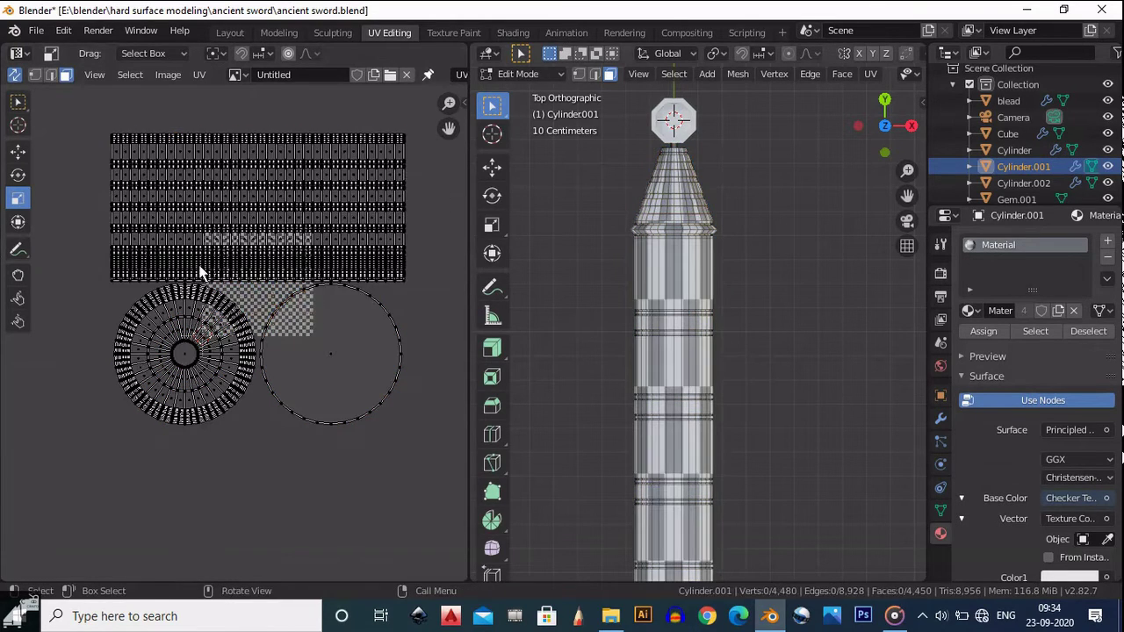
{"action": "key", "text": "l"}
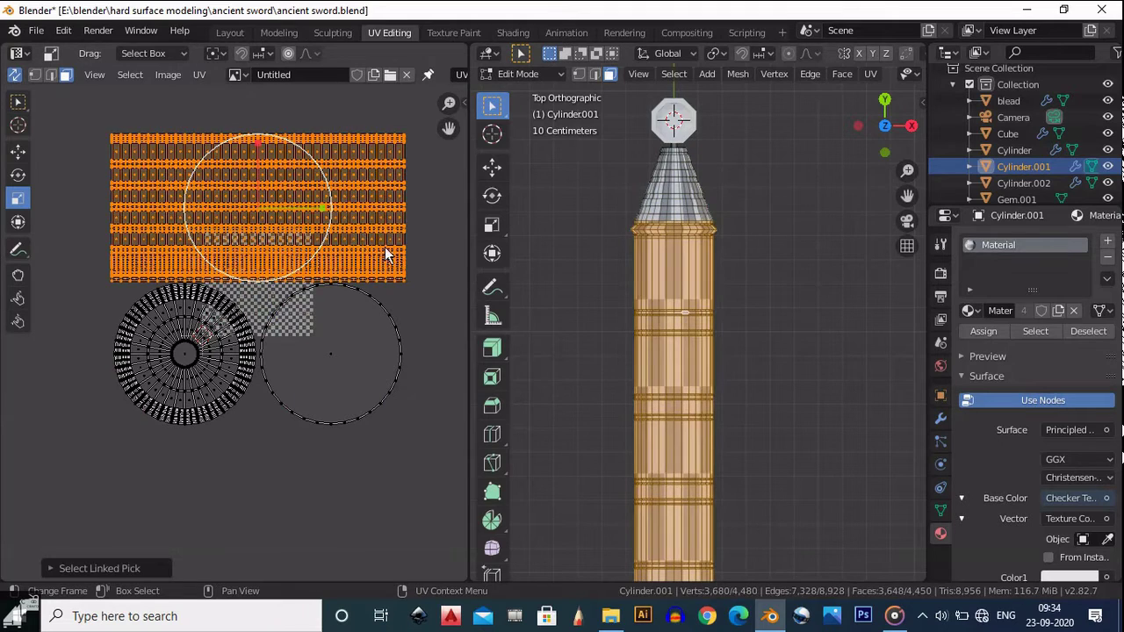
{"action": "key", "text": "s"}
{"action": "key", "text": "x"}
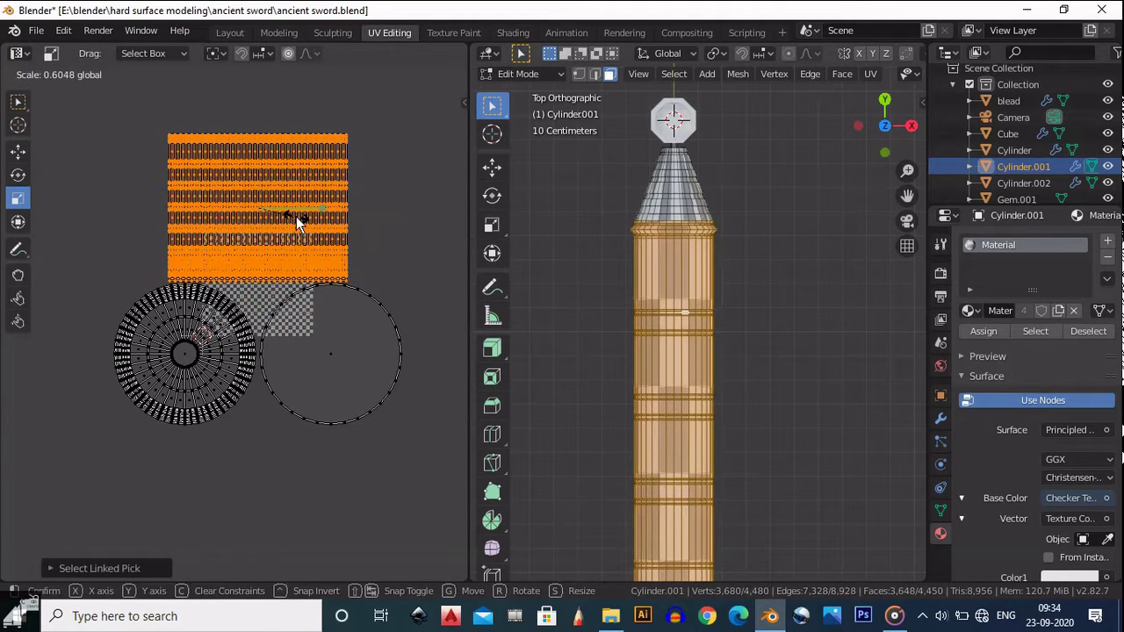
{"action": "left_click_drag", "start_coordinate": [284, 193], "coordinate": [258, 166]}
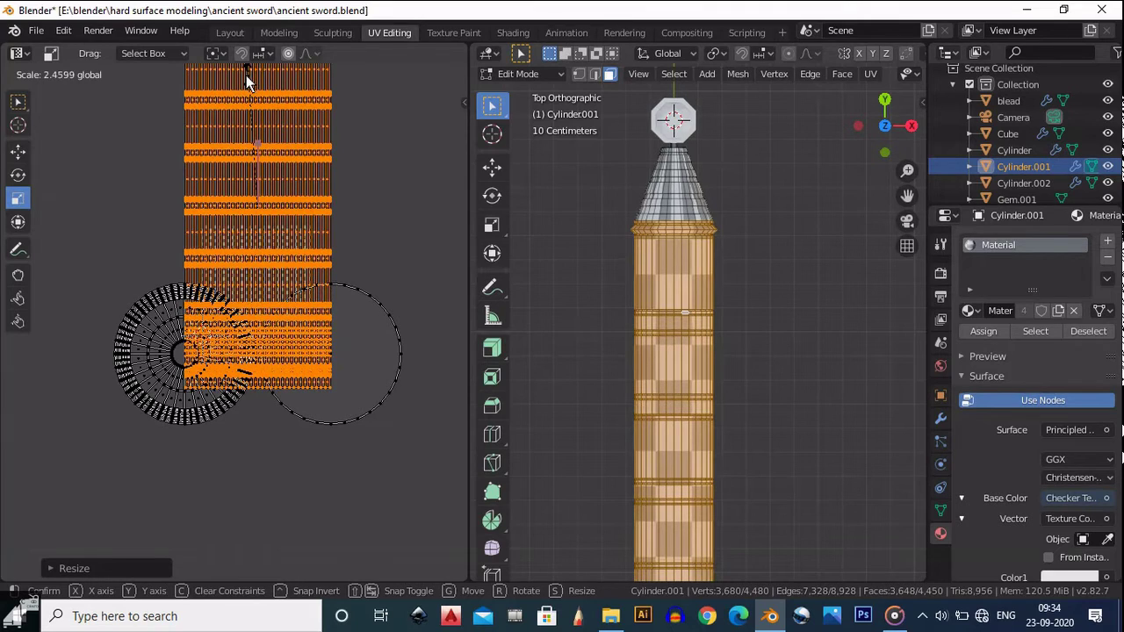
{"action": "left_click", "coordinate": [286, 145]}
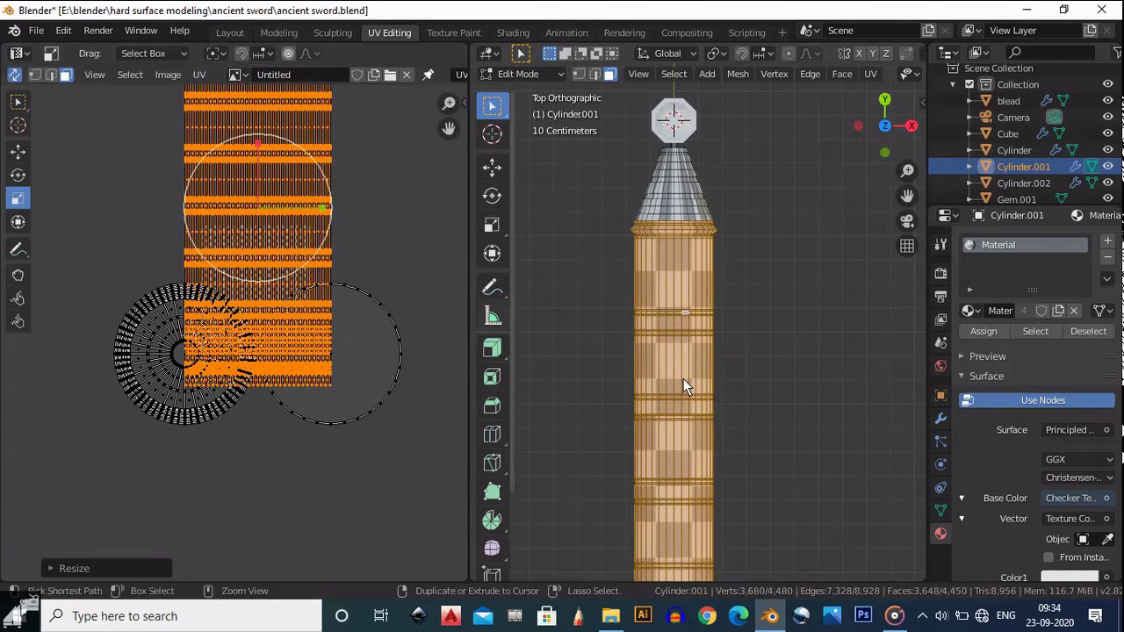
Inspect the checker along the shaft from below and scale its UV island horizontally to about 0.9
{"action": "scroll", "coordinate": [691, 243], "scroll_direction": "up", "scroll_amount": 3}
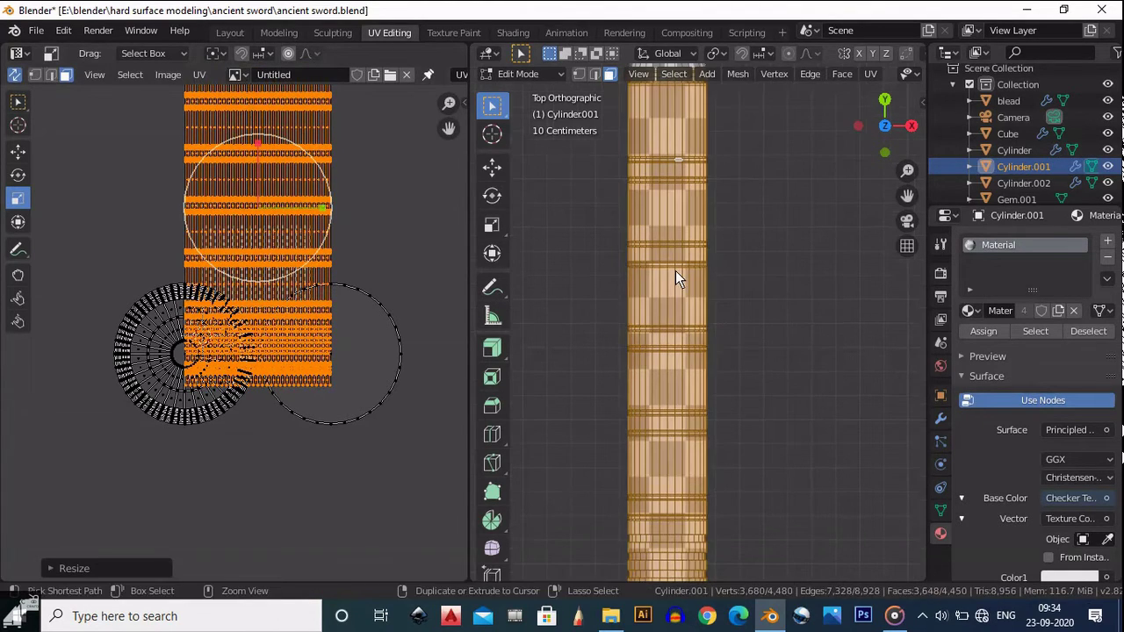
{"action": "mouse_move", "coordinate": [673, 359]}
{"action": "middle_mouse_down"}
{"action": "mouse_move", "coordinate": [782, 328]}
{"action": "mouse_move", "coordinate": [730, 332]}
{"action": "mouse_move", "coordinate": [732, 269]}
{"action": "mouse_move", "coordinate": [658, 520]}
{"action": "mouse_move", "coordinate": [674, 363]}
{"action": "middle_mouse_up"}
{"action": "middle_click_drag", "start_coordinate": [594, 427], "coordinate": [876, 179]}
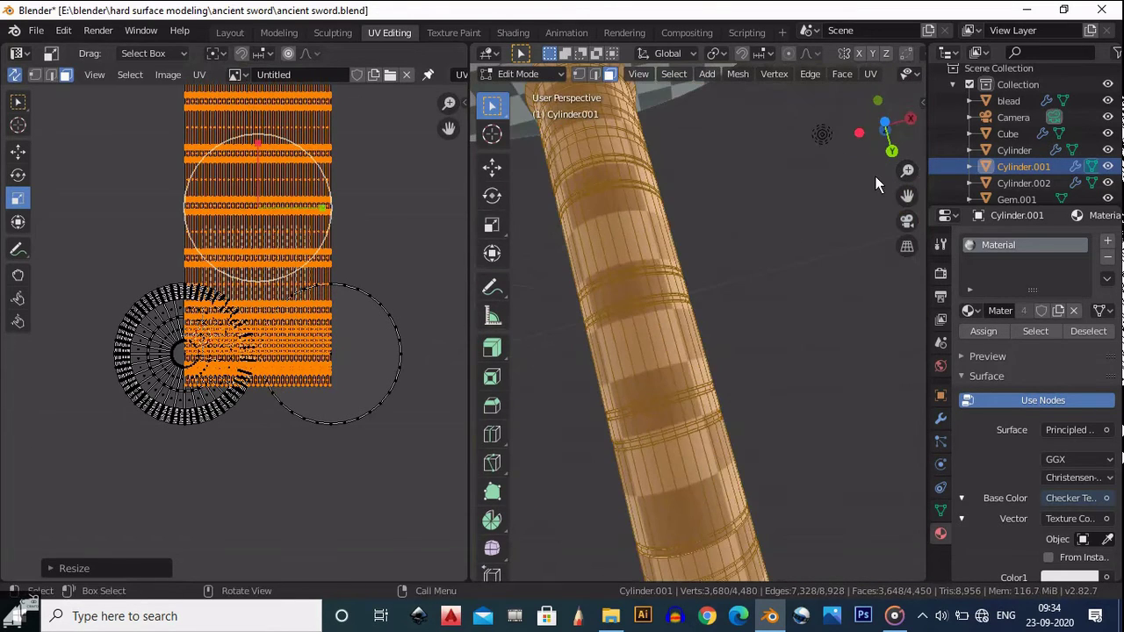
{"action": "left_click", "coordinate": [883, 122]}
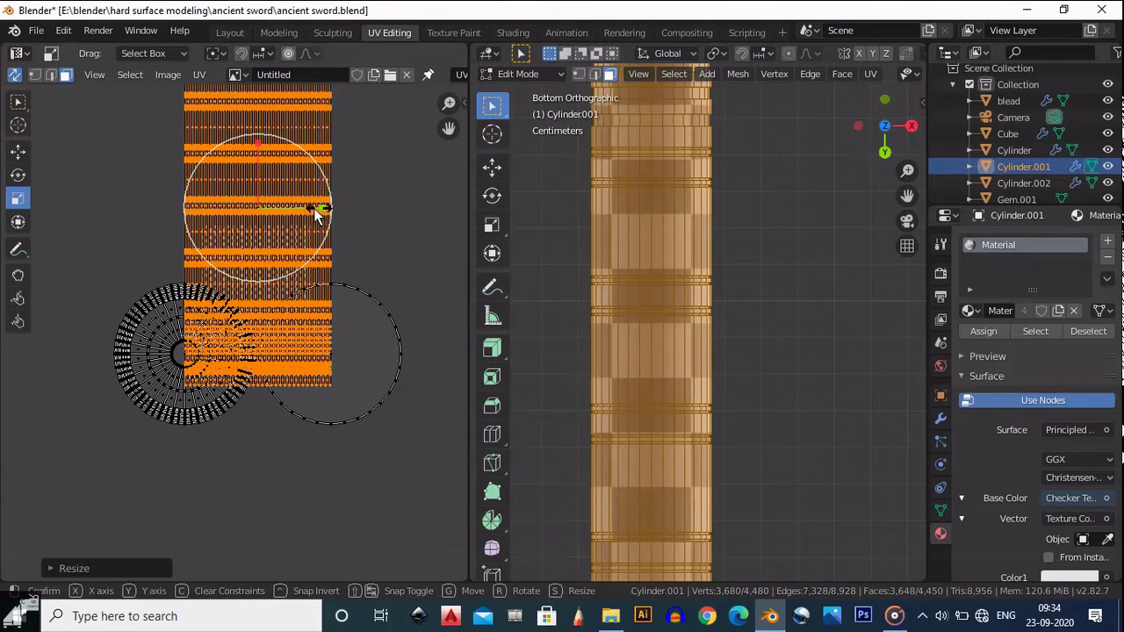
{"action": "key", "text": "s"}
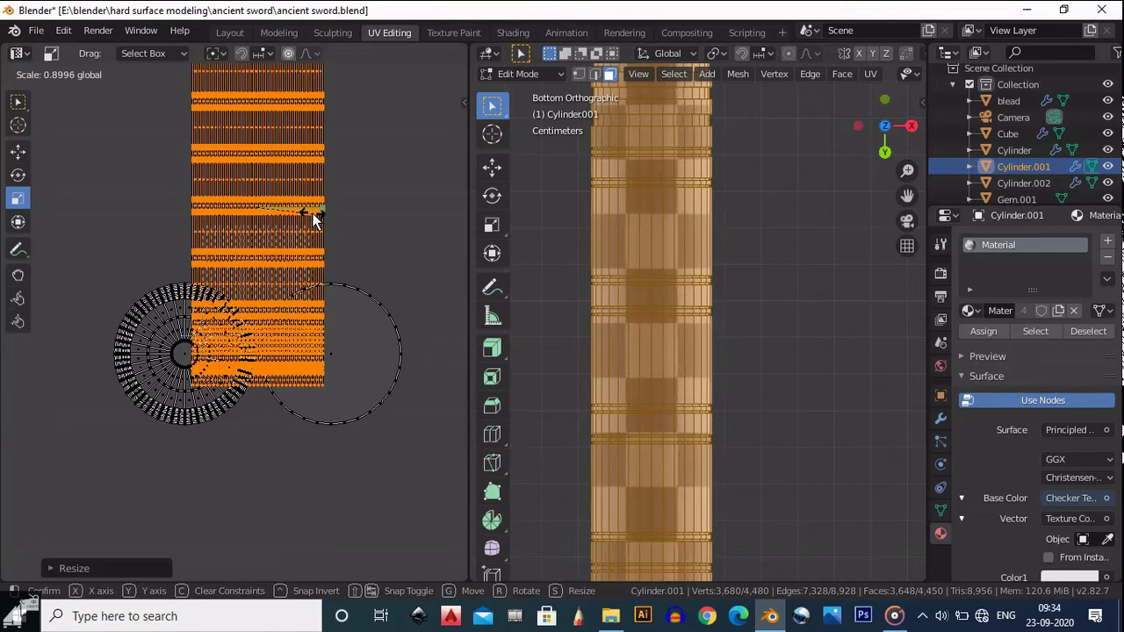
{"action": "left_click", "coordinate": [312, 214]}
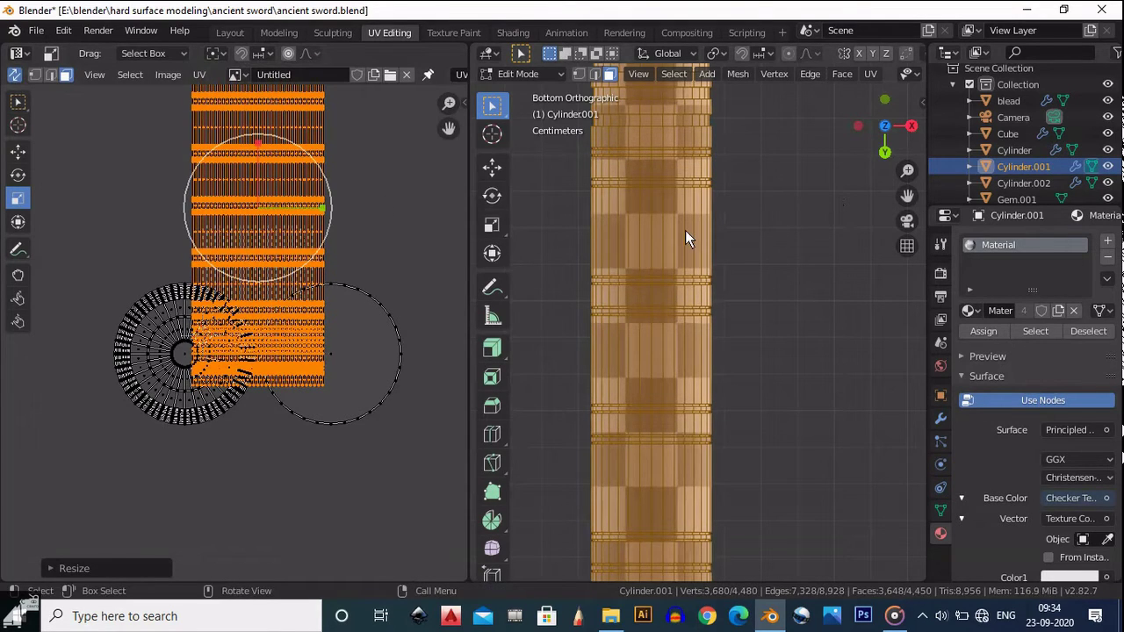
Select only the circular UV island of the grip's conical tip and move it straight down, clear of the shaft's island
{"action": "middle_click_drag", "start_coordinate": [685, 230], "coordinate": [779, 314]}
{"action": "scroll", "coordinate": [746, 214], "scroll_direction": "down", "scroll_amount": 2}
{"action": "middle_click_drag", "start_coordinate": [746, 214], "coordinate": [749, 274], "text": "shift"}
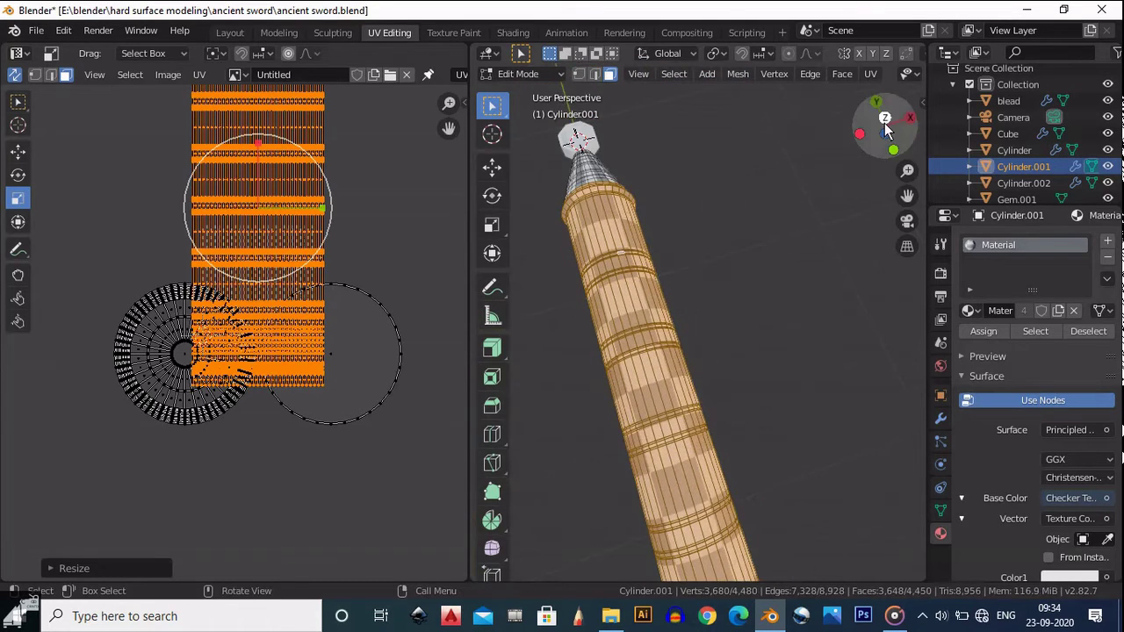
{"action": "left_click", "coordinate": [885, 121]}
{"action": "middle_click_drag", "start_coordinate": [661, 214], "coordinate": [729, 354], "text": "shift"}
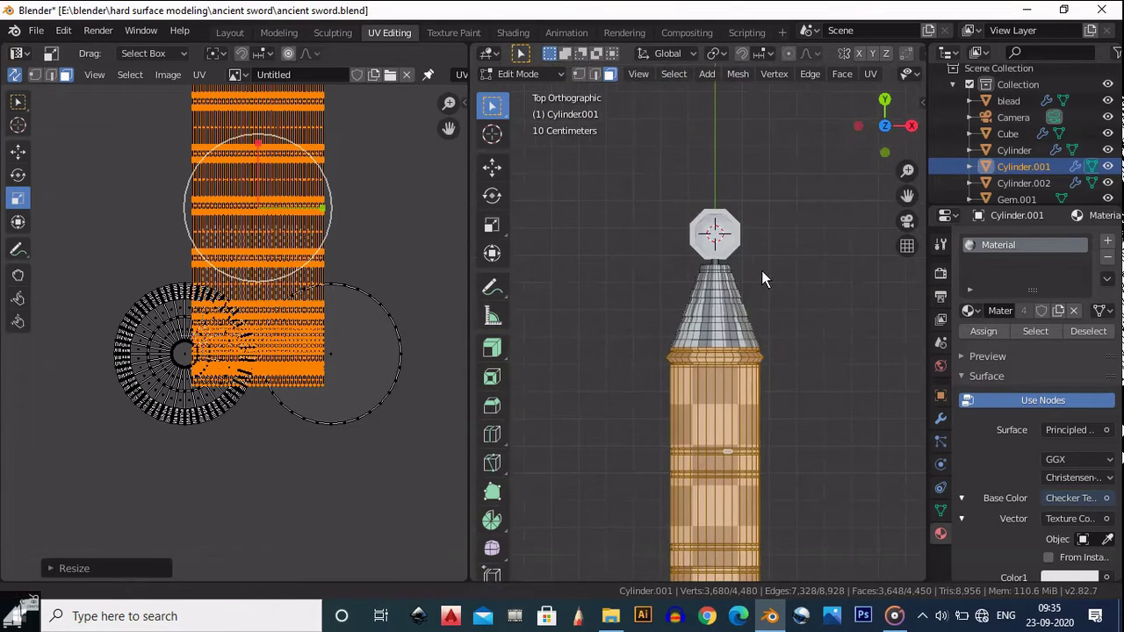
{"action": "middle_click_drag", "start_coordinate": [761, 271], "coordinate": [714, 249], "text": "shift"}
{"action": "middle_click_drag", "start_coordinate": [697, 276], "coordinate": [762, 306], "text": "shift"}
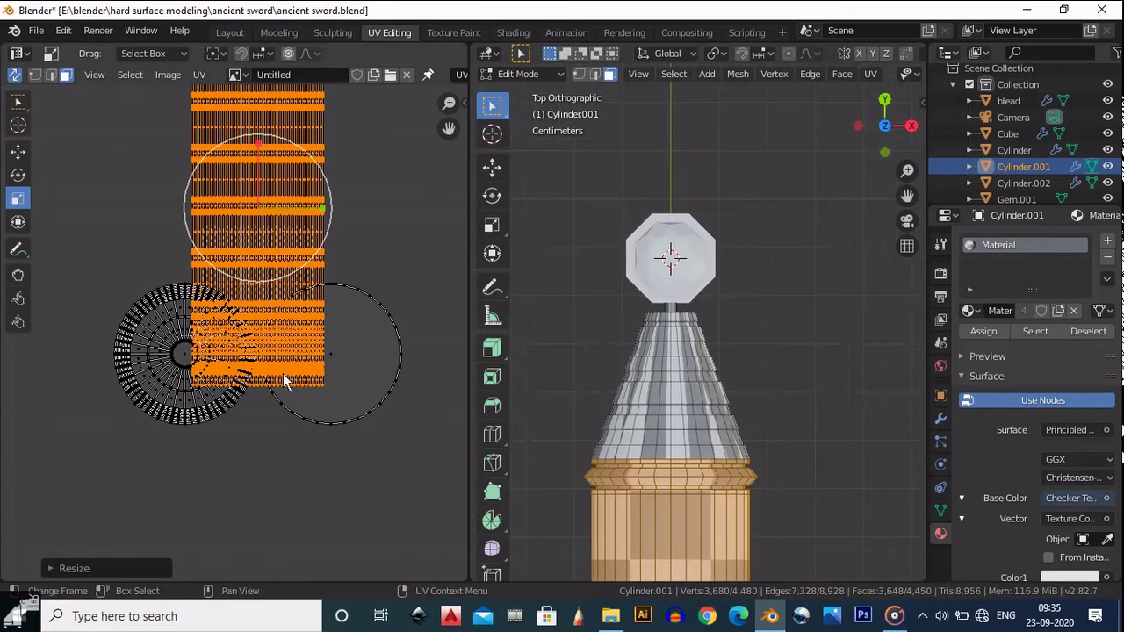
{"action": "middle_click_drag", "start_coordinate": [356, 285], "coordinate": [358, 302], "text": "ctrl"}
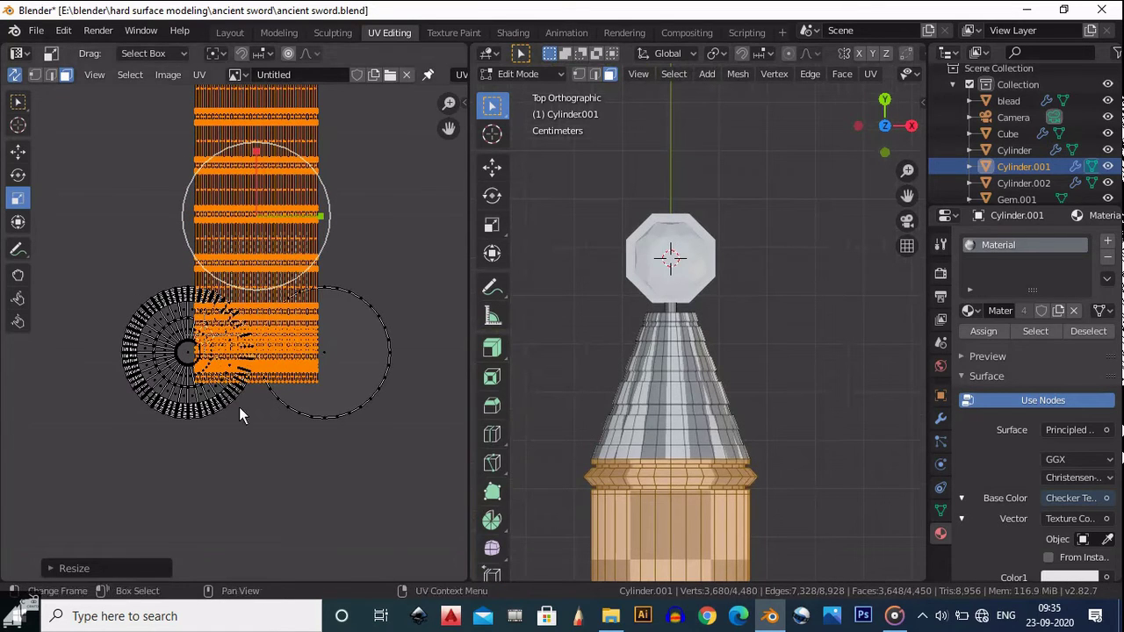
{"action": "key", "text": "l"}
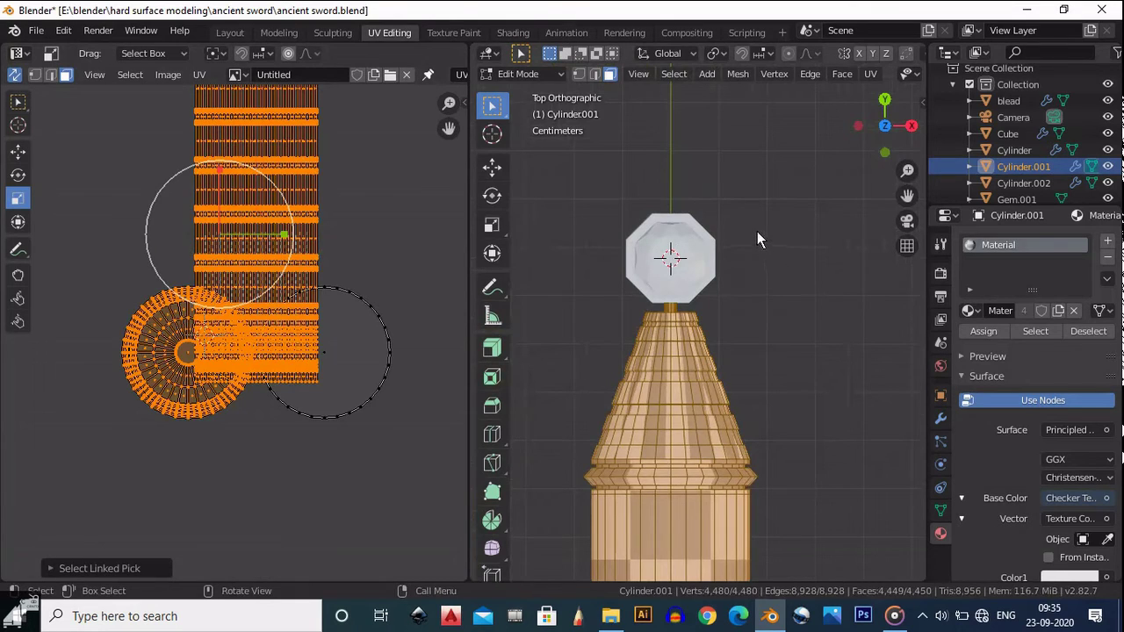
{"action": "key", "text": "alt+a"}
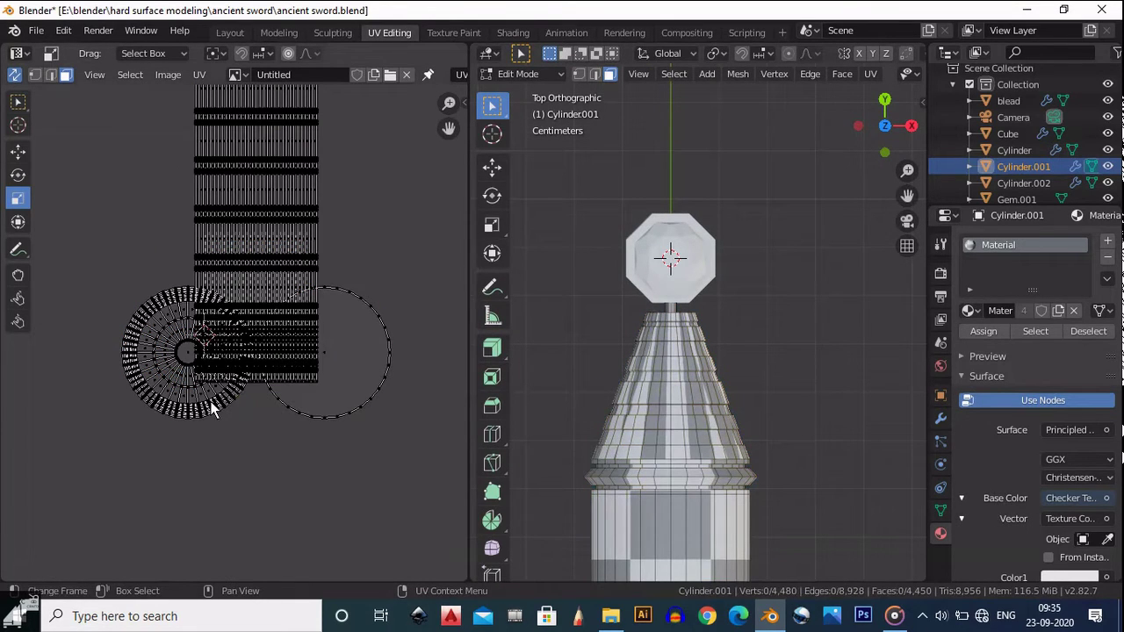
{"action": "key", "text": "l"}
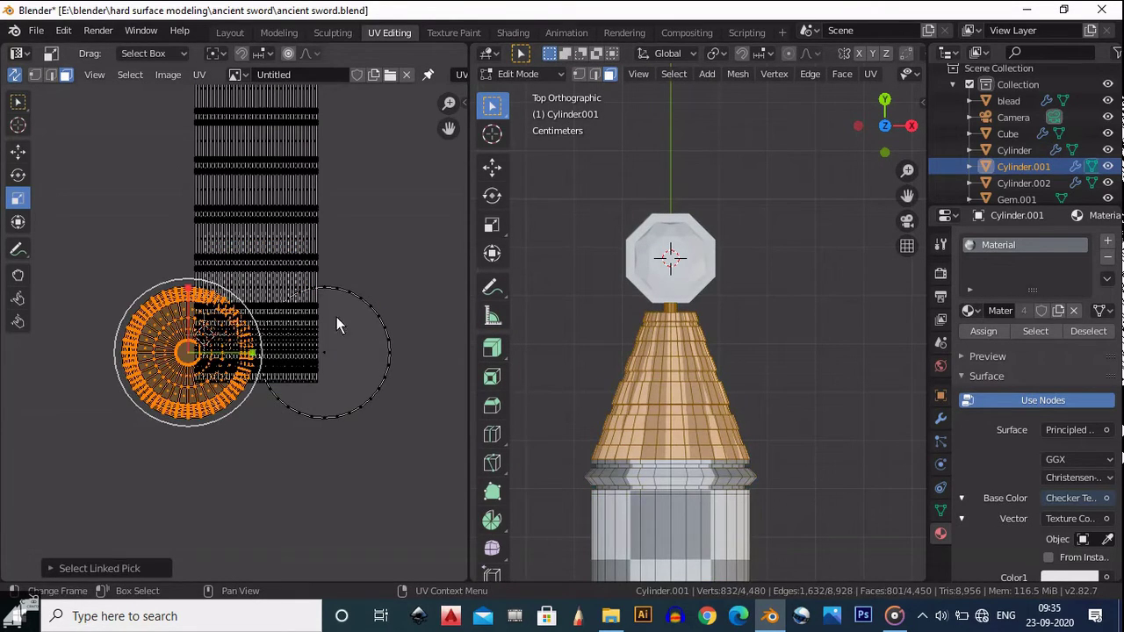
{"action": "left_click", "coordinate": [18, 151]}
{"action": "left_click_drag", "start_coordinate": [193, 326], "coordinate": [193, 386]}
{"action": "middle_click_drag", "start_coordinate": [667, 378], "coordinate": [723, 347], "text": "shift"}
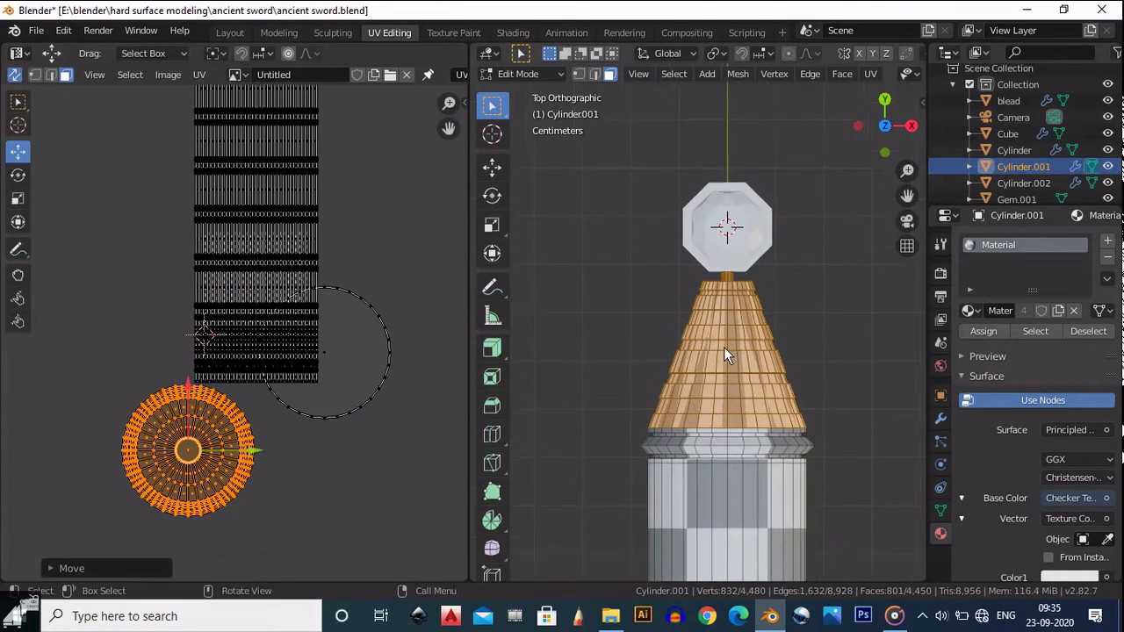
{"action": "key", "text": "s"}
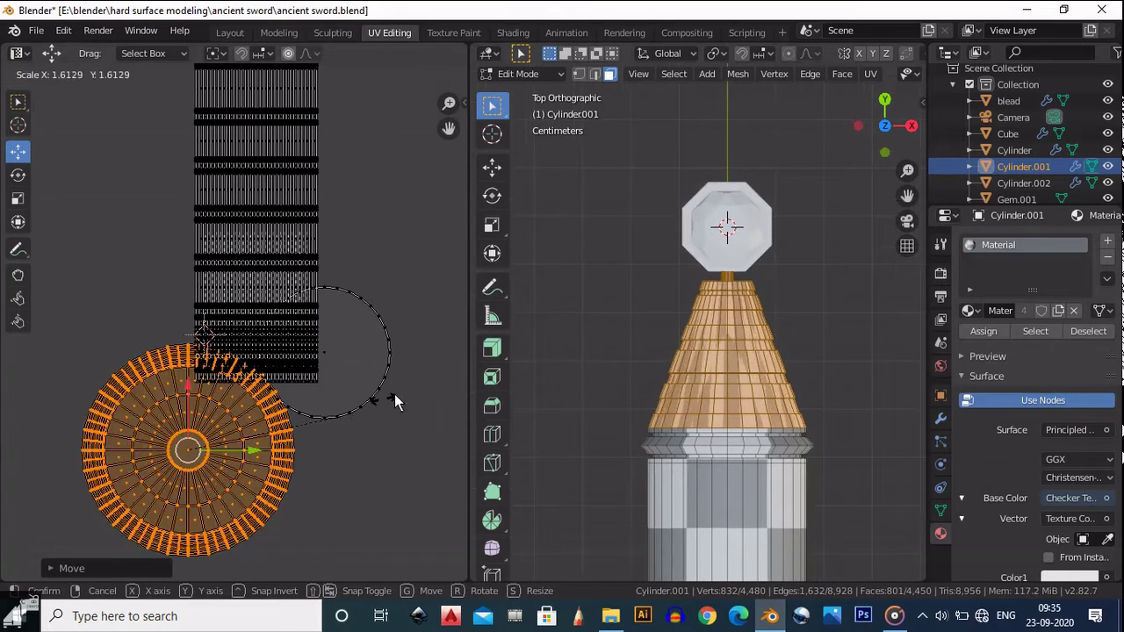
{"action": "key", "text": "Escape"}
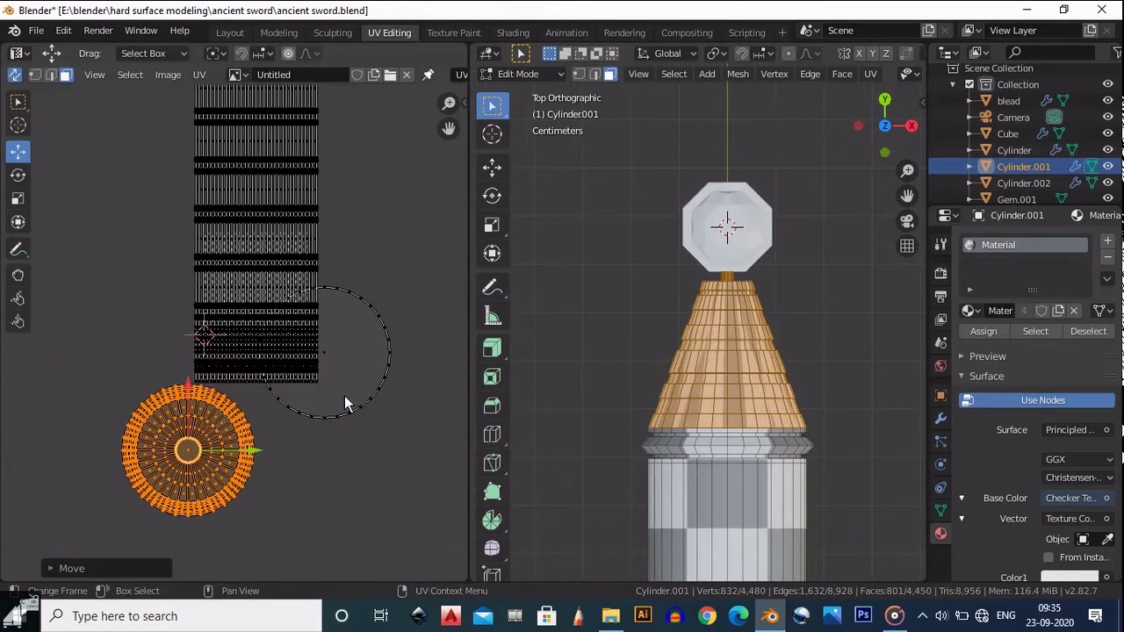
Unwrap the selected conical tip again with Cylinder Projection from the top view
{"action": "middle_click_drag", "start_coordinate": [730, 345], "coordinate": [850, 164]}
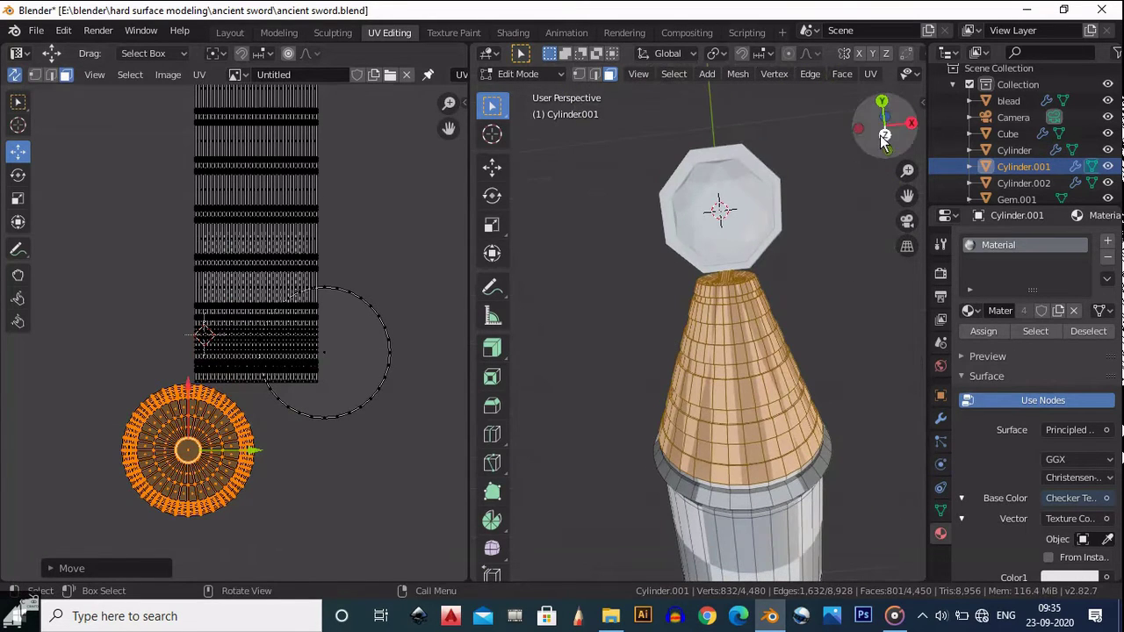
{"action": "left_click", "coordinate": [884, 136]}
{"action": "left_click", "coordinate": [871, 75]}
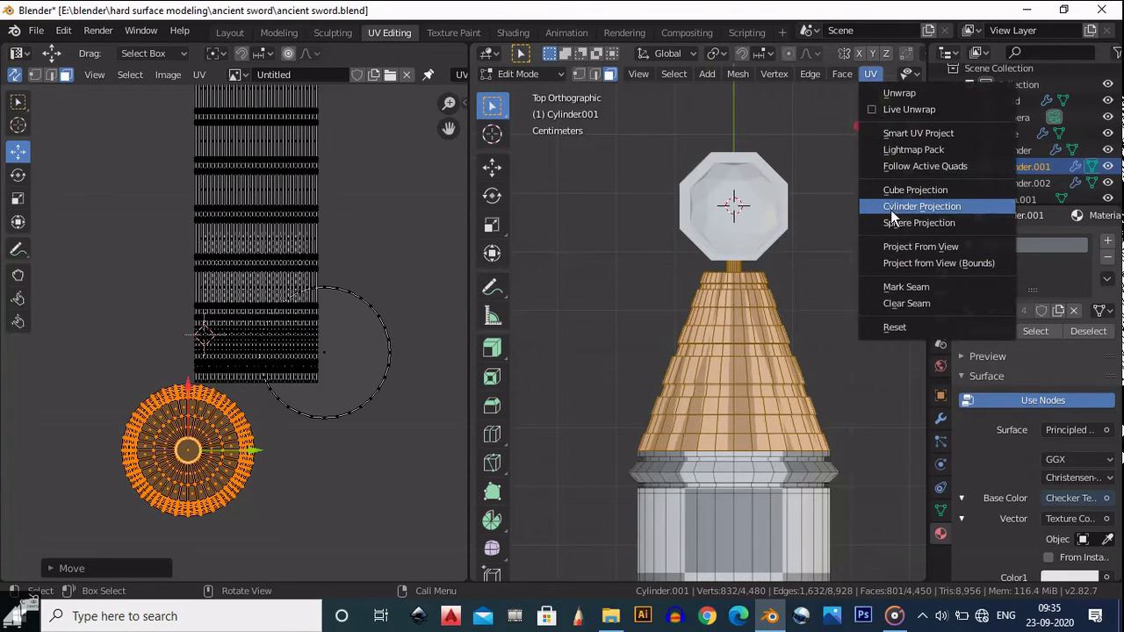
{"action": "left_click", "coordinate": [885, 209]}
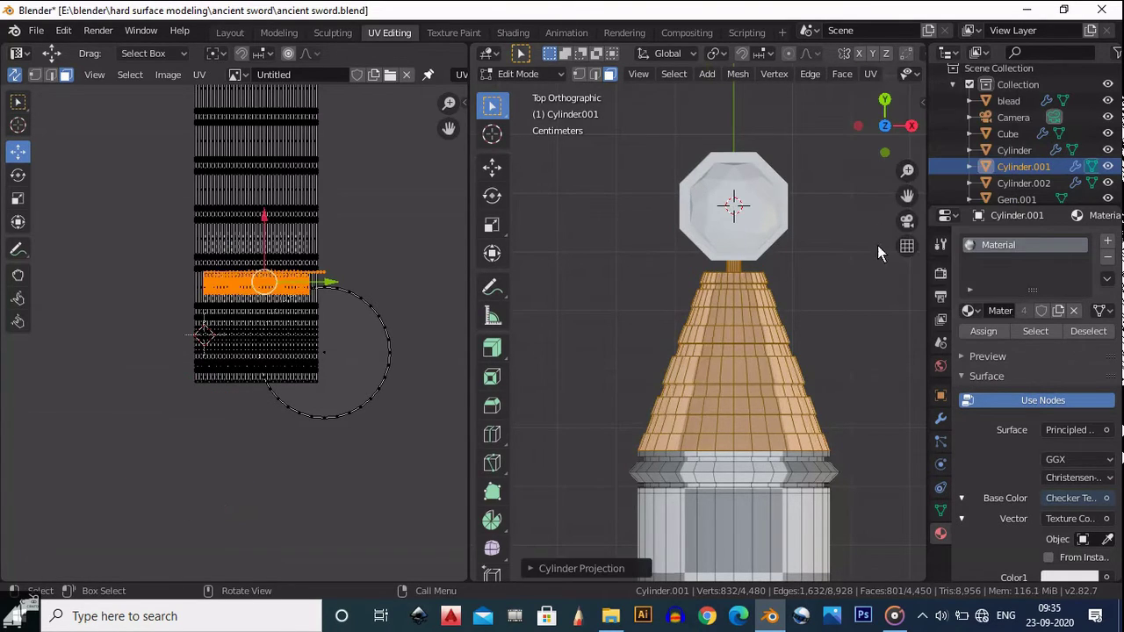
Move the conical tip's UV island straight down below the shaft's island and enlarge it uniformly to more than four times its size
{"action": "scroll", "coordinate": [744, 329], "scroll_direction": "up", "scroll_amount": 3}
{"action": "middle_click_drag", "start_coordinate": [742, 335], "coordinate": [649, 342]}
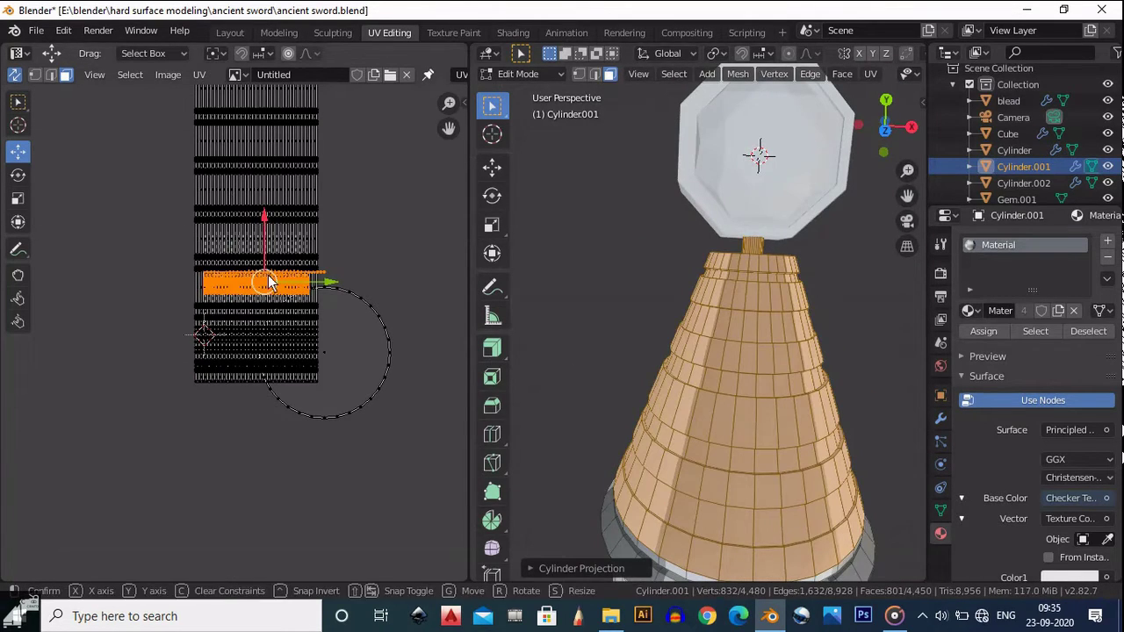
{"action": "left_click_drag", "start_coordinate": [267, 221], "coordinate": [330, 398]}
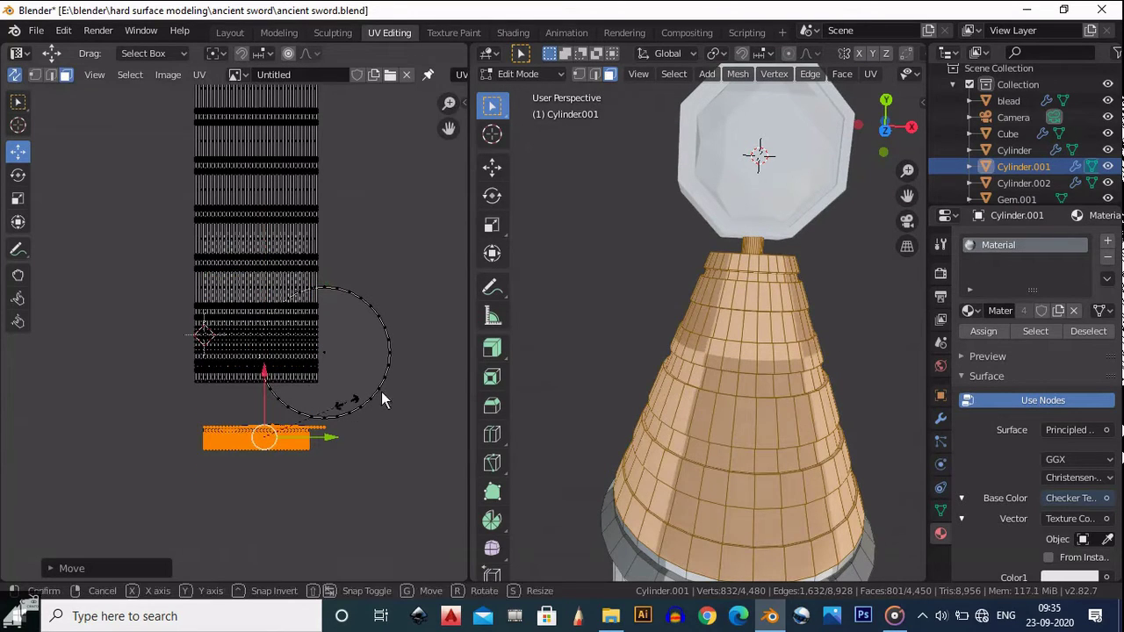
{"action": "key", "text": "s"}
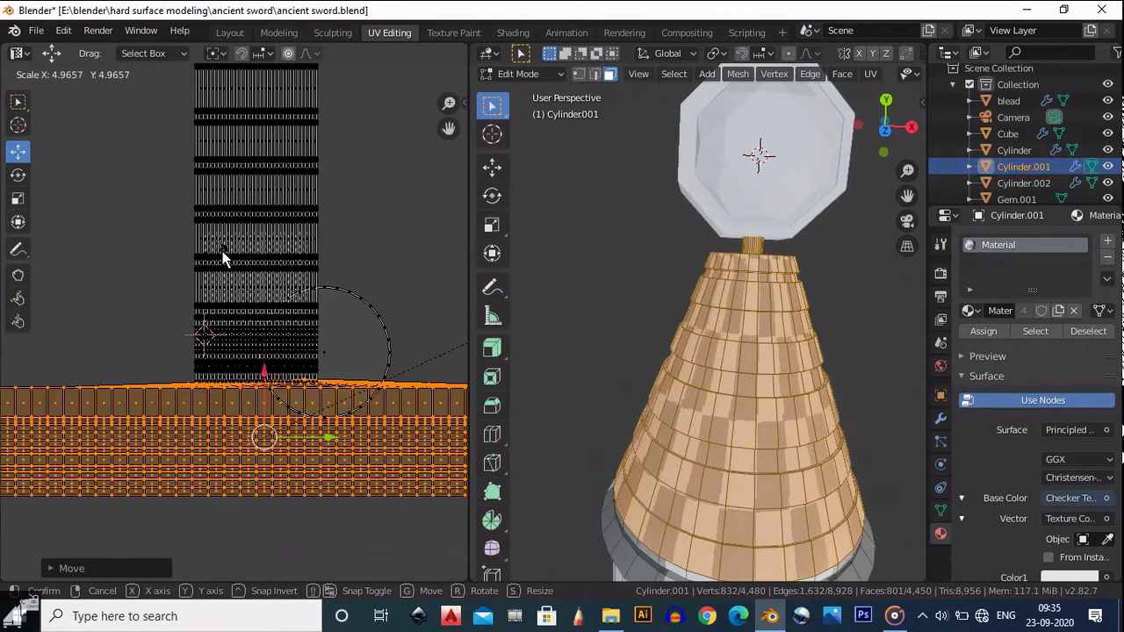
{"action": "left_click", "coordinate": [166, 314]}
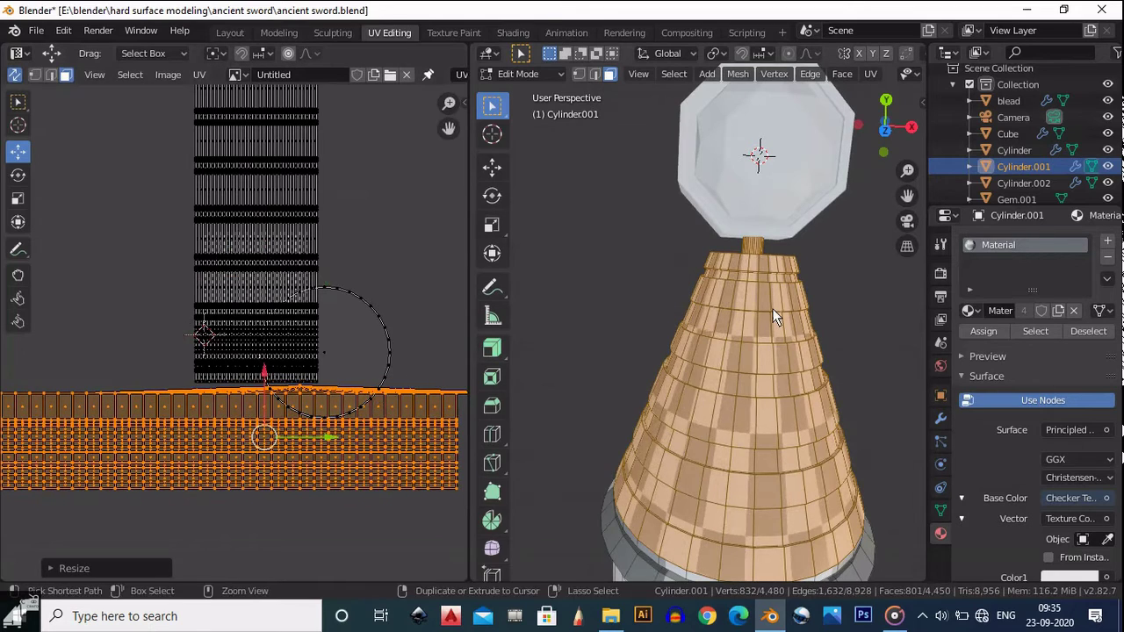
Check the checker around the conical tip and move its enlarged UV island further down, clear of the shaft's and circular islands
{"action": "scroll", "coordinate": [753, 374], "scroll_direction": "down", "scroll_amount": 3}
{"action": "middle_click_drag", "start_coordinate": [682, 422], "coordinate": [665, 167]}
{"action": "scroll", "coordinate": [319, 416], "scroll_direction": "down", "scroll_amount": 4}
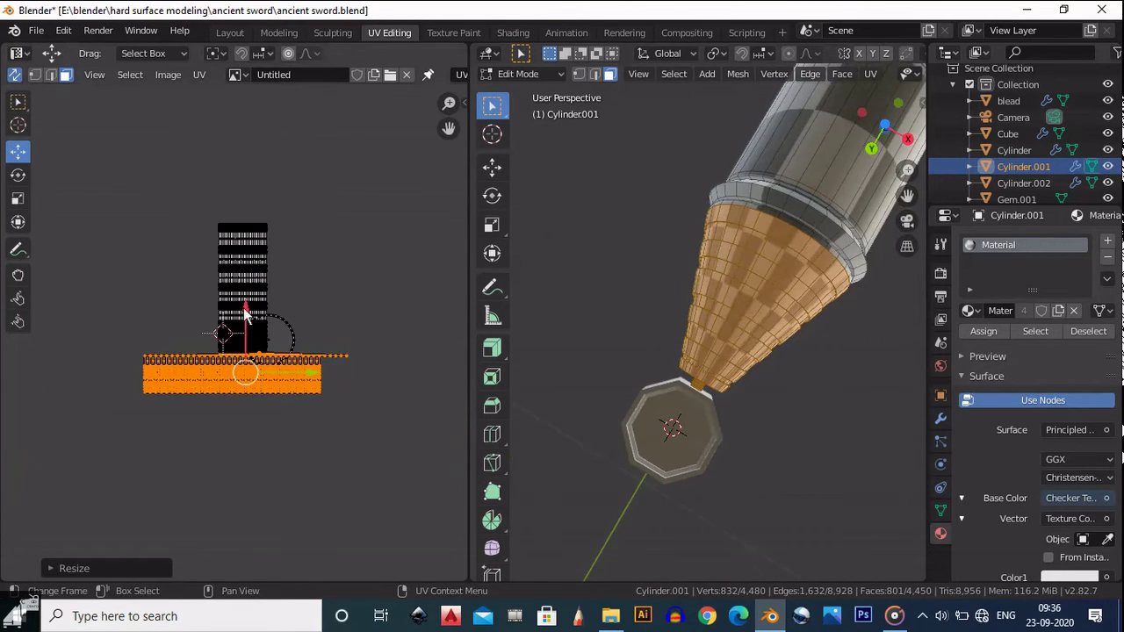
{"action": "left_click_drag", "start_coordinate": [254, 353], "coordinate": [324, 382]}
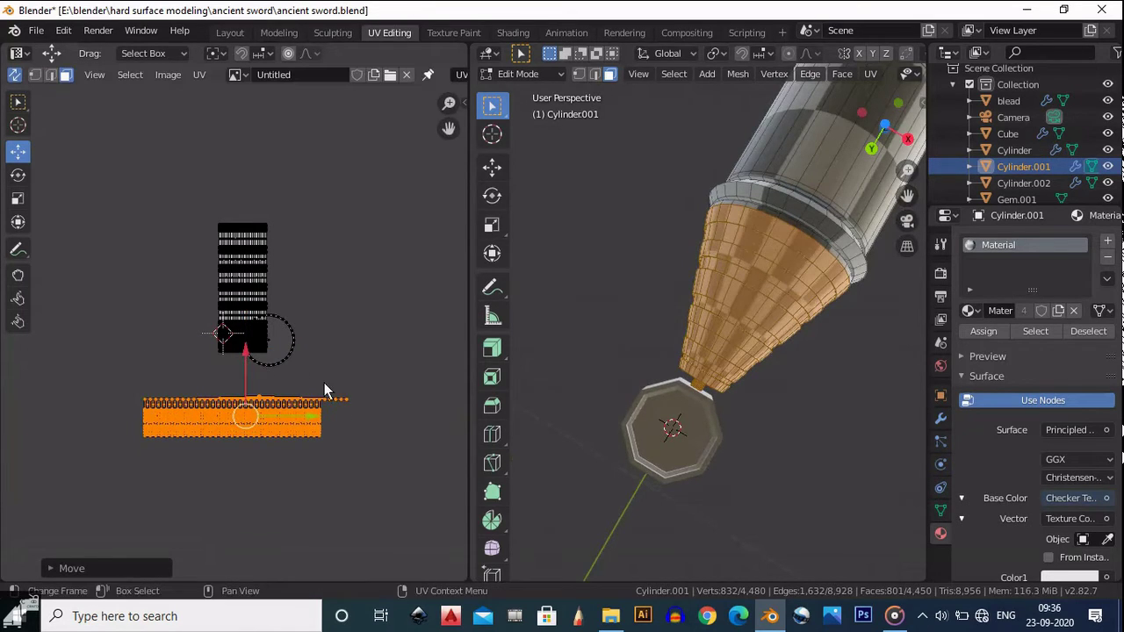
Narrow the conical tip's UV island horizontally with the Scale tool and stretch it vertically to even out the checker squares
{"action": "scroll", "coordinate": [330, 342], "scroll_direction": "up", "scroll_amount": 1}
{"action": "scroll", "coordinate": [154, 364], "scroll_direction": "up", "scroll_amount": 1}
{"action": "left_click", "coordinate": [13, 199]}
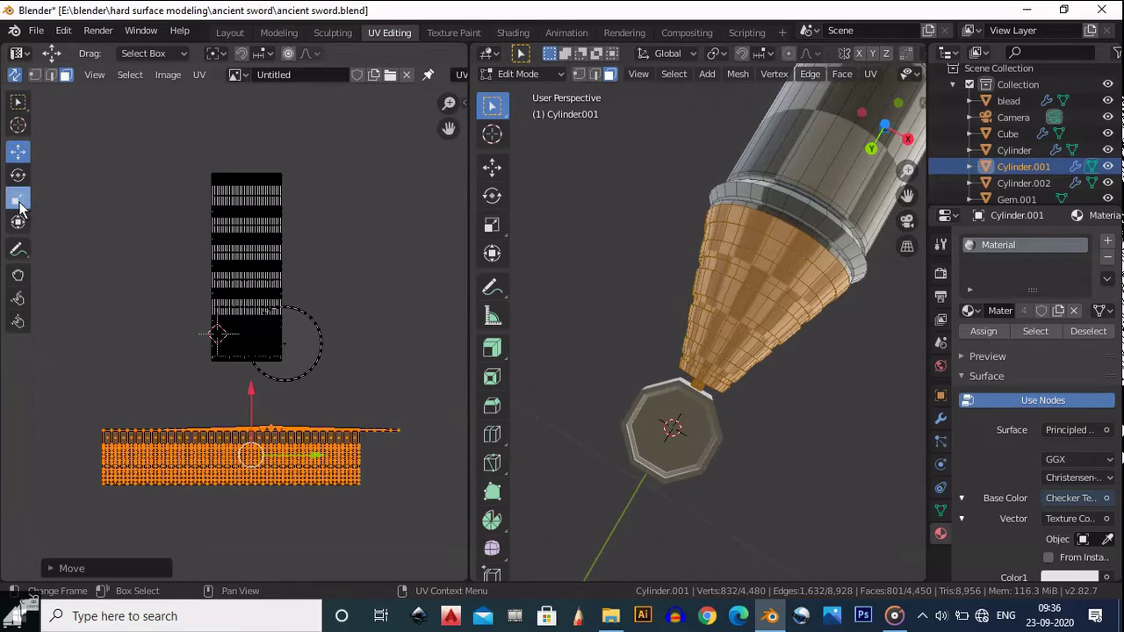
{"action": "left_click_drag", "start_coordinate": [251, 394], "coordinate": [289, 444]}
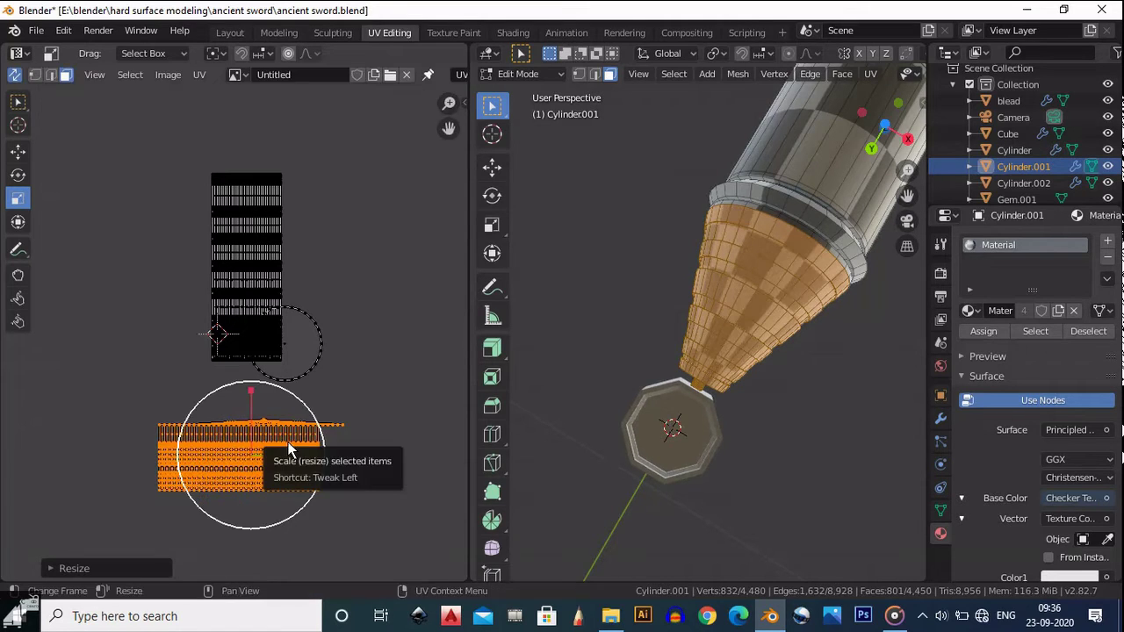
{"action": "left_click_drag", "start_coordinate": [254, 404], "coordinate": [258, 357]}
Leave Edit Mode and examine the checker squares on the grip's conical tip and along its shaft
{"action": "middle_click_drag", "start_coordinate": [783, 319], "coordinate": [738, 296]}
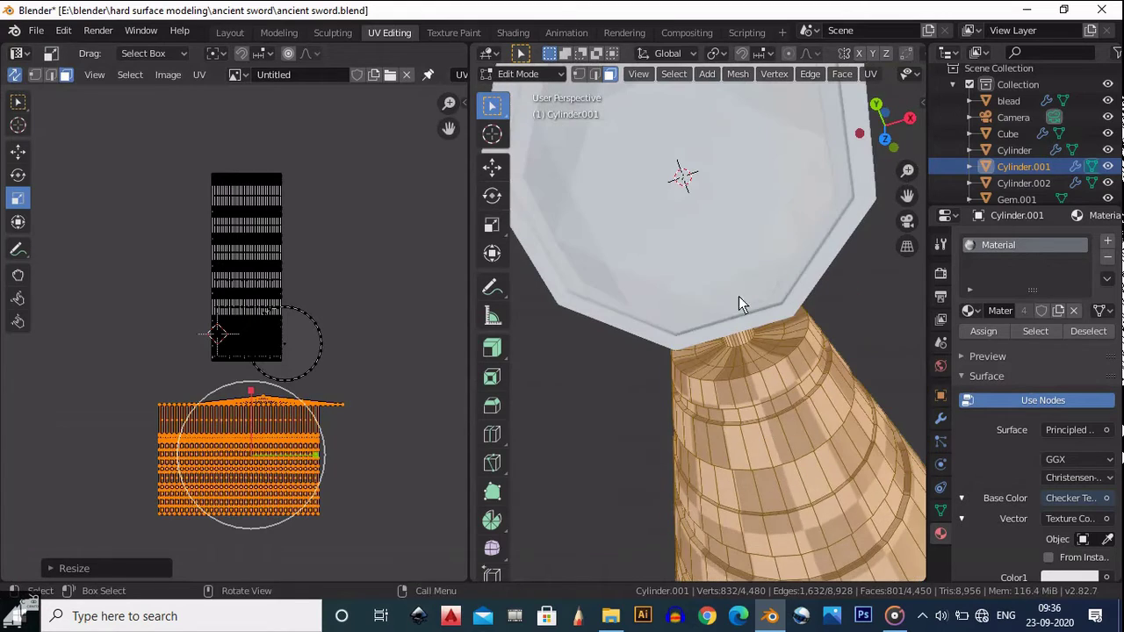
{"action": "key", "text": "Tab"}
{"action": "middle_click_drag", "start_coordinate": [765, 414], "coordinate": [766, 456], "text": "ctrl"}
{"action": "middle_click_drag", "start_coordinate": [766, 457], "coordinate": [771, 300]}
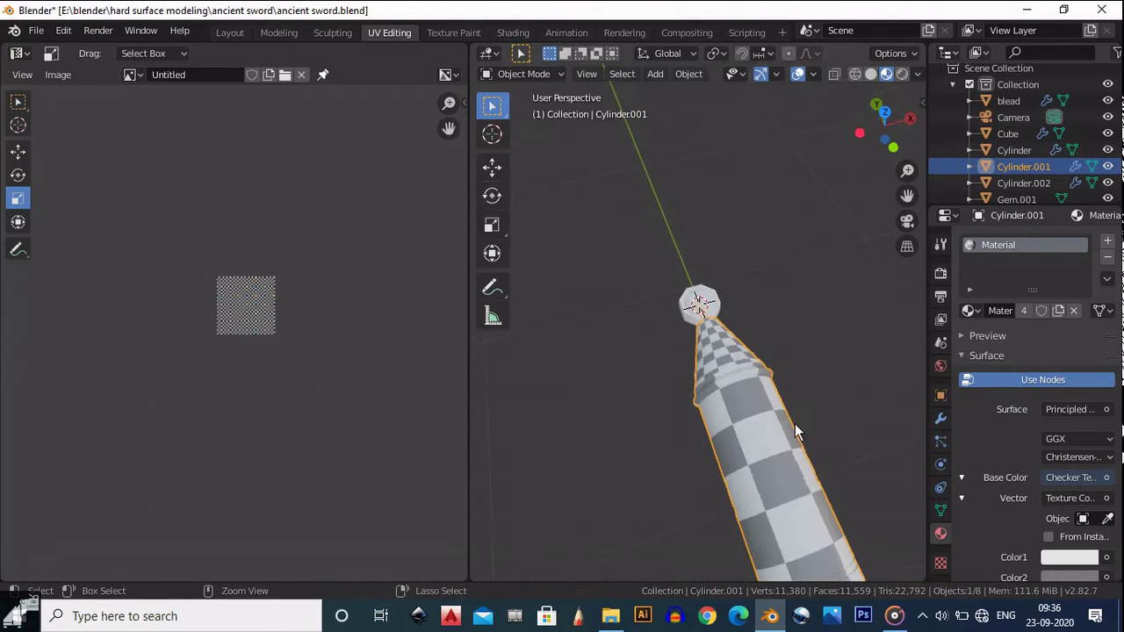
{"action": "middle_click_drag", "start_coordinate": [794, 423], "coordinate": [764, 245], "text": "ctrl"}
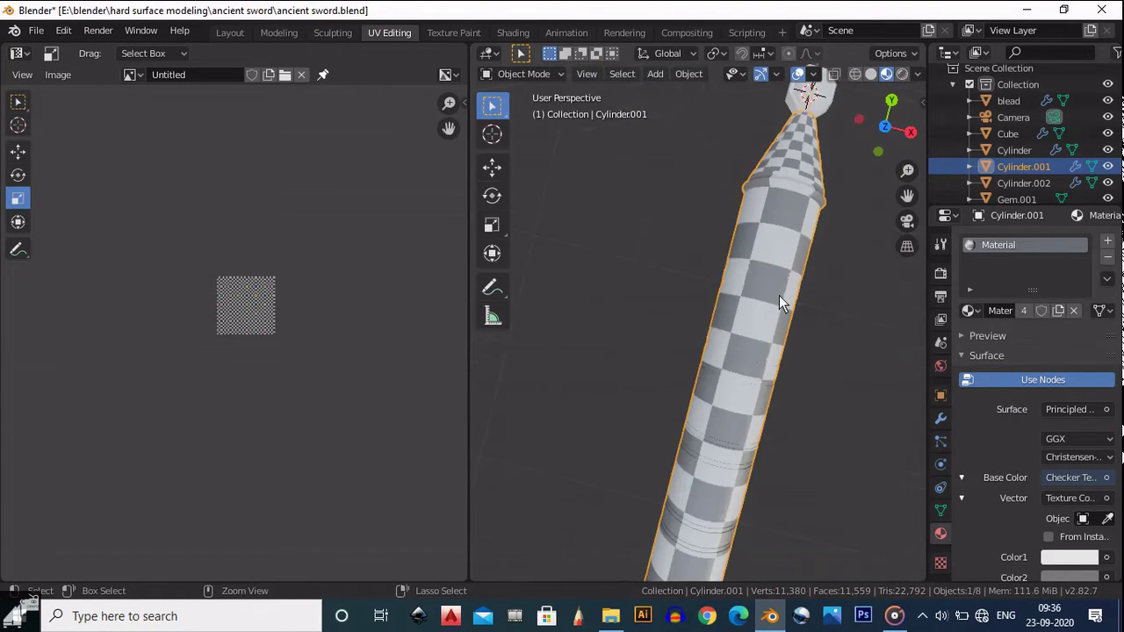
{"action": "middle_click_drag", "start_coordinate": [779, 294], "coordinate": [774, 366], "text": "ctrl"}
{"action": "middle_click_drag", "start_coordinate": [781, 251], "coordinate": [765, 223], "text": "shift"}
{"action": "scroll", "coordinate": [763, 400], "scroll_direction": "down", "scroll_amount": 3, "text": "shift"}
{"action": "scroll", "coordinate": [755, 303], "scroll_direction": "up", "scroll_amount": 3}
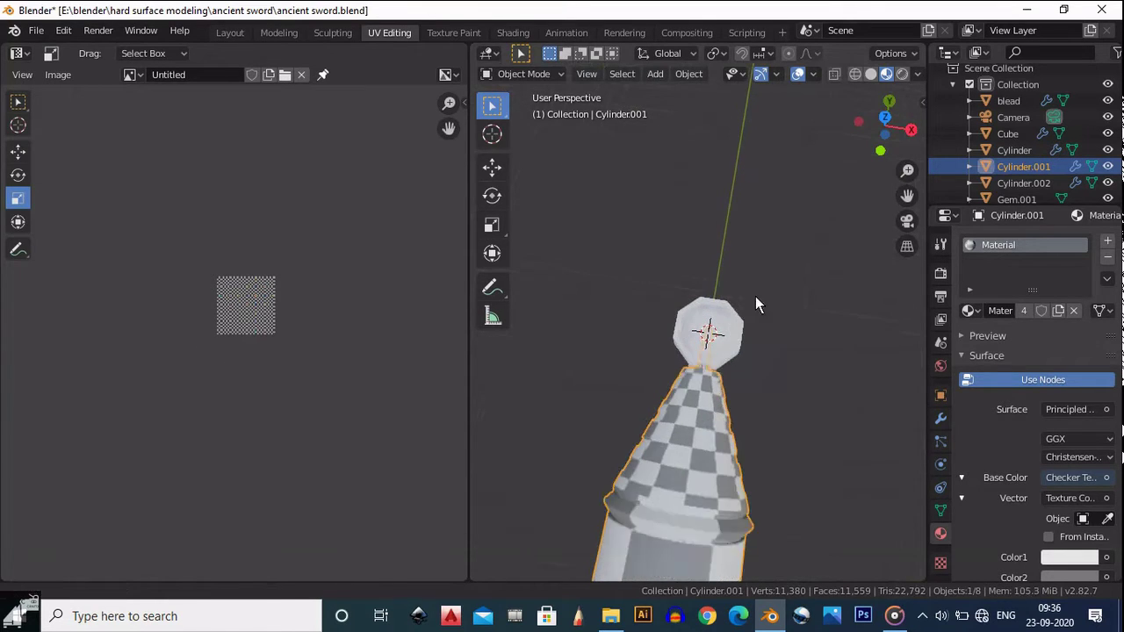
Edit the octagonal pommel Cylinder.002 and assign the existing checker material named Material to it
{"action": "left_click", "coordinate": [748, 318]}
{"action": "middle_click_drag", "start_coordinate": [748, 311], "coordinate": [722, 301]}
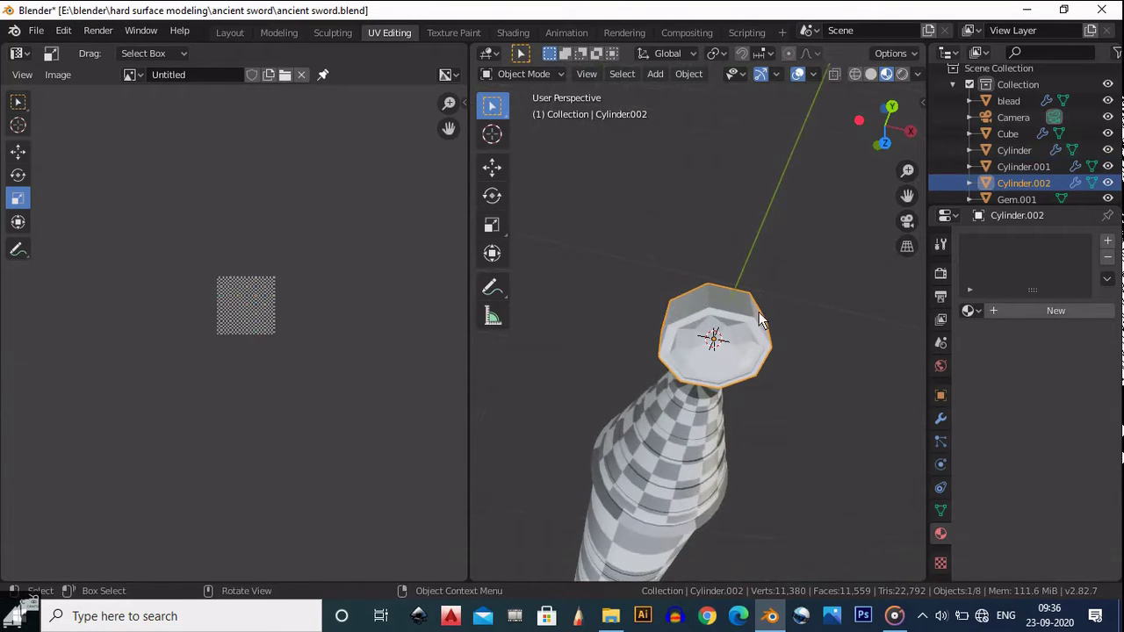
{"action": "key", "text": "Tab"}
{"action": "middle_click_drag", "start_coordinate": [764, 303], "coordinate": [736, 252]}
{"action": "left_click", "coordinate": [970, 312]}
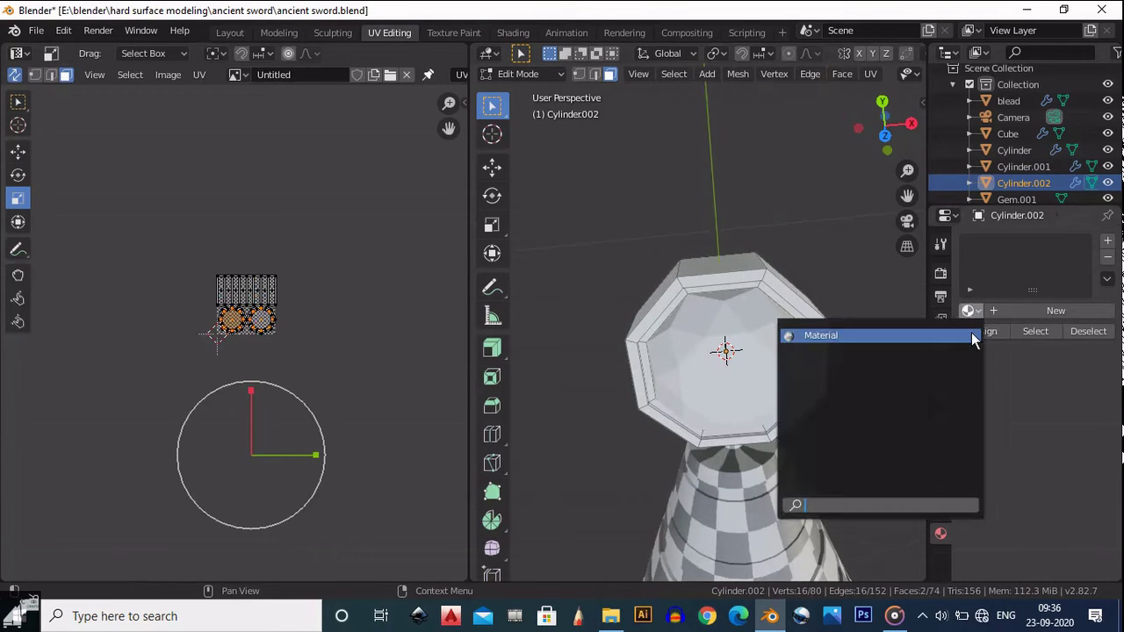
{"action": "left_click", "coordinate": [878, 339]}
Check the checker on the pommel's outer sides and rim, and select all of its faces and UV islands
{"action": "scroll", "coordinate": [738, 342], "scroll_direction": "up", "scroll_amount": 2}
{"action": "middle_click_drag", "start_coordinate": [718, 317], "coordinate": [773, 448]}
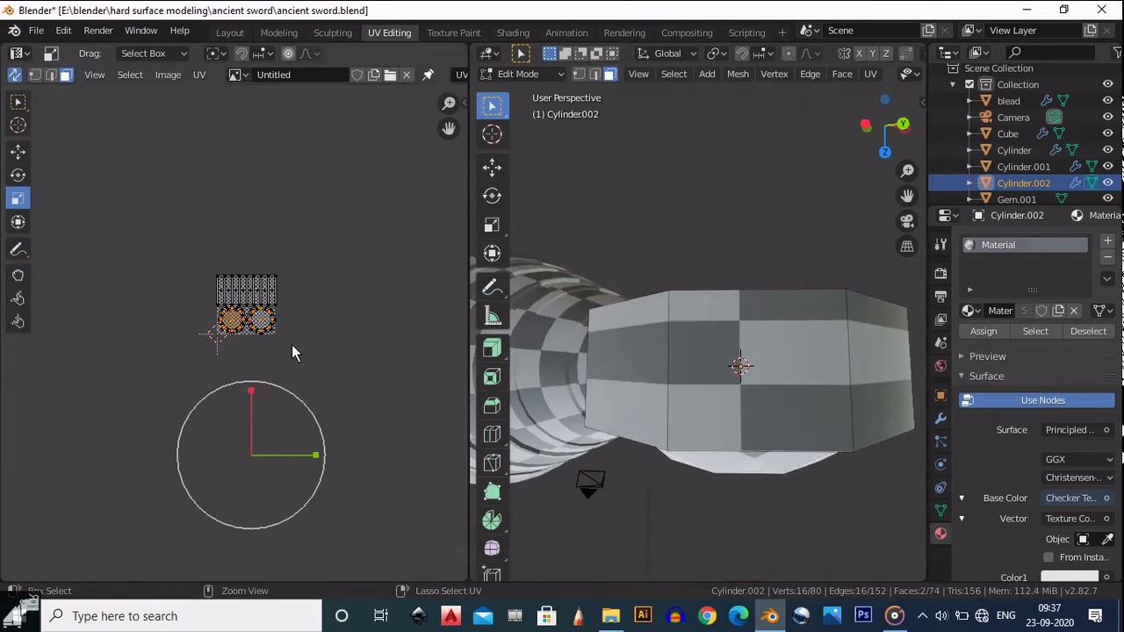
{"action": "middle_click_drag", "start_coordinate": [291, 344], "coordinate": [359, 283], "text": "ctrl"}
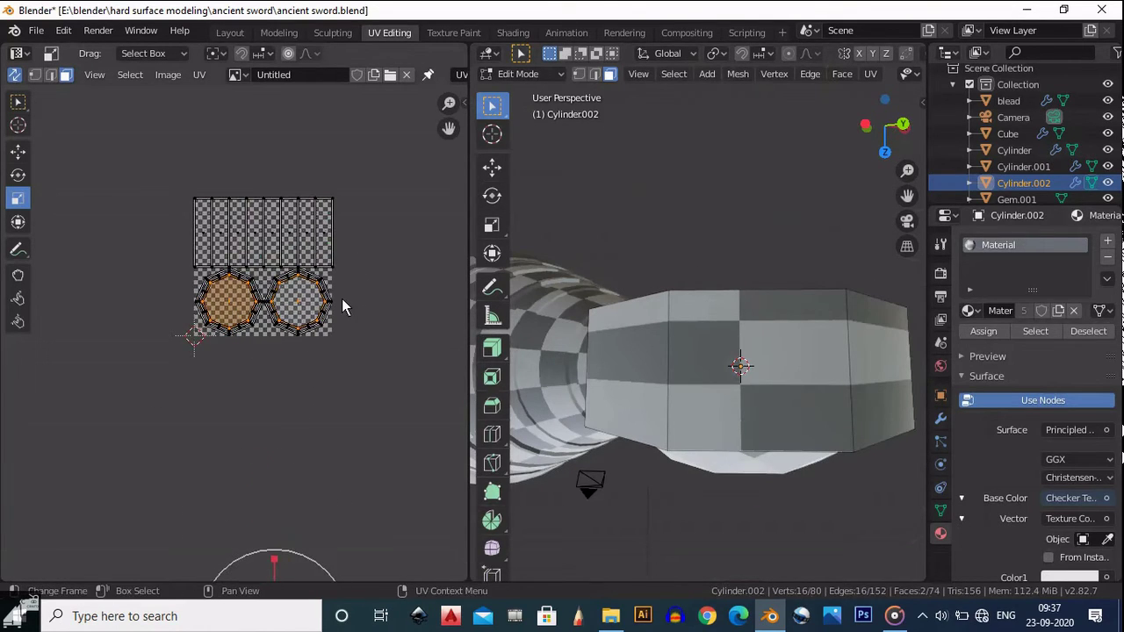
{"action": "left_click_drag", "start_coordinate": [343, 306], "coordinate": [337, 293]}
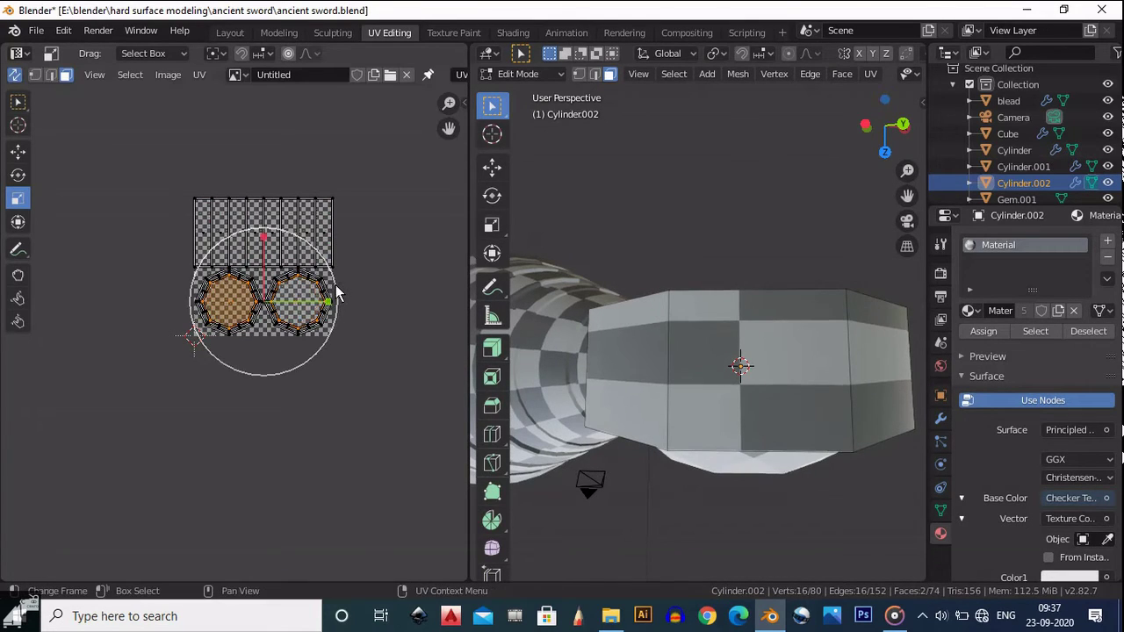
{"action": "key", "text": "a"}
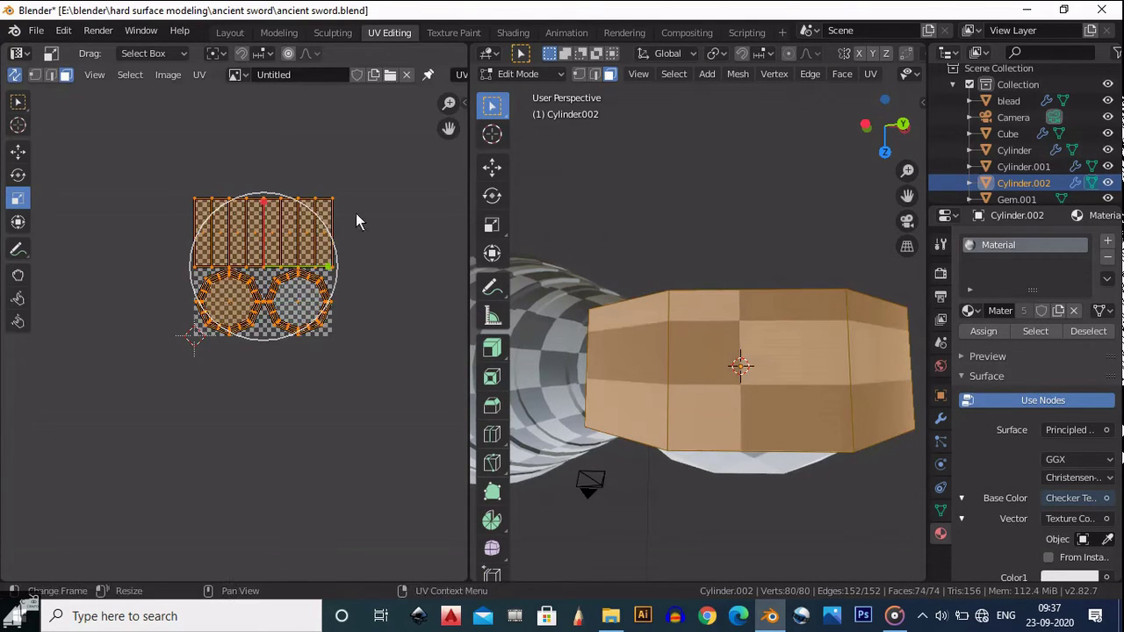
{"action": "middle_click_drag", "start_coordinate": [714, 360], "coordinate": [728, 251]}
{"action": "scroll", "coordinate": [727, 249], "scroll_direction": "up", "scroll_amount": 2}
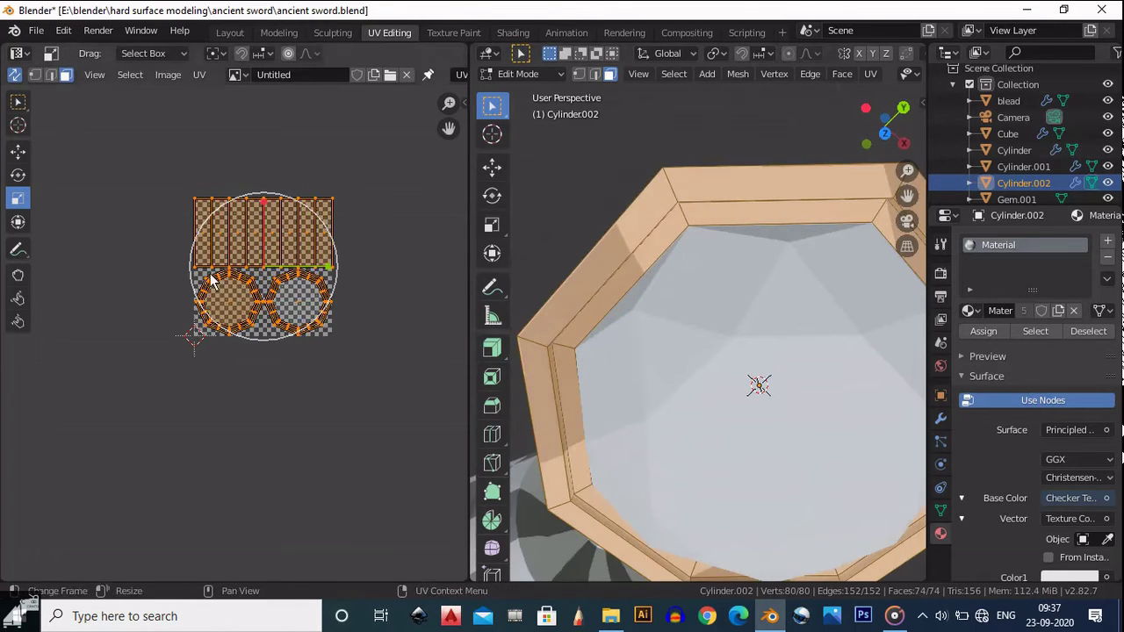
{"action": "middle_click_drag", "start_coordinate": [327, 250], "coordinate": [328, 217], "text": "ctrl"}
{"action": "middle_click_drag", "start_coordinate": [403, 212], "coordinate": [418, 237], "text": "ctrl"}
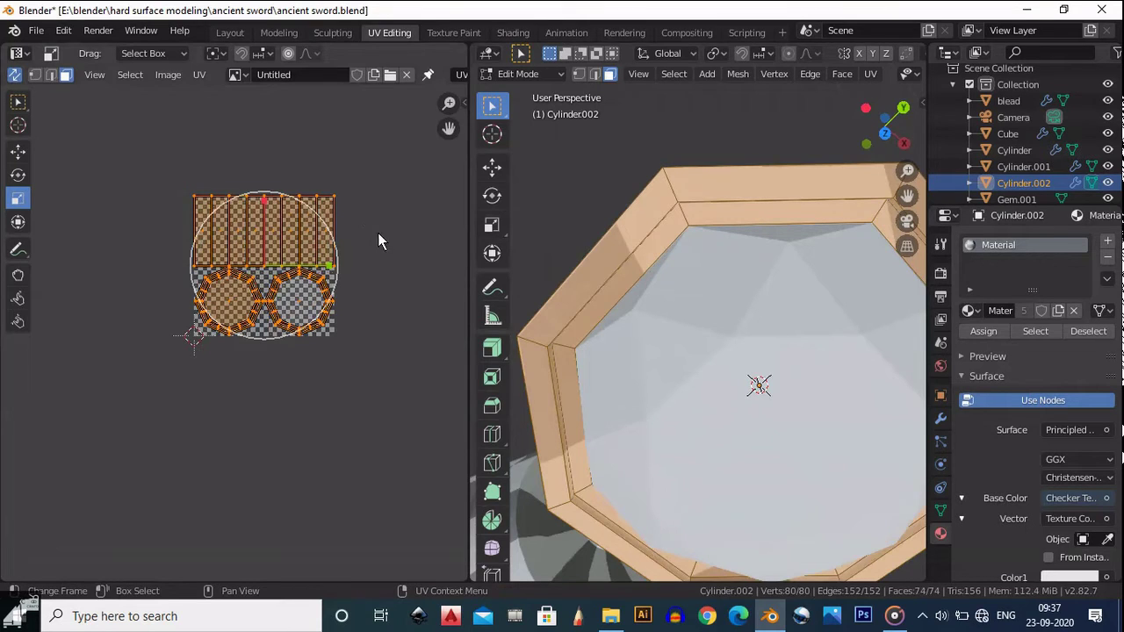
Try enlarging the pommel's UV islands uniformly and stretching them vertically to about 1.5, and revert both changes
{"action": "key", "text": "s"}
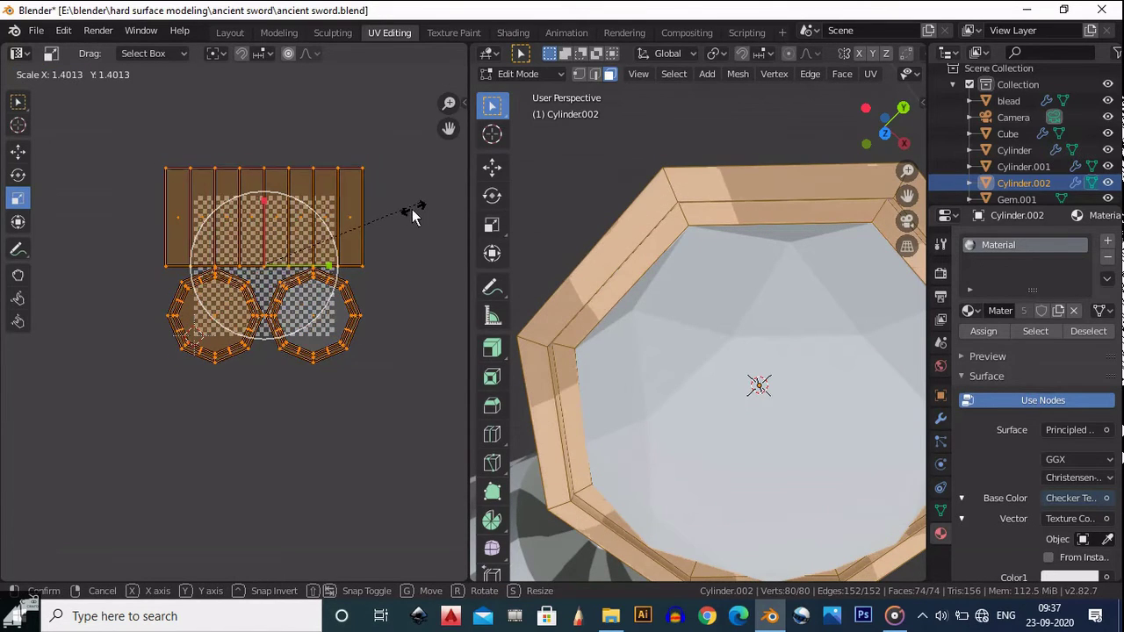
{"action": "left_click", "coordinate": [360, 204]}
{"action": "middle_click_drag", "start_coordinate": [812, 173], "coordinate": [734, 273]}
{"action": "middle_click_drag", "start_coordinate": [733, 316], "coordinate": [712, 298]}
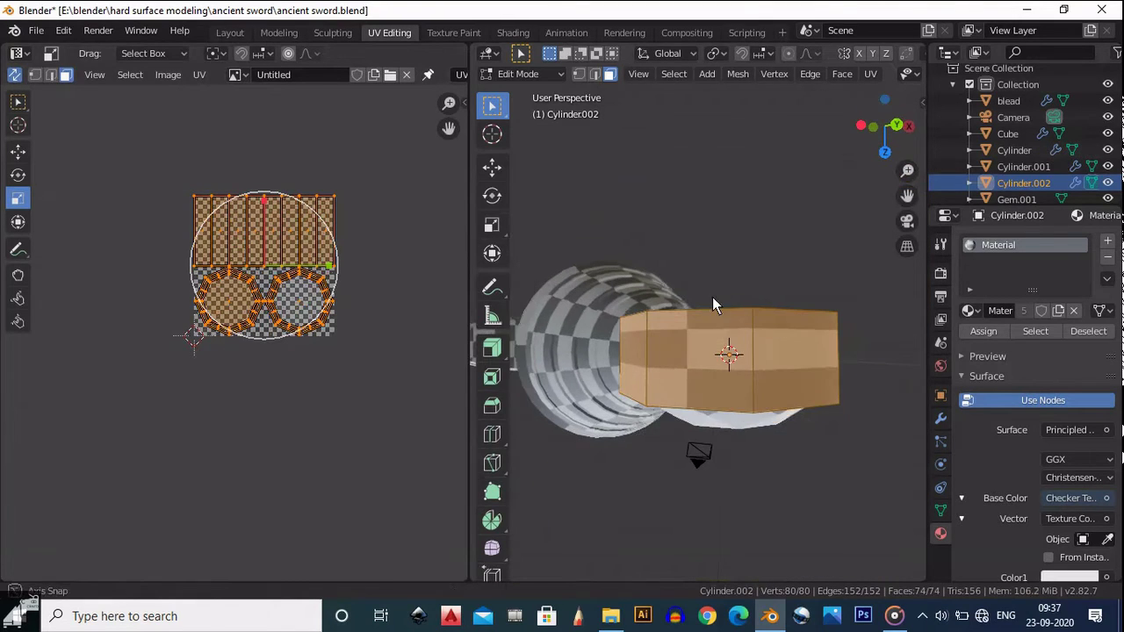
{"action": "key", "text": "s"}
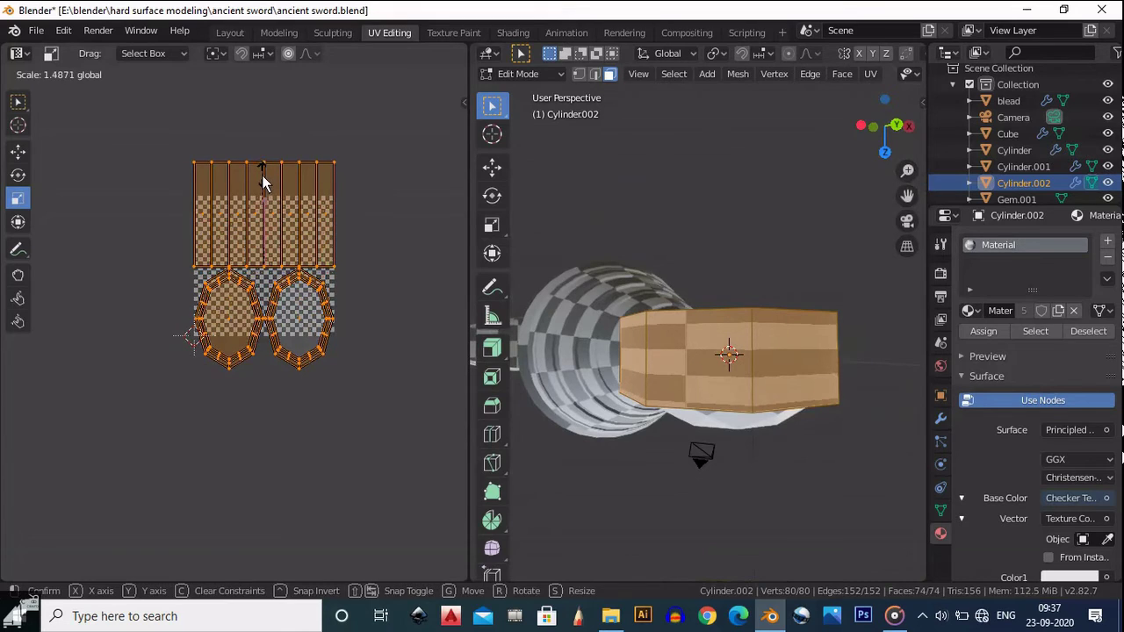
{"action": "left_click_drag", "start_coordinate": [263, 175], "coordinate": [259, 178]}
{"action": "key", "text": "ctrl+z"}
Enlarge all the pommel's UV islands to about 2.5 times and flatten them vertically to about 0.3, fine-tuning their width
{"action": "key", "text": "s"}
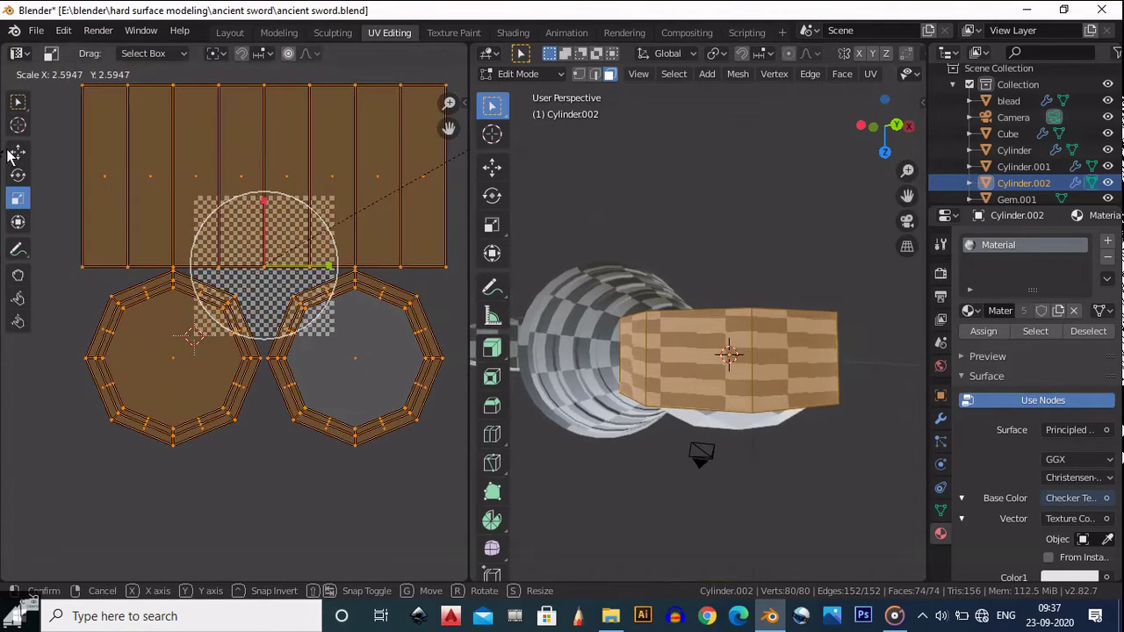
{"action": "left_click", "coordinate": [261, 235]}
{"action": "key", "text": "s"}
{"action": "key", "text": "y"}
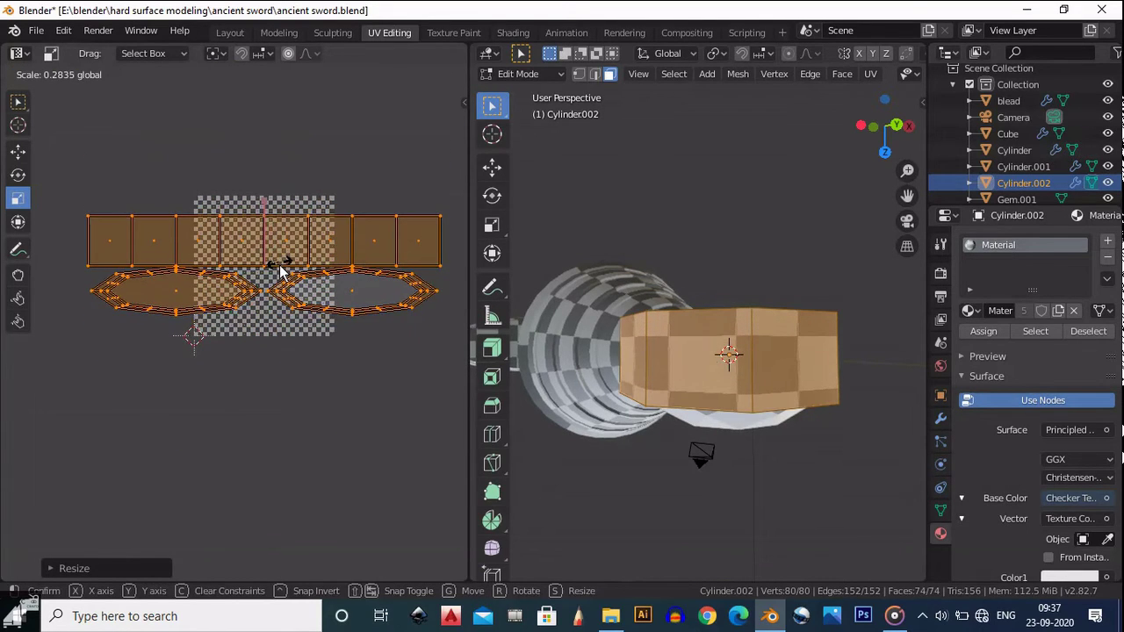
{"action": "left_click", "coordinate": [281, 266]}
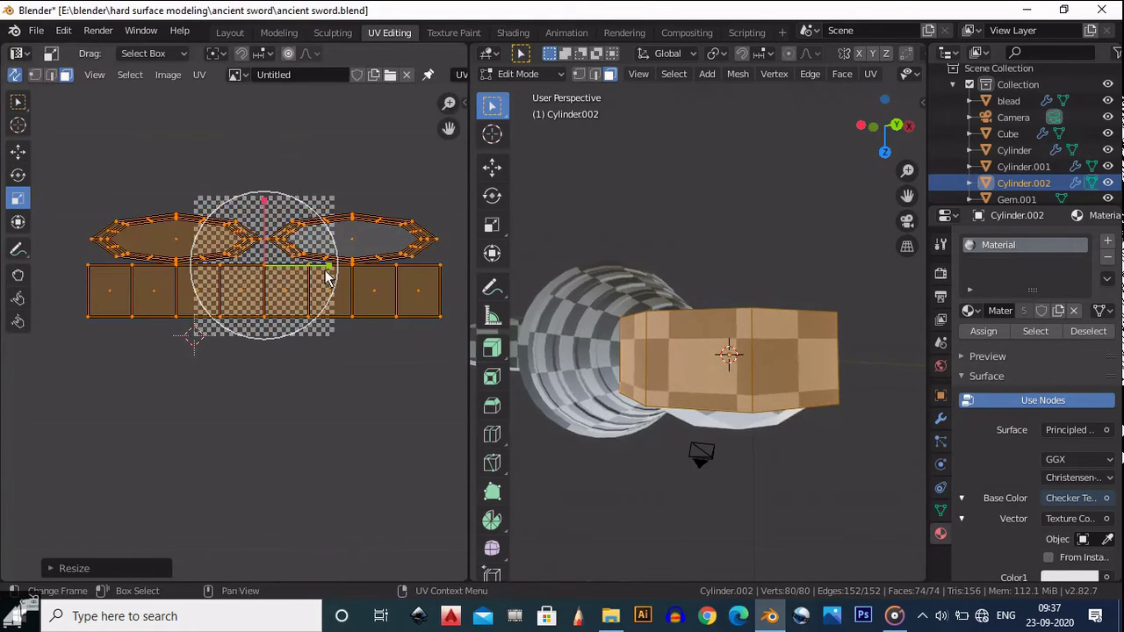
{"action": "key", "text": "s"}
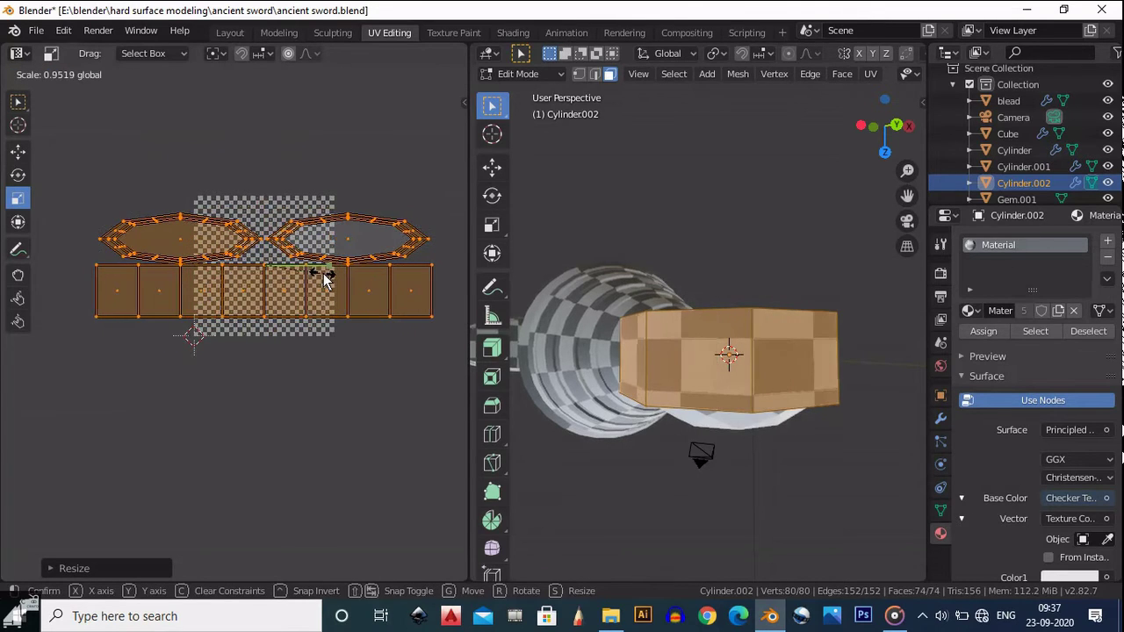
{"action": "left_click", "coordinate": [323, 273]}
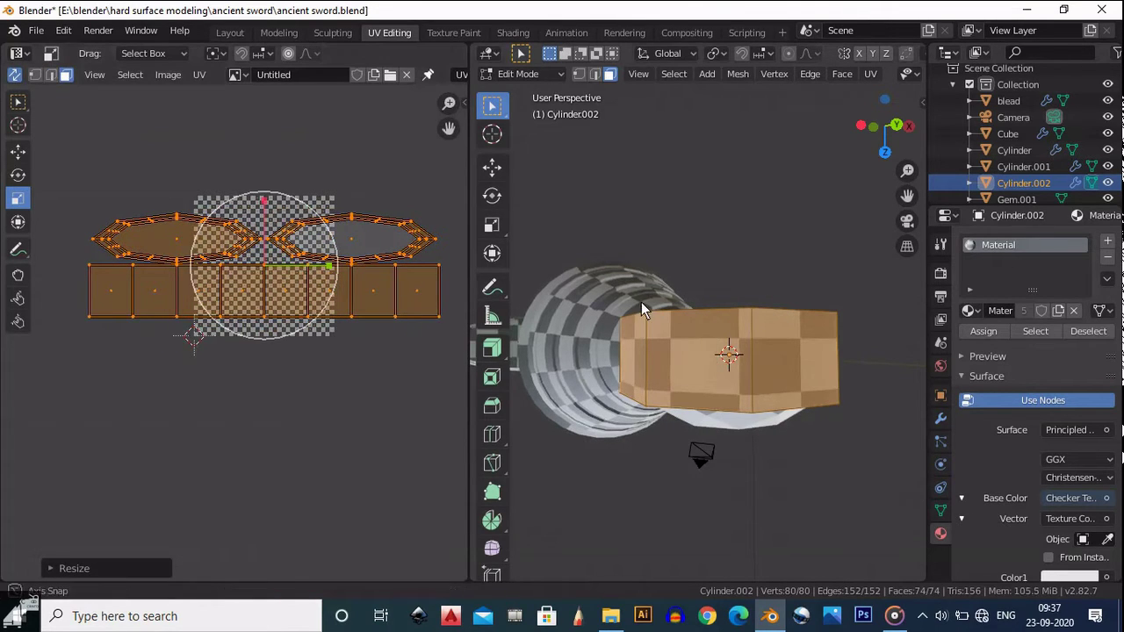
Try further uniform enlargements of the pommel's UV islands in the back view, and undo them
{"action": "middle_click_drag", "start_coordinate": [641, 304], "coordinate": [592, 226]}
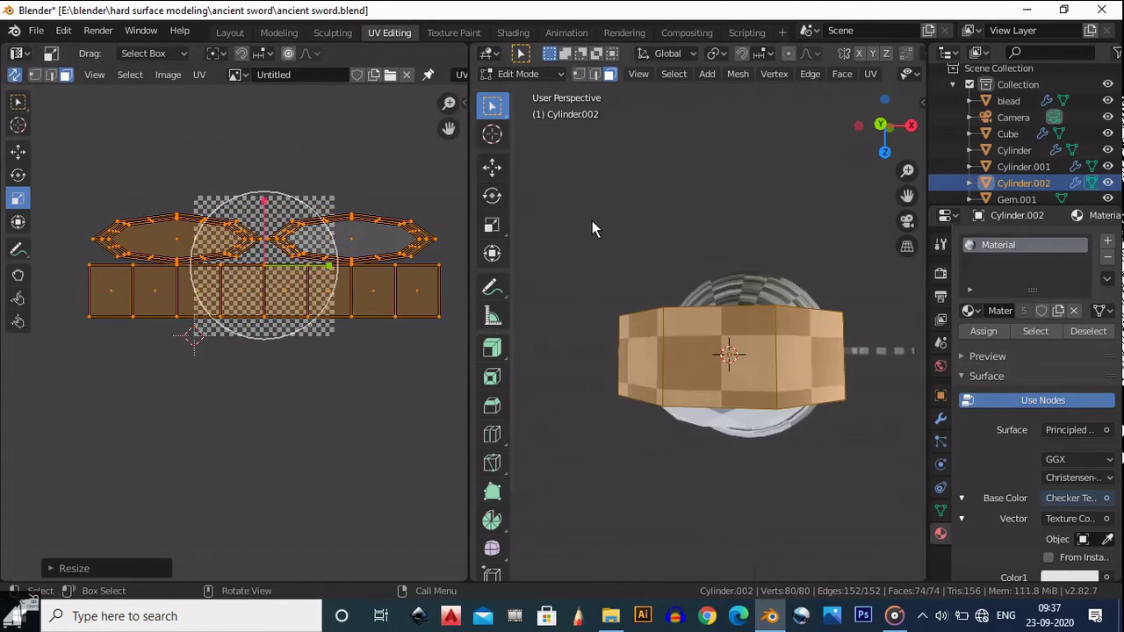
{"action": "left_click", "coordinate": [879, 125]}
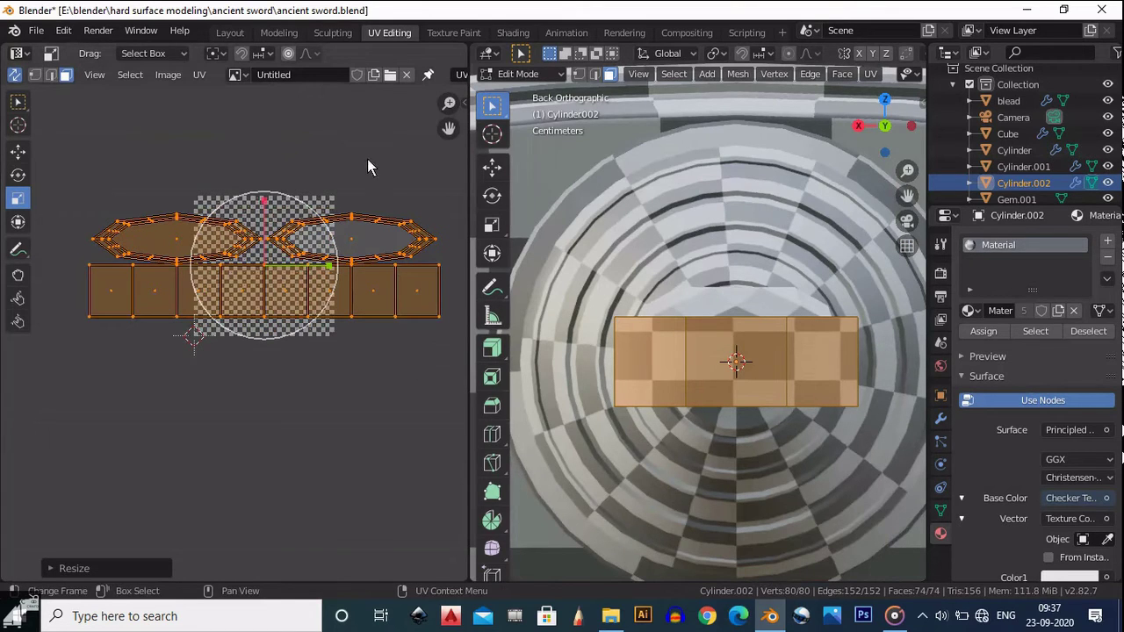
{"action": "key", "text": "s"}
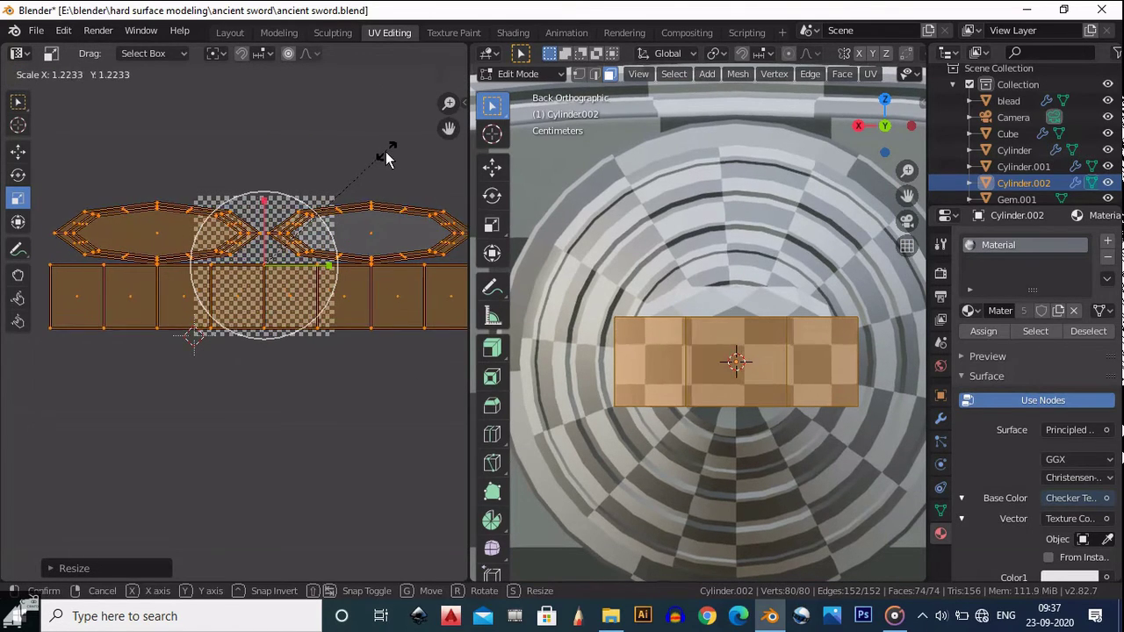
{"action": "left_click", "coordinate": [385, 154]}
{"action": "key", "text": "s"}
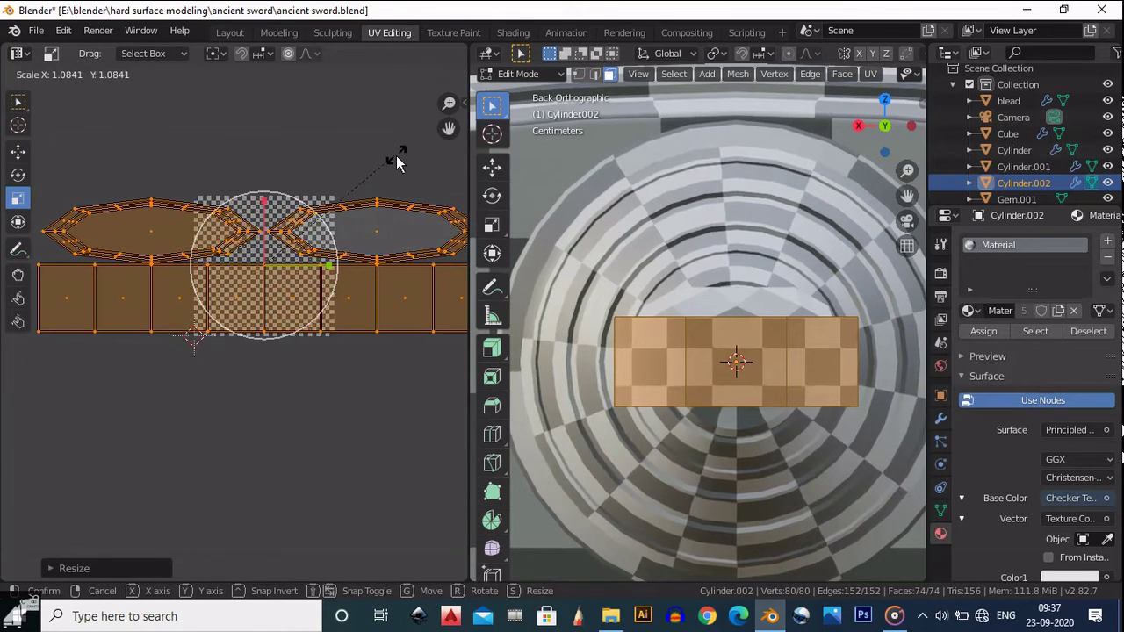
{"action": "left_click", "coordinate": [375, 180]}
{"action": "scroll", "coordinate": [344, 199], "scroll_direction": "down", "scroll_amount": 1}
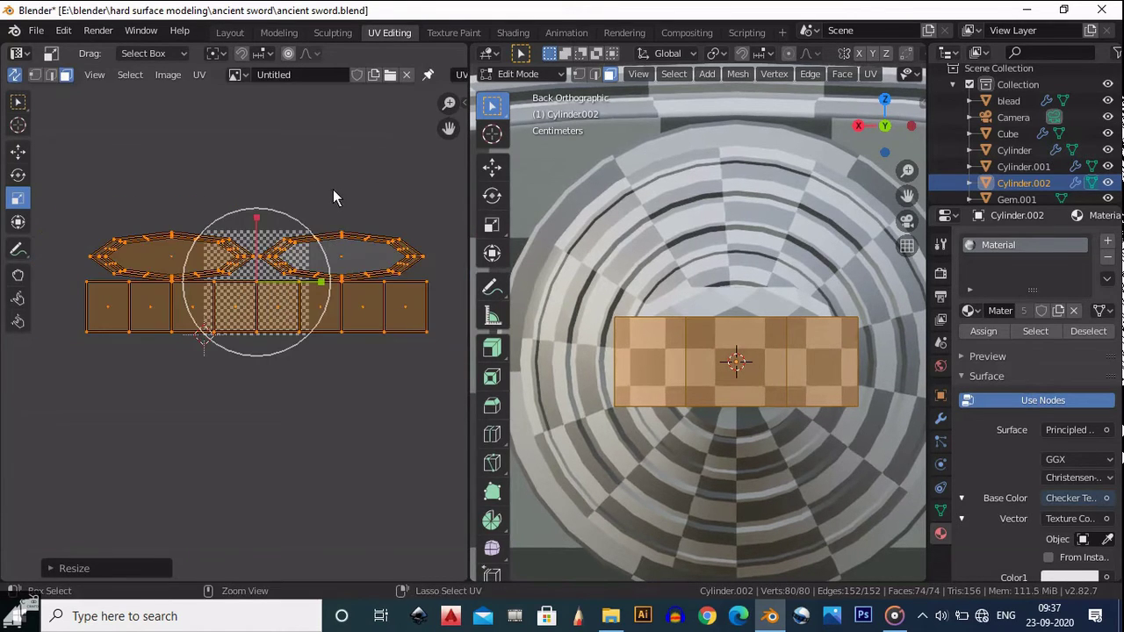
{"action": "key", "text": "ctrl+z"}
{"action": "key", "text": "ctrl+z"}
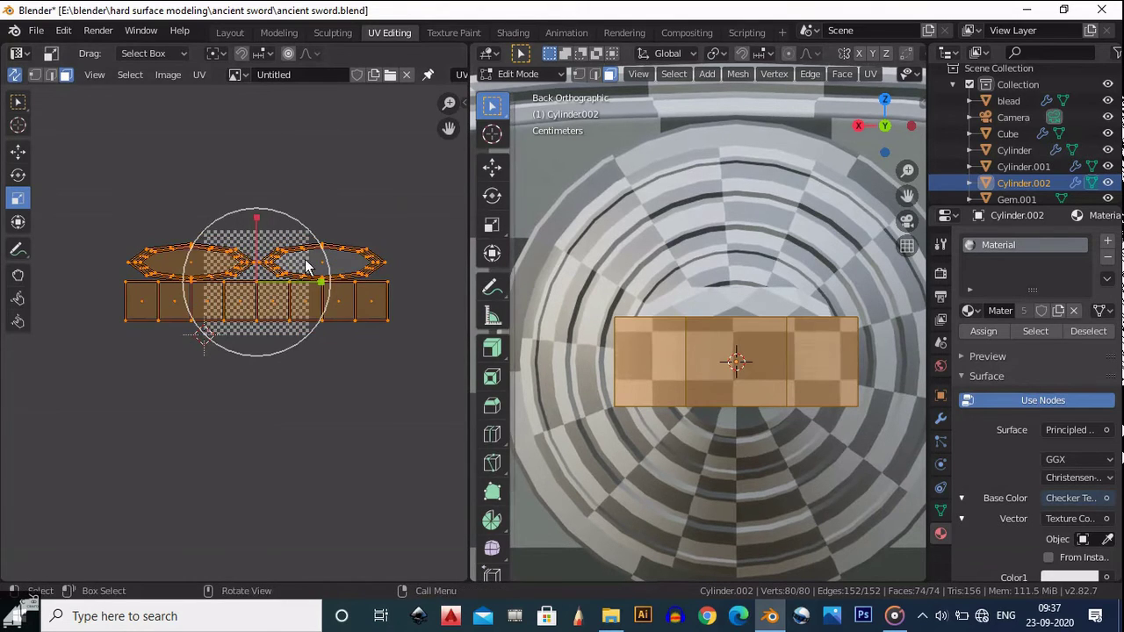
Leave Edit Mode and examine the checker squares on the pommel's outer sides
{"action": "middle_click_drag", "start_coordinate": [749, 256], "coordinate": [895, 342]}
{"action": "key", "text": "Tab"}
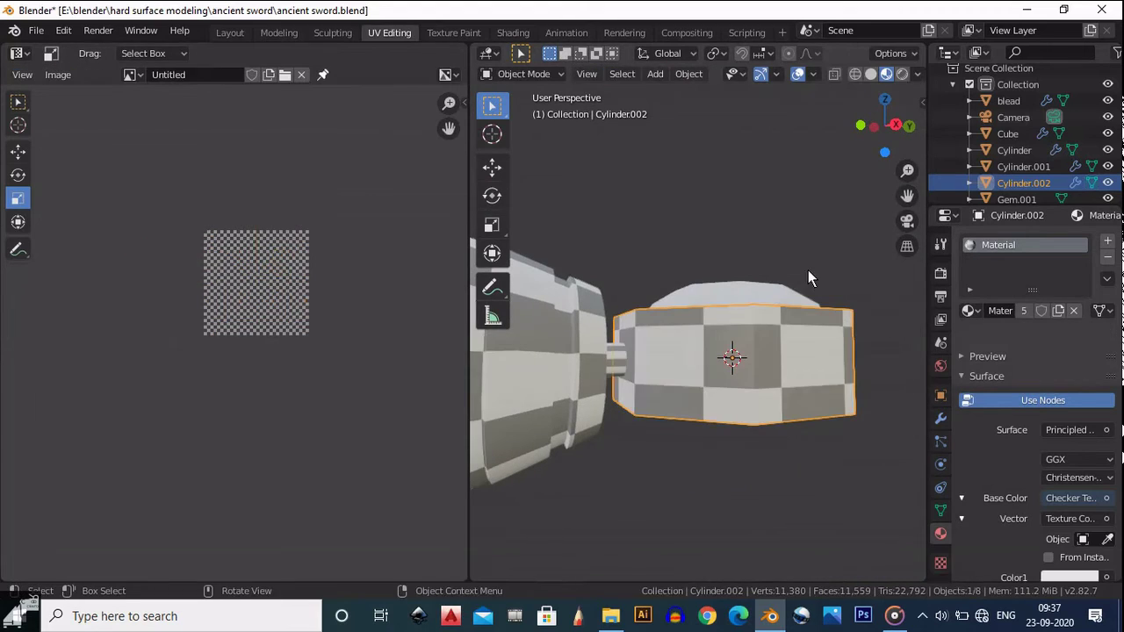
Select the gem on the pommel and examine the checker squares across the hilt
{"action": "middle_click_drag", "start_coordinate": [680, 277], "coordinate": [887, 380]}
{"action": "left_click", "coordinate": [771, 359]}
{"action": "scroll", "coordinate": [715, 359], "scroll_direction": "down", "scroll_amount": 4}
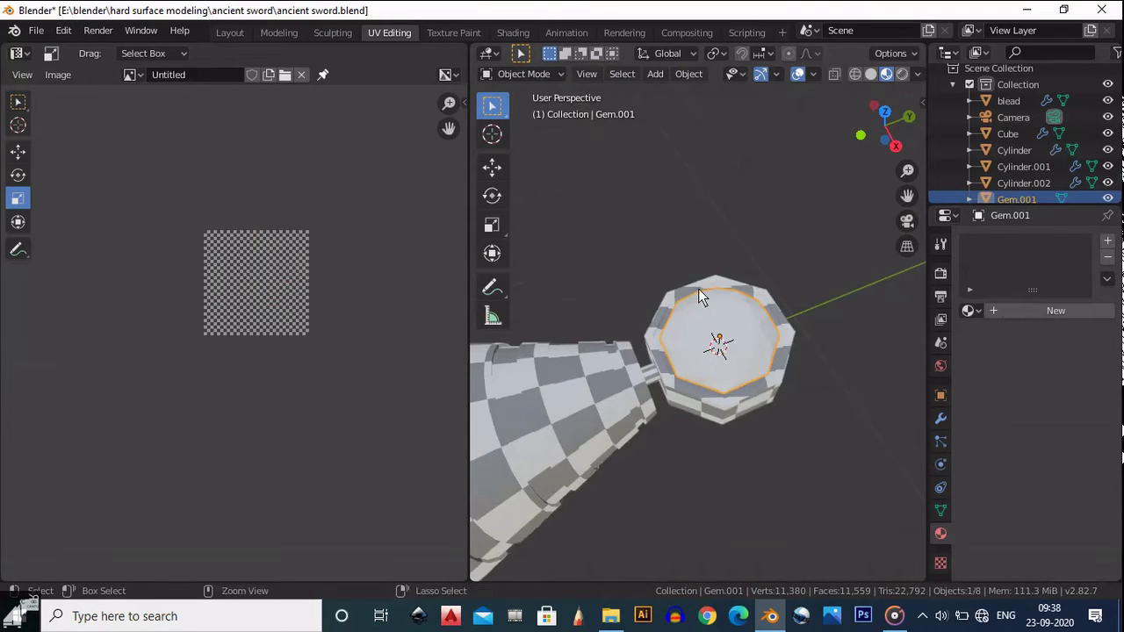
{"action": "scroll", "coordinate": [702, 296], "scroll_direction": "down", "scroll_amount": 4}
{"action": "scroll", "coordinate": [737, 321], "scroll_direction": "down", "scroll_amount": 3}
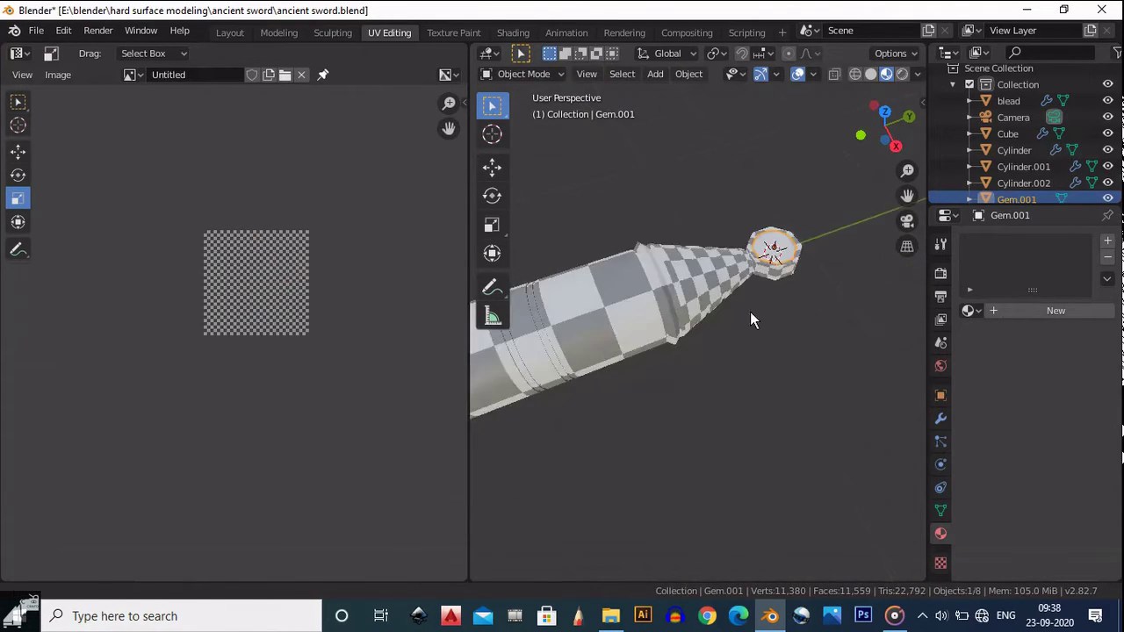
Switch to the Layout workspace and display the sword in Rendered shading
{"action": "left_click", "coordinate": [229, 32]}
{"action": "scroll", "coordinate": [517, 260], "scroll_direction": "down", "scroll_amount": 7}
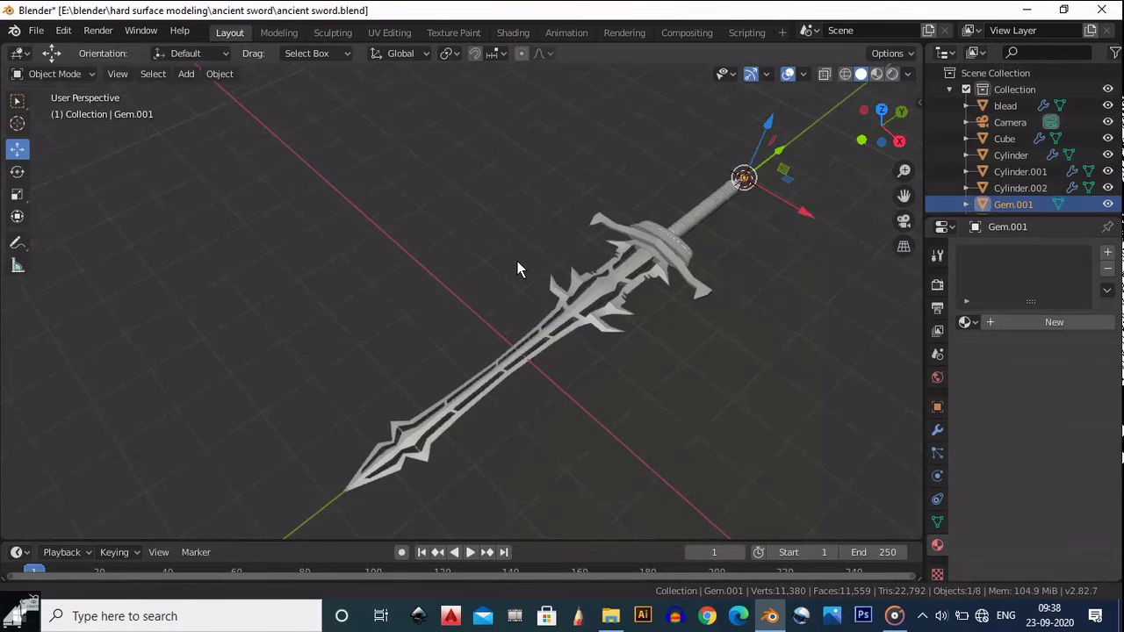
{"action": "middle_click_drag", "start_coordinate": [517, 261], "coordinate": [500, 369]}
{"action": "scroll", "coordinate": [558, 229], "scroll_direction": "up", "scroll_amount": 6}
{"action": "left_click", "coordinate": [892, 74]}
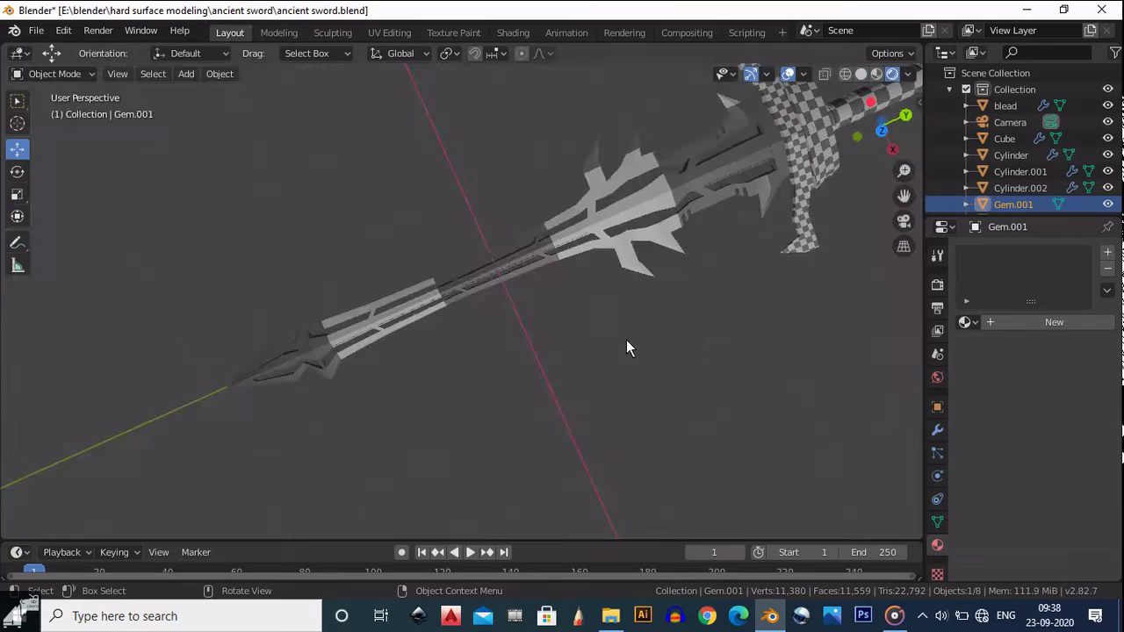
Select the blade object and save the file
{"action": "middle_click_drag", "start_coordinate": [641, 279], "coordinate": [681, 248]}
{"action": "left_click", "coordinate": [680, 245]}
{"action": "scroll", "coordinate": [671, 277], "scroll_direction": "down", "scroll_amount": 4}
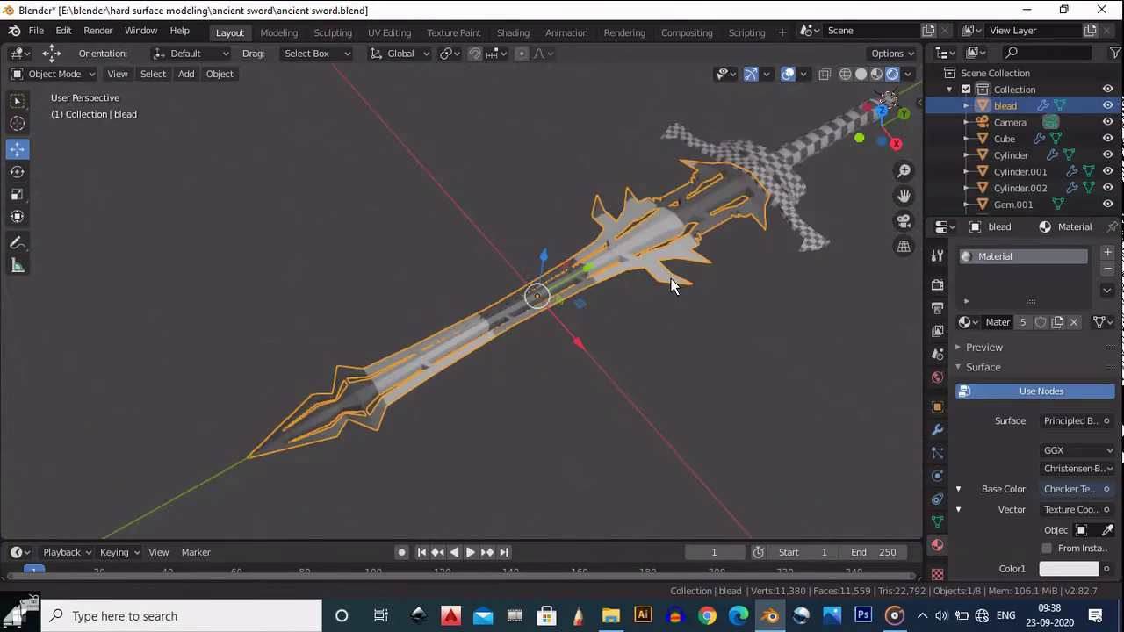
{"action": "key", "text": "ctrl+s"}
Examine the checker pattern along the blade and compare it with the crossguard and grip
{"action": "scroll", "coordinate": [669, 237], "scroll_direction": "up", "scroll_amount": 2}
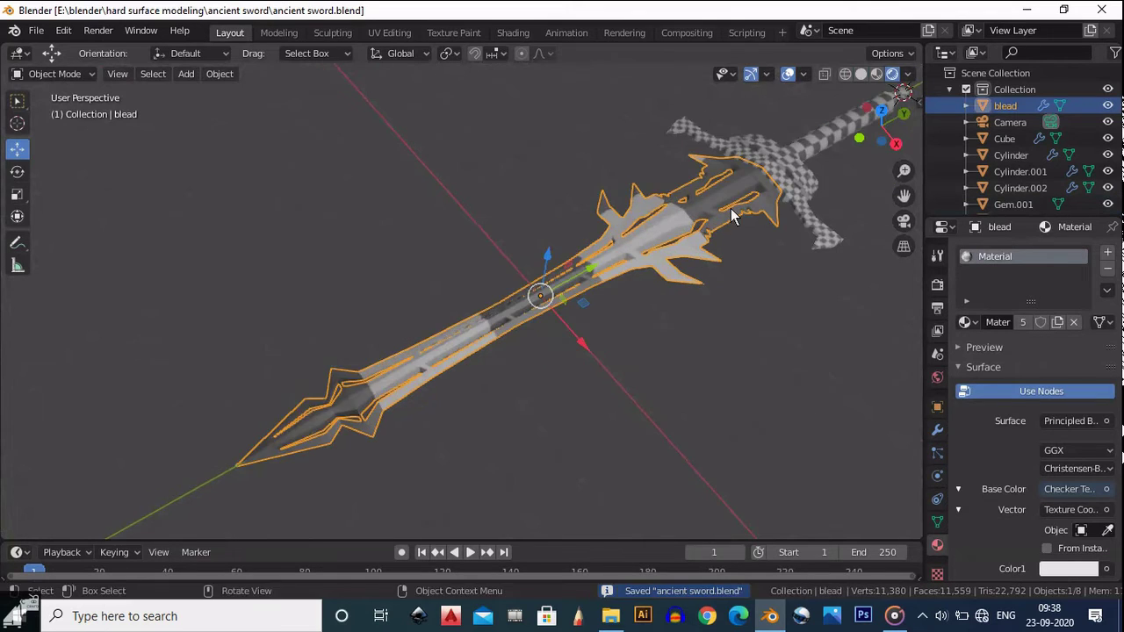
{"action": "middle_click_drag", "start_coordinate": [729, 214], "coordinate": [514, 386], "text": "shift"}
{"action": "scroll", "coordinate": [620, 321], "scroll_direction": "up", "scroll_amount": 3}
{"action": "middle_click_drag", "start_coordinate": [759, 298], "coordinate": [659, 291]}
{"action": "scroll", "coordinate": [659, 291], "scroll_direction": "up", "scroll_amount": 3}
{"action": "middle_click_drag", "start_coordinate": [715, 233], "coordinate": [672, 305]}
{"action": "middle_click_drag", "start_coordinate": [432, 380], "coordinate": [580, 296], "text": "shift"}
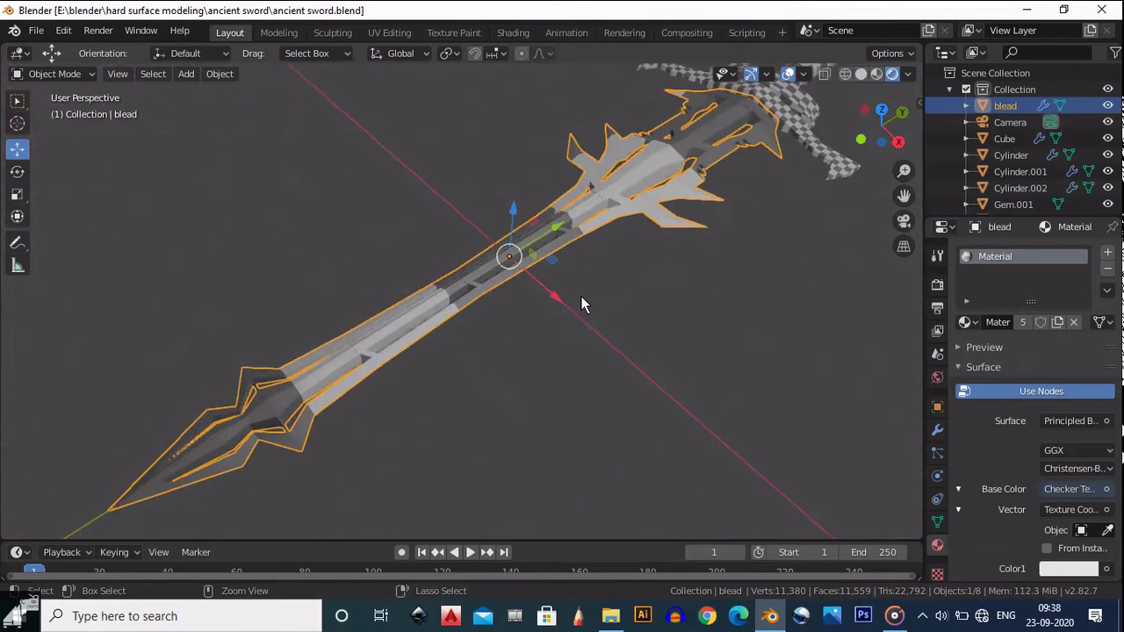
{"action": "scroll", "coordinate": [580, 296], "scroll_direction": "down", "scroll_amount": 2}
{"action": "left_click", "coordinate": [548, 272]}
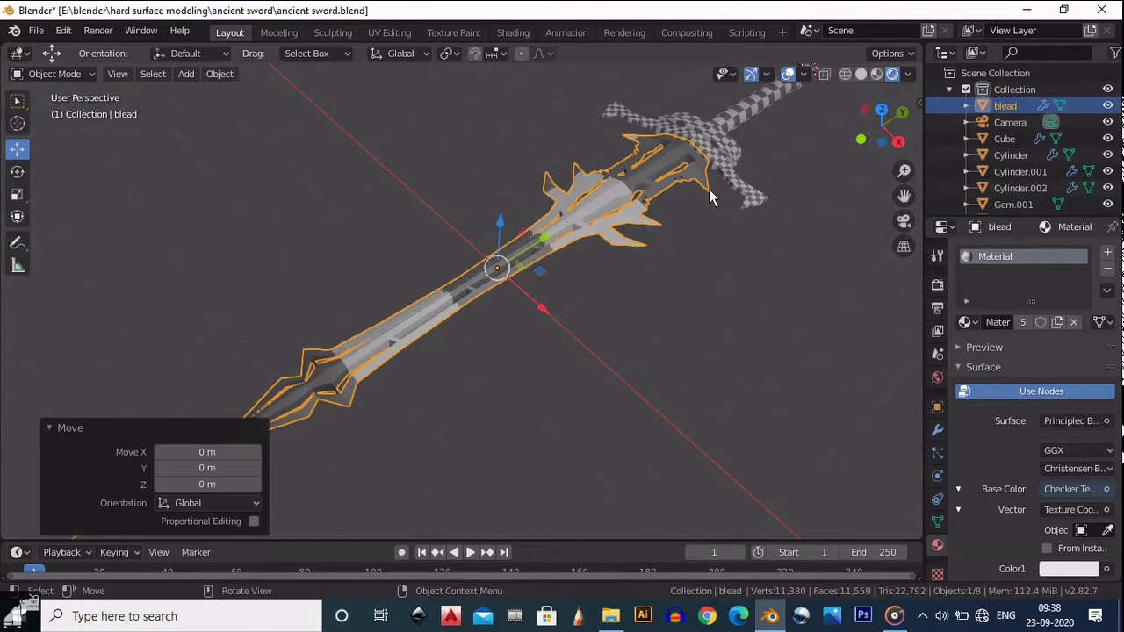
{"action": "middle_click_drag", "start_coordinate": [587, 233], "coordinate": [641, 312]}
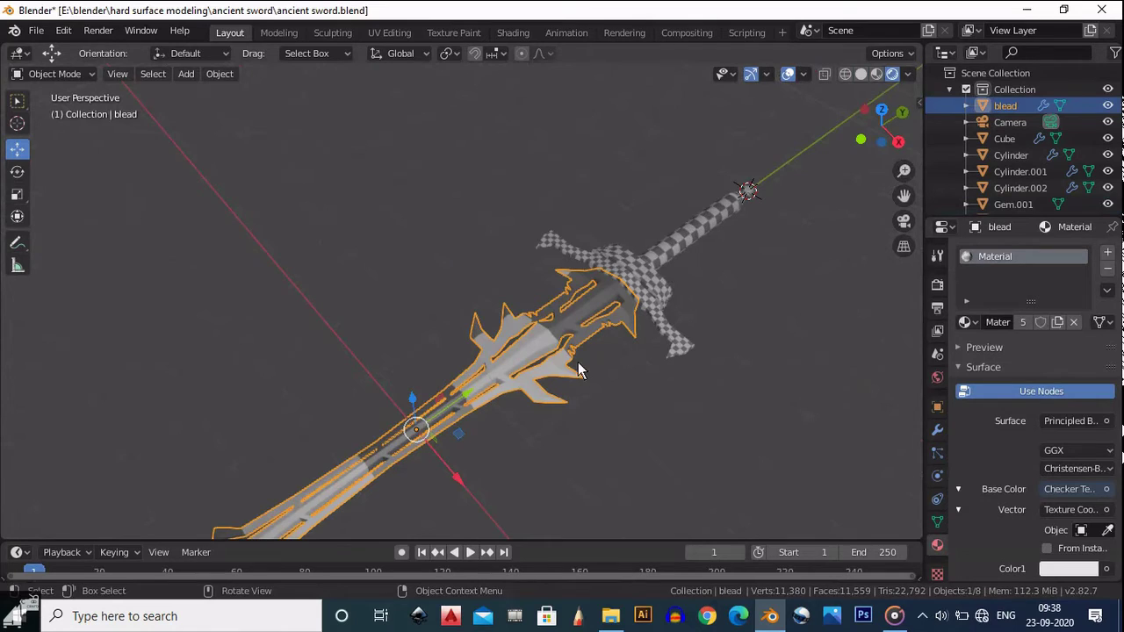
Return to the UV Editing workspace with the blade in Edit Mode and show the whole blade from the top
{"action": "left_click", "coordinate": [390, 33]}
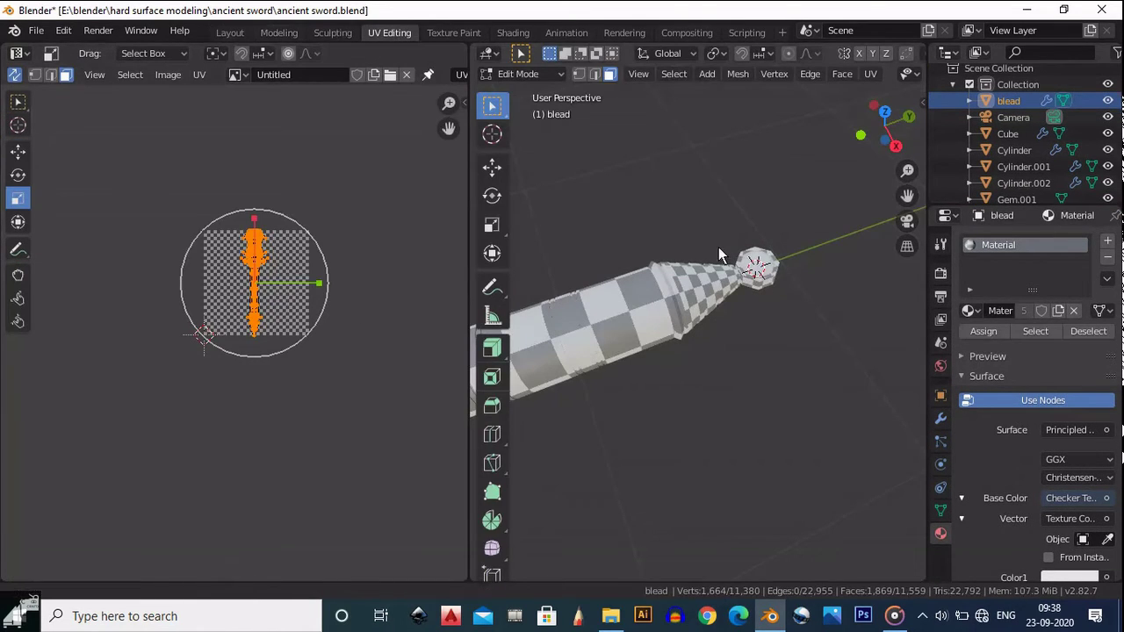
{"action": "middle_click_drag", "start_coordinate": [658, 368], "coordinate": [763, 333]}
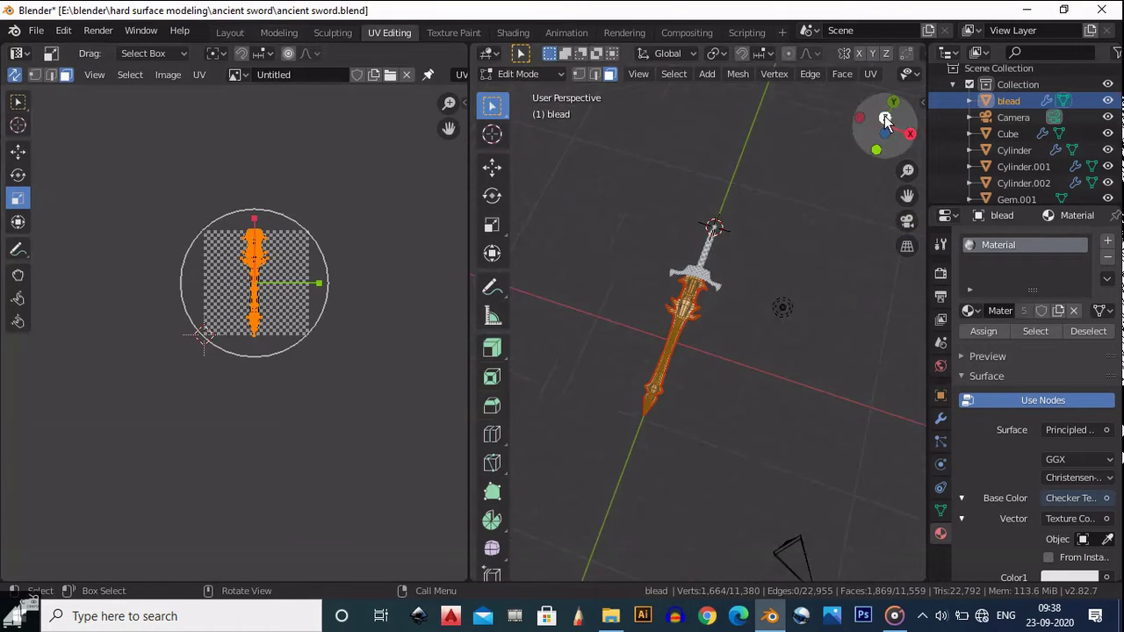
{"action": "middle_click_drag", "start_coordinate": [722, 367], "coordinate": [839, 180], "text": "ctrl"}
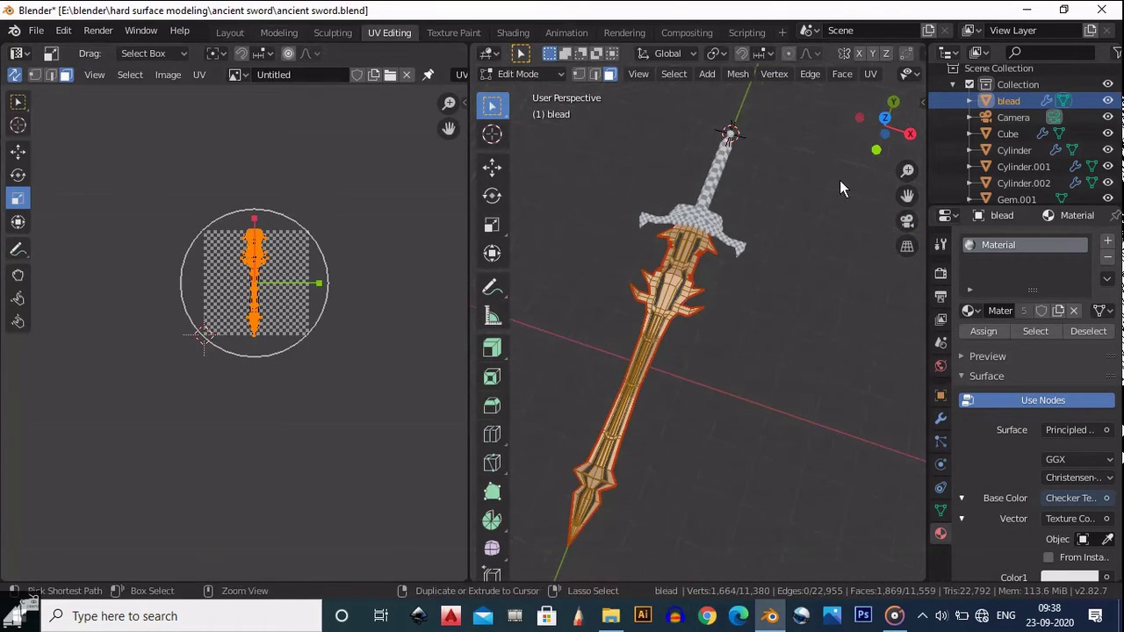
{"action": "left_click", "coordinate": [883, 126]}
{"action": "middle_click_drag", "start_coordinate": [690, 317], "coordinate": [698, 294], "text": "shift"}
Set the Scale of the blade material's checker texture to 50
{"action": "left_click_drag", "start_coordinate": [1117, 256], "coordinate": [1117, 327]}
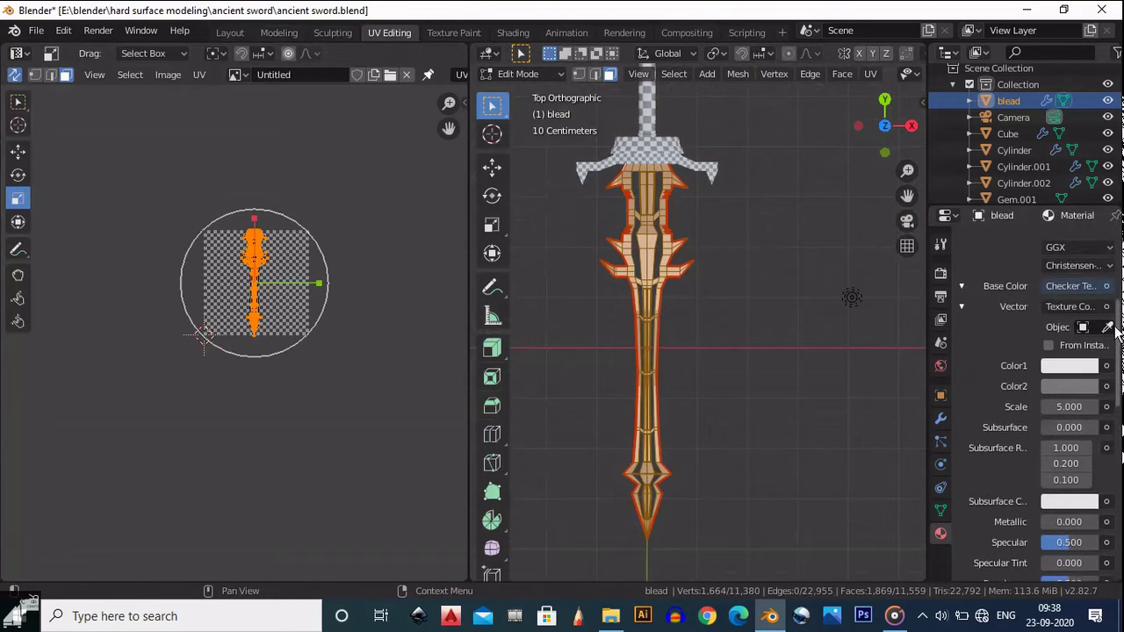
{"action": "left_click", "coordinate": [1075, 407]}
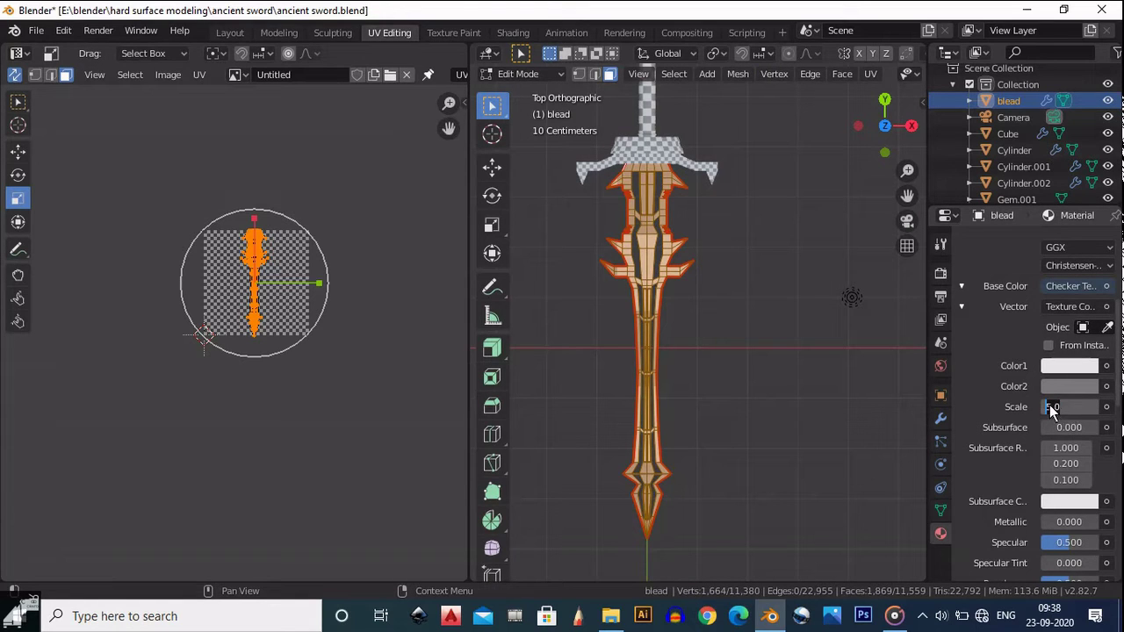
{"action": "key", "text": "Return"}
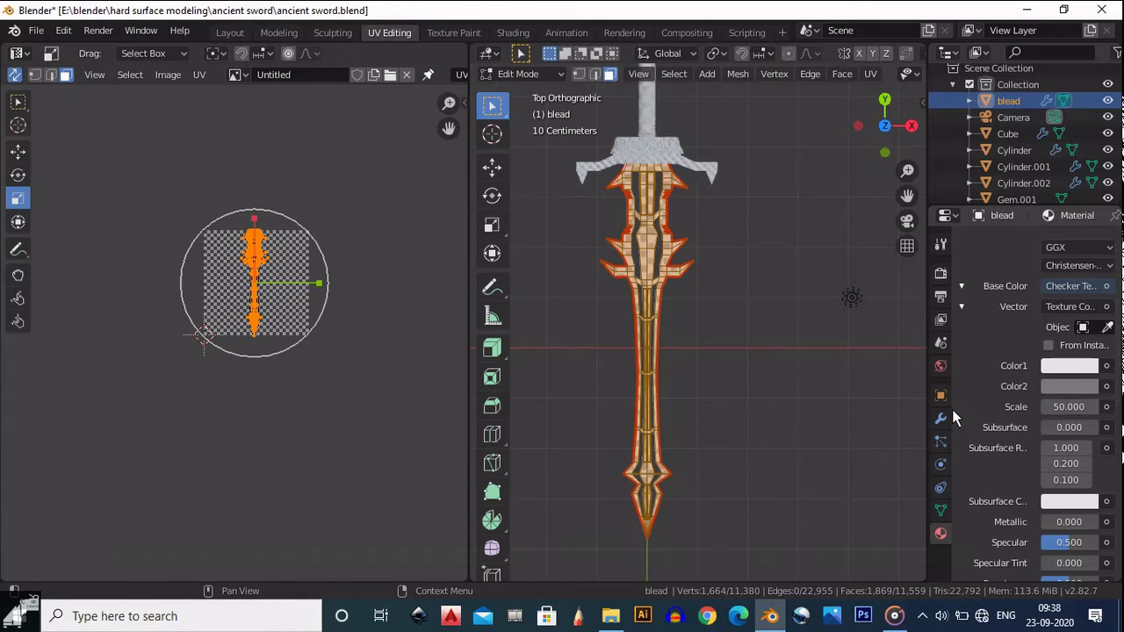
{"action": "scroll", "coordinate": [707, 266], "scroll_direction": "up", "scroll_amount": 5}
{"action": "middle_click_drag", "start_coordinate": [648, 297], "coordinate": [770, 384], "text": "shift"}
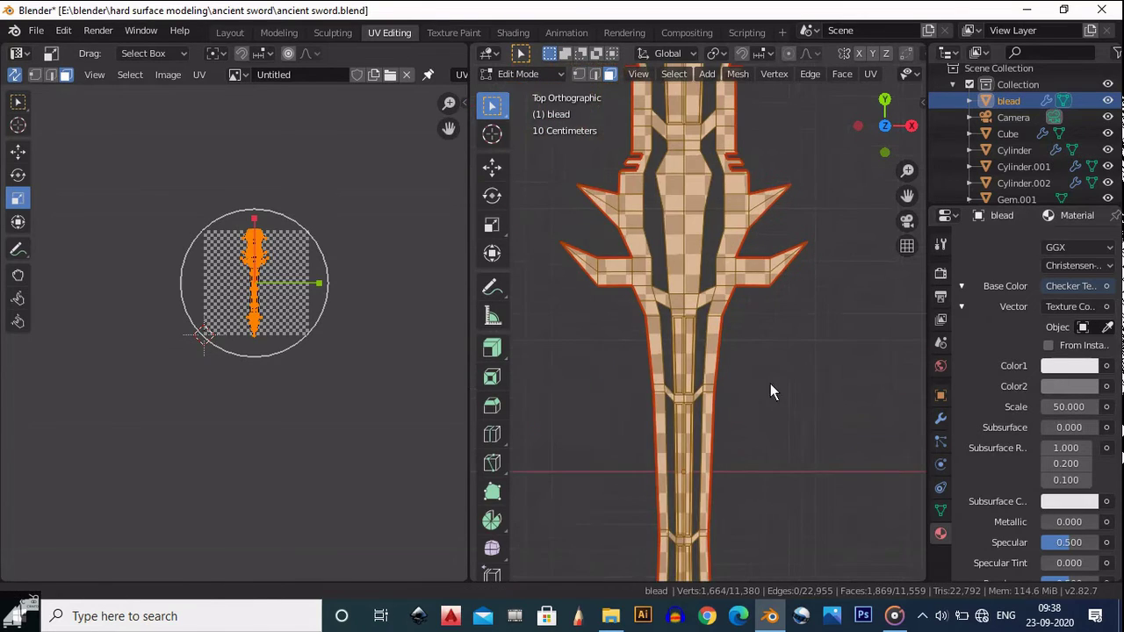
Leave Edit Mode, deselect the blade, and save the file
{"action": "key", "text": "Tab"}
{"action": "left_click", "coordinate": [773, 377]}
{"action": "middle_click_drag", "start_coordinate": [686, 287], "coordinate": [722, 367]}
{"action": "key", "text": "ctrl+s"}
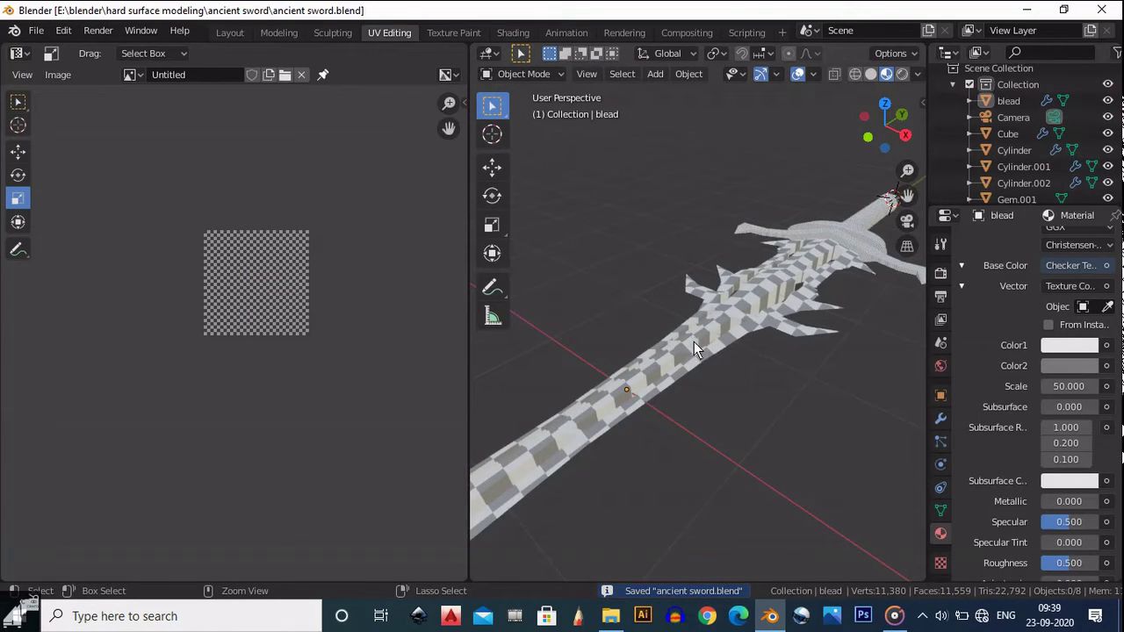
Try a checker texture Scale of 10, compare the squares on the blade and hilt, and restore it to 50
{"action": "middle_click_drag", "start_coordinate": [719, 341], "coordinate": [746, 360]}
{"action": "scroll", "coordinate": [745, 360], "scroll_direction": "up", "scroll_amount": 4}
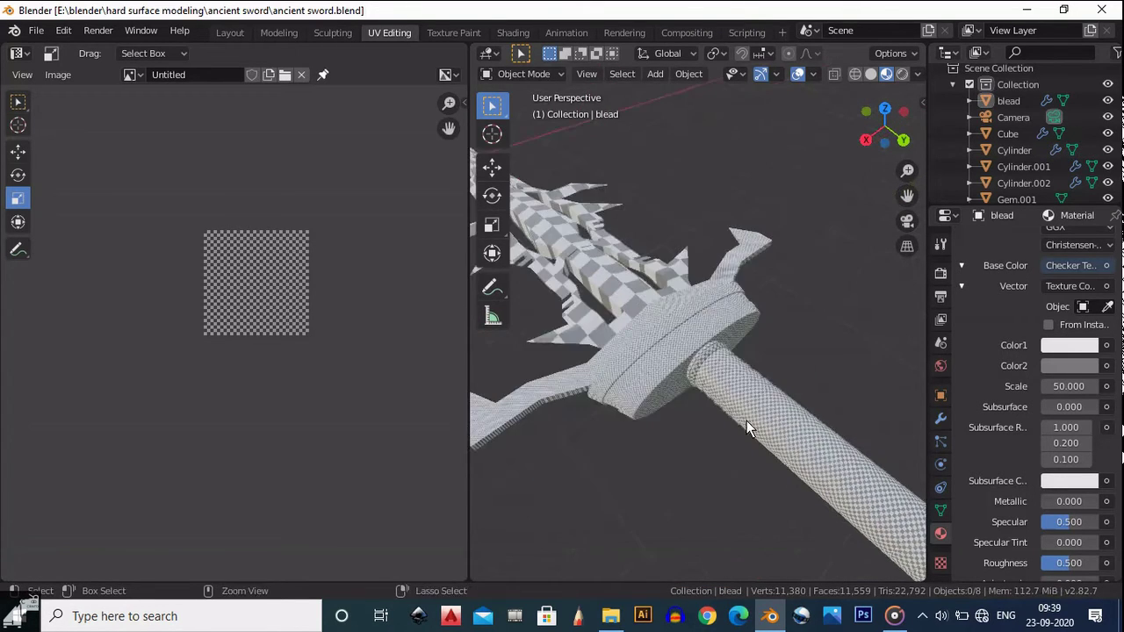
{"action": "middle_click_drag", "start_coordinate": [746, 421], "coordinate": [766, 294], "text": "ctrl"}
{"action": "middle_click_drag", "start_coordinate": [701, 445], "coordinate": [817, 488]}
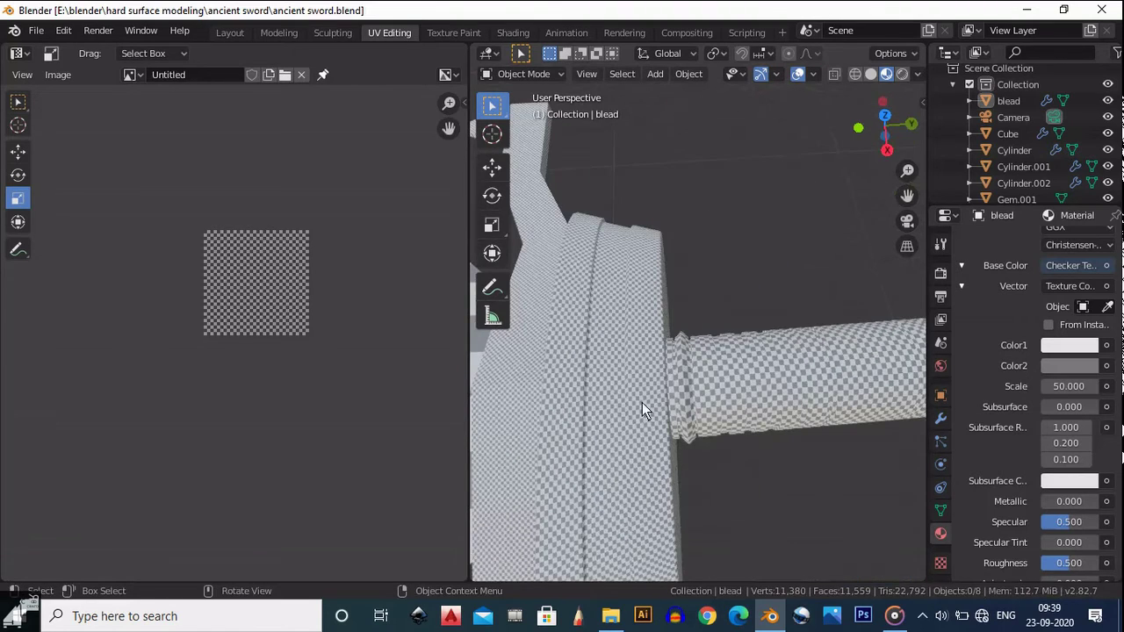
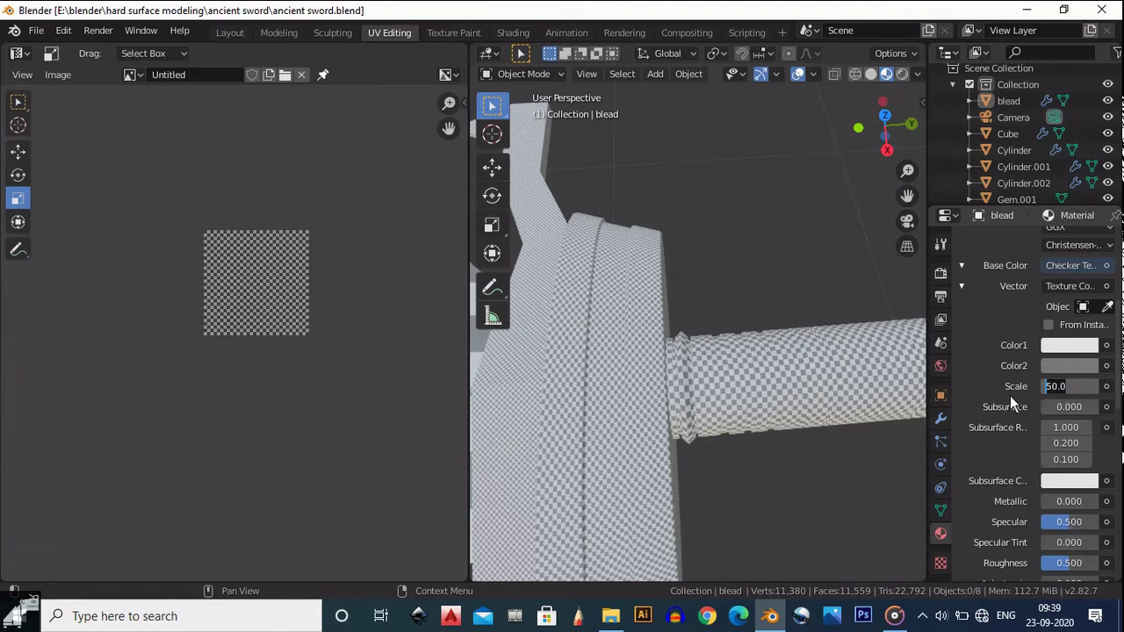
{"action": "type", "text": "10"}
{"action": "key", "text": "Return"}
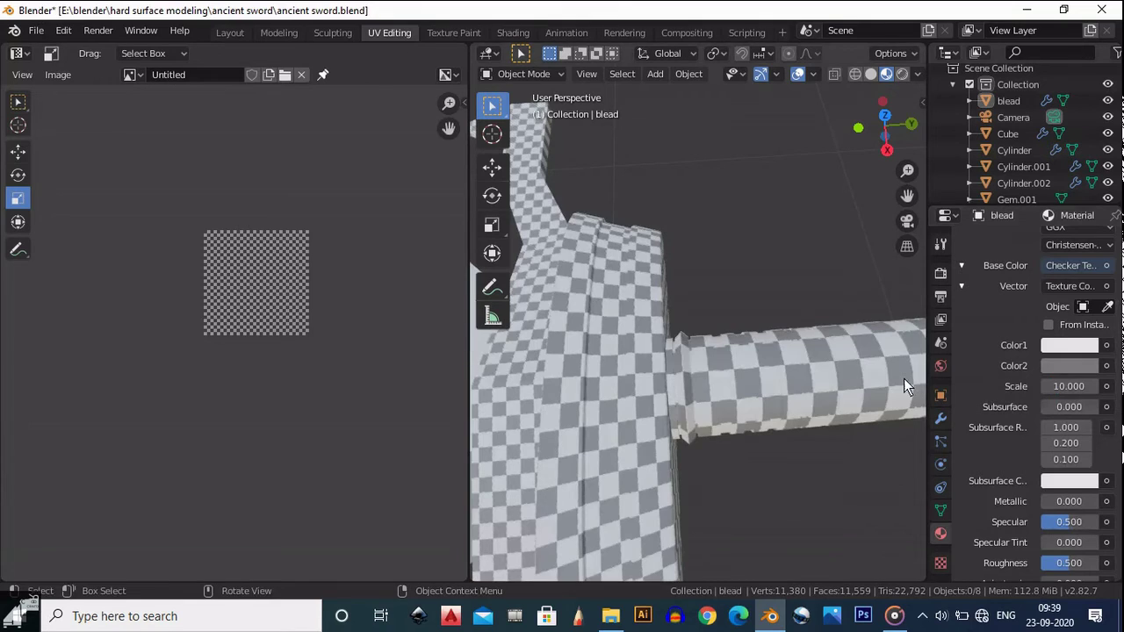
{"action": "middle_click_drag", "start_coordinate": [703, 424], "coordinate": [739, 343], "text": "ctrl"}
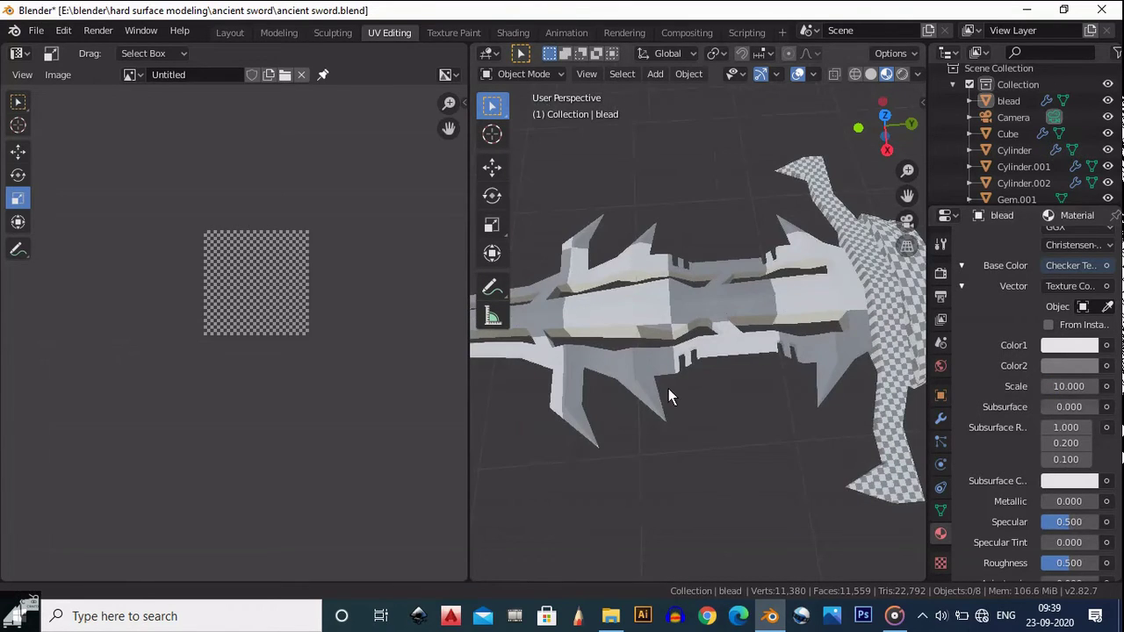
{"action": "middle_click_drag", "start_coordinate": [668, 388], "coordinate": [614, 513]}
{"action": "middle_click_drag", "start_coordinate": [615, 513], "coordinate": [730, 370], "text": "shift"}
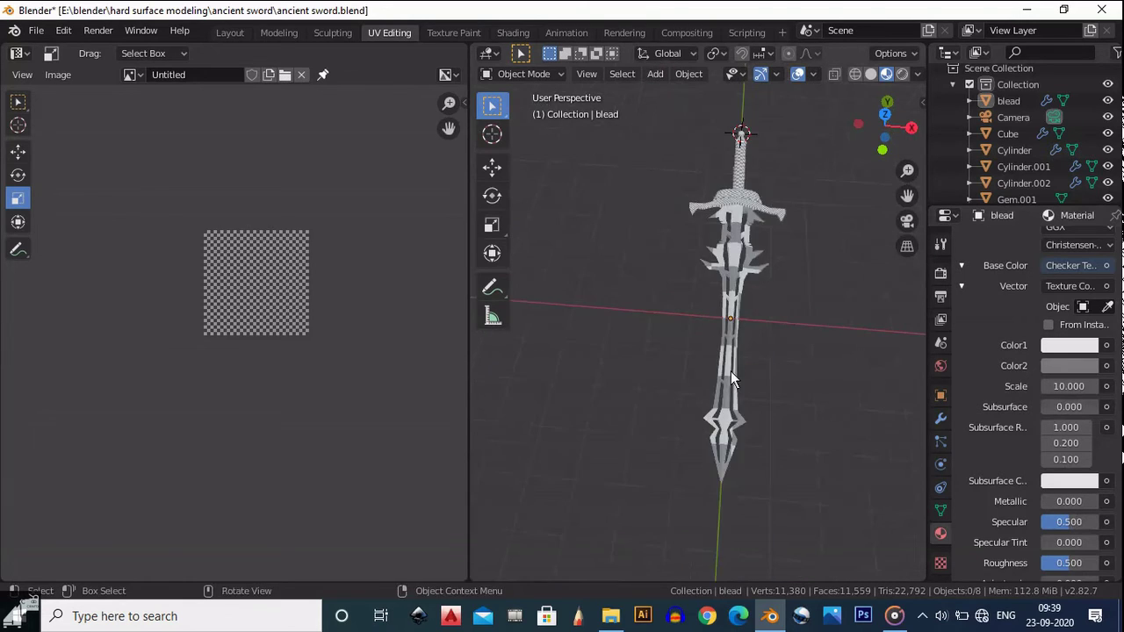
{"action": "middle_click_drag", "start_coordinate": [843, 316], "coordinate": [763, 328]}
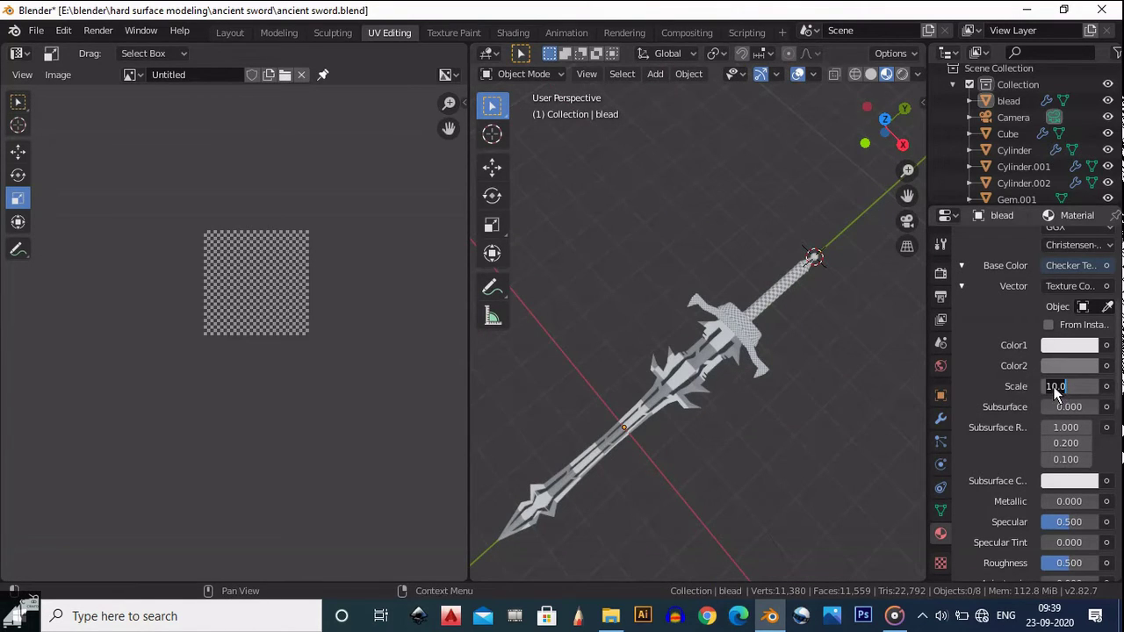
{"action": "type", "text": "50"}
{"action": "key", "text": "Return"}
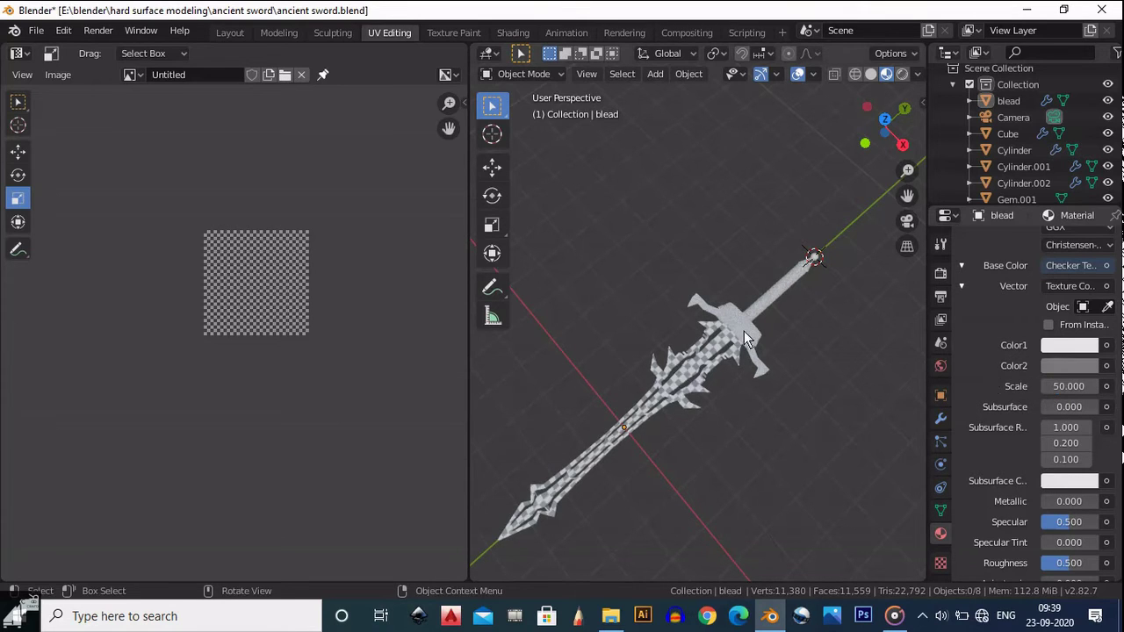
Open the crossguard in Edit Mode and shrink all its UV islands to 0.1
{"action": "left_click", "coordinate": [750, 341]}
{"action": "scroll", "coordinate": [780, 307], "scroll_direction": "up", "scroll_amount": 4}
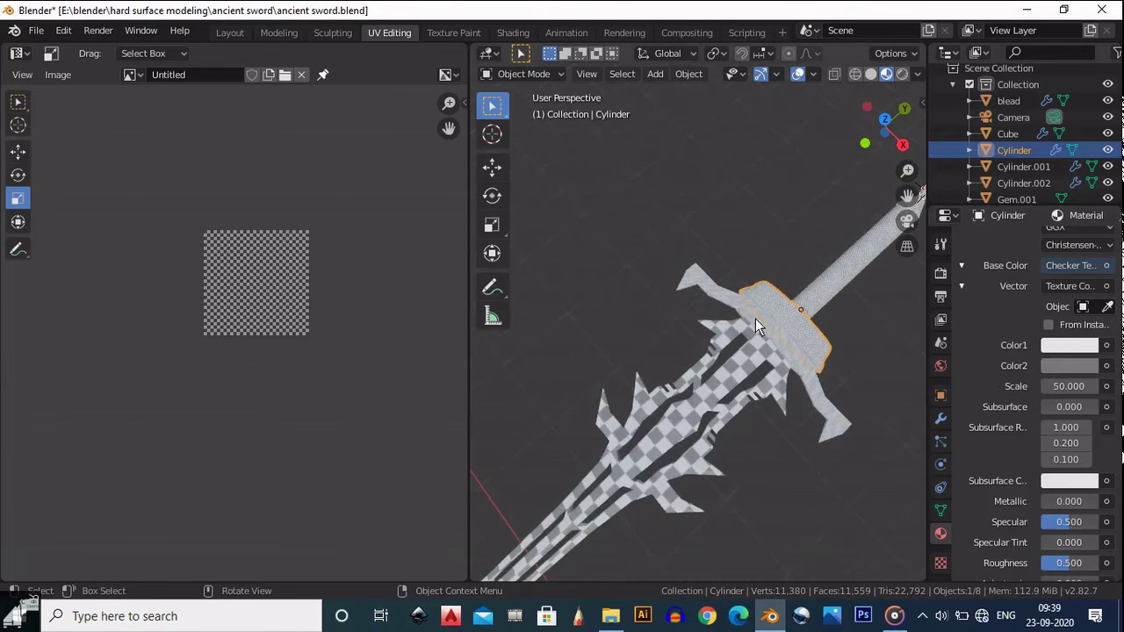
{"action": "left_click", "coordinate": [754, 320]}
{"action": "key", "text": "Tab"}
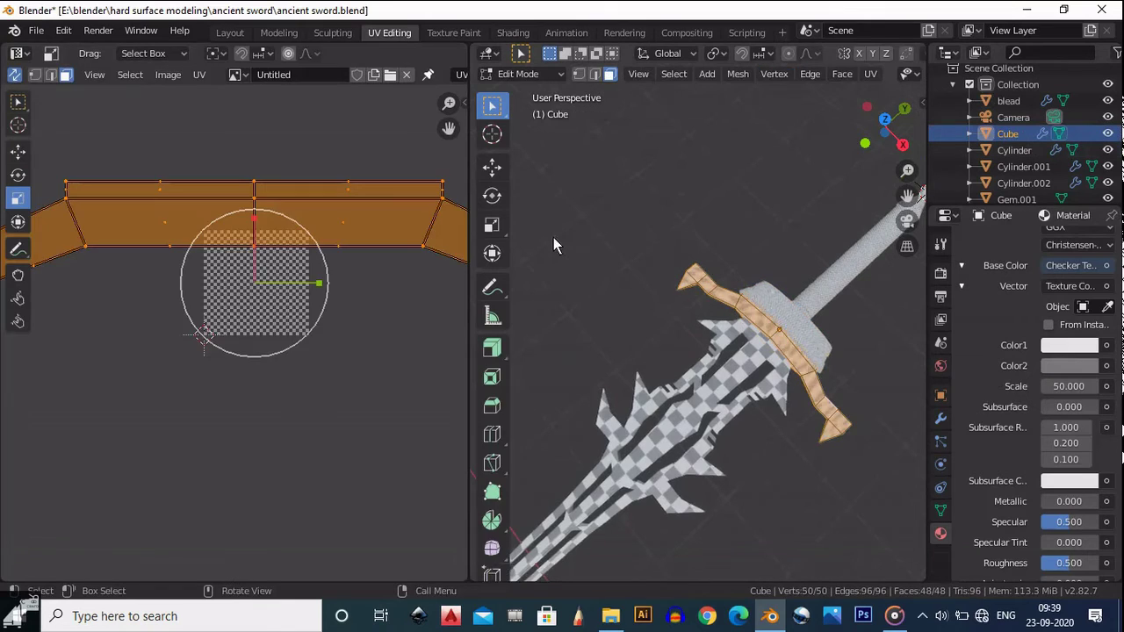
{"action": "scroll", "coordinate": [282, 511], "scroll_direction": "down", "scroll_amount": 8}
{"action": "key", "text": "s"}
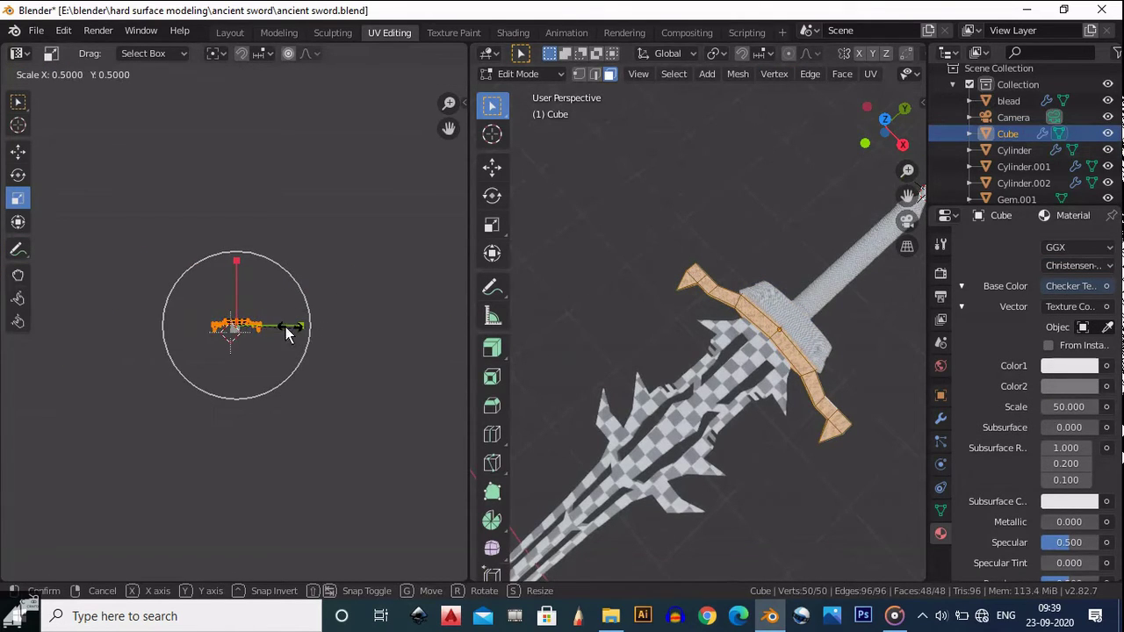
{"action": "type", "text": "0.1"}
{"action": "key", "text": "Return"}
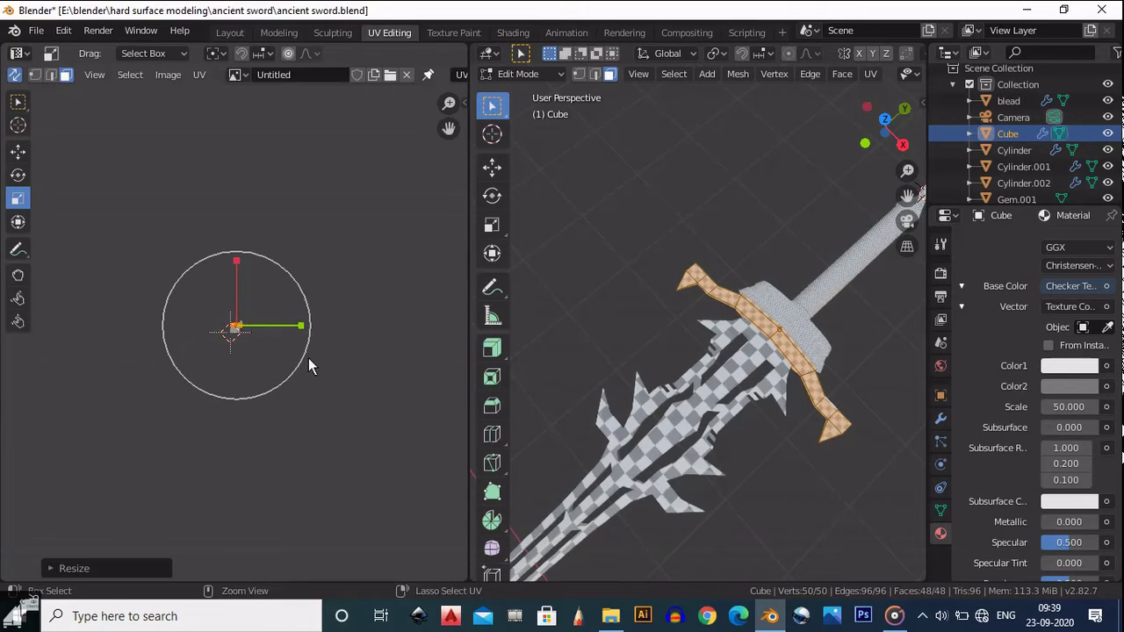
Enlarge the crossguard's UV islands uniformly to 1.1
{"action": "scroll", "coordinate": [330, 234], "scroll_direction": "up", "scroll_amount": 4}
{"action": "middle_click_drag", "start_coordinate": [331, 193], "coordinate": [328, 178], "text": "ctrl"}
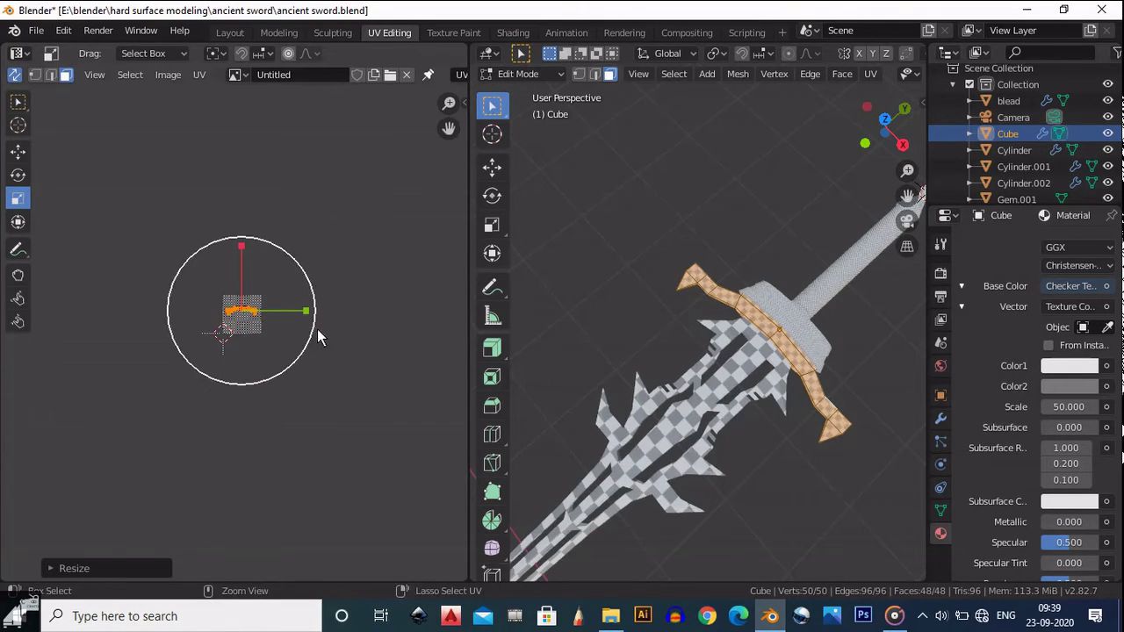
{"action": "middle_click_drag", "start_coordinate": [318, 330], "coordinate": [311, 166], "text": "ctrl"}
{"action": "mouse_move", "coordinate": [313, 259]}
{"action": "middle_mouse_down"}
{"action": "mouse_move", "coordinate": [303, 291]}
{"action": "mouse_move", "coordinate": [301, 251]}
{"action": "middle_mouse_up"}
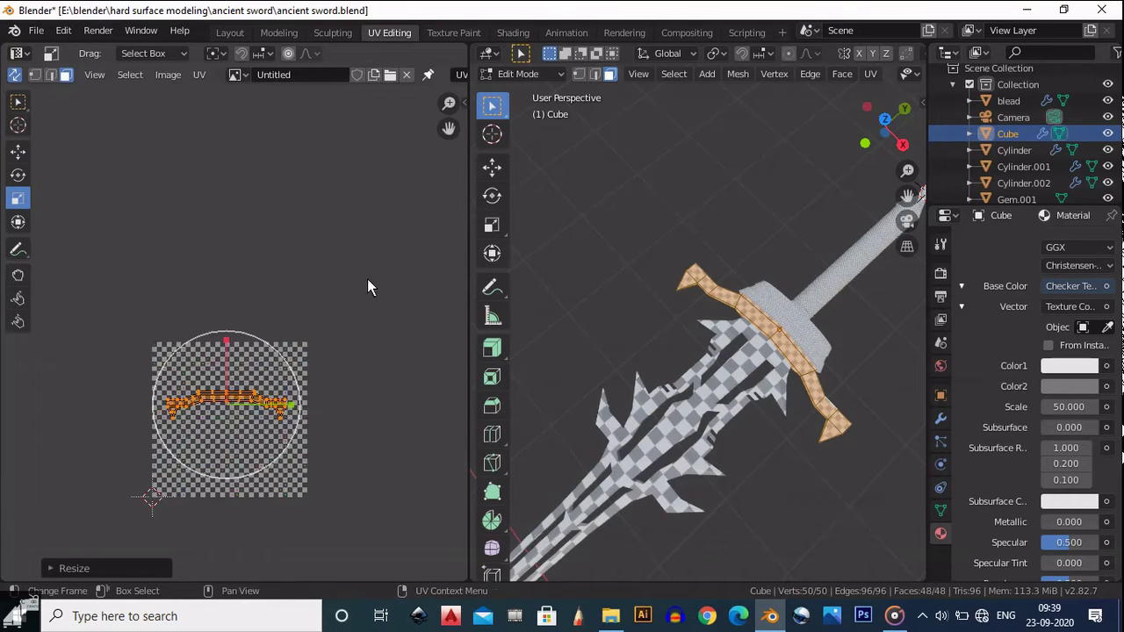
{"action": "key", "text": "s"}
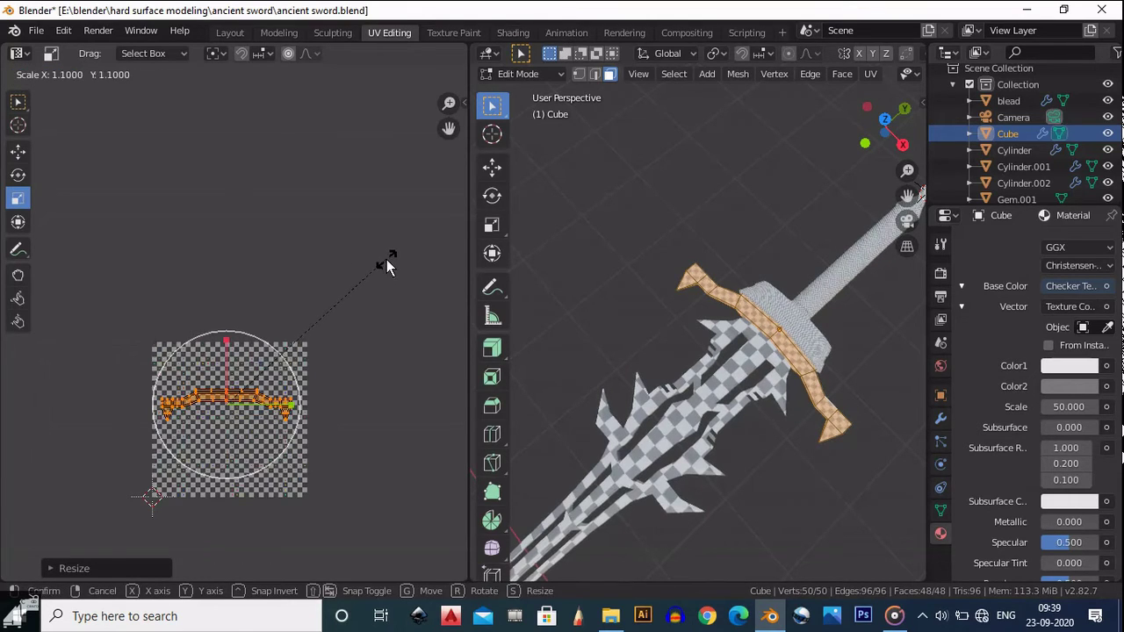
{"action": "left_click", "coordinate": [385, 261]}
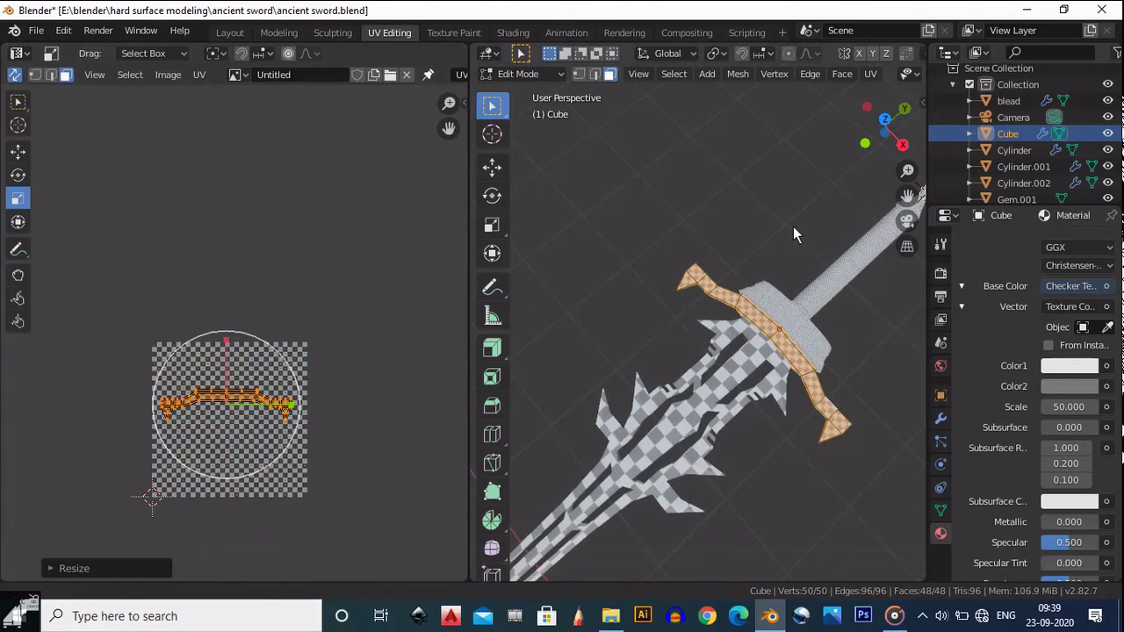
Average the scale of the crossguard's UV islands
{"action": "scroll", "coordinate": [793, 227], "scroll_direction": "down", "scroll_amount": 5}
{"action": "left_click", "coordinate": [200, 75]}
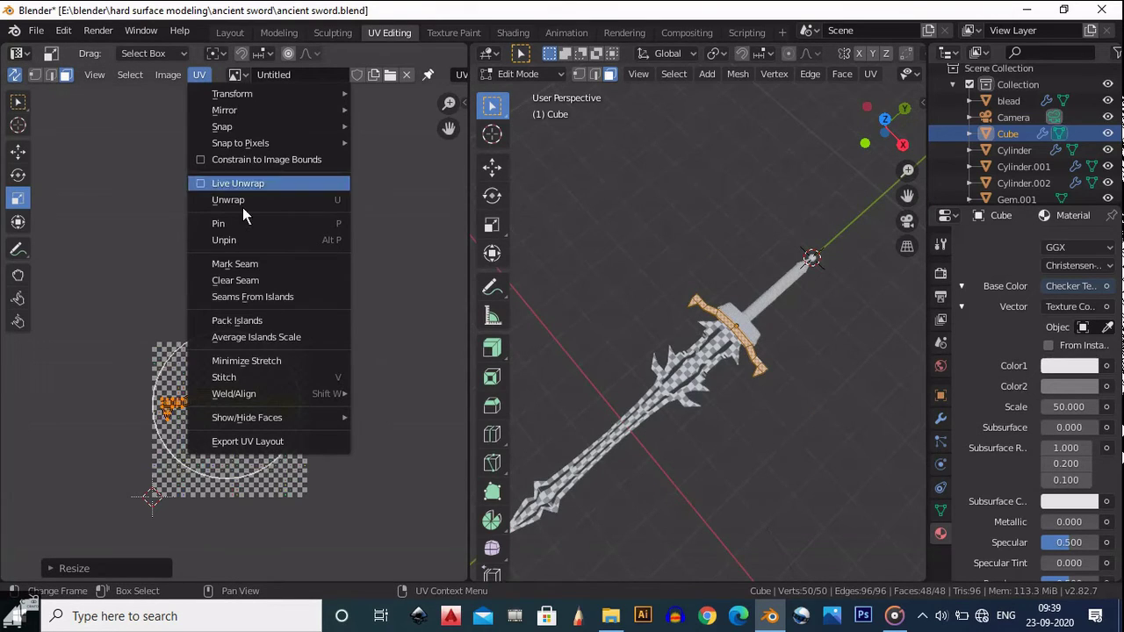
{"action": "left_click", "coordinate": [262, 338]}
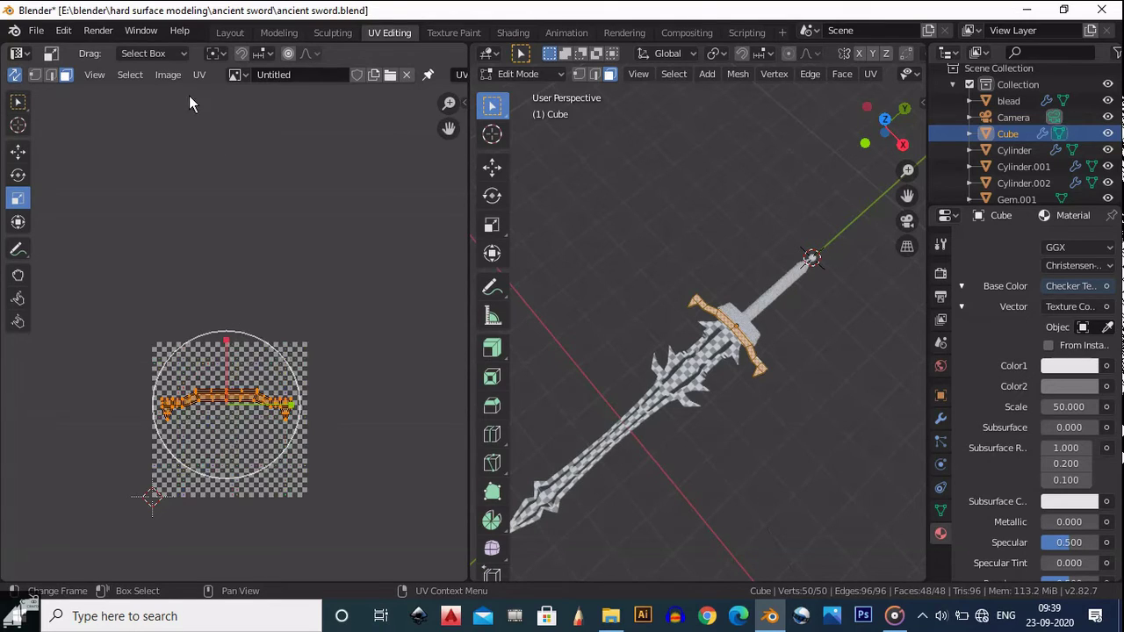
Undo the last change to the crossguard's UVs, pack its islands, and return to Object Mode
{"action": "key", "text": "ctrl+z"}
{"action": "left_click", "coordinate": [199, 75]}
{"action": "left_click", "coordinate": [263, 320]}
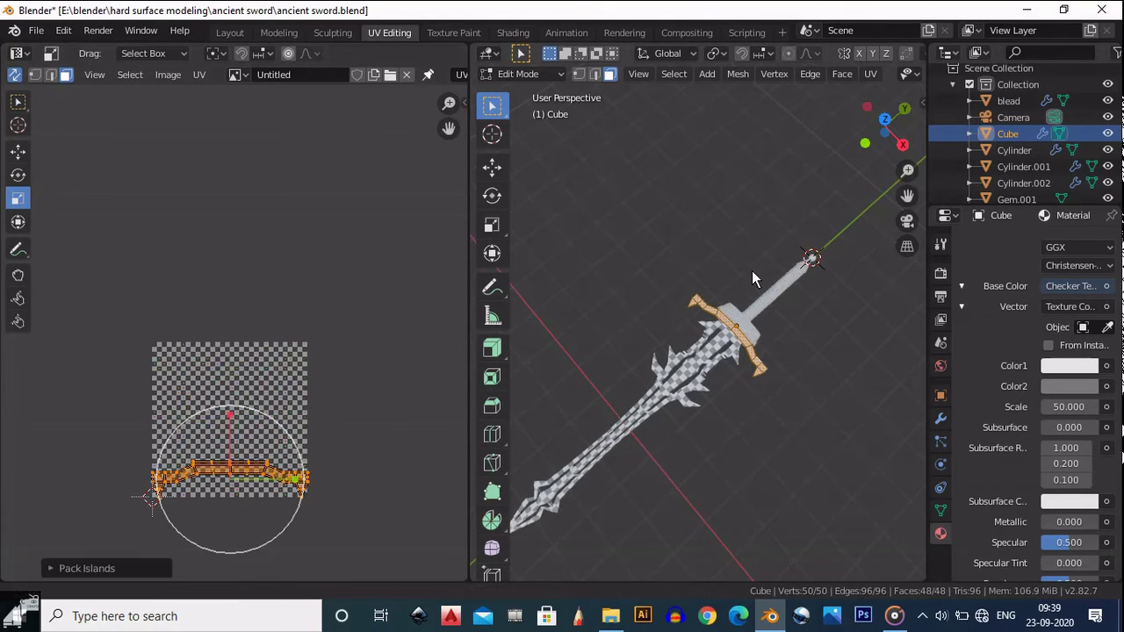
{"action": "scroll", "coordinate": [788, 244], "scroll_direction": "up", "scroll_amount": 6}
{"action": "middle_click_drag", "start_coordinate": [787, 244], "coordinate": [733, 327]}
{"action": "key", "text": "Tab"}
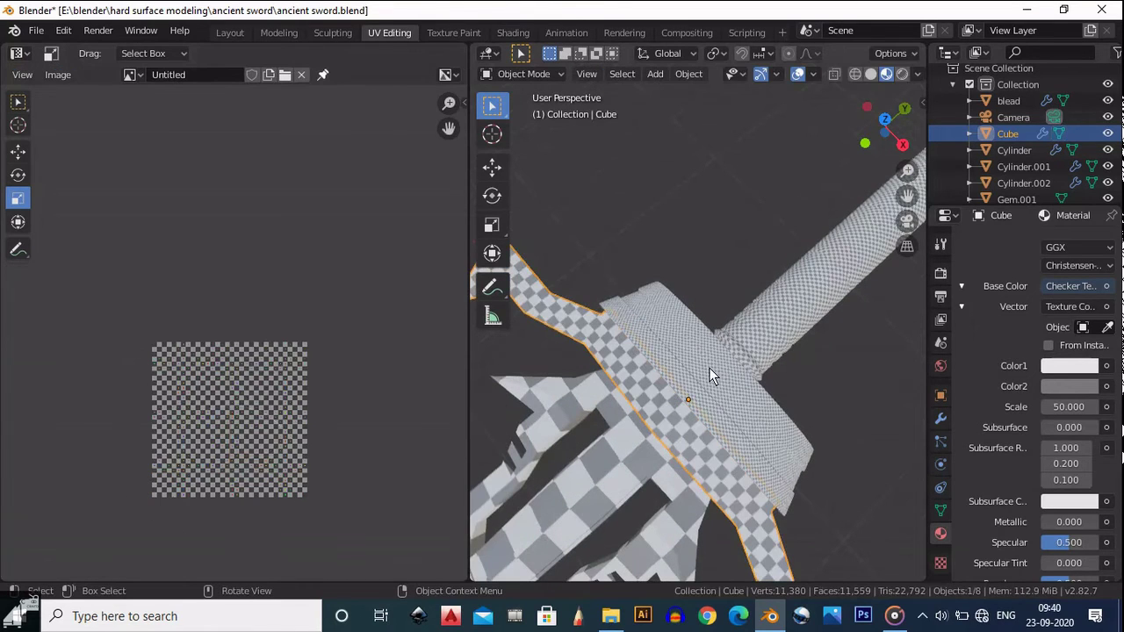
Open the collar between the crossguard and grip in Edit Mode and shrink all its UV islands to 0.3
{"action": "left_click", "coordinate": [709, 368]}
{"action": "key", "text": "Tab"}
{"action": "middle_click_drag", "start_coordinate": [241, 255], "coordinate": [235, 491], "text": "ctrl"}
{"action": "middle_click_drag", "start_coordinate": [261, 280], "coordinate": [274, 262], "text": "ctrl"}
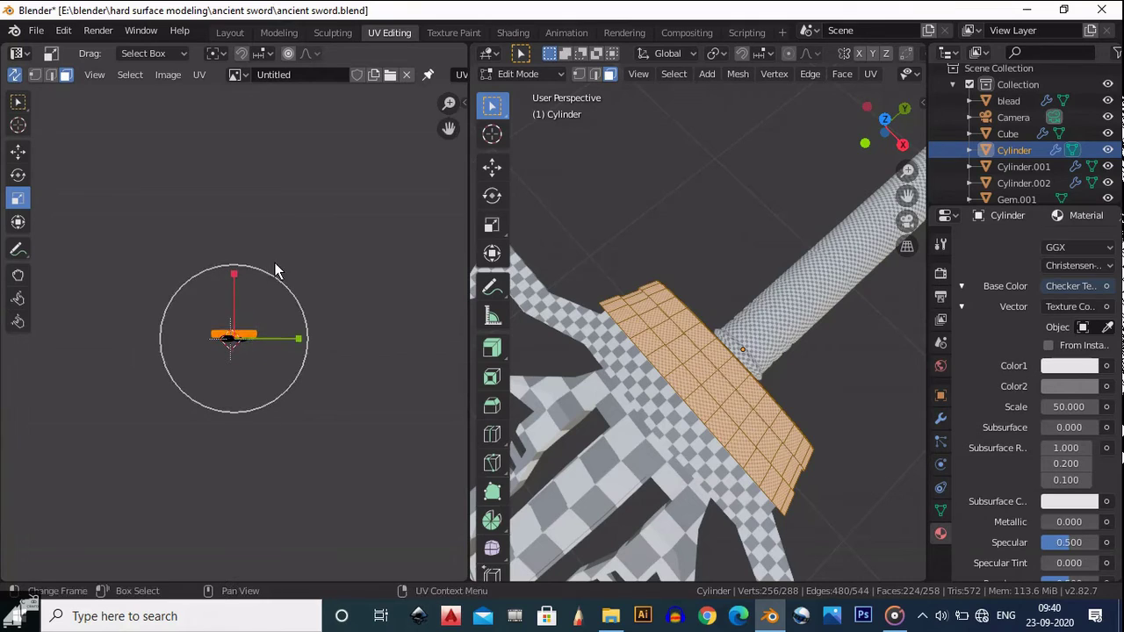
{"action": "key", "text": "s"}
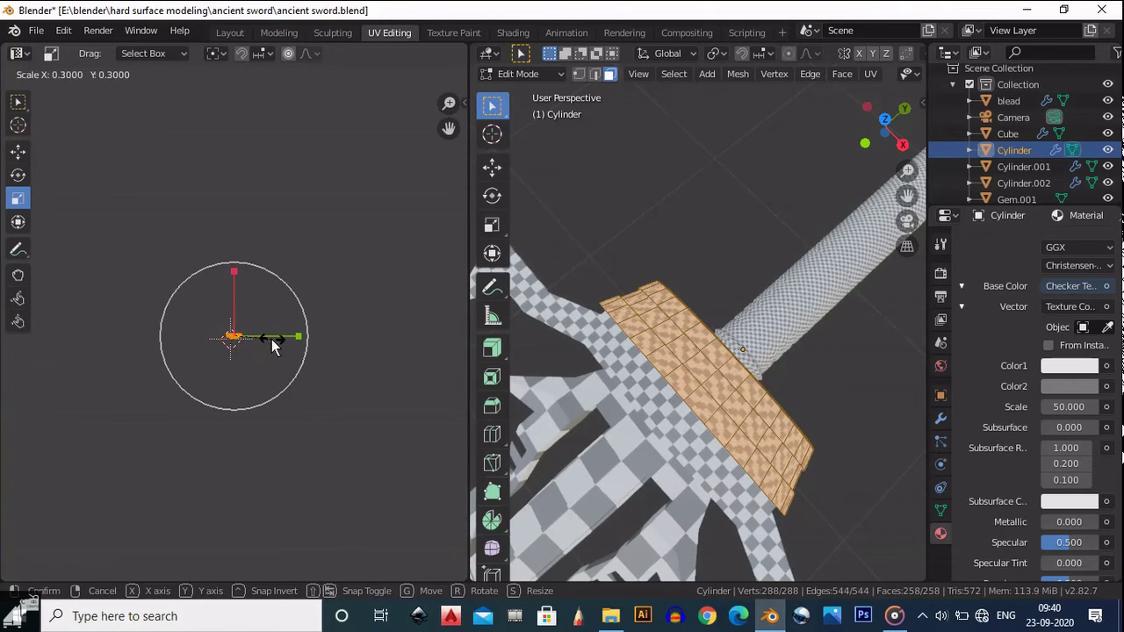
{"action": "left_click", "coordinate": [271, 340]}
Scale the collar's UV islands uniformly by a further 0.5
{"action": "middle_click_drag", "start_coordinate": [273, 381], "coordinate": [263, 190], "text": "ctrl"}
{"action": "middle_click_drag", "start_coordinate": [260, 392], "coordinate": [255, 264], "text": "ctrl"}
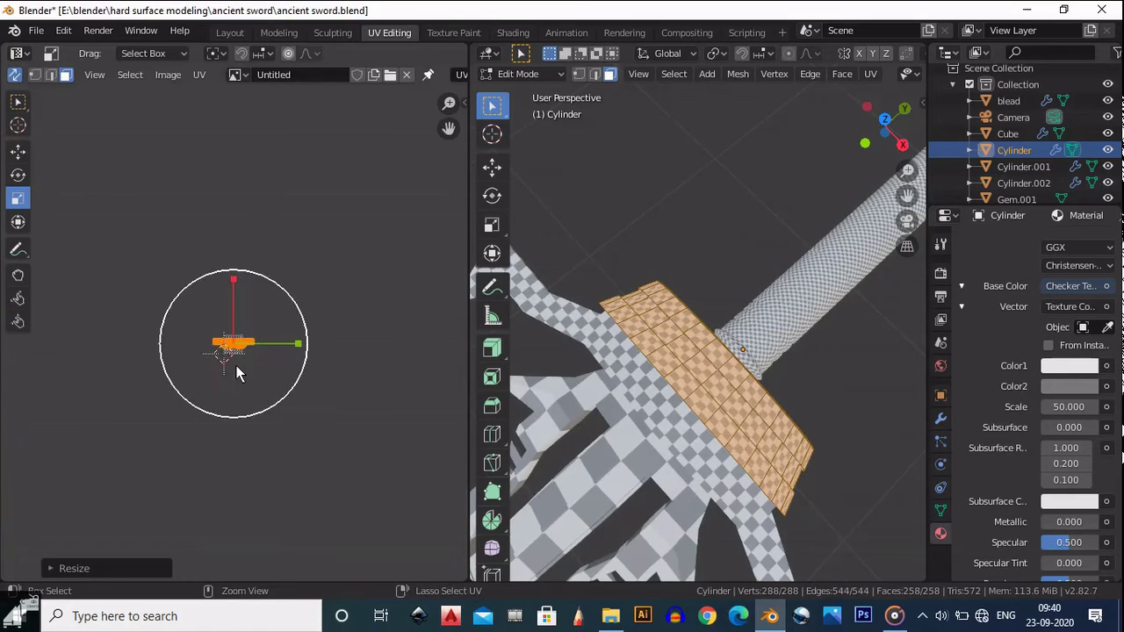
{"action": "middle_click_drag", "start_coordinate": [237, 366], "coordinate": [235, 254], "text": "ctrl"}
{"action": "scroll", "coordinate": [251, 281], "scroll_direction": "up", "scroll_amount": 5}
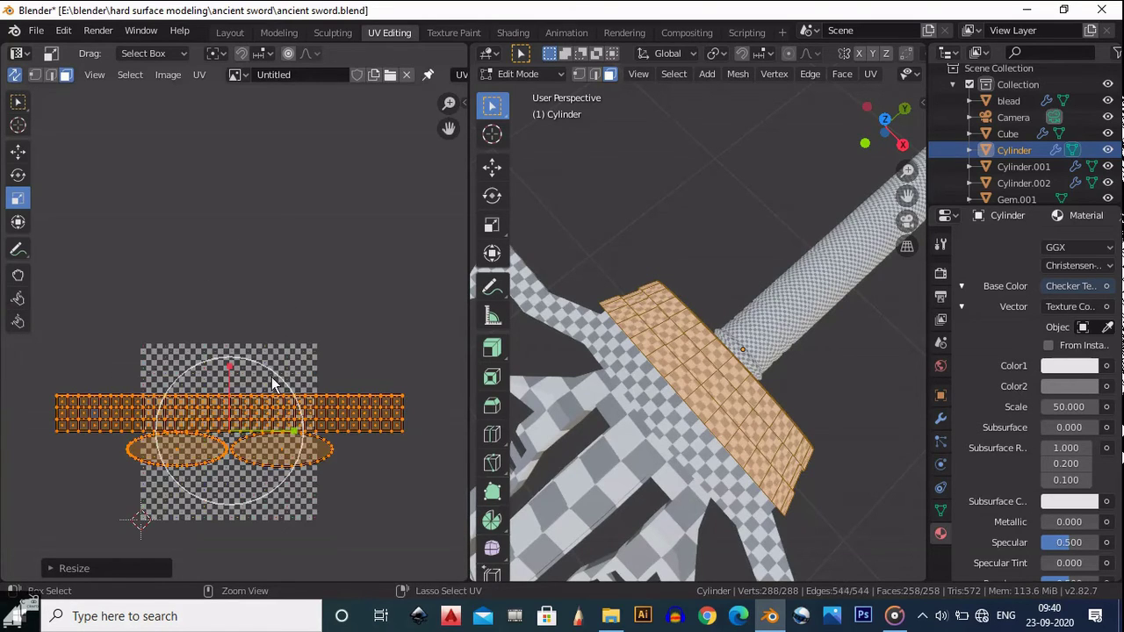
{"action": "key", "text": "s"}
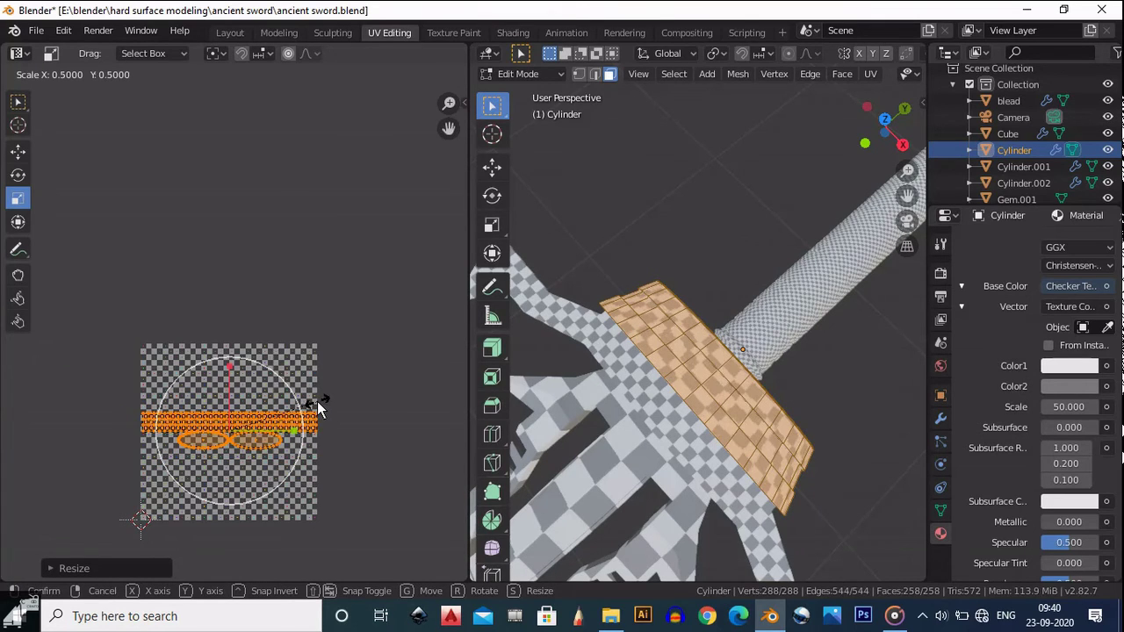
{"action": "left_click", "coordinate": [316, 401]}
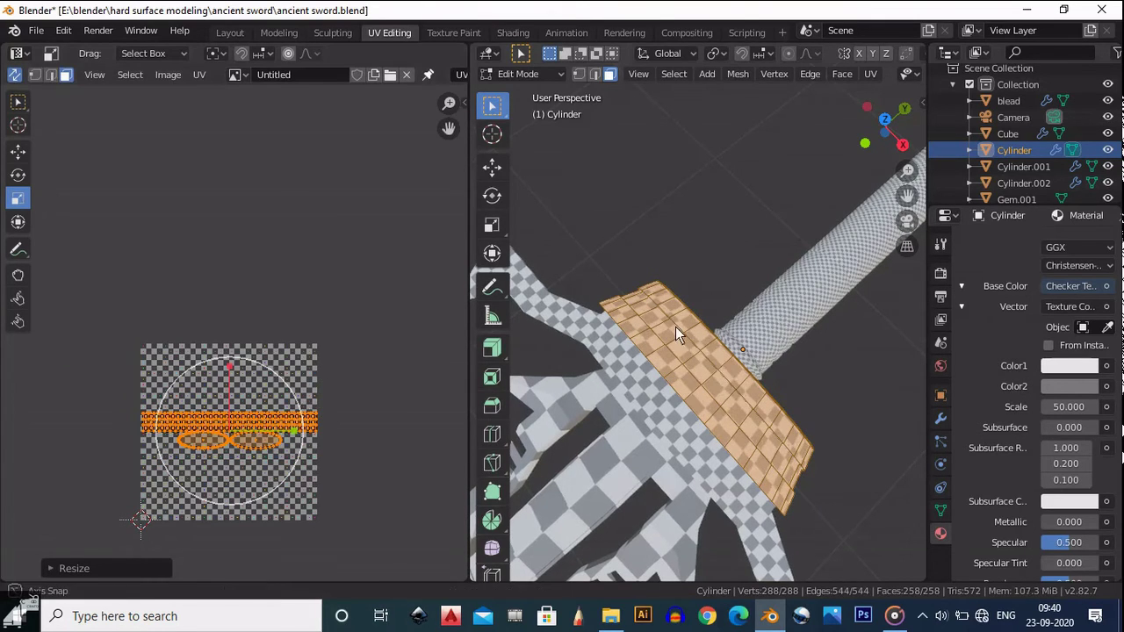
Inspect the checker squares on the collar and average the scale of its UV islands
{"action": "middle_click_drag", "start_coordinate": [675, 327], "coordinate": [617, 196]}
{"action": "scroll", "coordinate": [675, 321], "scroll_direction": "up", "scroll_amount": 3}
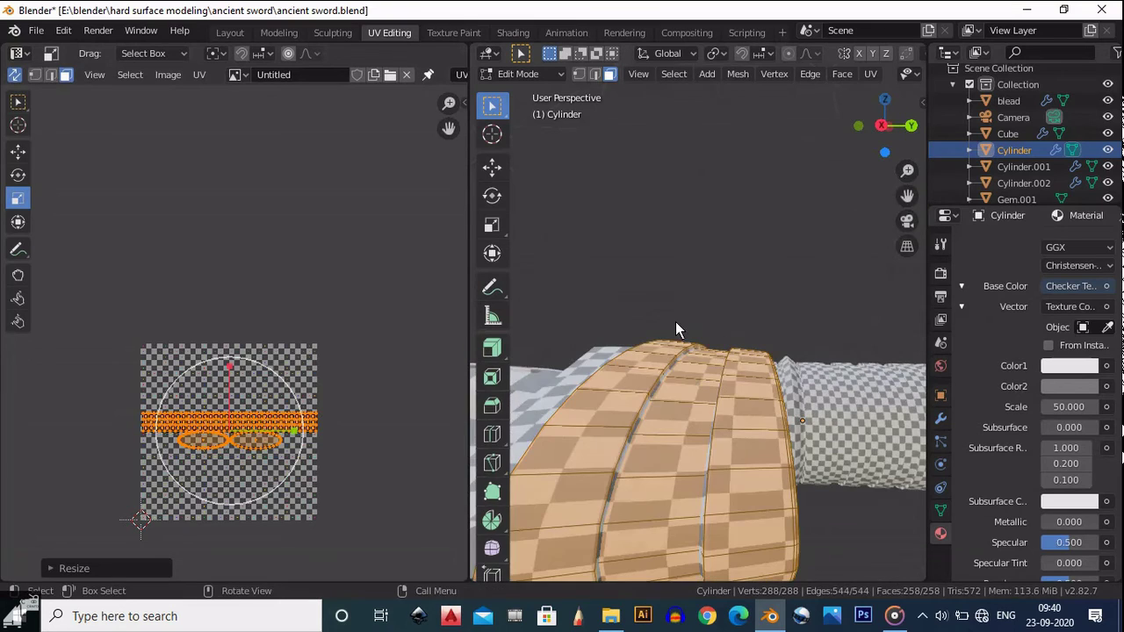
{"action": "middle_click_drag", "start_coordinate": [675, 316], "coordinate": [729, 518]}
{"action": "scroll", "coordinate": [356, 386], "scroll_direction": "up", "scroll_amount": 2}
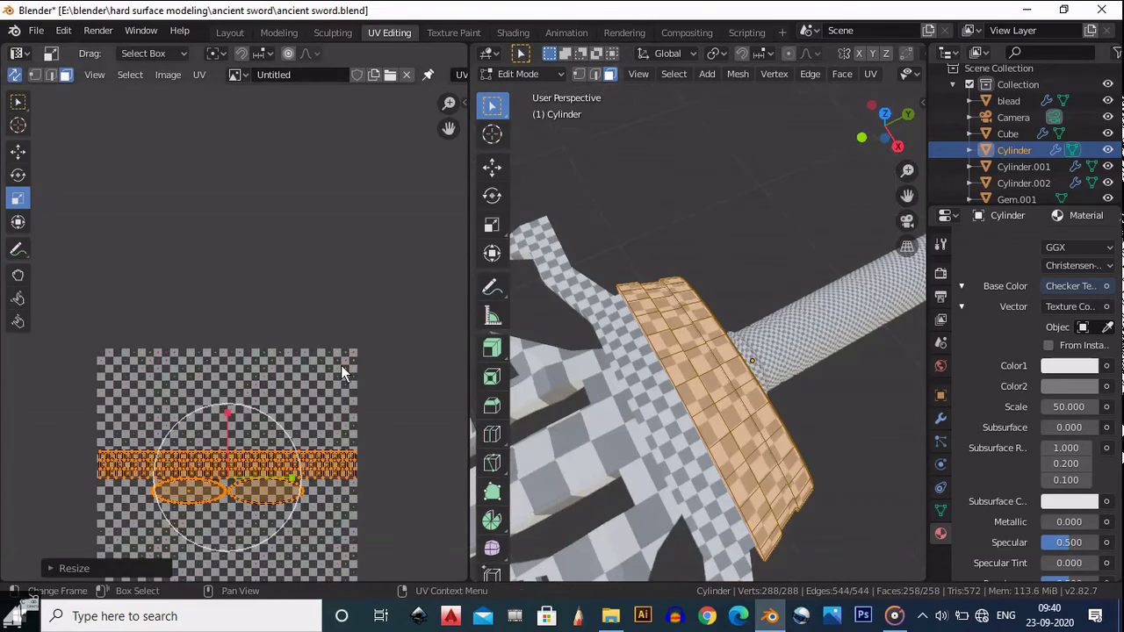
{"action": "middle_click_drag", "start_coordinate": [340, 365], "coordinate": [327, 216]}
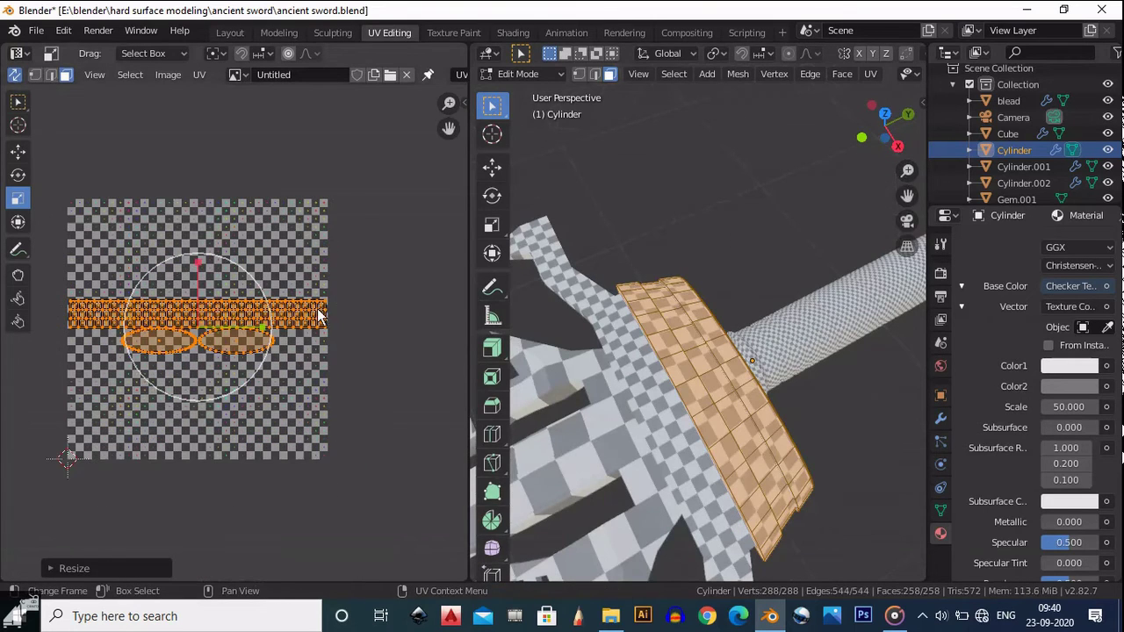
{"action": "left_click", "coordinate": [200, 76]}
{"action": "left_click", "coordinate": [270, 337]}
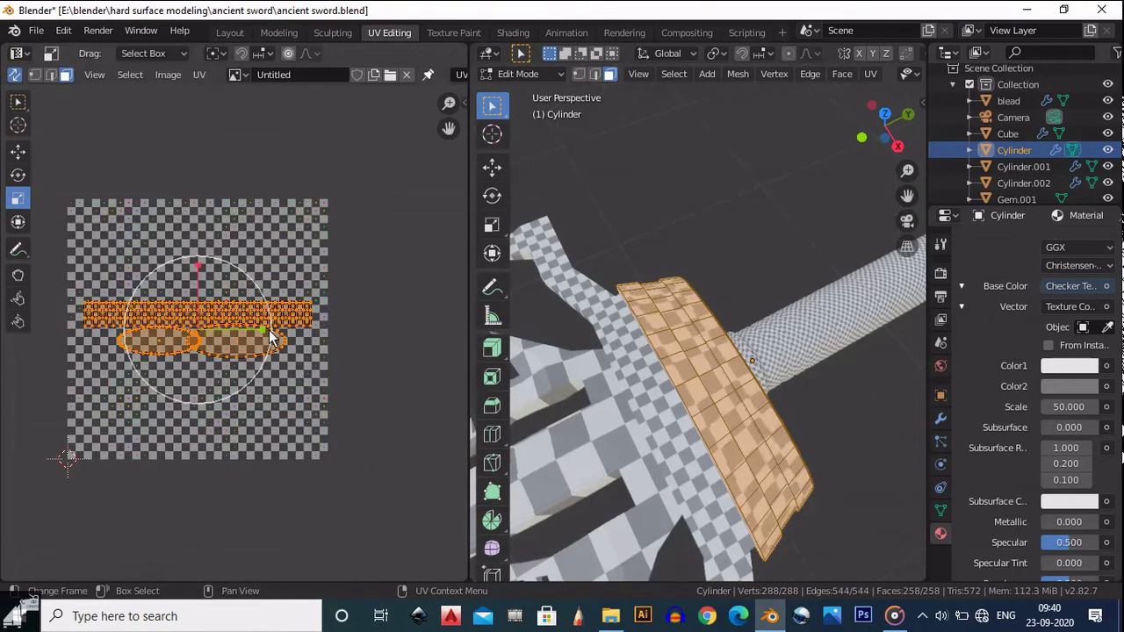
Pack the collar's UV islands and return to Object Mode
{"action": "left_click", "coordinate": [200, 76]}
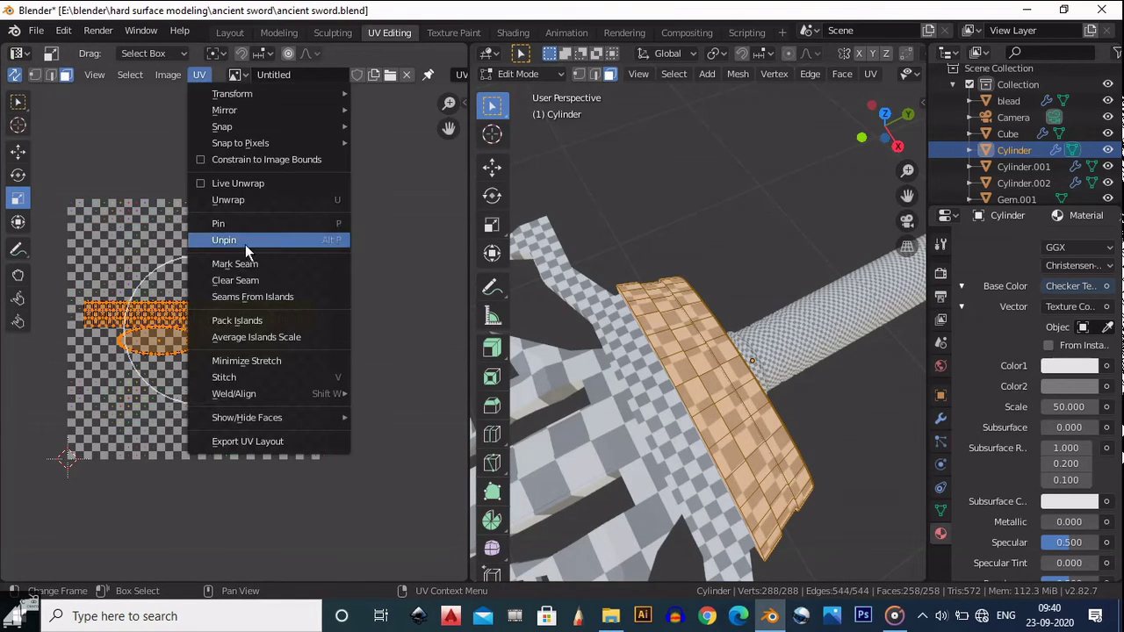
{"action": "left_click", "coordinate": [252, 321]}
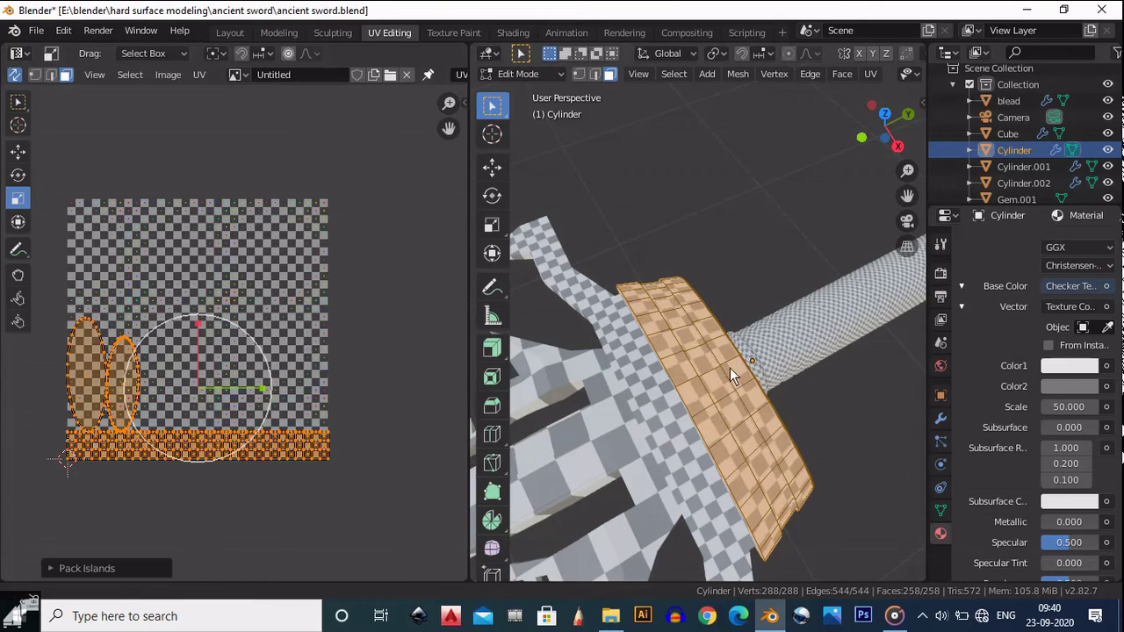
{"action": "middle_click_drag", "start_coordinate": [729, 368], "coordinate": [683, 288]}
{"action": "key", "text": "Tab"}
Open the grip in Edit Mode with everything selected and average the scale of its UV islands
{"action": "left_click", "coordinate": [672, 283]}
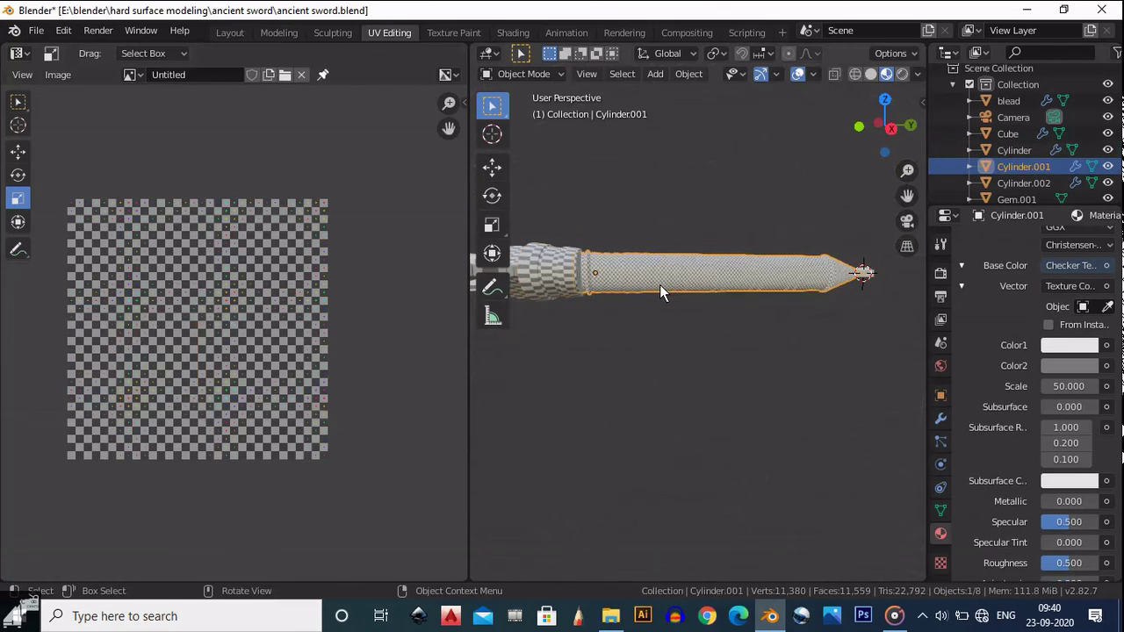
{"action": "key", "text": "Tab"}
{"action": "key", "text": "a"}
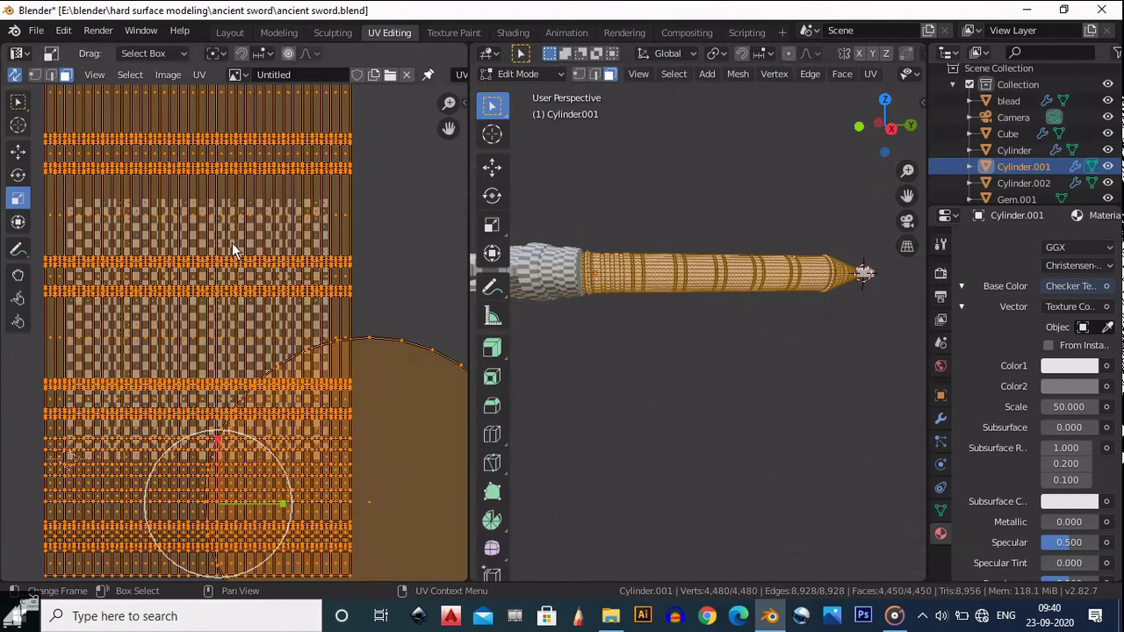
{"action": "left_click", "coordinate": [199, 75]}
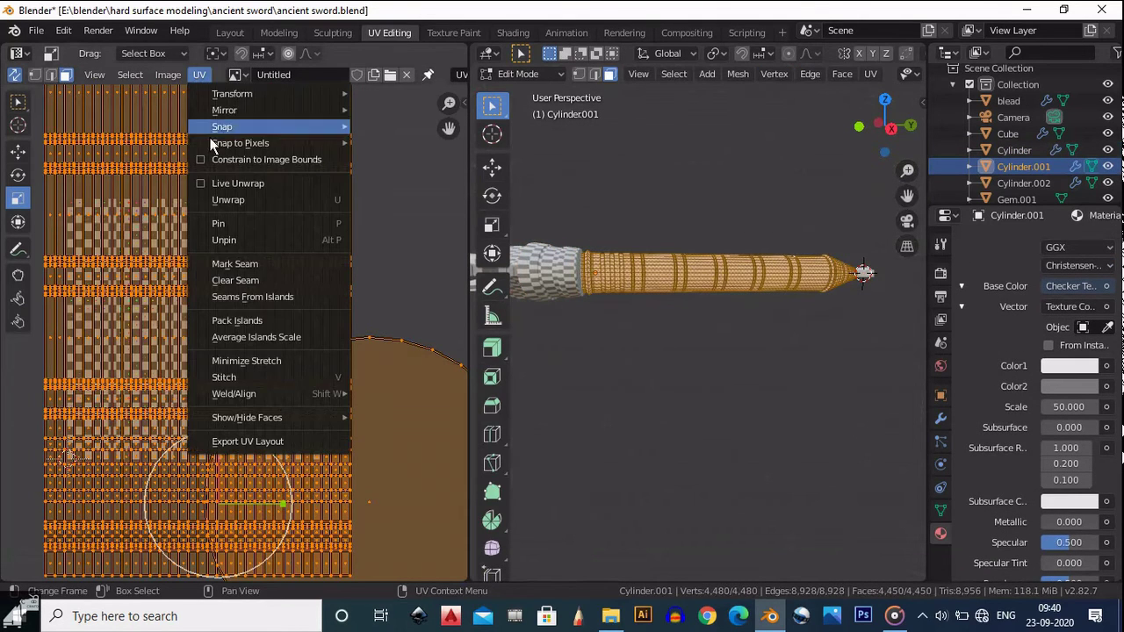
{"action": "left_click", "coordinate": [237, 338]}
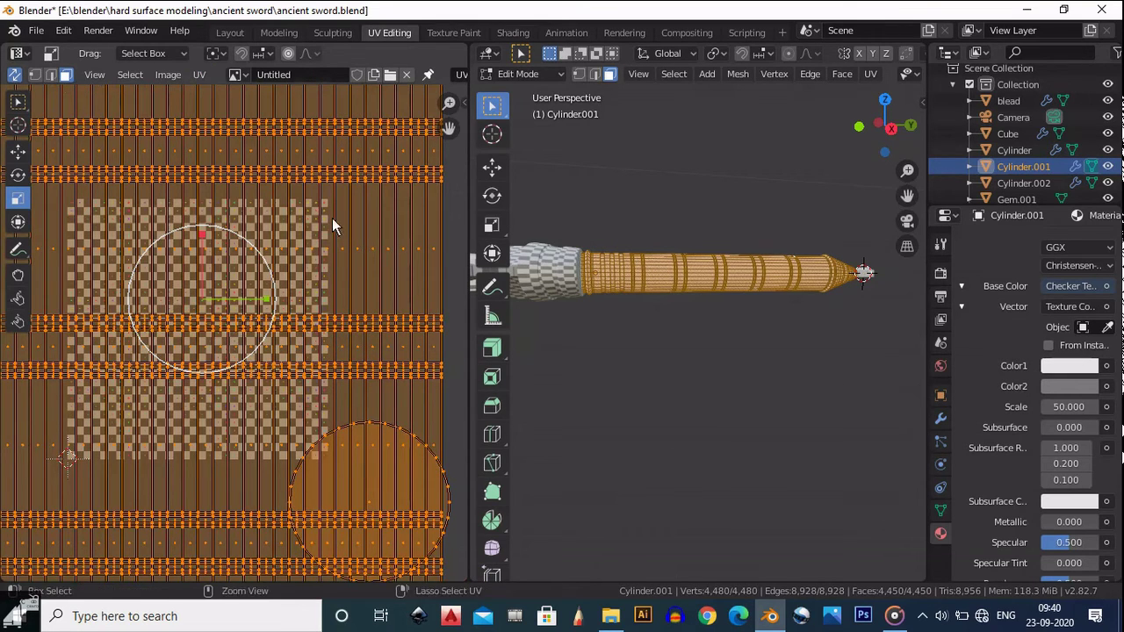
Shrink the grip's UV islands uniformly in two passes until they are only slightly taller than the checker image
{"action": "scroll", "coordinate": [379, 244], "scroll_direction": "down", "scroll_amount": 6}
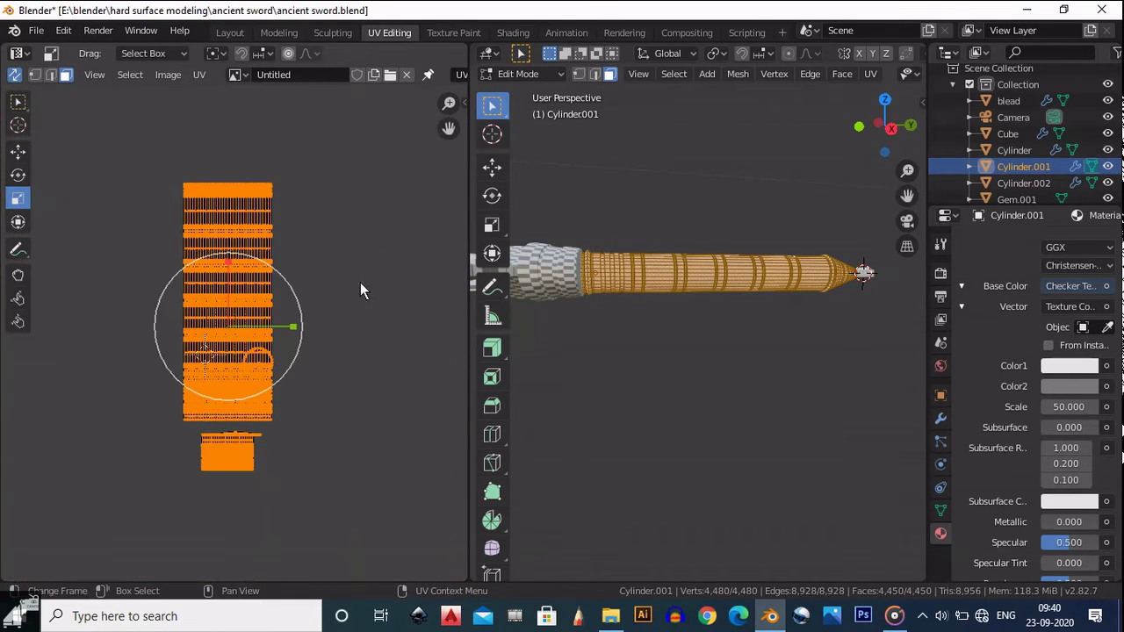
{"action": "key", "text": "s"}
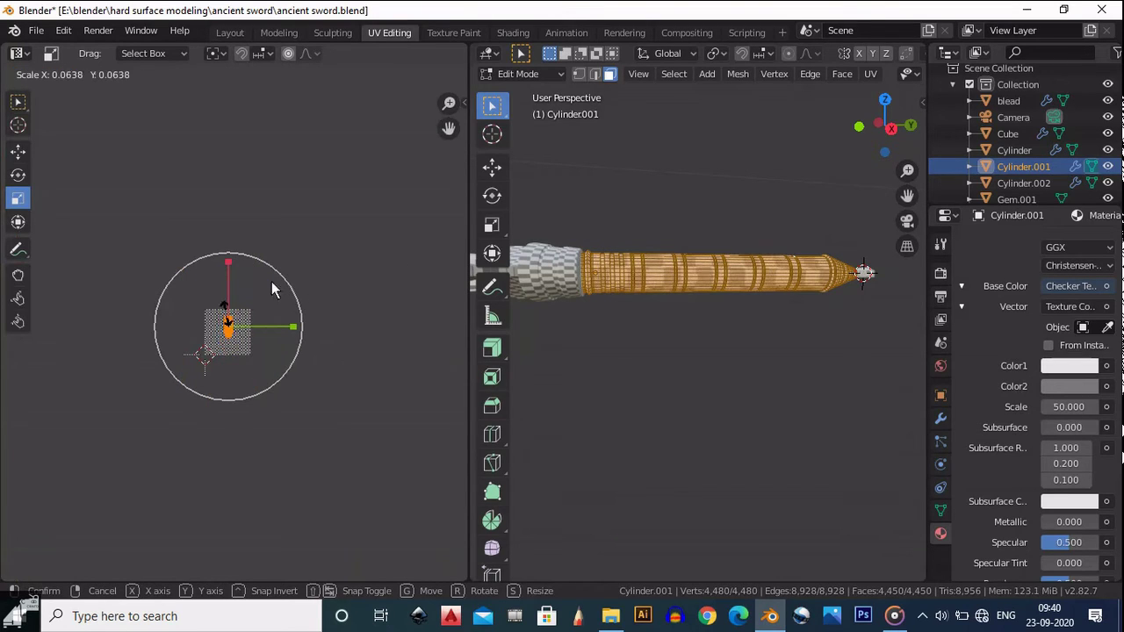
{"action": "left_click", "coordinate": [295, 274]}
{"action": "middle_click_drag", "start_coordinate": [309, 298], "coordinate": [330, 186], "text": "ctrl"}
{"action": "key", "text": "s"}
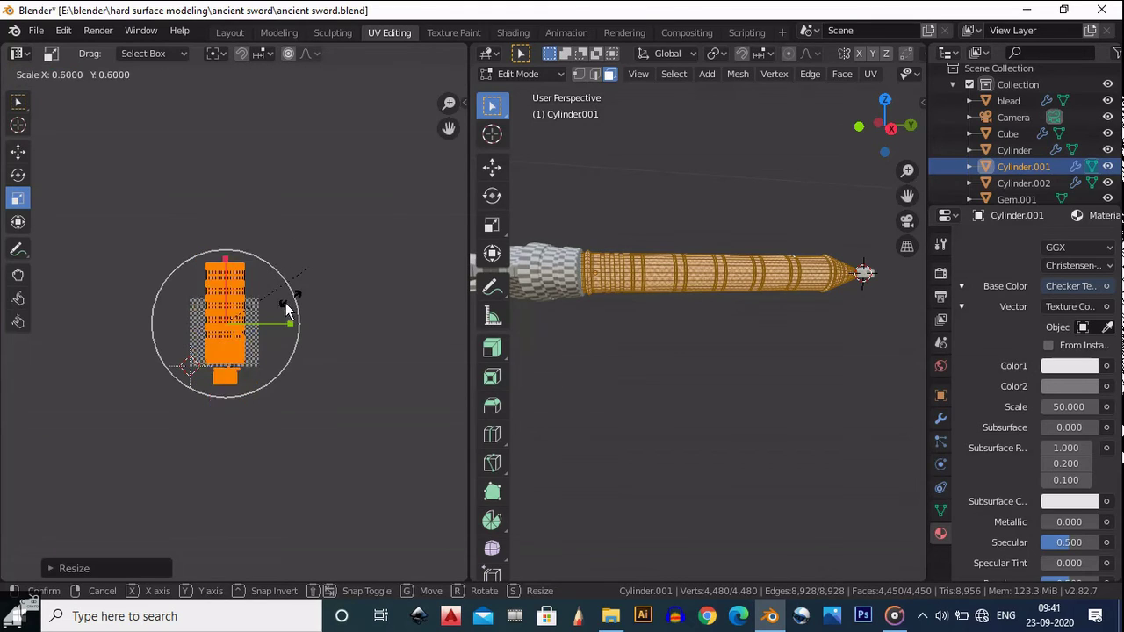
{"action": "left_click", "coordinate": [290, 301]}
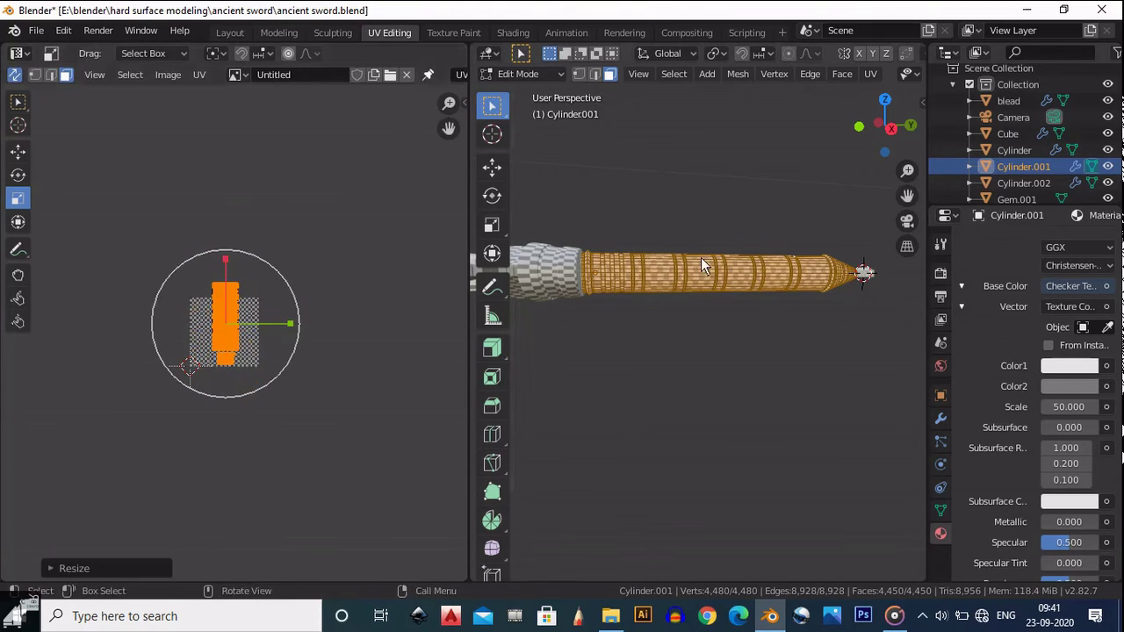
Check the squares on the grip up close and average its UV islands' scale again
{"action": "middle_click_drag", "start_coordinate": [702, 262], "coordinate": [761, 342]}
{"action": "middle_click_drag", "start_coordinate": [208, 326], "coordinate": [225, 173], "text": "ctrl"}
{"action": "scroll", "coordinate": [237, 239], "scroll_direction": "up", "scroll_amount": 1}
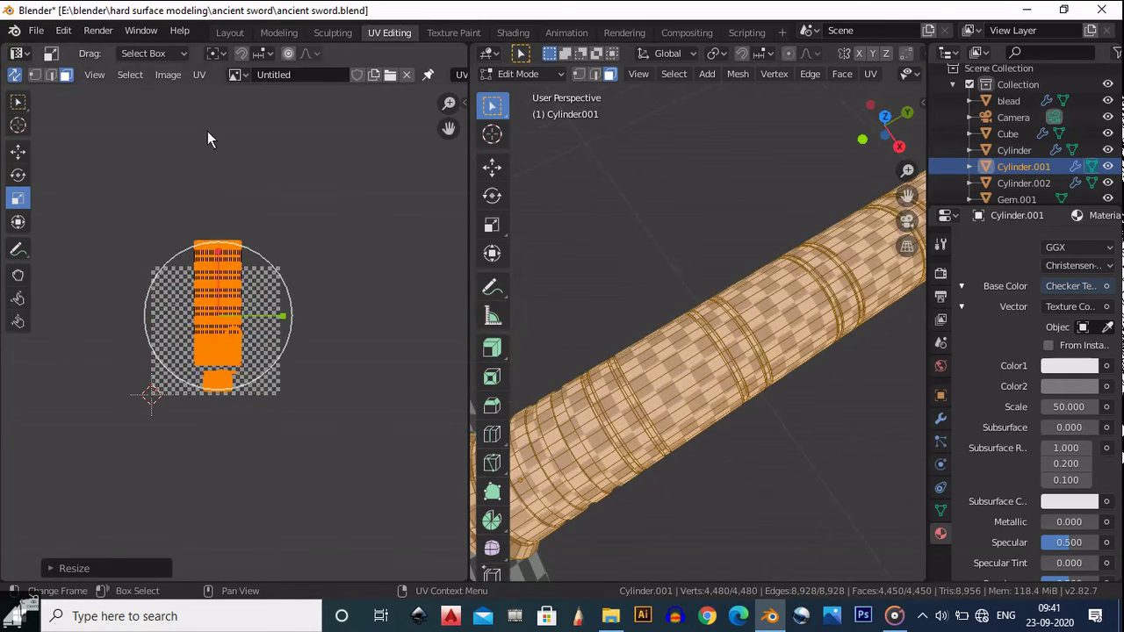
{"action": "left_click", "coordinate": [202, 74]}
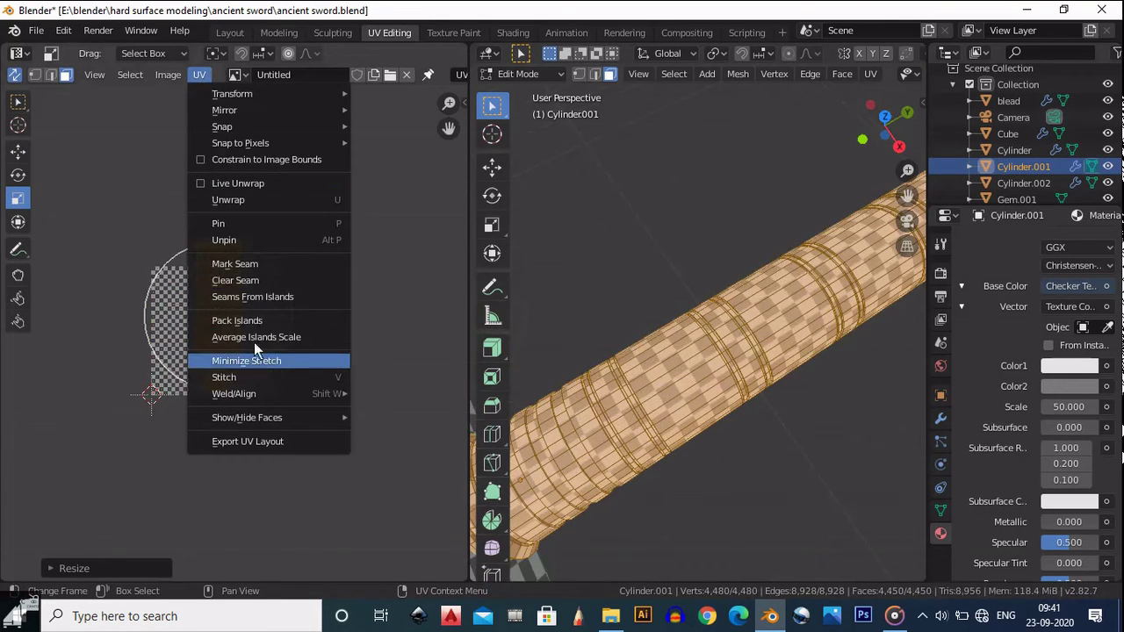
{"action": "left_click", "coordinate": [259, 336]}
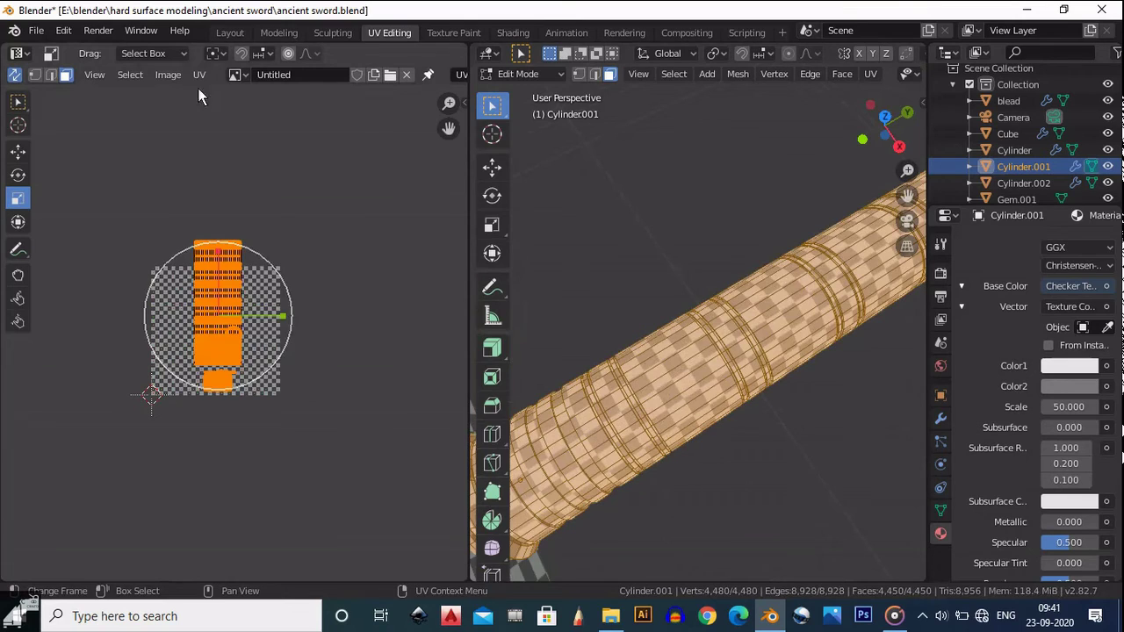
Pack the grip's UV islands and return to Object Mode
{"action": "left_click", "coordinate": [199, 74]}
{"action": "left_click", "coordinate": [262, 322]}
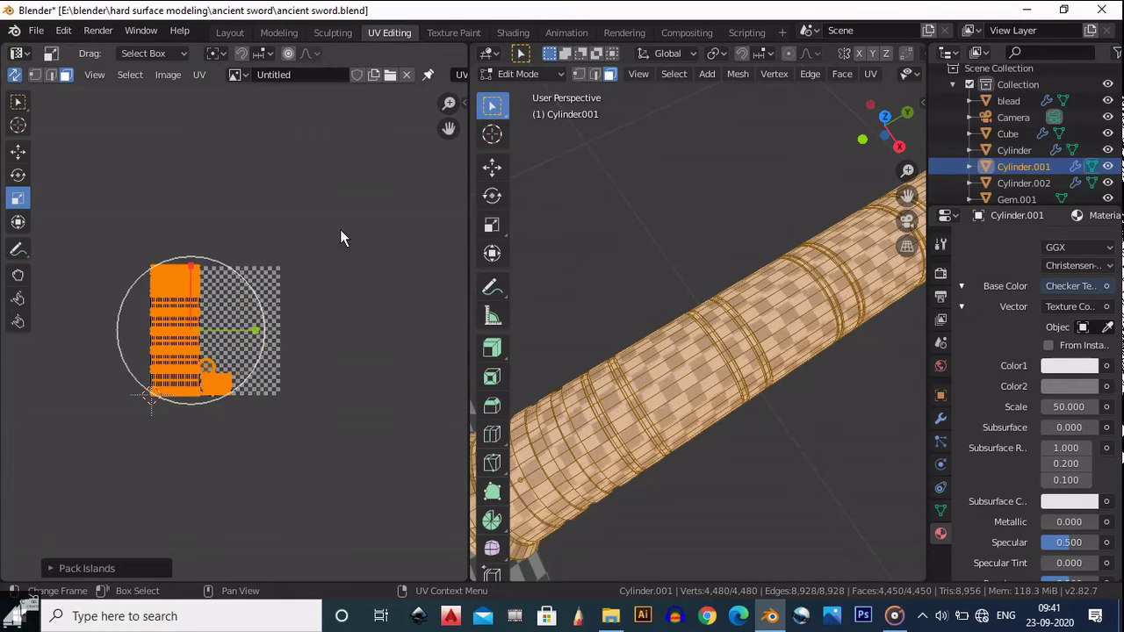
{"action": "middle_click_drag", "start_coordinate": [705, 331], "coordinate": [669, 472]}
{"action": "key", "text": "Tab"}
Switch to the Layout workspace and show the sword in Material Preview shading
{"action": "middle_click_drag", "start_coordinate": [777, 326], "coordinate": [692, 378]}
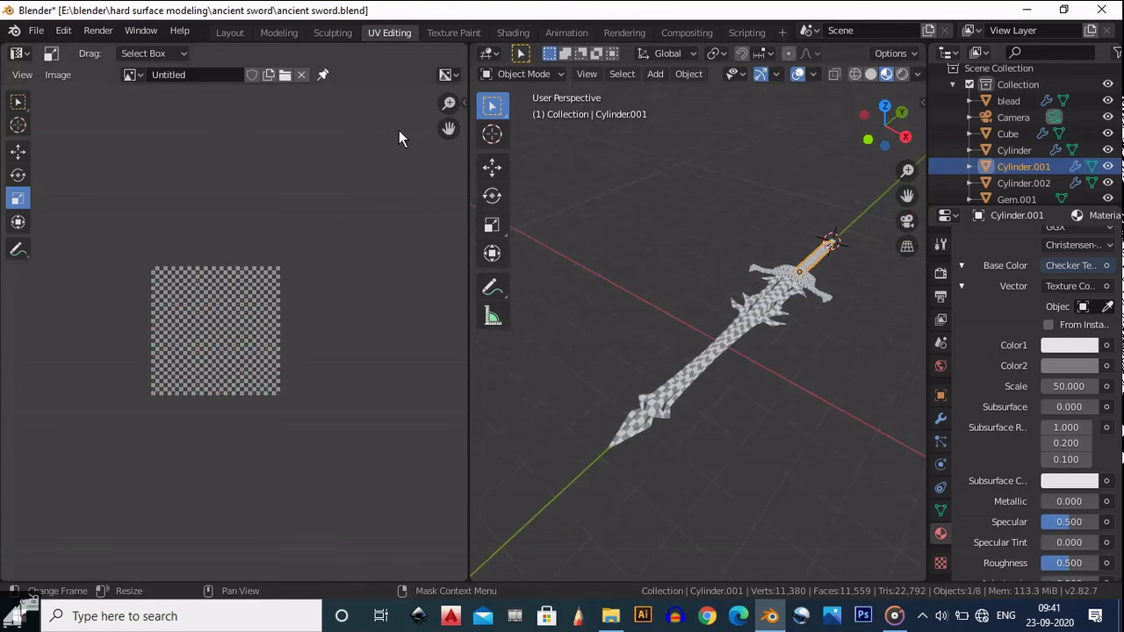
{"action": "left_click", "coordinate": [251, 38]}
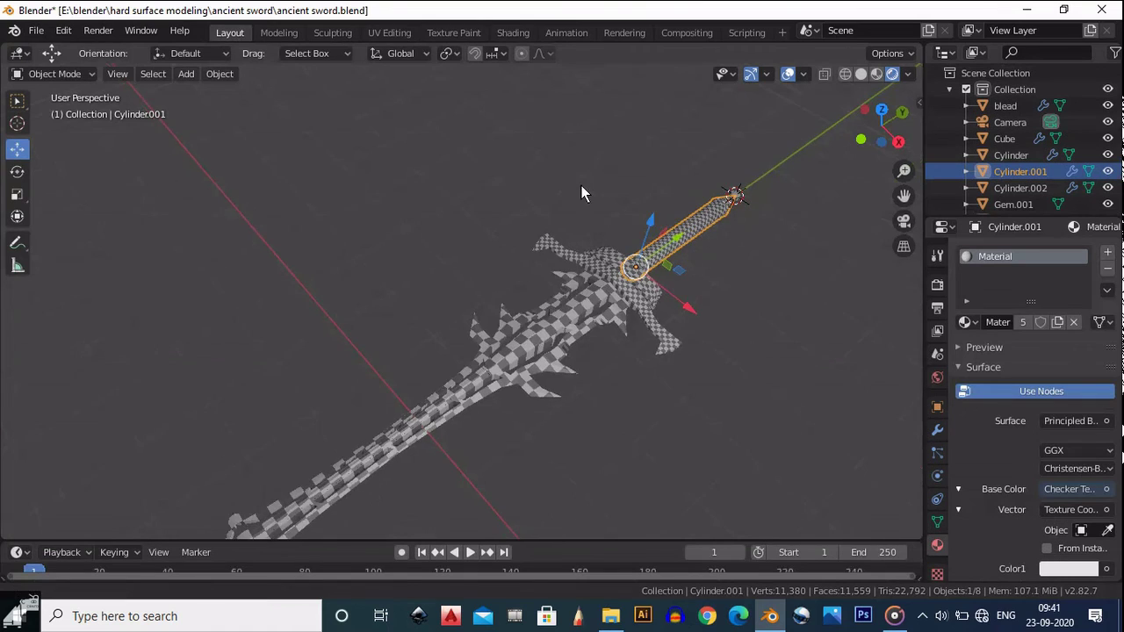
{"action": "mouse_move", "coordinate": [581, 193]}
{"action": "middle_mouse_down"}
{"action": "mouse_move", "coordinate": [577, 251]}
{"action": "mouse_move", "coordinate": [711, 163]}
{"action": "middle_mouse_up"}
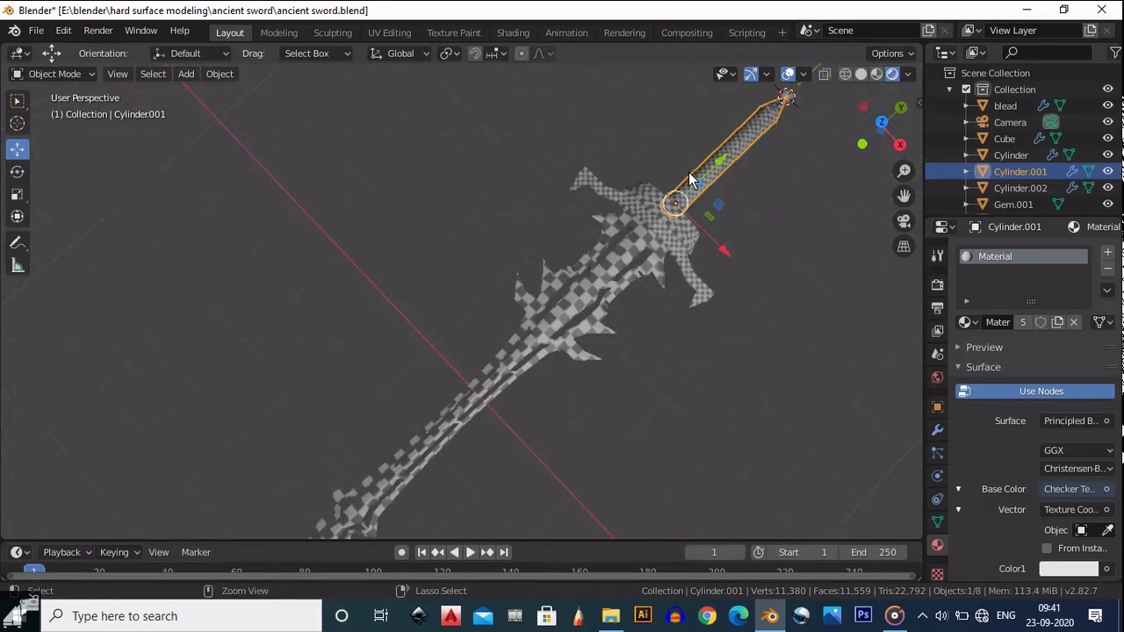
{"action": "left_click", "coordinate": [875, 74]}
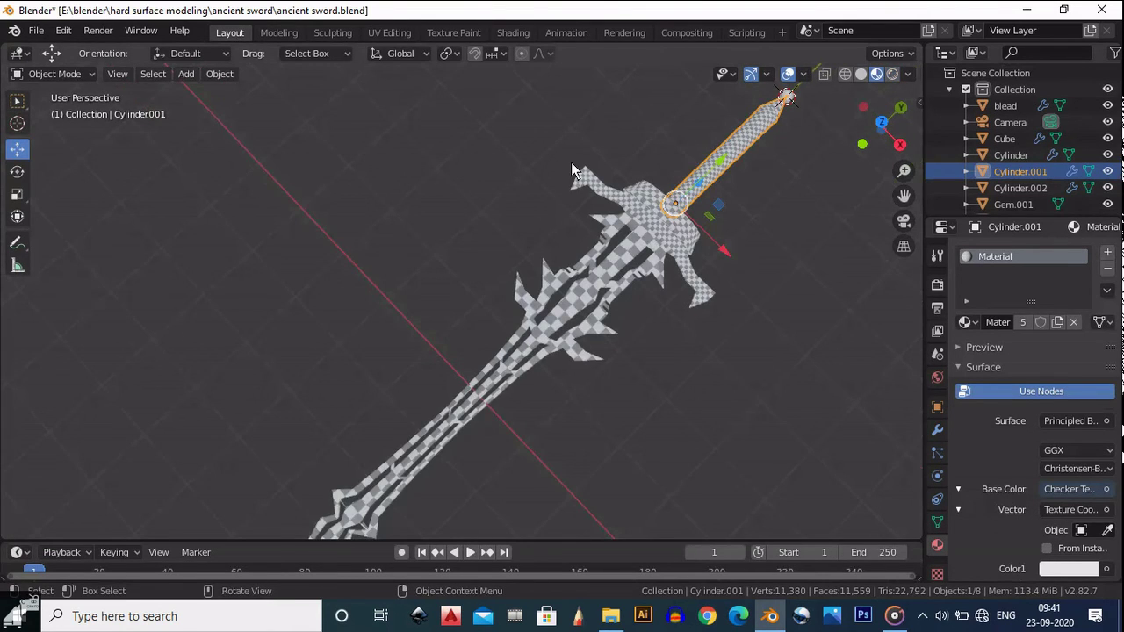
Hide the viewport overlays and deselect everything to view the whole checkered sword
{"action": "middle_click_drag", "start_coordinate": [571, 161], "coordinate": [628, 113]}
{"action": "left_click", "coordinate": [792, 76]}
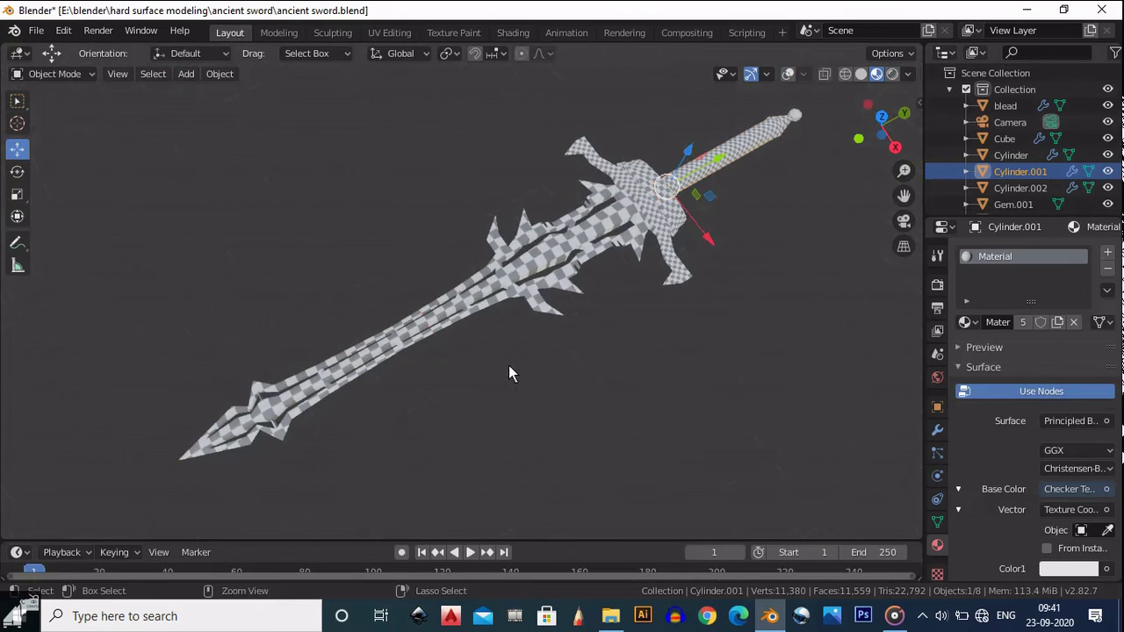
{"action": "scroll", "coordinate": [508, 365], "scroll_direction": "up", "scroll_amount": 4}
{"action": "left_click", "coordinate": [571, 401]}
{"action": "middle_click_drag", "start_coordinate": [605, 327], "coordinate": [578, 378], "text": "ctrl"}
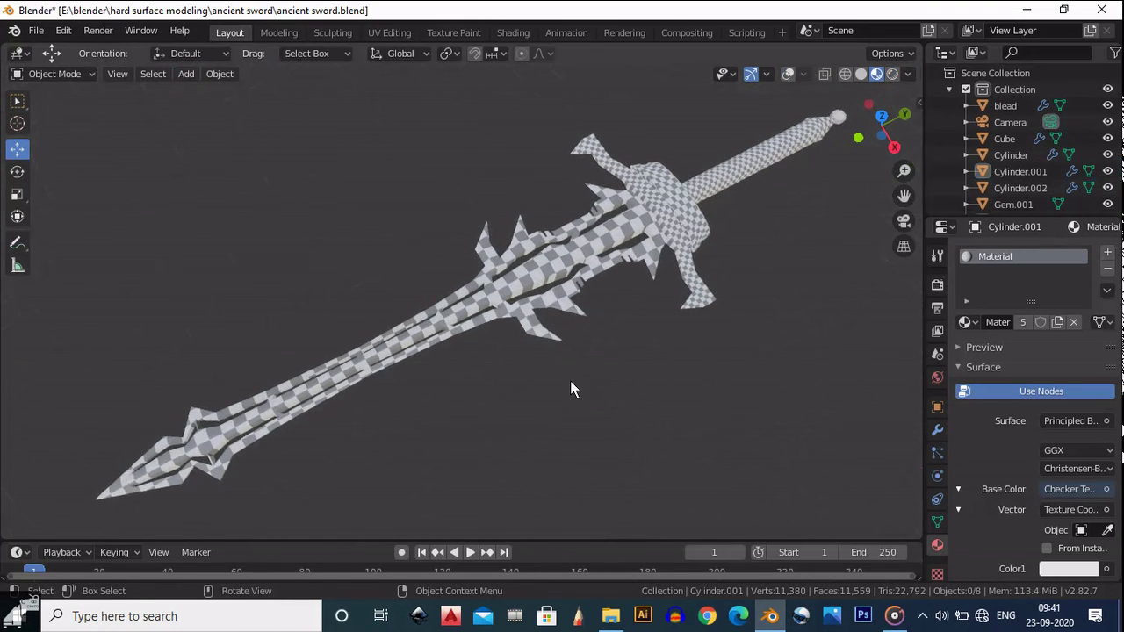